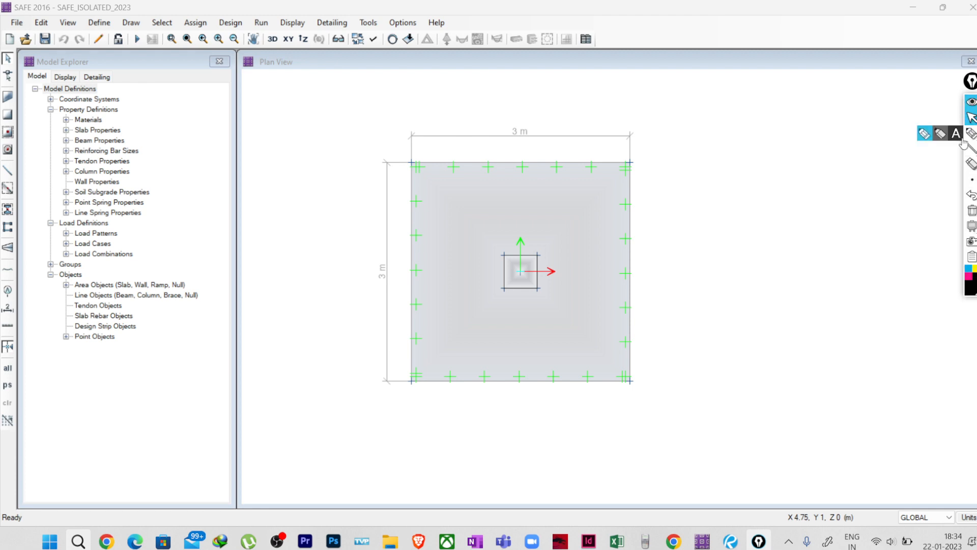
- Sketch a footing section with a column stub beside the plan using the black pen and mark its depth as 800
left_click(967, 137)
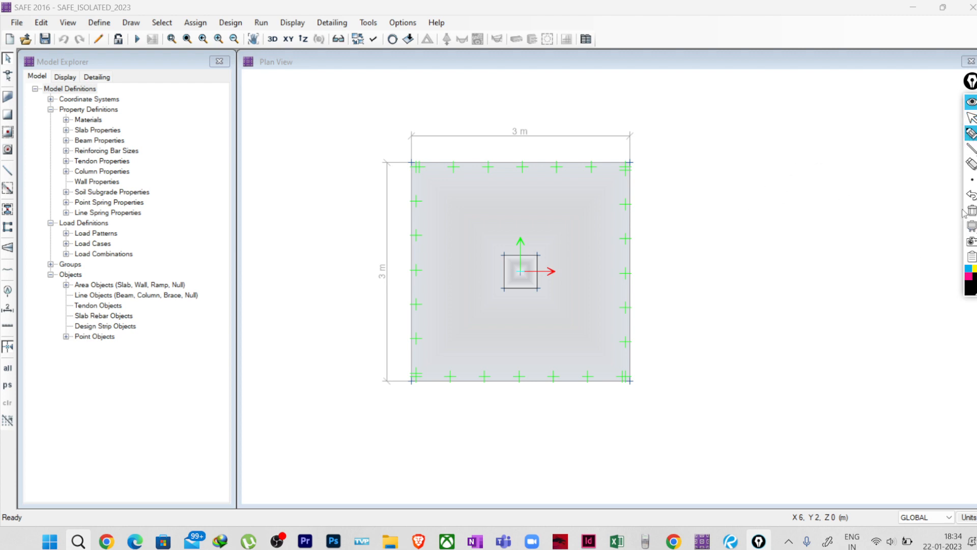
left_click_drag(791, 120, 789, 205)
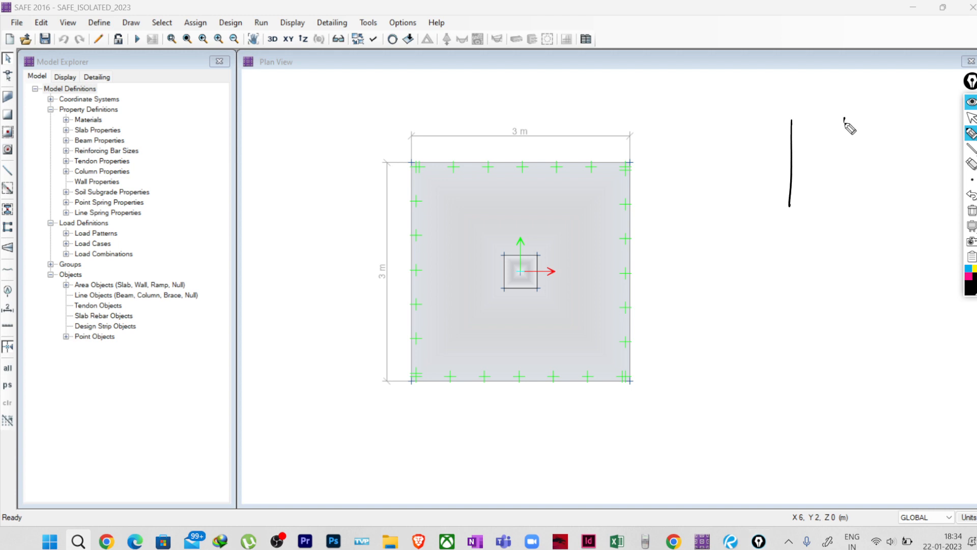
left_click_drag(845, 119, 842, 203)
mouse_move(729, 212)
left_mouse_down()
mouse_move(904, 202)
mouse_move(721, 260)
mouse_move(911, 259)
left_mouse_up()
left_click_drag(909, 208, 906, 262)
mouse_move(707, 213)
left_mouse_down()
mouse_move(696, 214)
mouse_move(701, 267)
mouse_move(692, 278)
mouse_move(686, 228)
mouse_move(667, 244)
mouse_move(682, 242)
left_mouse_up()
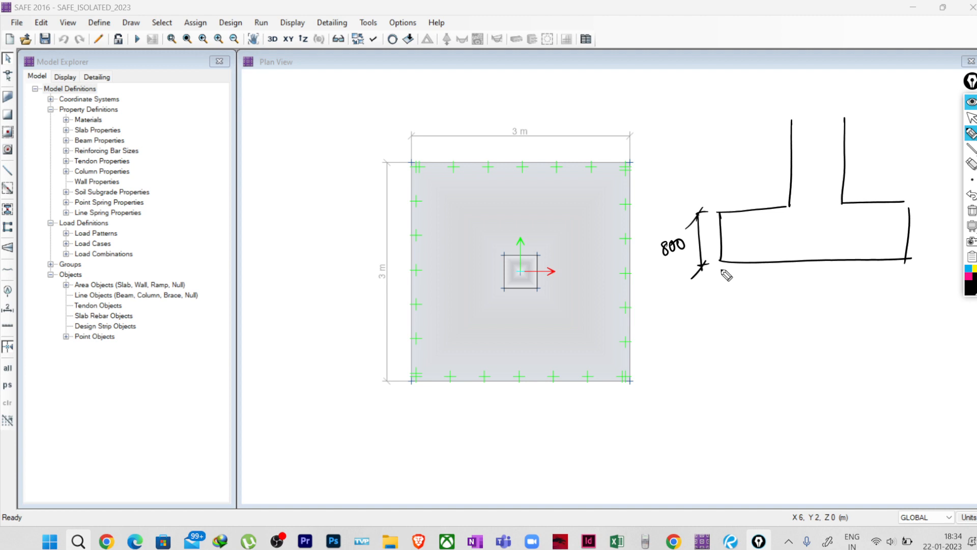
- Draw five upward soil pressure arrows along the underside of the sketched footing
left_click_drag(720, 281, 723, 267)
left_click_drag(901, 277, 906, 265)
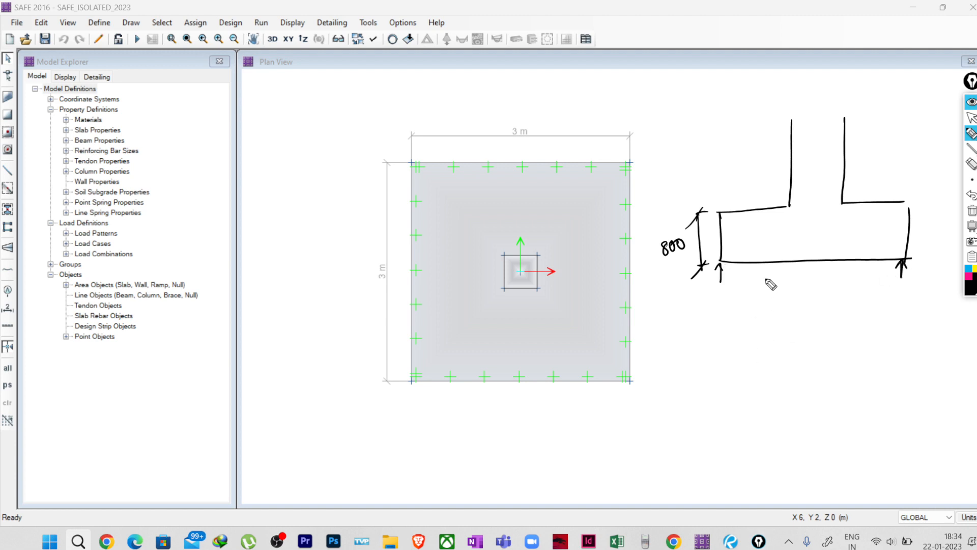
mouse_move(767, 284)
left_mouse_down()
mouse_move(767, 266)
mouse_move(774, 271)
left_mouse_up()
mouse_move(821, 288)
left_mouse_down()
mouse_move(821, 261)
mouse_move(826, 270)
mouse_move(855, 261)
left_mouse_up()
left_click_drag(849, 270, 861, 269)
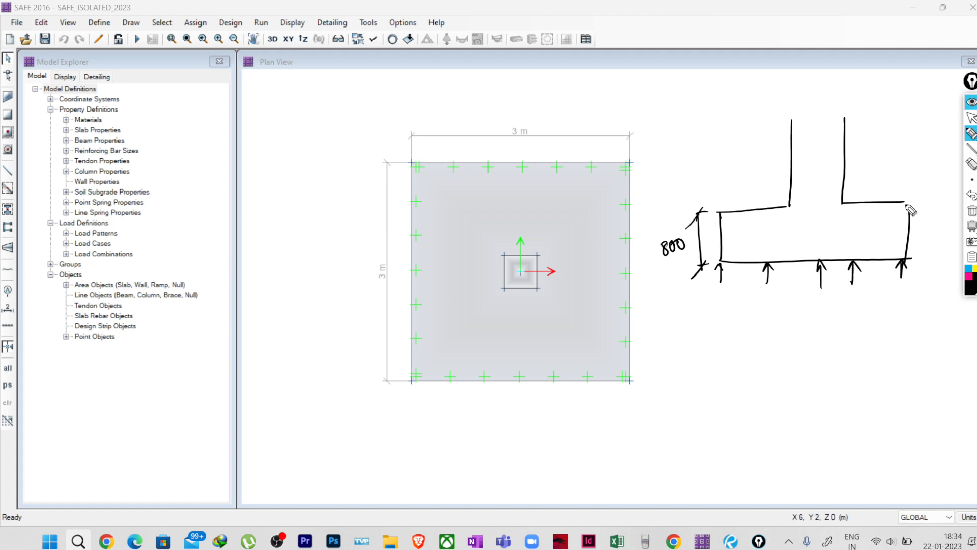
- Retrace the footing's top edge, draw the ground line across the column, and mark the foundation depth as 1.5 m
left_click_drag(719, 209, 900, 204)
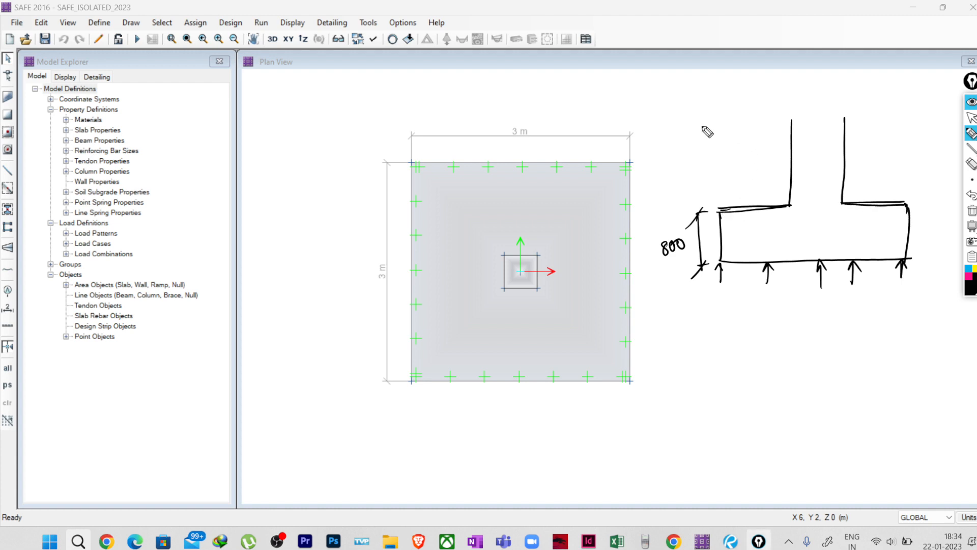
left_click_drag(697, 125, 898, 118)
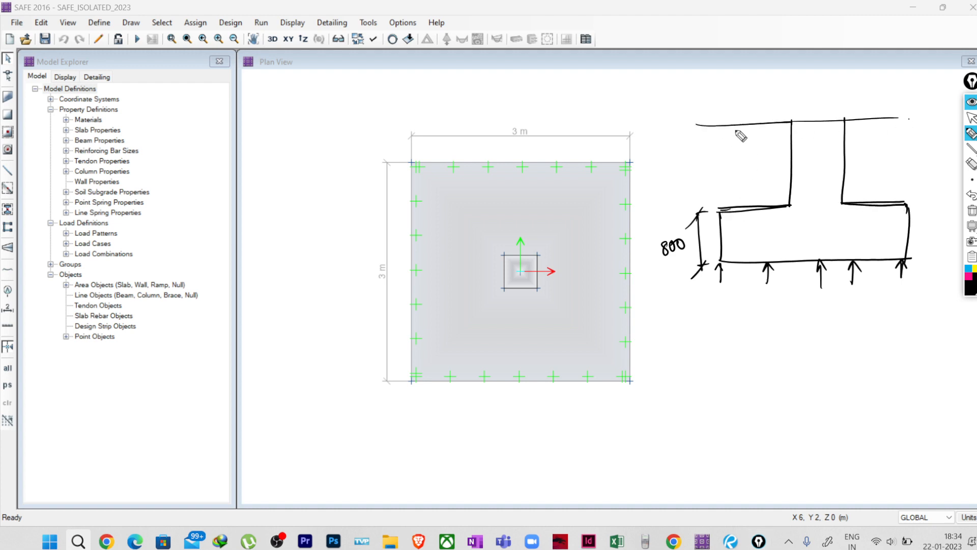
left_click_drag(736, 127, 746, 204)
left_click_drag(736, 126, 718, 145)
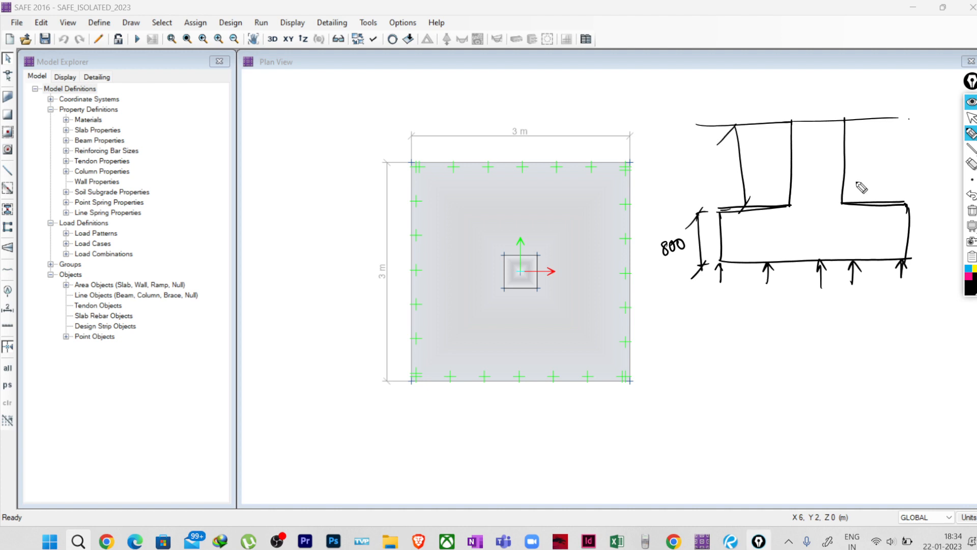
mouse_move(902, 119)
left_mouse_down()
mouse_move(937, 118)
mouse_move(939, 253)
mouse_move(920, 269)
left_mouse_up()
left_click_drag(940, 114, 928, 128)
left_click(921, 179)
mouse_move(916, 172)
left_mouse_down()
mouse_move(927, 183)
mouse_move(940, 160)
mouse_move(947, 183)
left_mouse_up()
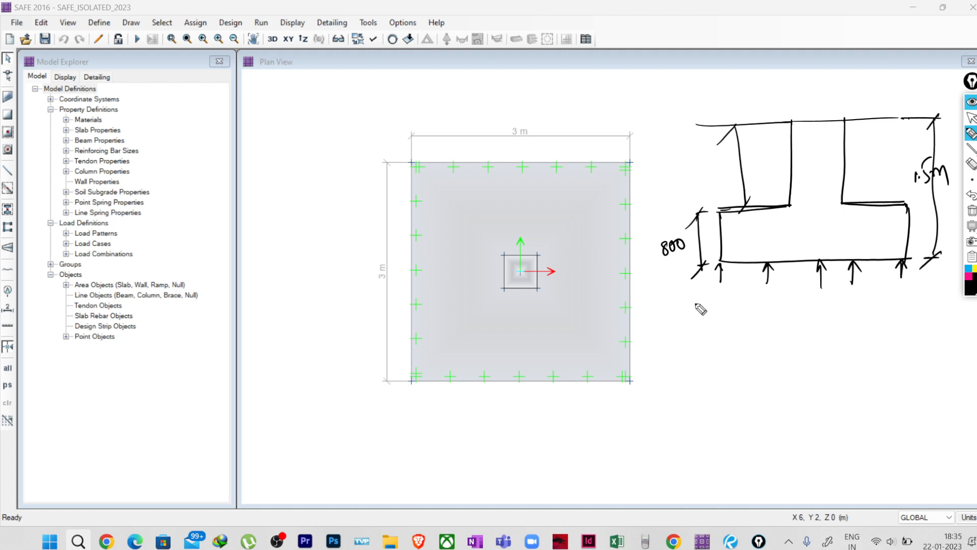
- Hatch the soil above the footing and thicken the footing's top edges on both sides of the column
mouse_move(742, 149)
left_mouse_down()
mouse_move(705, 150)
mouse_move(763, 167)
mouse_move(726, 179)
mouse_move(776, 177)
left_mouse_up()
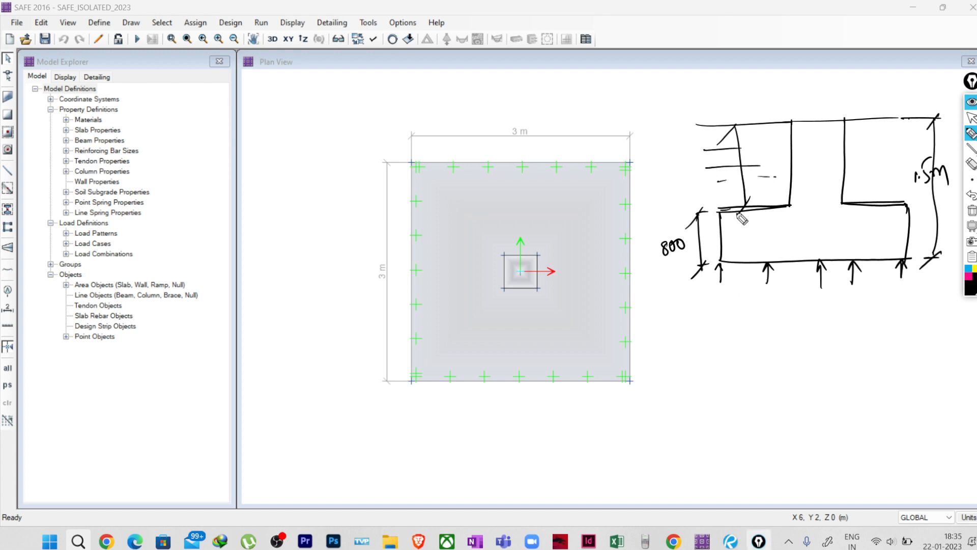
mouse_move(735, 213)
left_mouse_down()
mouse_move(787, 207)
mouse_move(733, 210)
mouse_move(773, 208)
left_mouse_up()
left_click_drag(843, 204, 910, 205)
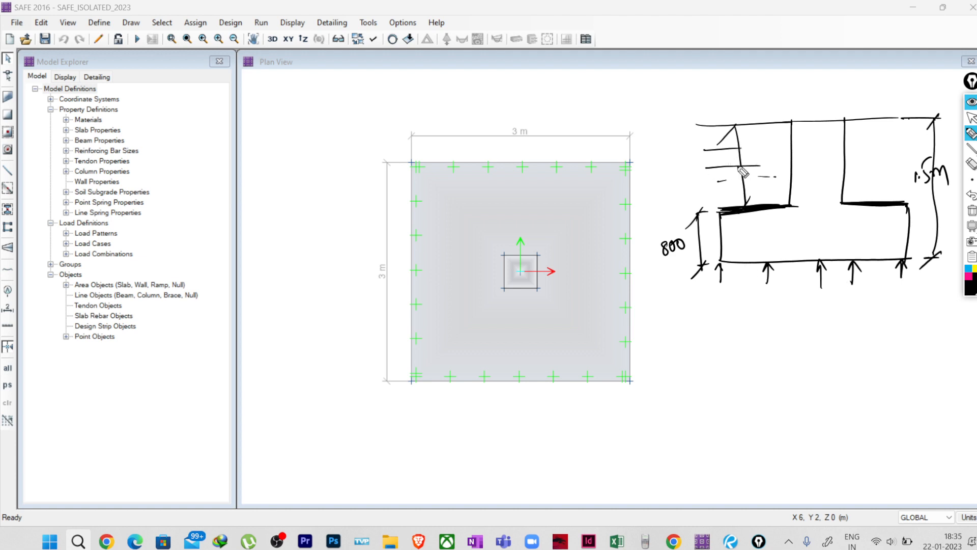
- Label the soil height above the footing as (1.5-0.8m) beside the sketch
mouse_move(659, 171)
left_mouse_down()
mouse_move(657, 194)
mouse_move(667, 184)
left_mouse_up()
left_click(665, 181)
left_click_drag(672, 171, 681, 168)
mouse_move(685, 158)
left_mouse_down()
mouse_move(711, 140)
mouse_move(714, 172)
mouse_move(718, 108)
left_mouse_up()
left_click(691, 157)
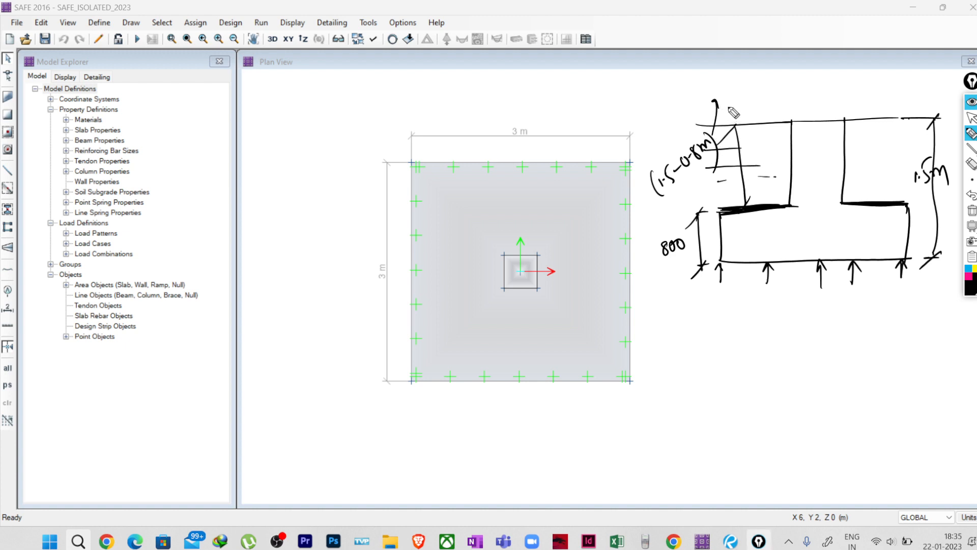
- Write the soil load expression (1.5-0.8)×18 below the footing sketch
left_click(712, 343)
mouse_move(705, 342)
left_mouse_down()
mouse_move(705, 354)
mouse_move(720, 353)
mouse_move(739, 338)
mouse_move(763, 338)
left_mouse_up()
mouse_move(774, 322)
left_mouse_down()
mouse_move(770, 331)
mouse_move(773, 322)
left_mouse_up()
left_click_drag(777, 320, 775, 363)
left_click_drag(703, 330, 720, 376)
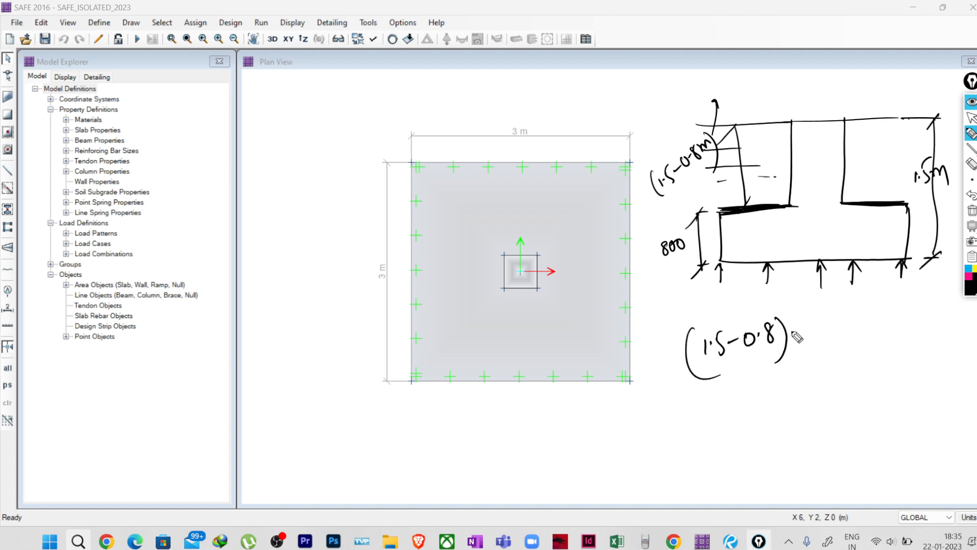
left_click_drag(789, 343, 804, 328)
left_click_drag(794, 330, 816, 339)
left_click_drag(829, 320, 822, 338)
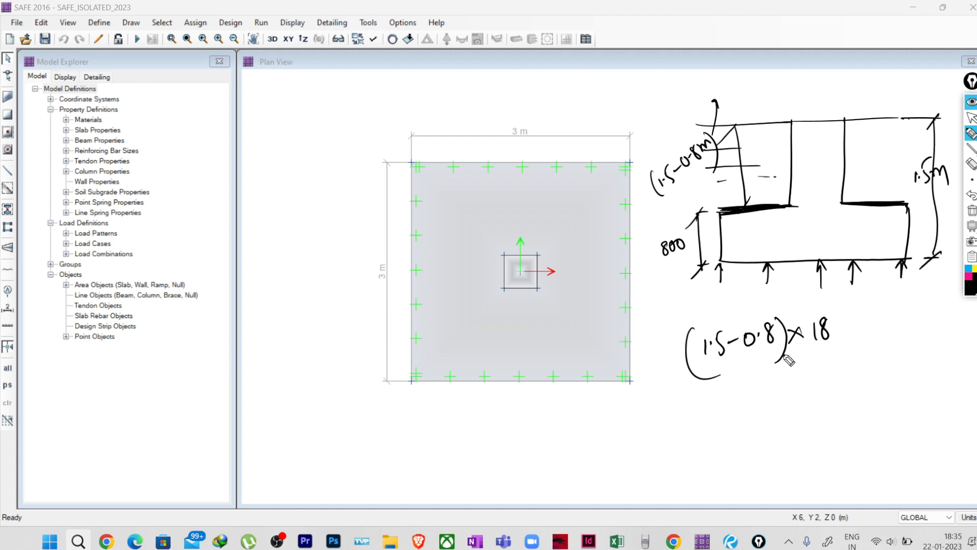
- Complete the soil load calculation with a circled x and the value 12.6 kN/m²
left_click_drag(728, 392, 742, 390)
mouse_move(729, 398)
left_mouse_down()
mouse_move(774, 396)
mouse_move(769, 402)
mouse_move(794, 383)
mouse_move(746, 387)
left_mouse_up()
left_click_drag(815, 378, 825, 375)
left_click_drag(815, 384, 894, 362)
left_click(870, 365)
mouse_move(902, 351)
left_mouse_down()
mouse_move(905, 360)
mouse_move(951, 329)
left_mouse_up()
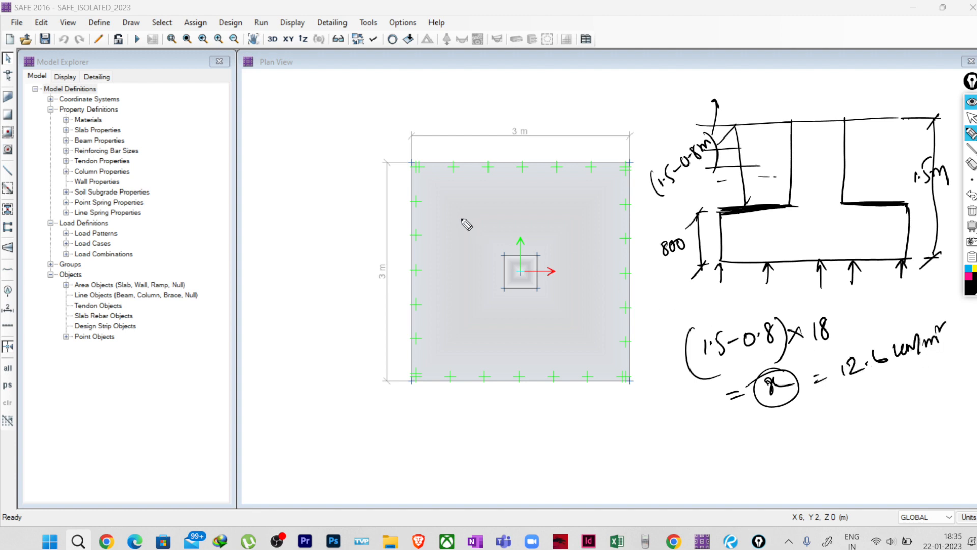
- Write the rounded soil load, 13 kN, on the footing slab in the plan
left_click_drag(461, 219, 463, 229)
mouse_move(465, 219)
left_mouse_down()
mouse_move(468, 228)
mouse_move(480, 221)
left_mouse_up()
left_click_drag(480, 215, 490, 218)
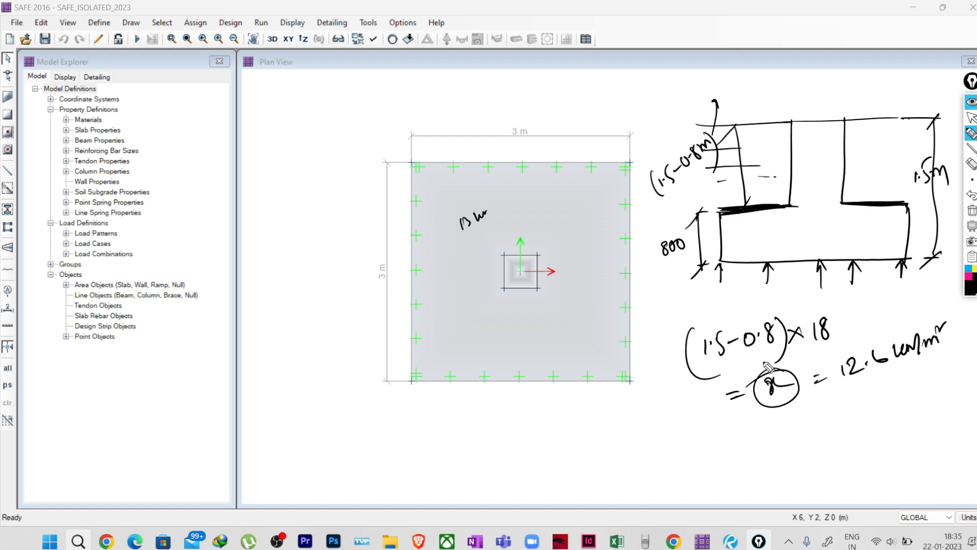
- In pink, draw a full-depth dimension from ground to footing base, extend a dashed base line, and circle the 1.5m label
left_click(968, 278)
mouse_move(636, 131)
left_mouse_down()
mouse_move(664, 127)
mouse_move(645, 148)
mouse_move(646, 269)
mouse_move(658, 271)
mouse_move(640, 280)
left_mouse_up()
left_click_drag(663, 123, 641, 144)
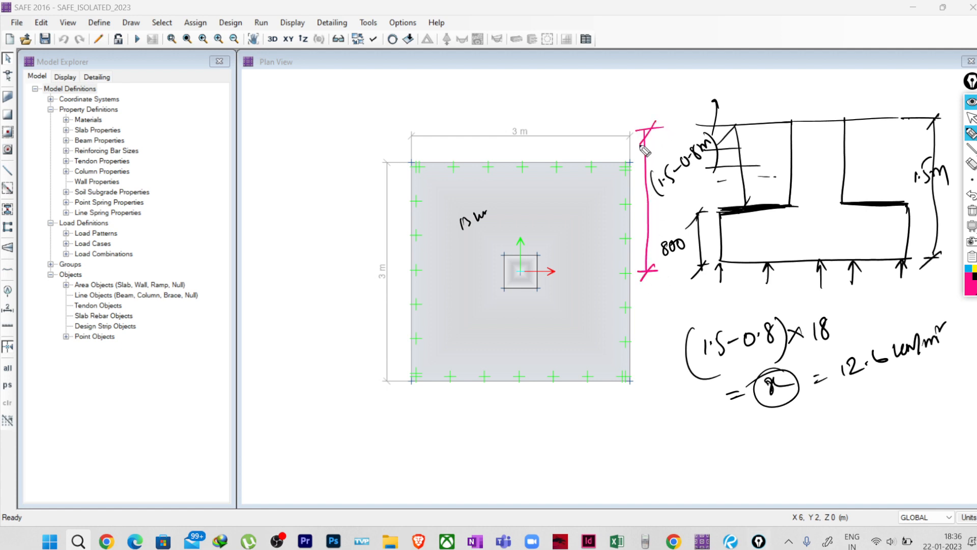
left_click_drag(666, 266, 683, 264)
left_click_drag(693, 264, 698, 264)
left_click_drag(716, 263, 728, 262)
left_click_drag(873, 260, 883, 259)
left_click_drag(894, 259, 905, 259)
left_click_drag(918, 258, 952, 254)
mouse_move(942, 153)
left_mouse_down()
mouse_move(911, 184)
mouse_move(946, 153)
left_mouse_up()
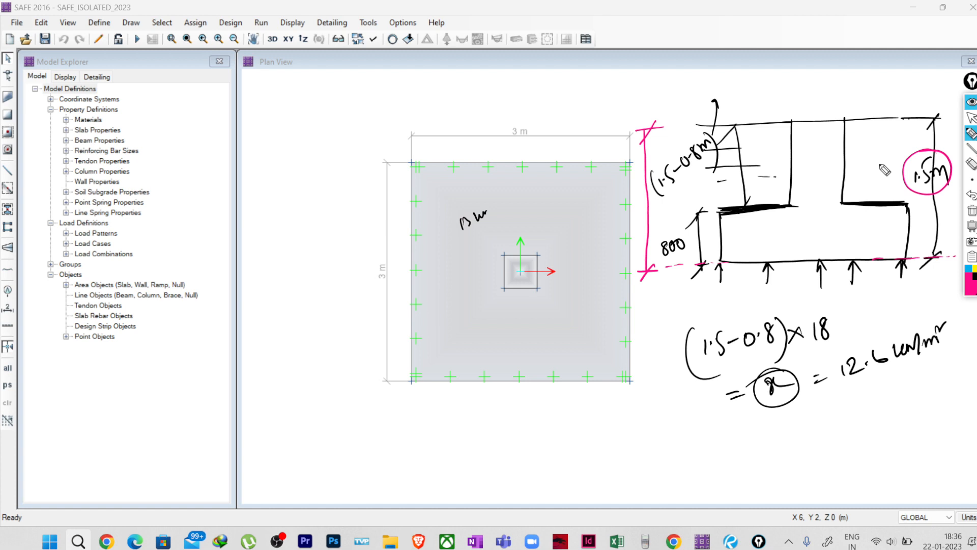
mouse_move(656, 147)
left_mouse_down()
mouse_move(638, 145)
mouse_move(647, 151)
left_mouse_up()
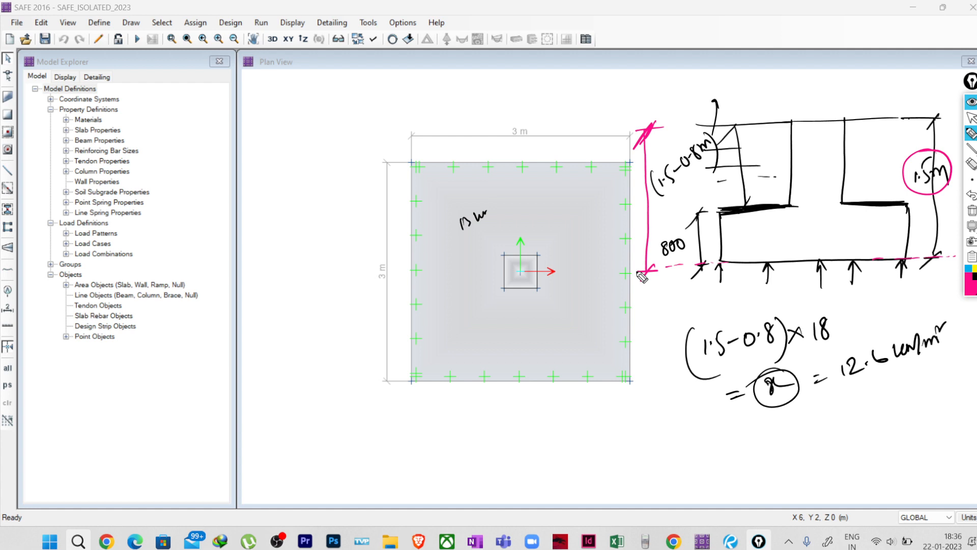
- Write the bearing capacity expression 300+(1.5×18) = x below the plan and circle the x
mouse_move(487, 452)
left_mouse_down()
mouse_move(489, 468)
mouse_move(512, 447)
left_mouse_up()
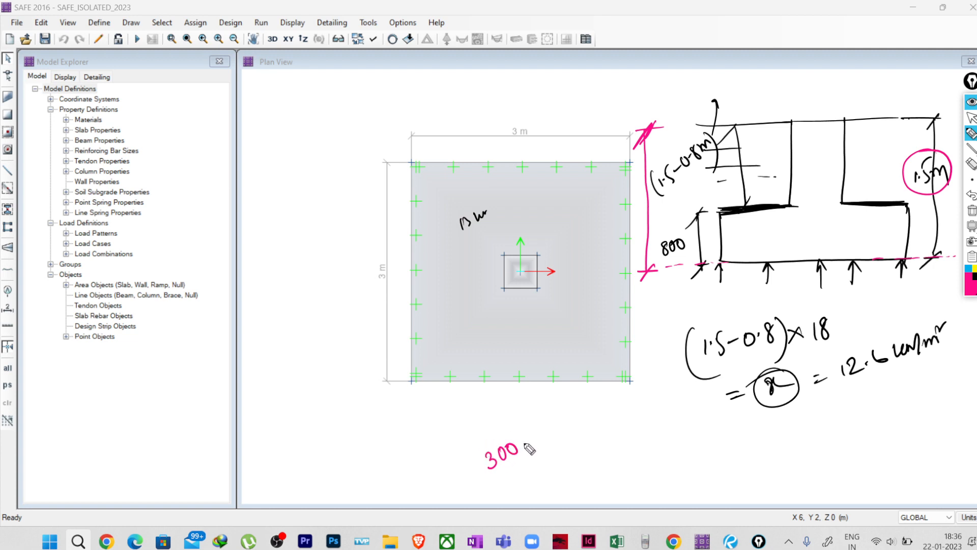
mouse_move(522, 444)
left_mouse_down()
mouse_move(559, 446)
mouse_move(562, 431)
mouse_move(584, 422)
left_mouse_up()
mouse_move(577, 424)
left_mouse_down()
mouse_move(603, 395)
mouse_move(612, 423)
left_mouse_up()
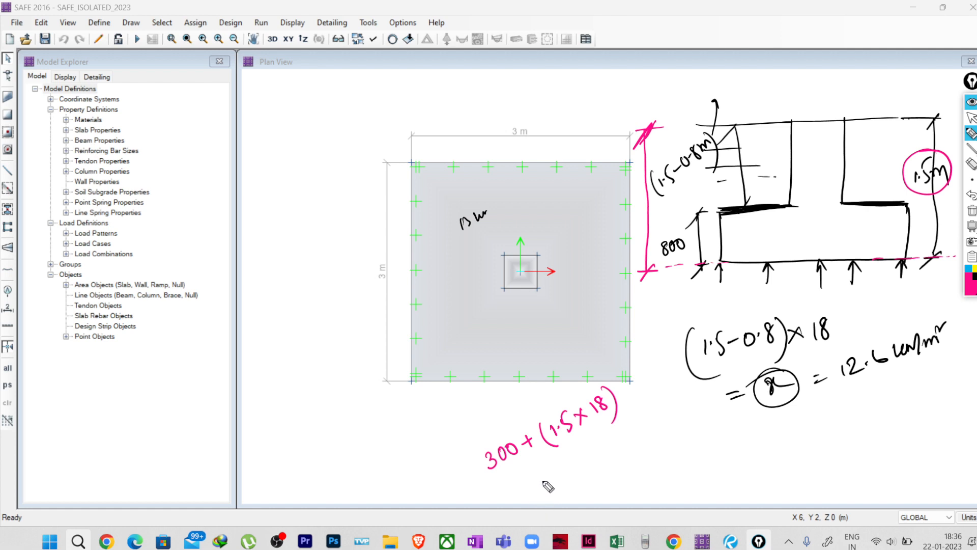
left_click_drag(534, 479, 550, 472)
left_click_drag(536, 487, 569, 466)
mouse_move(584, 452)
left_mouse_down()
mouse_move(587, 461)
mouse_move(561, 470)
left_mouse_up()
- Start a second expression, 300+(, beside the lower part of the plan
left_click(971, 134)
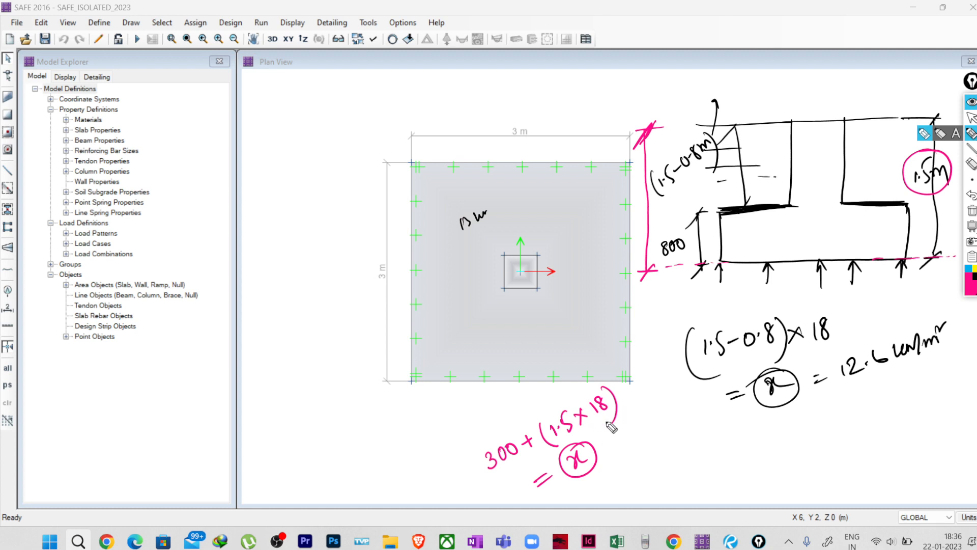
mouse_move(271, 402)
left_mouse_down()
mouse_move(279, 415)
mouse_move(284, 398)
left_mouse_up()
mouse_move(298, 392)
left_mouse_down()
mouse_move(295, 400)
mouse_move(299, 392)
mouse_move(317, 403)
left_mouse_up()
left_click_drag(316, 358, 339, 393)
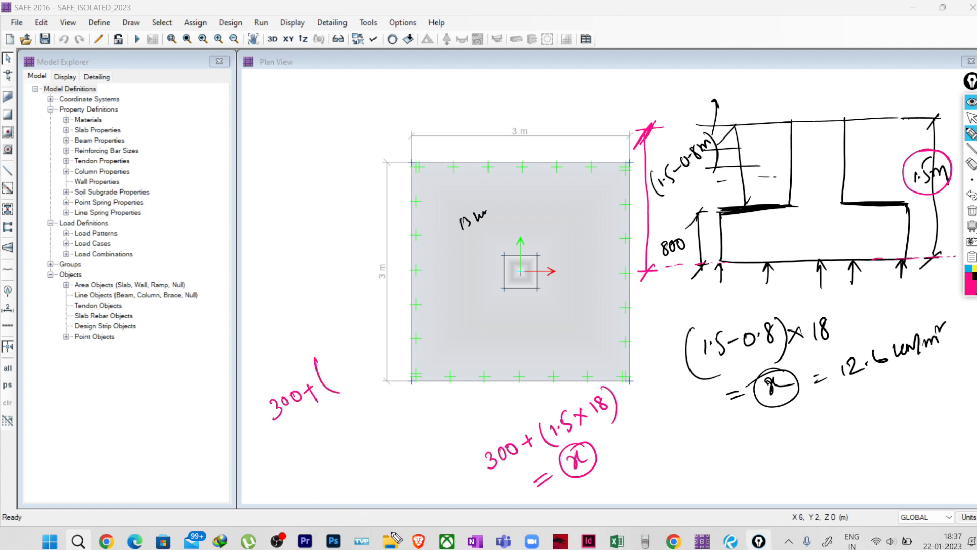
- Stop annotating, switch to the fx-991ES PLUS C calculator emulator, and move it clear of the handwritten notes
mouse_move(972, 225)
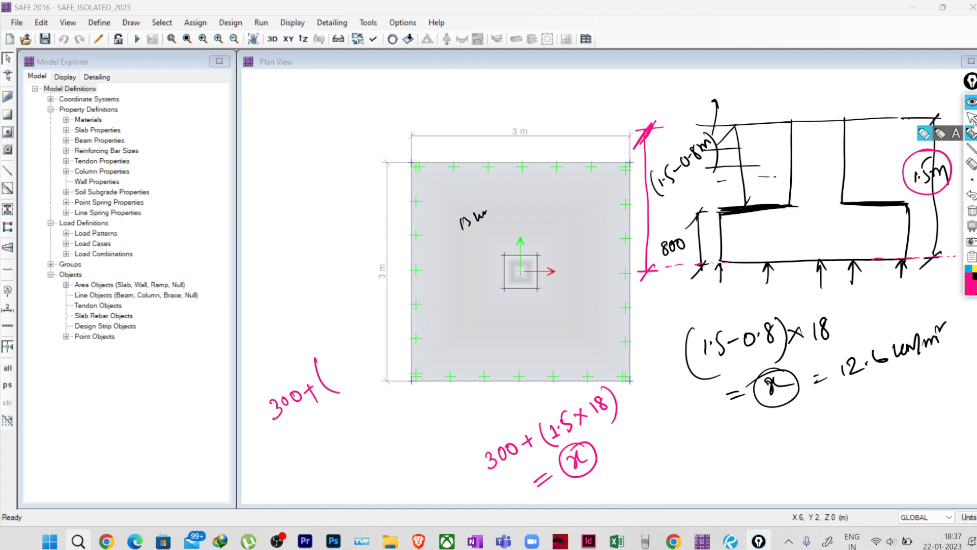
left_click(972, 117)
left_click(645, 541)
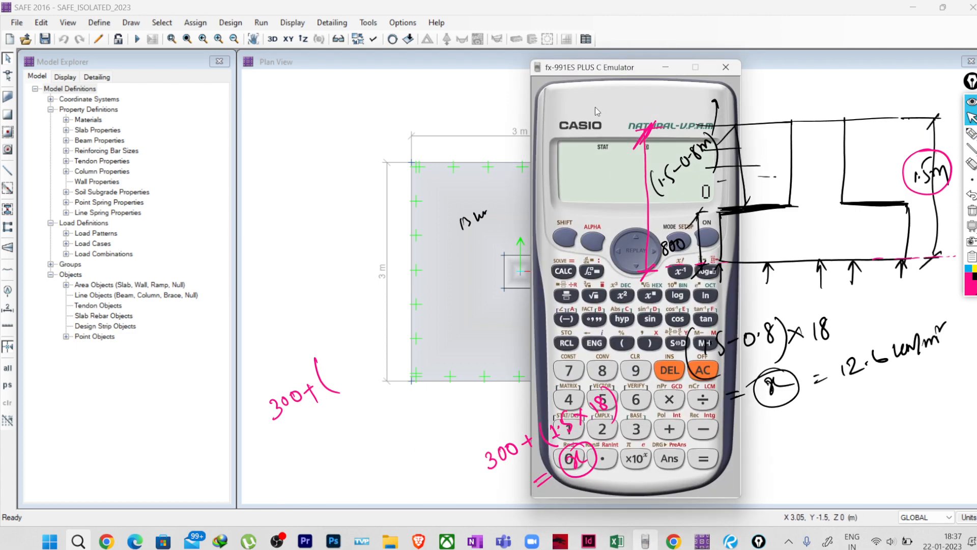
left_click_drag(597, 111, 106, 138)
- Calculate 300+(1.5×18) on the calculator
type("3")
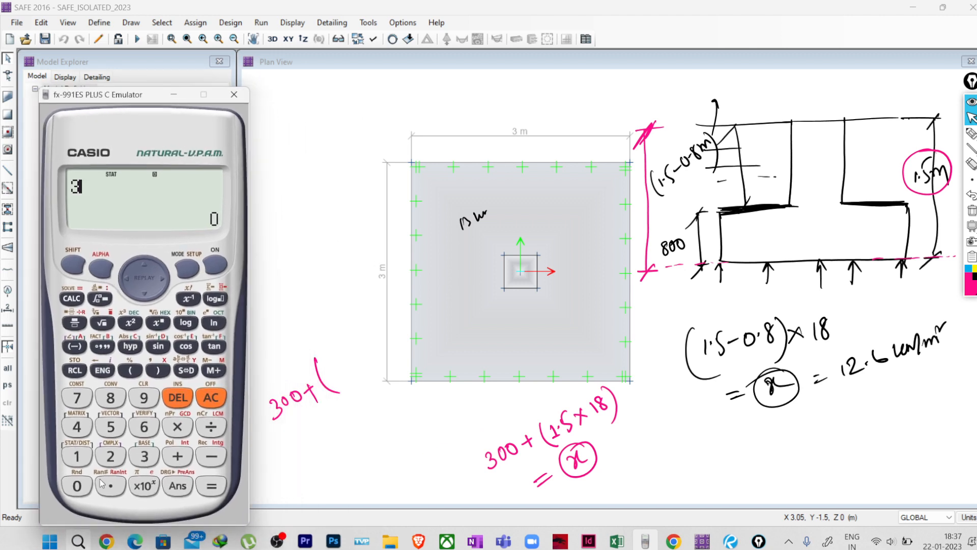
double_click(84, 487)
left_click(176, 460)
left_click(88, 465)
left_click(110, 486)
left_click(122, 430)
left_click(177, 427)
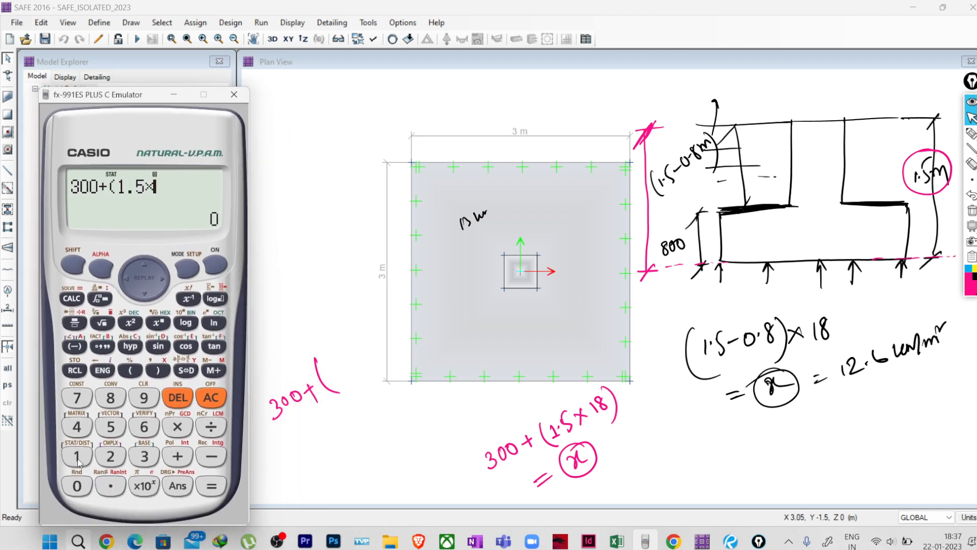
left_click(77, 456)
left_click(110, 398)
left_click(158, 370)
left_click(212, 486)
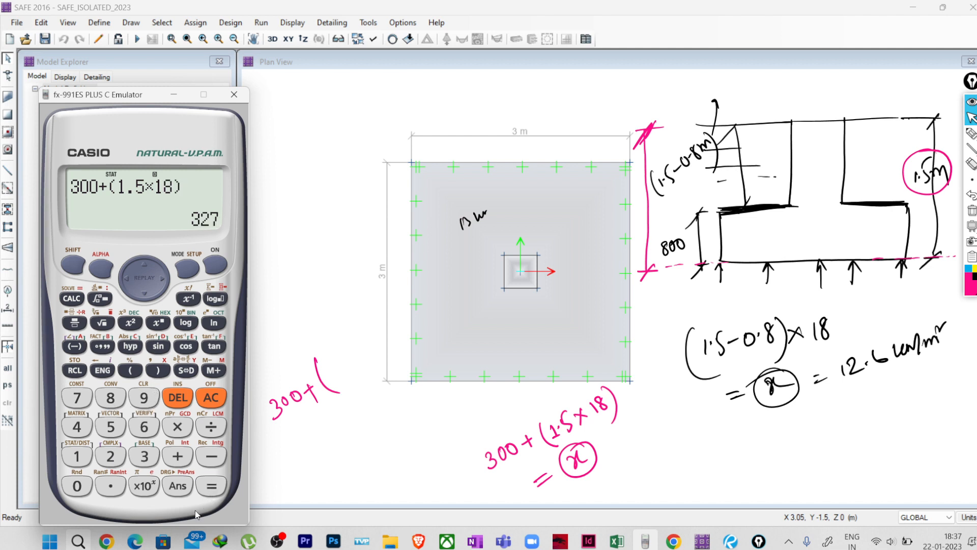
- Write the result 327 kN/m² after the circled x, underline it, and circle the value
left_click(972, 133)
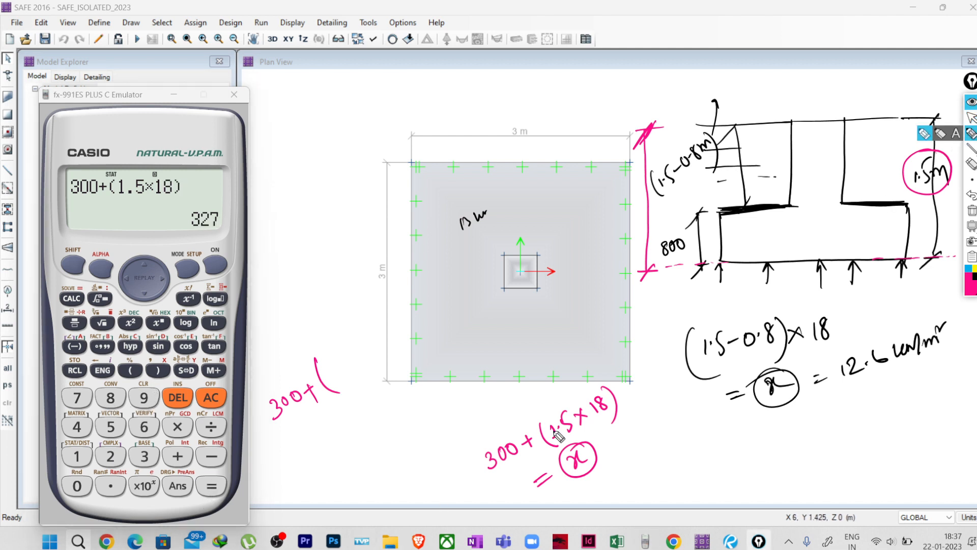
mouse_move(608, 434)
left_mouse_down()
mouse_move(611, 453)
mouse_move(642, 448)
mouse_move(684, 389)
left_mouse_up()
mouse_move(617, 464)
left_mouse_down()
mouse_move(687, 432)
mouse_move(617, 415)
mouse_move(655, 455)
mouse_move(605, 425)
left_mouse_up()
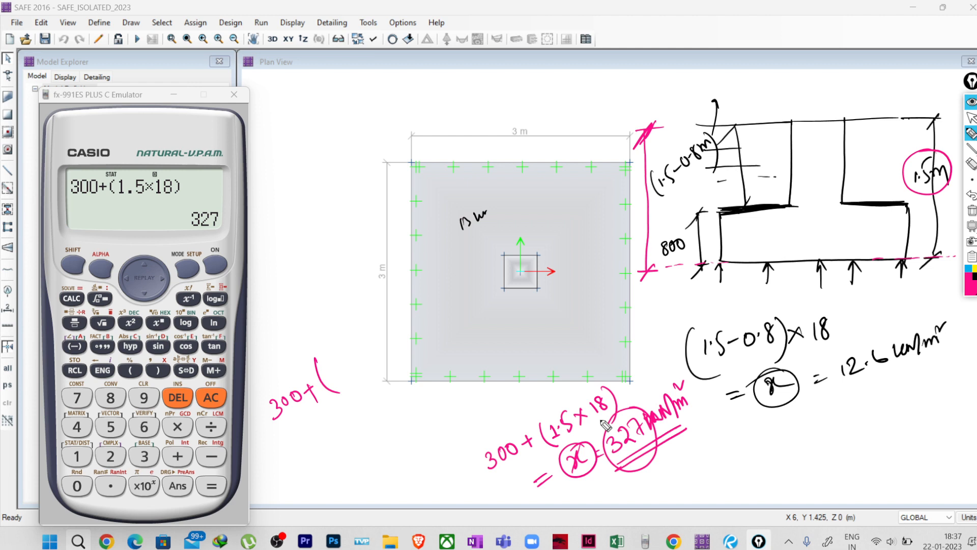
- Write the alternative expression 300+(1.5-0.8)×18 beside the plan and underline its soil term twice
left_click_drag(267, 301, 268, 316)
mouse_move(277, 299)
left_mouse_down()
mouse_move(279, 308)
mouse_move(281, 299)
left_mouse_up()
mouse_move(288, 296)
left_mouse_down()
mouse_move(298, 307)
mouse_move(308, 291)
left_mouse_up()
left_click_drag(302, 285, 305, 301)
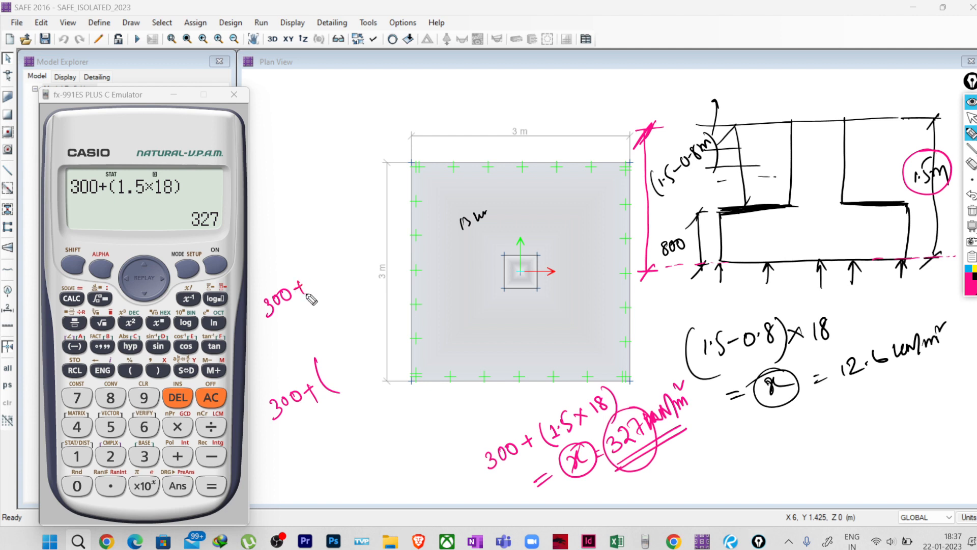
mouse_move(320, 267)
left_mouse_down()
mouse_move(324, 301)
mouse_move(324, 282)
mouse_move(336, 280)
left_mouse_up()
mouse_move(340, 269)
left_mouse_down()
mouse_move(369, 257)
mouse_move(400, 218)
left_mouse_up()
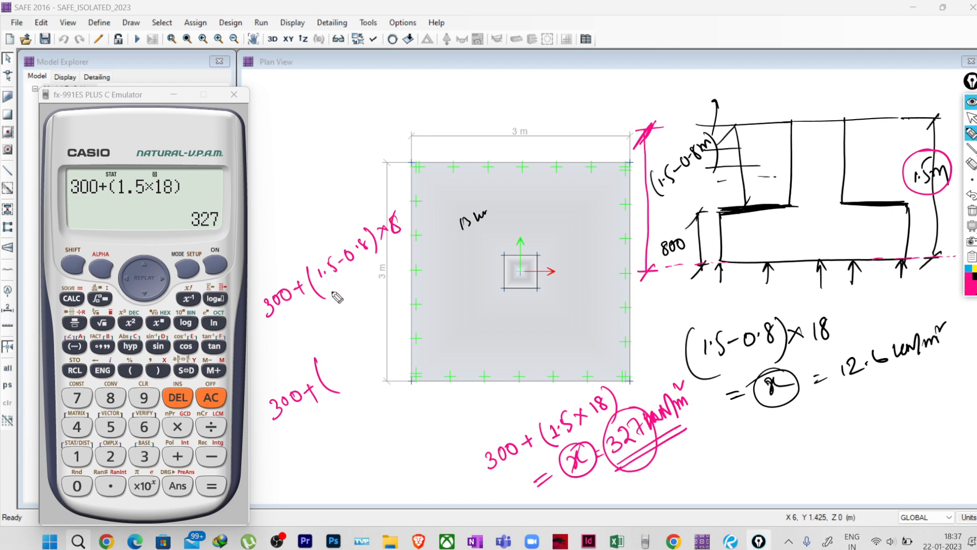
left_click_drag(326, 294, 400, 235)
left_click_drag(337, 295, 412, 247)
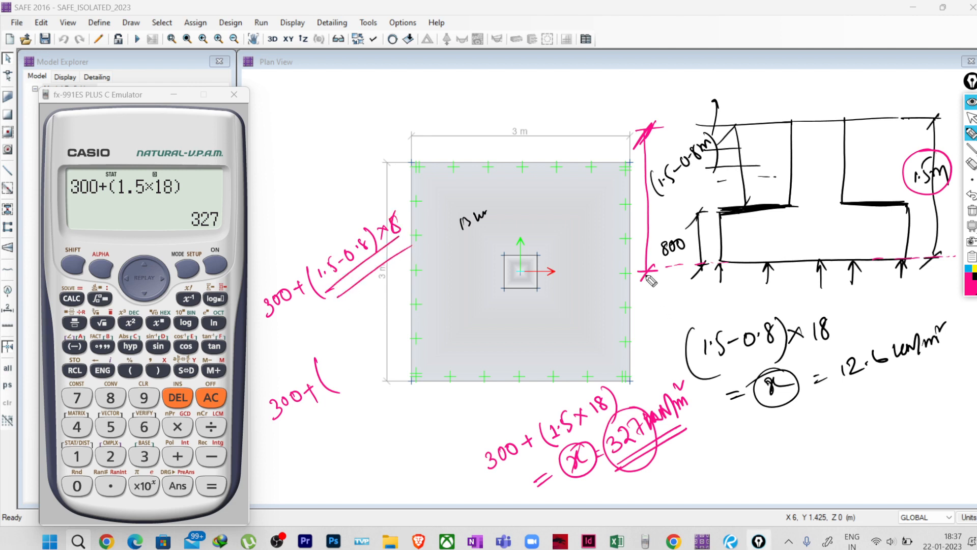
- Emphasize the footing base level and draw a pink dimension for the soil height between ground and footing top
mouse_move(639, 274)
left_mouse_down()
mouse_move(677, 267)
mouse_move(641, 281)
left_mouse_up()
left_click_drag(762, 122, 767, 212)
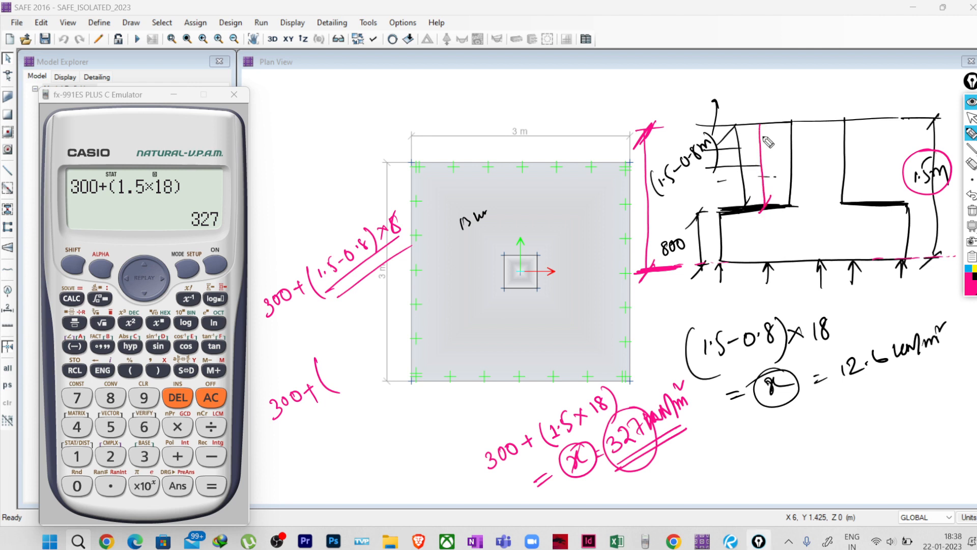
left_click_drag(762, 121, 742, 142)
- Dot the concrete area in the left part of the footing section and draw an arrow to the 300+(1.5×18) expression
left_click(731, 222)
left_click(749, 219)
left_click(766, 217)
left_click(732, 232)
left_click(747, 228)
left_click(767, 228)
left_click(729, 247)
left_click_drag(753, 245, 758, 244)
left_click(769, 247)
mouse_move(427, 430)
left_mouse_down()
mouse_move(469, 448)
mouse_move(455, 473)
left_mouse_up()
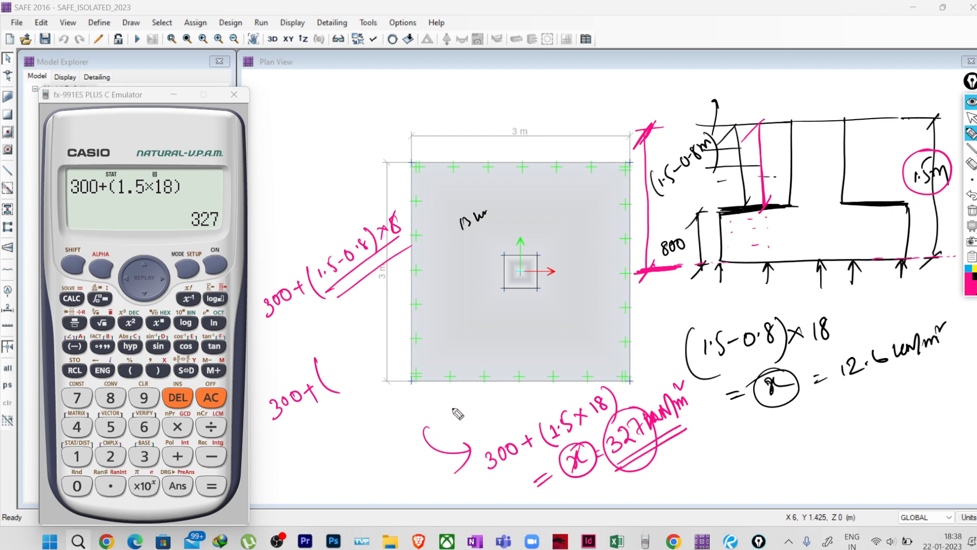
- Underline the 300 twice in the 300+(1.5-0.8)×18 expression beside the plan and mark the start of its soil term
left_click_drag(266, 315, 298, 304)
left_click_drag(274, 324, 300, 308)
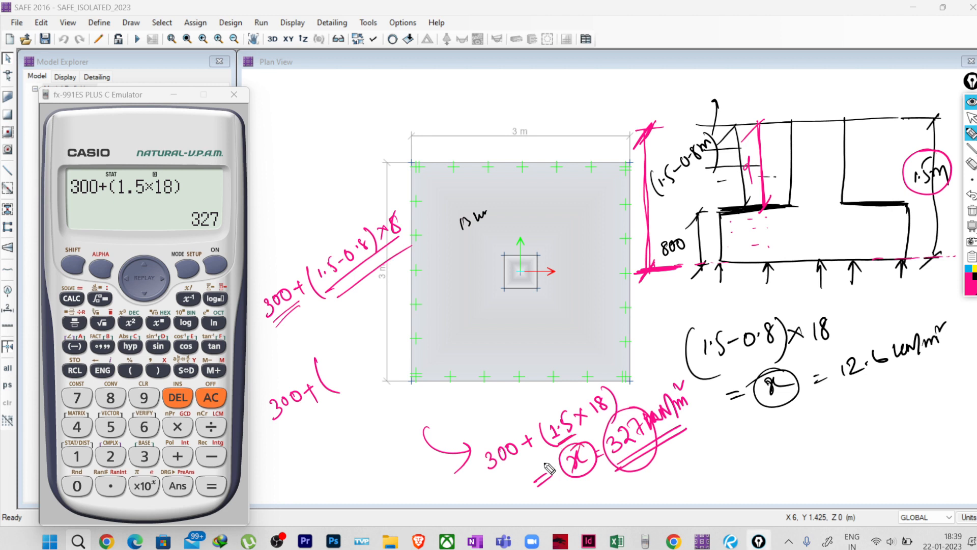
left_click_drag(301, 312, 315, 305)
left_click_drag(312, 316, 327, 308)
- Clear all annotations from the plan view and run the analysis of the footing model
left_click(971, 211)
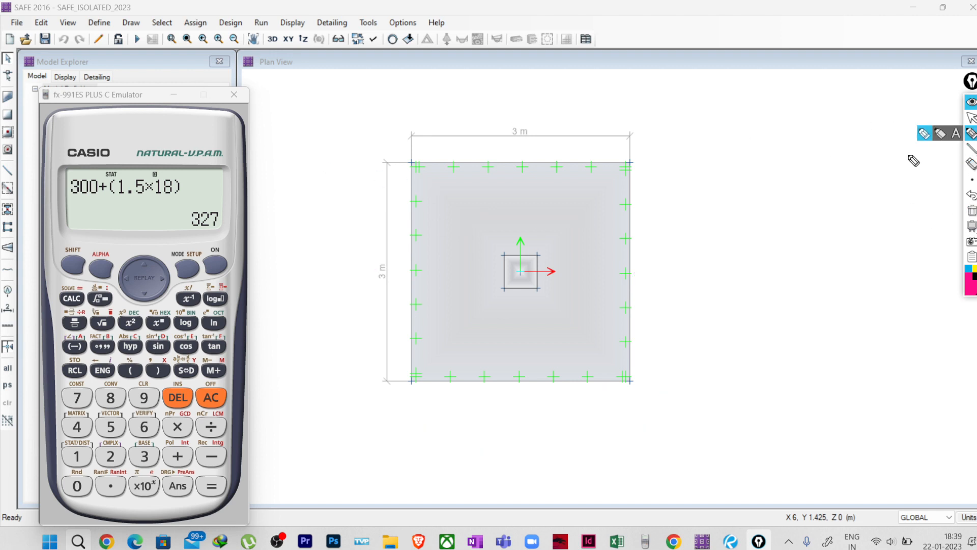
left_click(971, 118)
left_click(475, 313)
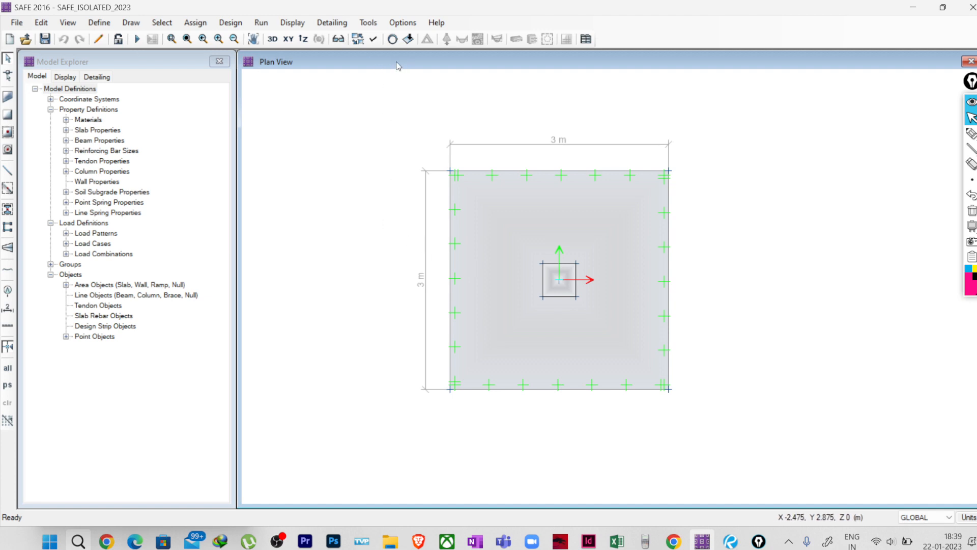
left_click(262, 23)
left_click(279, 37)
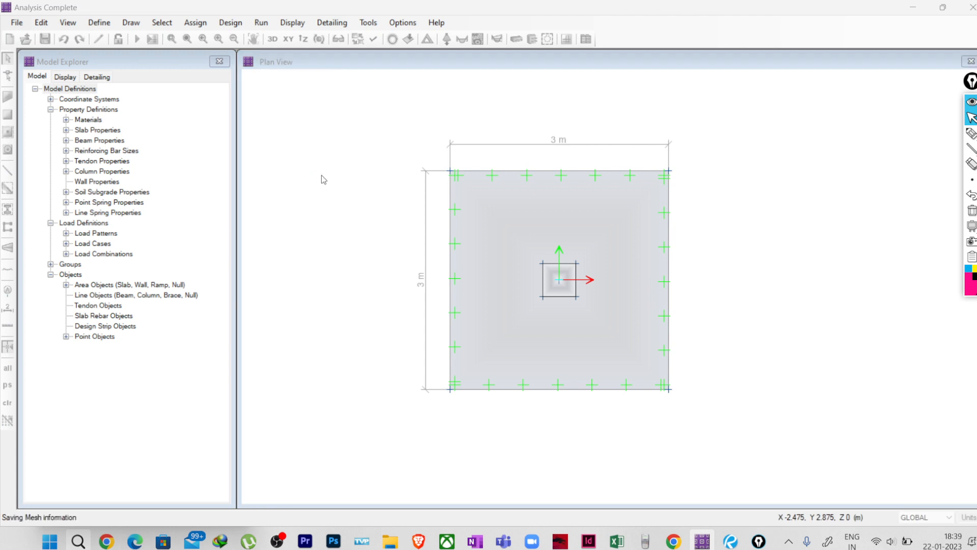
scroll(632, 298, "up", 2)
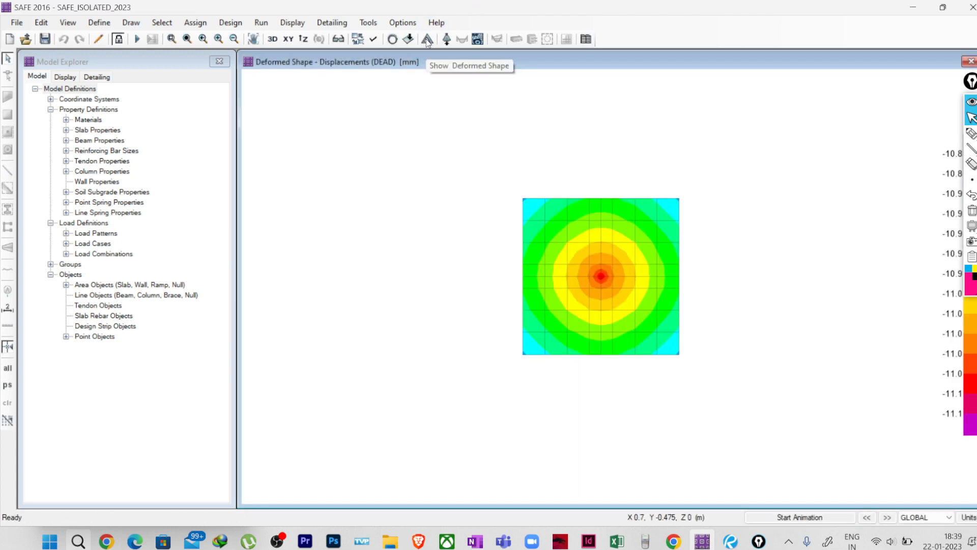
- Display the soil pressure contours on the undeformed shape for the load combination 1.0D+1.0LL+1.0Q
left_click(447, 39)
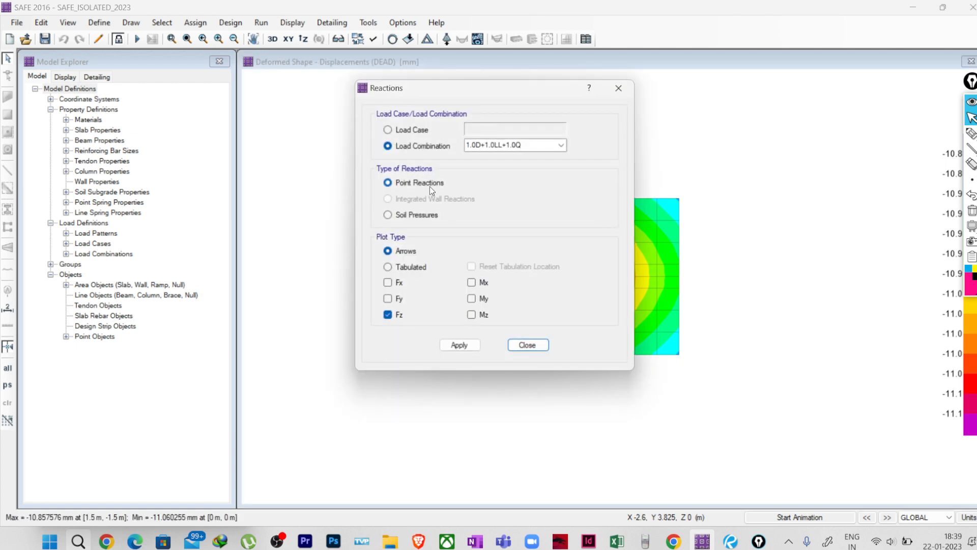
left_click(388, 214)
left_click(561, 146)
left_click(560, 147)
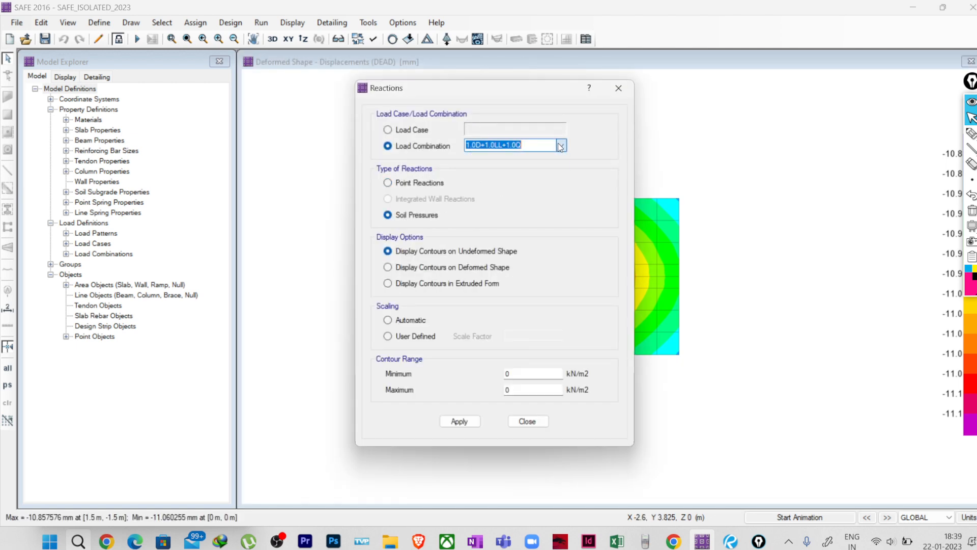
left_click_drag(473, 95, 265, 88)
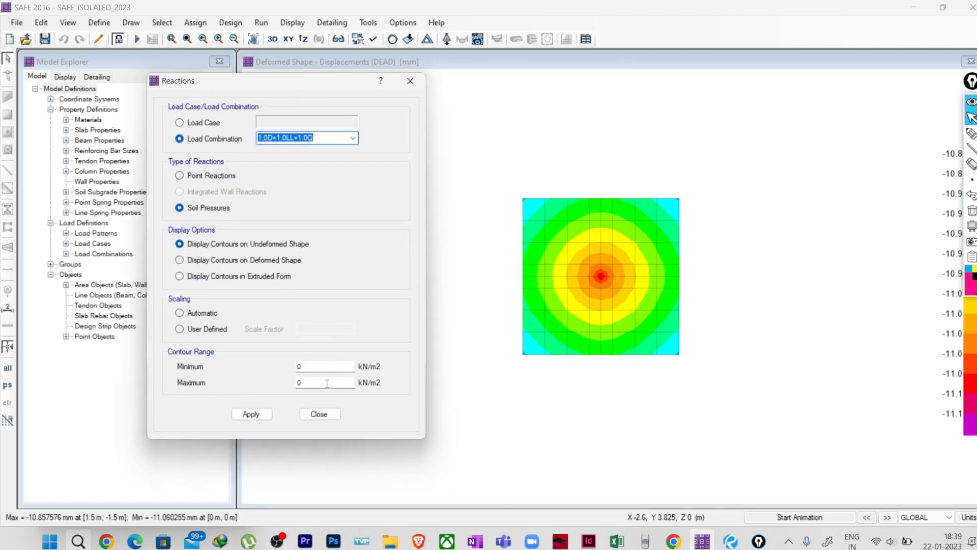
left_click(249, 414)
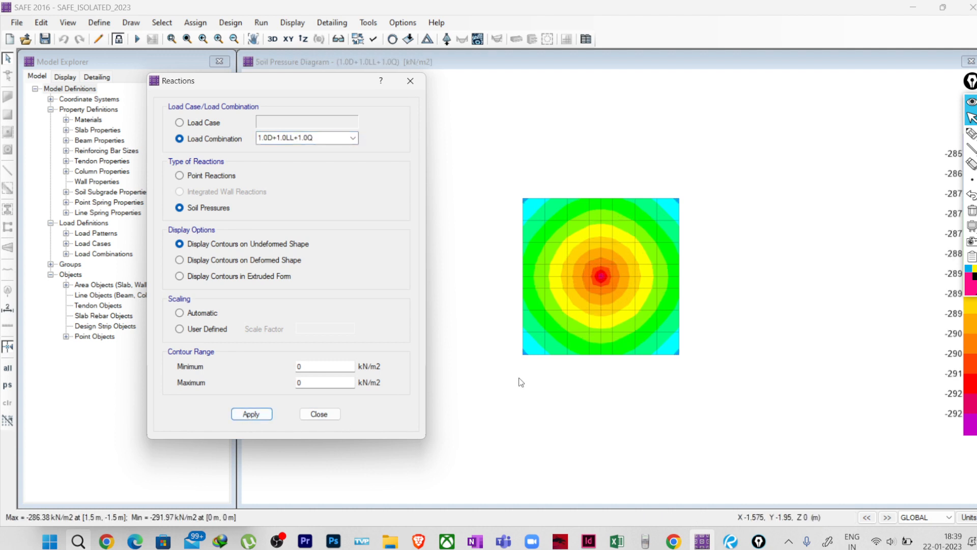
- Inspect the soil pressure values inside the footing and at its corners
mouse_move(563, 278)
mouse_move(526, 200)
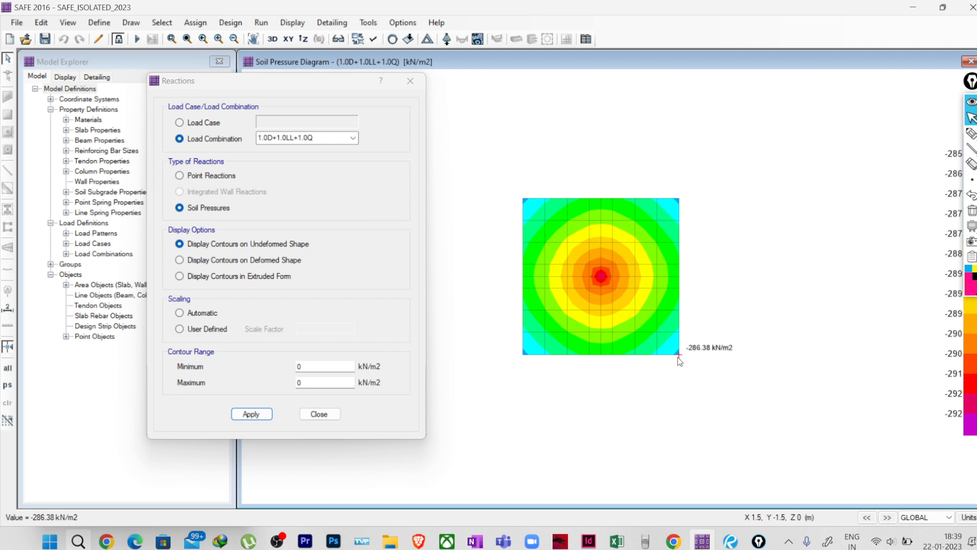
mouse_move(524, 357)
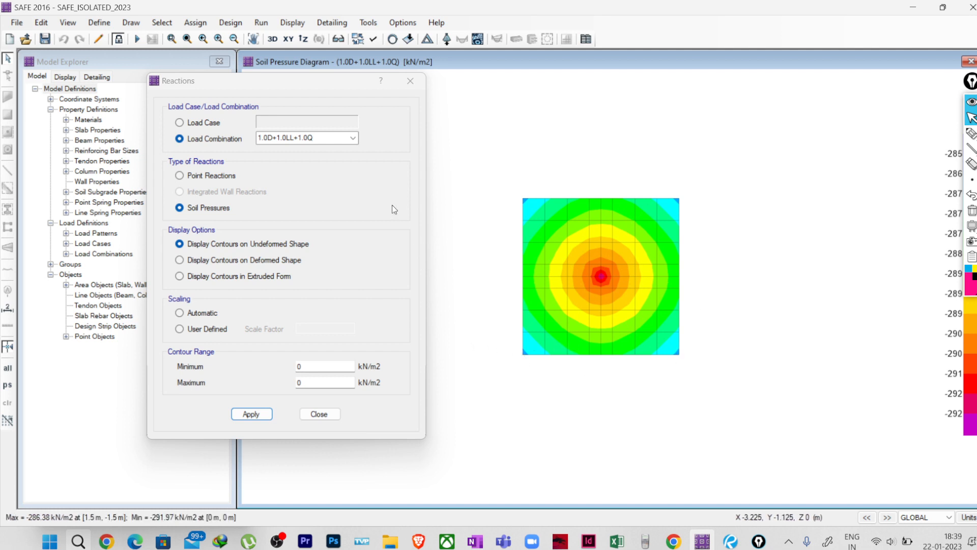
- Circle the 1.0D+1.0LL+1.0Q load combination in pink and label the contour plot Gross Pressure with an arrow
left_click(299, 138)
left_click(317, 138)
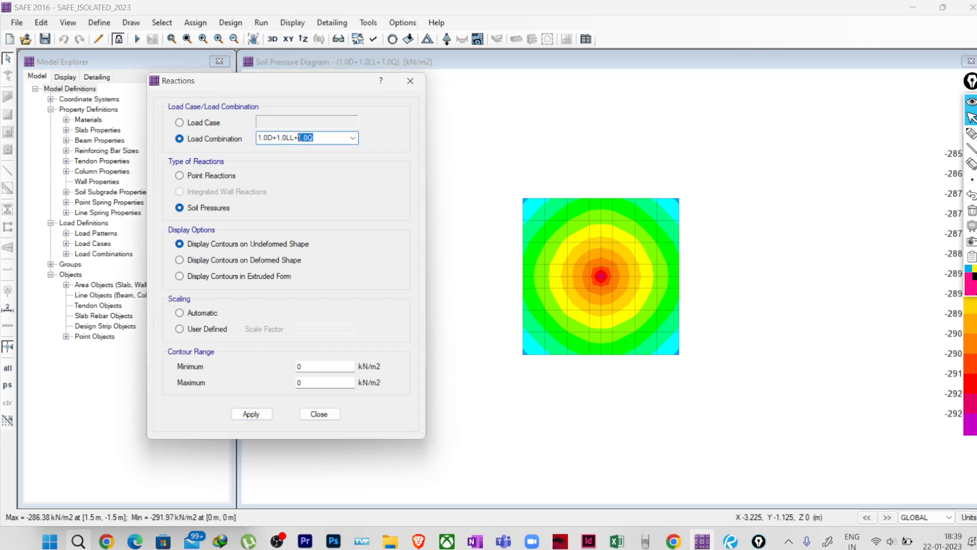
left_click(971, 134)
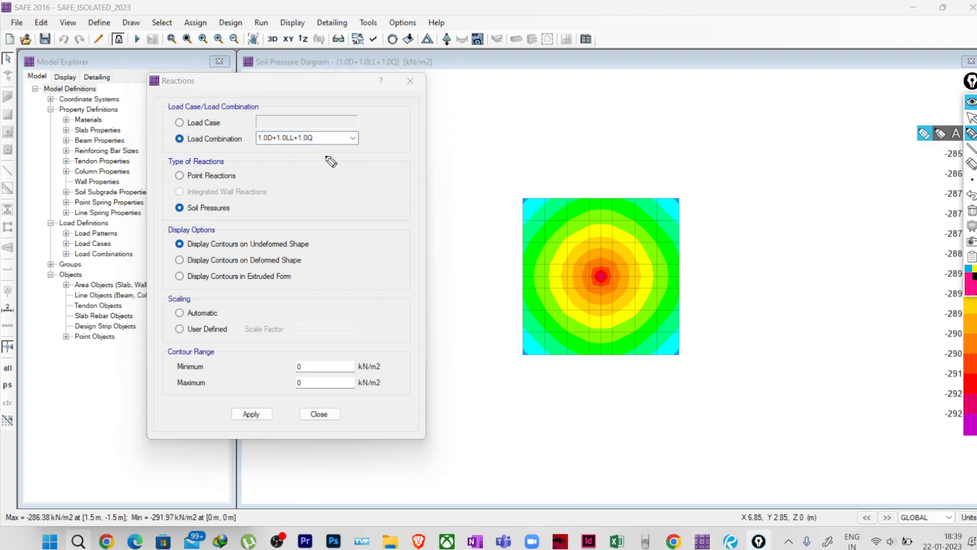
mouse_move(309, 123)
left_mouse_down()
mouse_move(255, 135)
mouse_move(325, 136)
mouse_move(300, 121)
left_mouse_up()
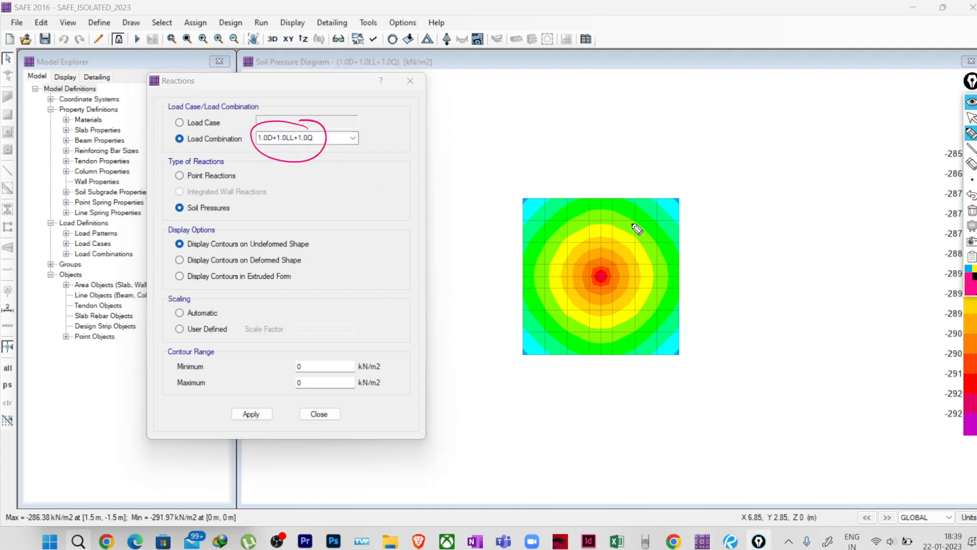
left_click_drag(664, 213, 709, 166)
mouse_move(715, 174)
left_mouse_down()
mouse_move(717, 157)
mouse_move(753, 150)
mouse_move(762, 129)
mouse_move(772, 137)
mouse_move(842, 101)
left_mouse_up()
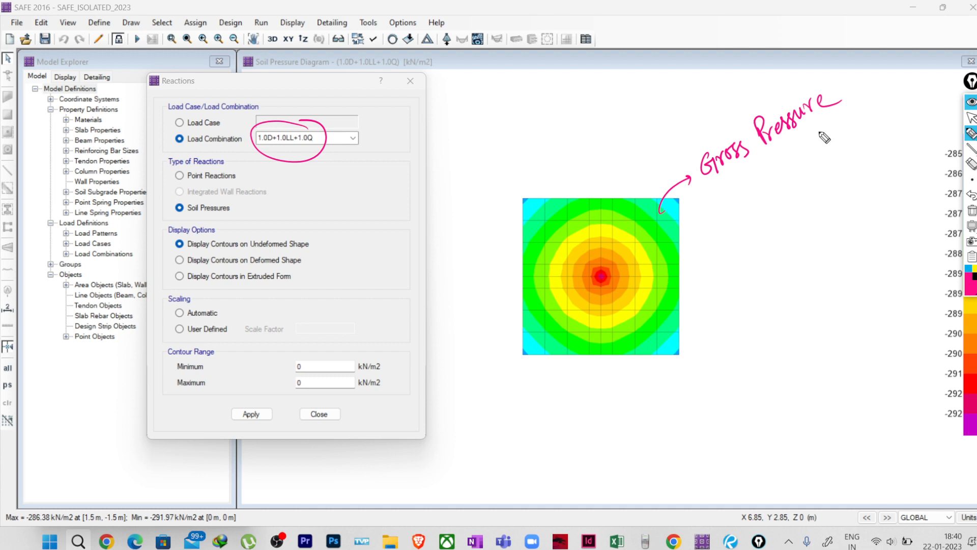
- Write Gross SBC (Allowable) = 327 kN/m² in black, and above it 286 kN/m² < Gross Al. SBC with a circled OK
left_click(972, 118)
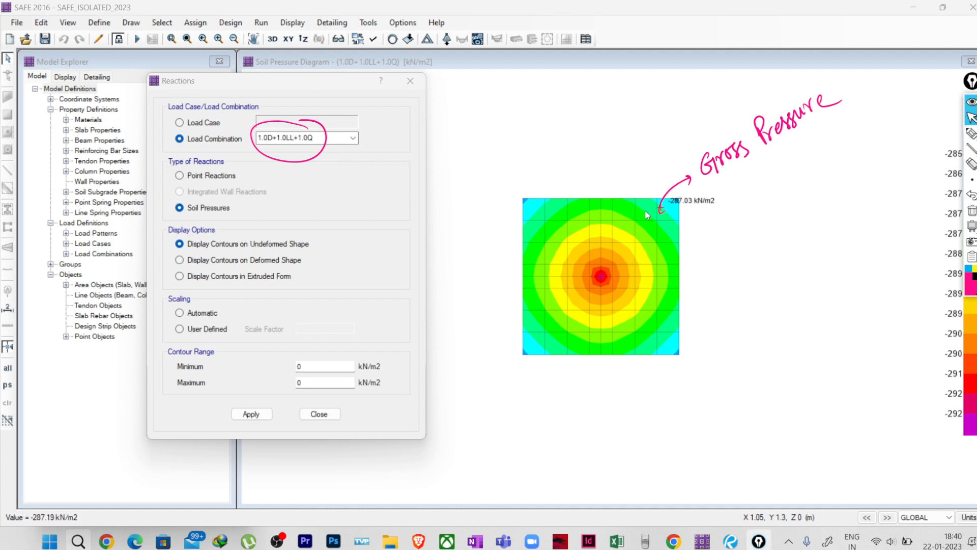
mouse_move(677, 202)
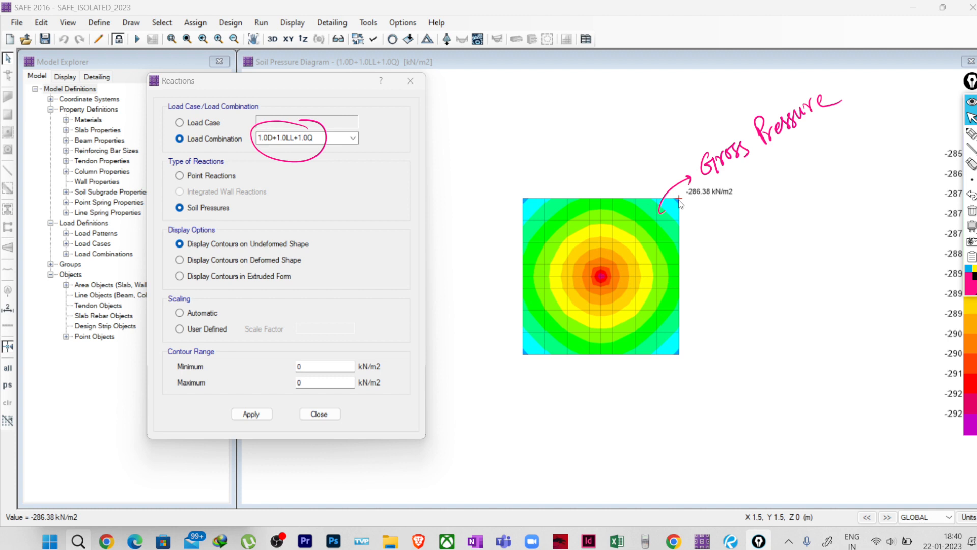
left_click(972, 133)
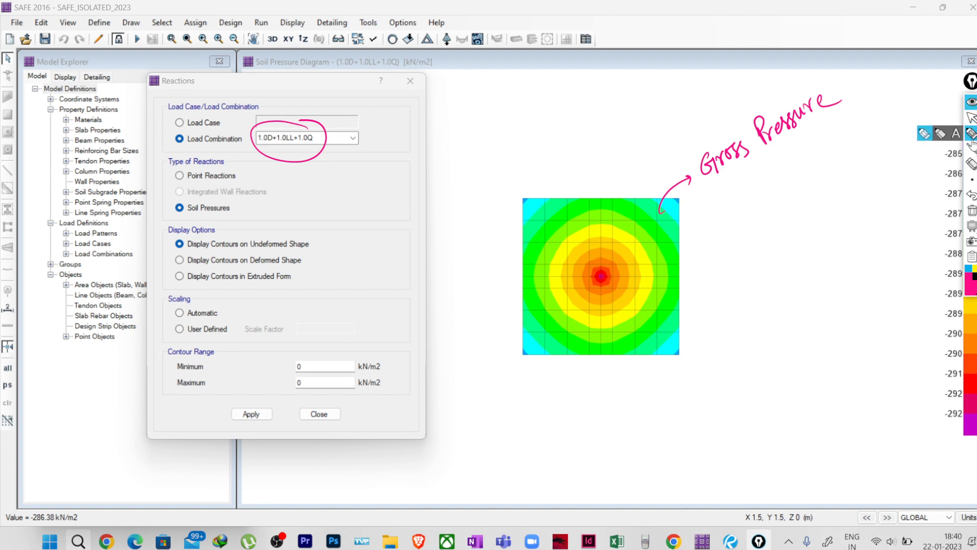
mouse_move(749, 206)
left_mouse_down()
mouse_move(747, 226)
mouse_move(782, 203)
mouse_move(835, 204)
mouse_move(837, 214)
left_mouse_up()
mouse_move(860, 178)
left_mouse_down()
mouse_move(872, 189)
mouse_move(941, 153)
mouse_move(934, 179)
left_mouse_up()
mouse_move(729, 265)
left_mouse_down()
mouse_move(789, 262)
mouse_move(856, 230)
mouse_move(860, 212)
left_mouse_up()
left_click_drag(785, 271, 829, 256)
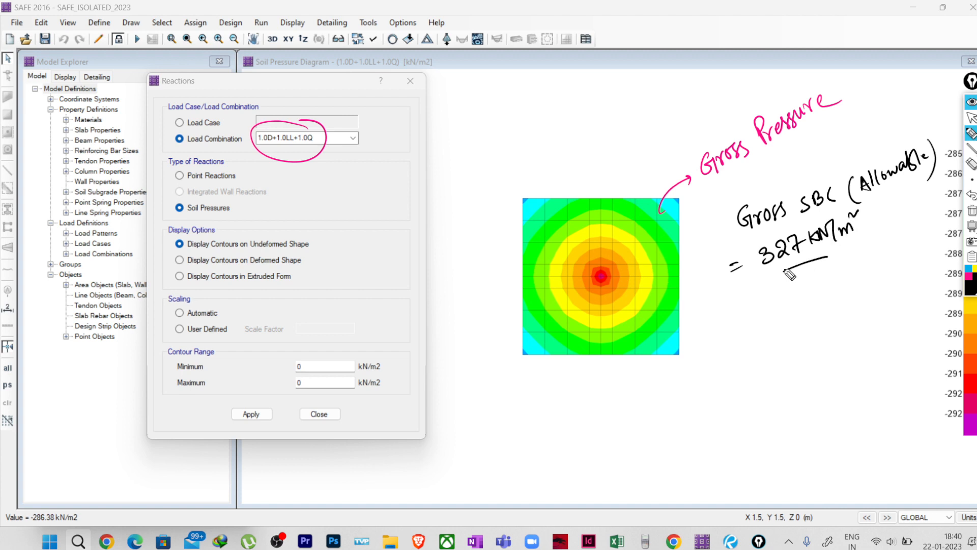
mouse_move(736, 176)
left_mouse_down()
mouse_move(746, 185)
mouse_move(772, 169)
left_mouse_up()
mouse_move(787, 164)
left_mouse_down()
mouse_move(814, 133)
mouse_move(936, 79)
mouse_move(814, 173)
mouse_move(830, 163)
mouse_move(840, 153)
mouse_move(793, 174)
left_mouse_up()
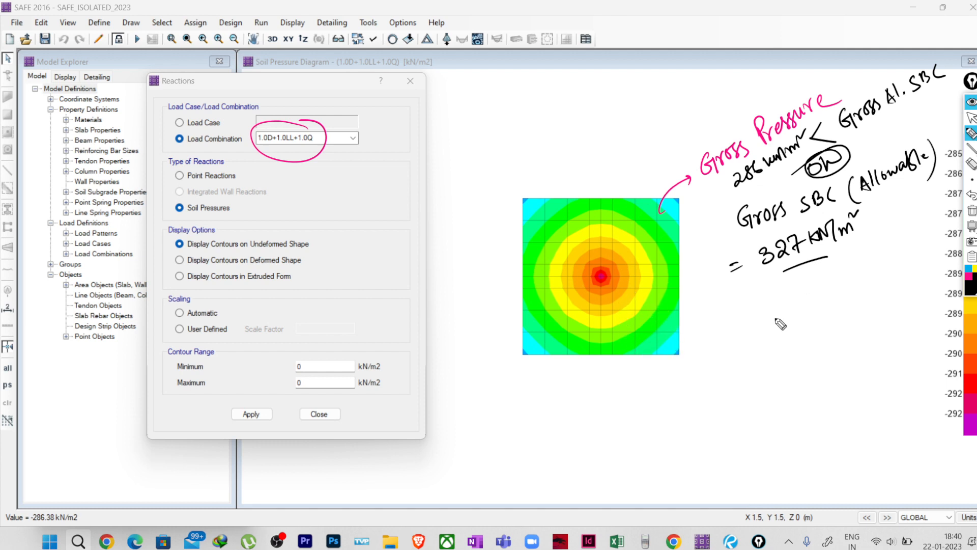
- Draw a circled I-shaped mark below the 327 kN/m² note and bracket the Gross SBC note with a curly brace
left_click_drag(791, 314, 798, 355)
mouse_move(779, 311)
left_mouse_down()
mouse_move(795, 311)
mouse_move(791, 363)
left_mouse_up()
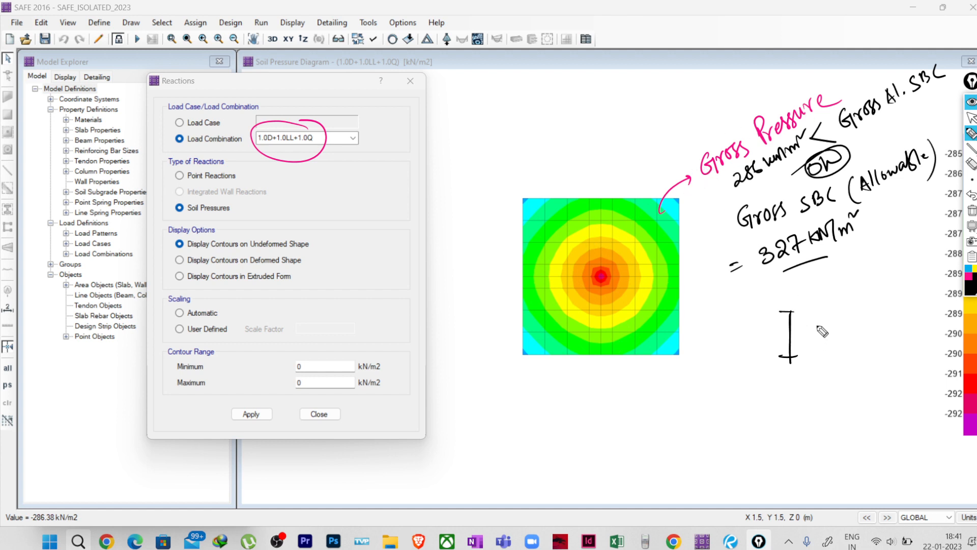
mouse_move(805, 300)
left_mouse_down()
mouse_move(782, 377)
mouse_move(807, 297)
left_mouse_up()
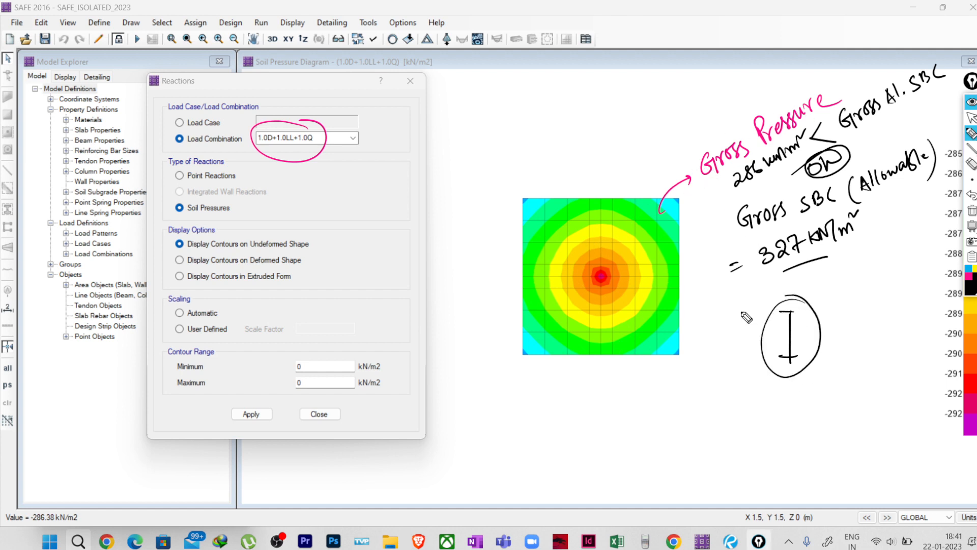
mouse_move(721, 217)
left_mouse_down()
mouse_move(712, 244)
mouse_move(743, 302)
left_mouse_up()
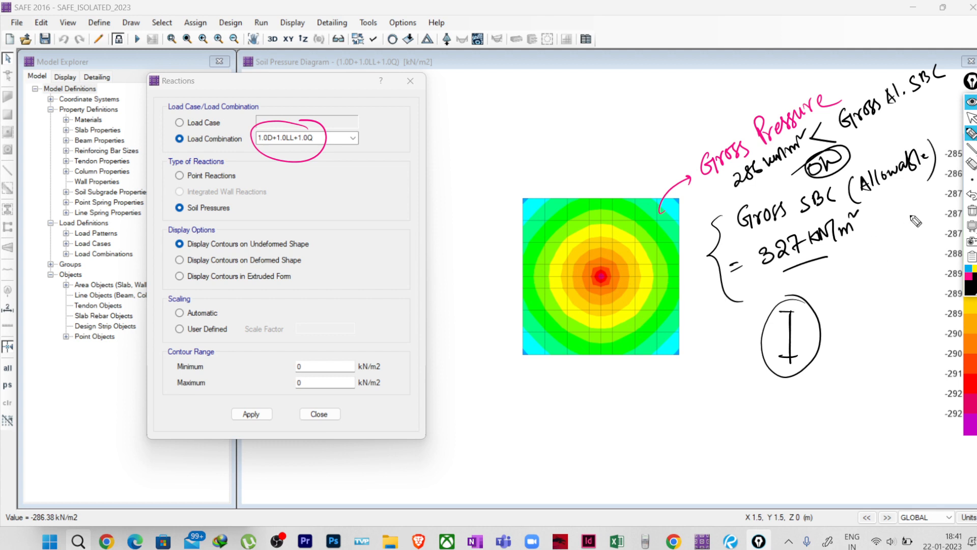
- Clear the annotations and restore the undeformed plan view with the Reactions dialog closed
left_click(972, 212)
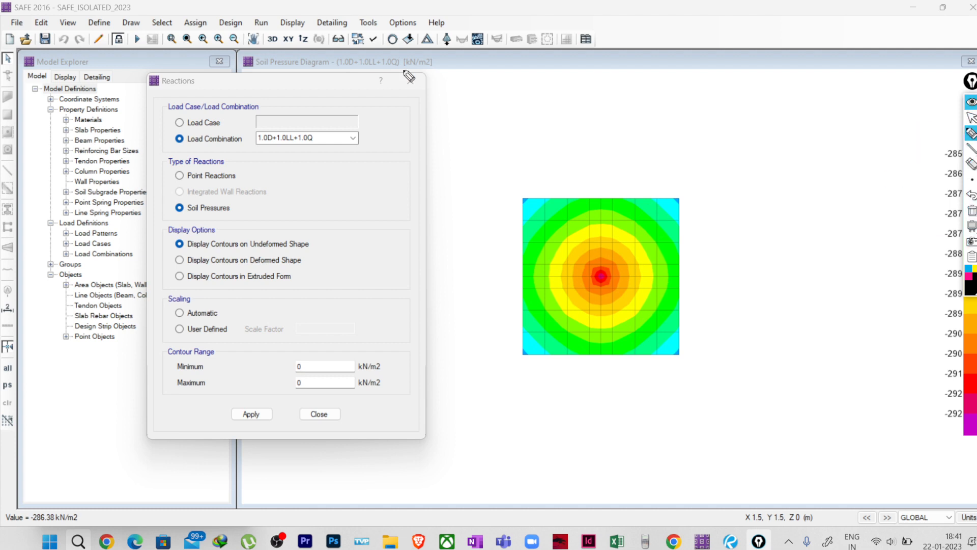
left_click(393, 40)
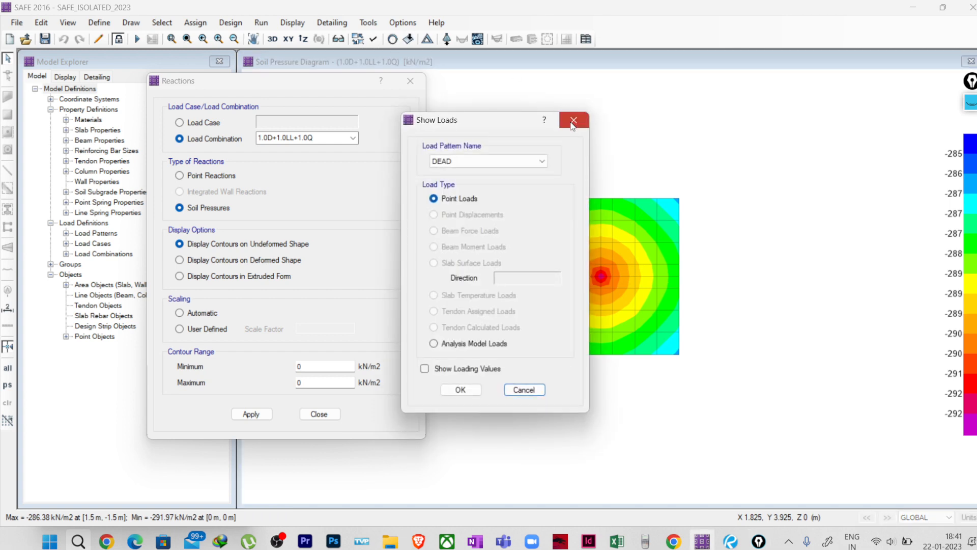
left_click(573, 121)
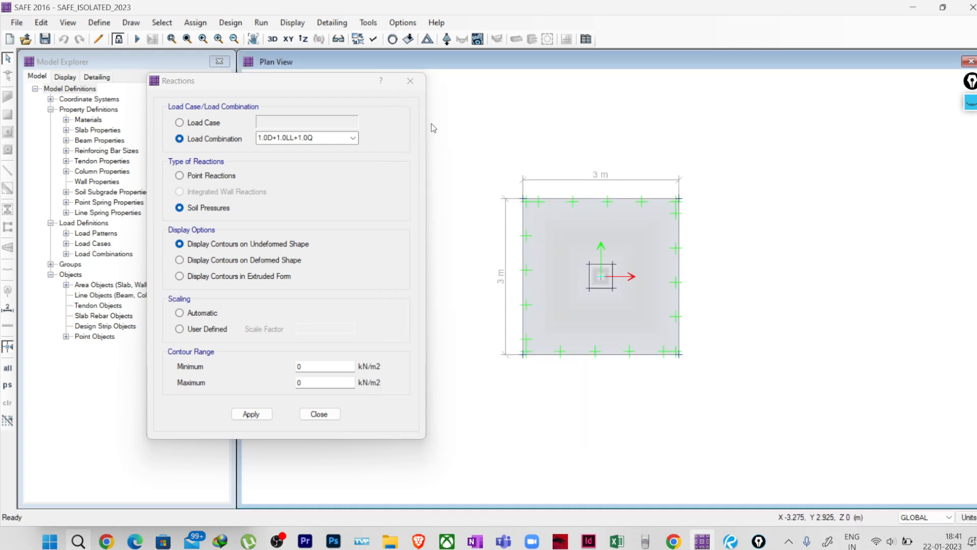
left_click(409, 80)
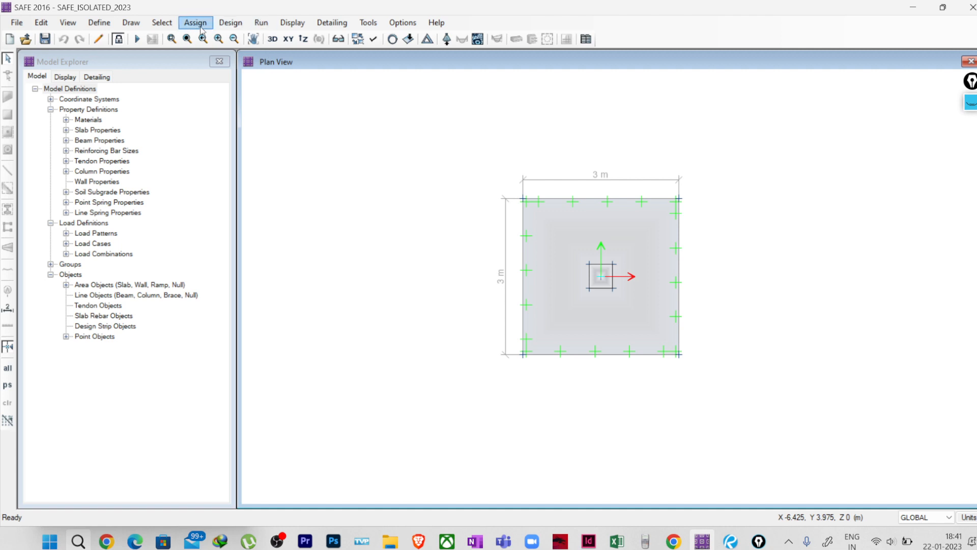
- Confirm 1.5D+1.5LL as the design load combination for the Strength (Ultimate) type
left_click(230, 22)
left_click(249, 56)
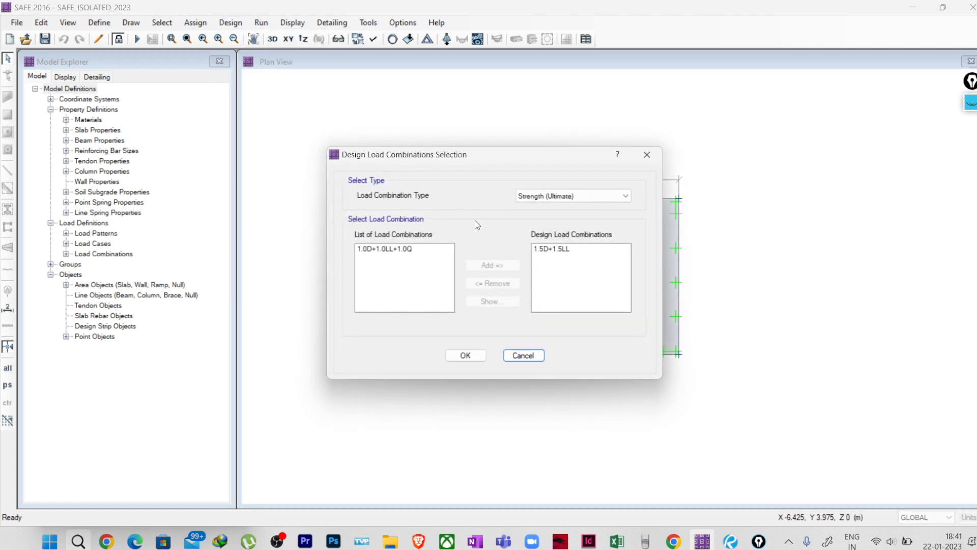
left_click(544, 258)
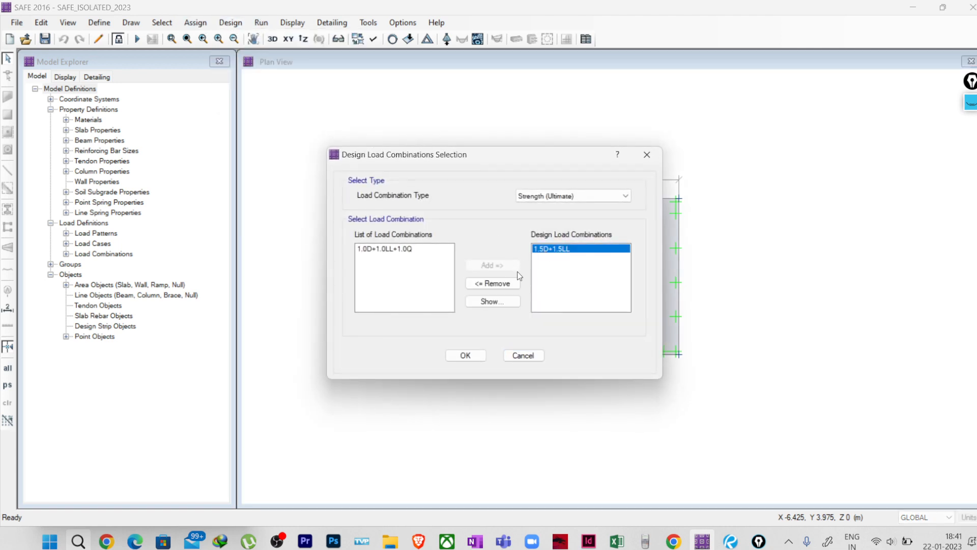
left_click(466, 356)
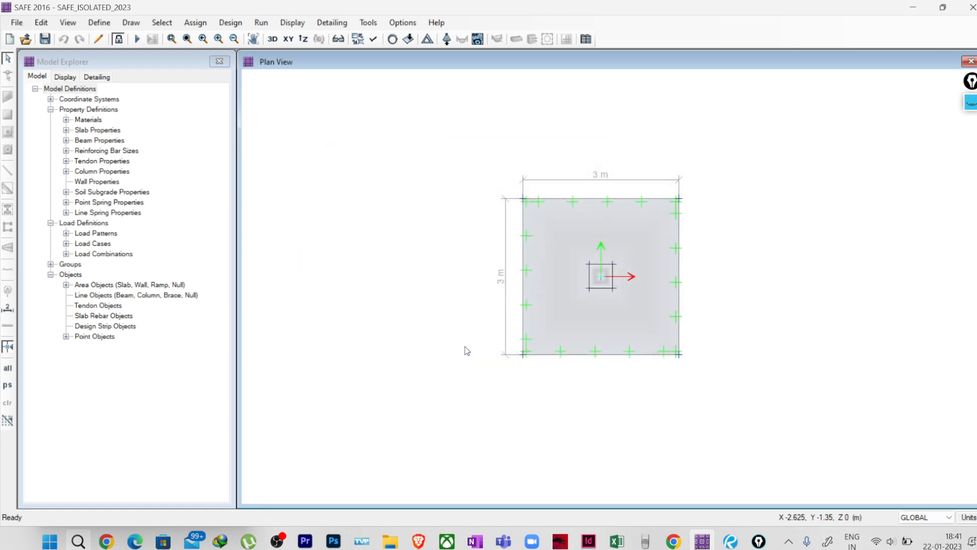
- Run the analysis and design of the footing model
left_click(292, 23)
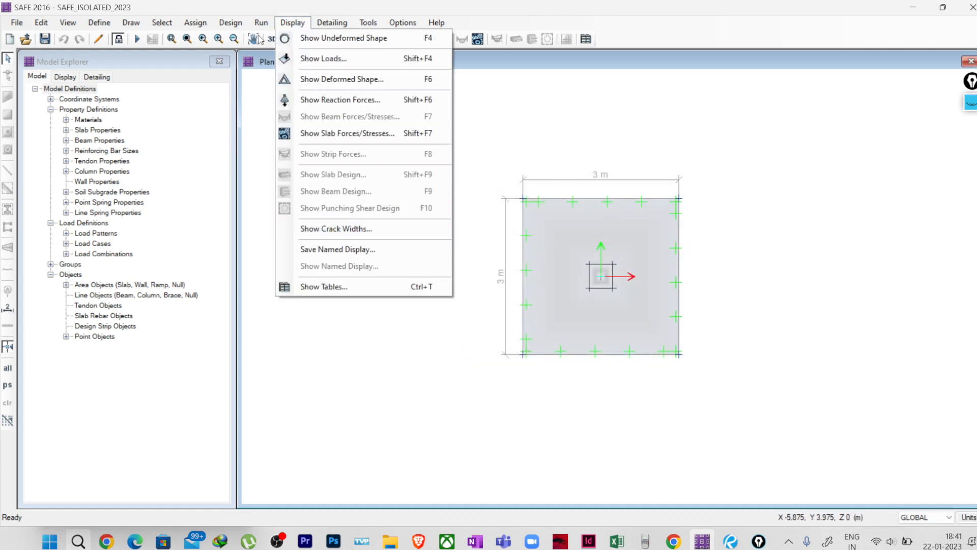
left_click(271, 23)
left_click(285, 50)
left_click(261, 23)
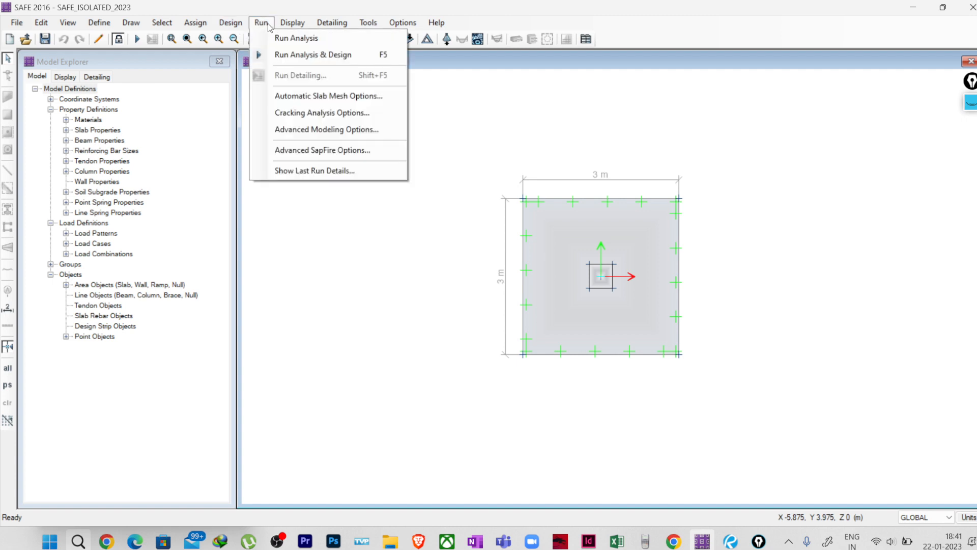
left_click(275, 79)
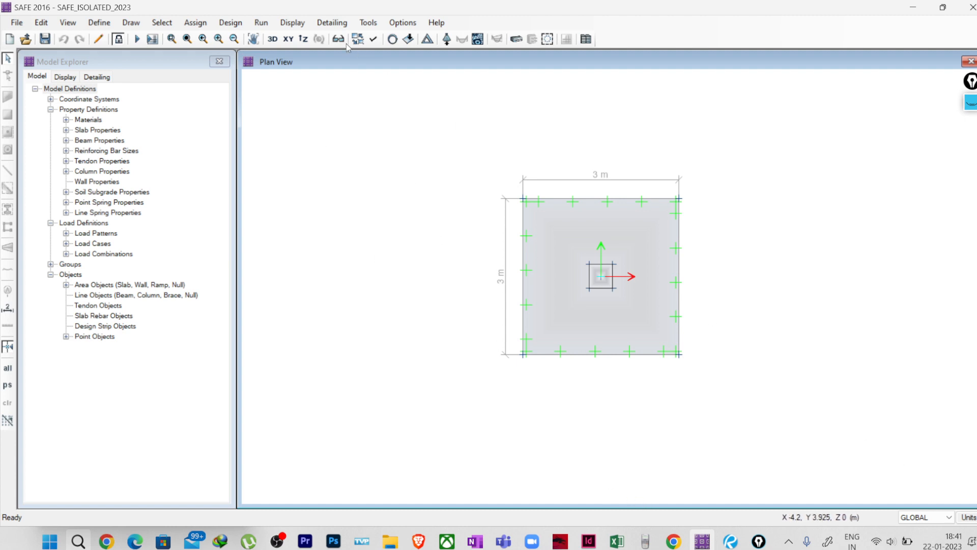
- Display the punching shear design results on the footing plan and get the annotation pen ready
left_click(292, 22)
left_click(337, 208)
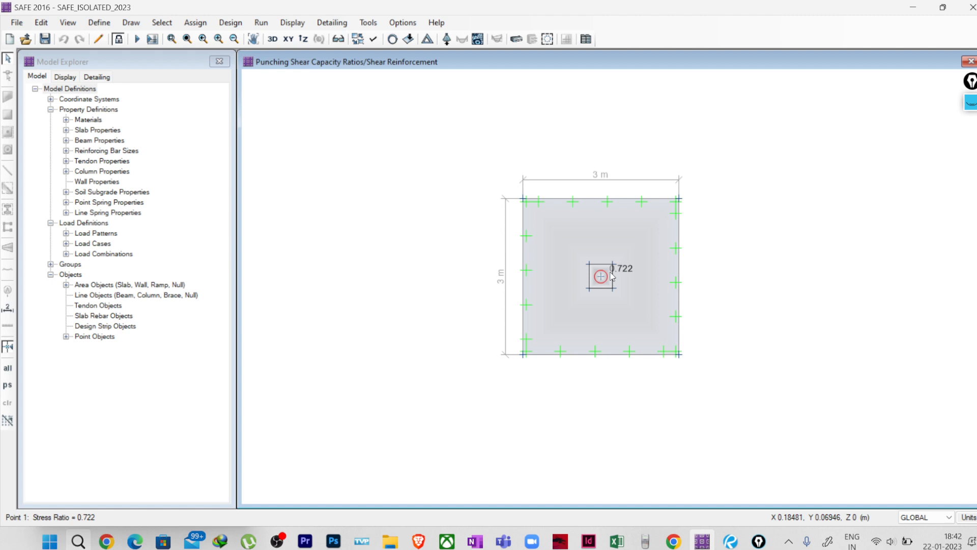
left_click(970, 102)
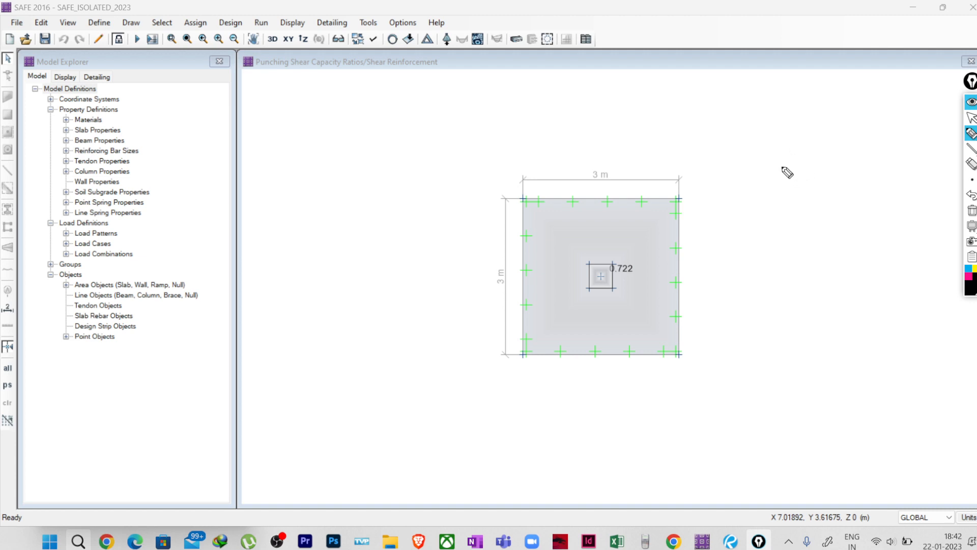
- Write a boxed "one way shear" note and sketch the footing section with its column and a downward load arrow beside the plan
mouse_move(806, 168)
left_mouse_down()
mouse_move(899, 115)
mouse_move(893, 122)
mouse_move(903, 102)
left_mouse_up()
mouse_move(836, 176)
left_mouse_down()
mouse_move(899, 93)
mouse_move(818, 187)
left_mouse_up()
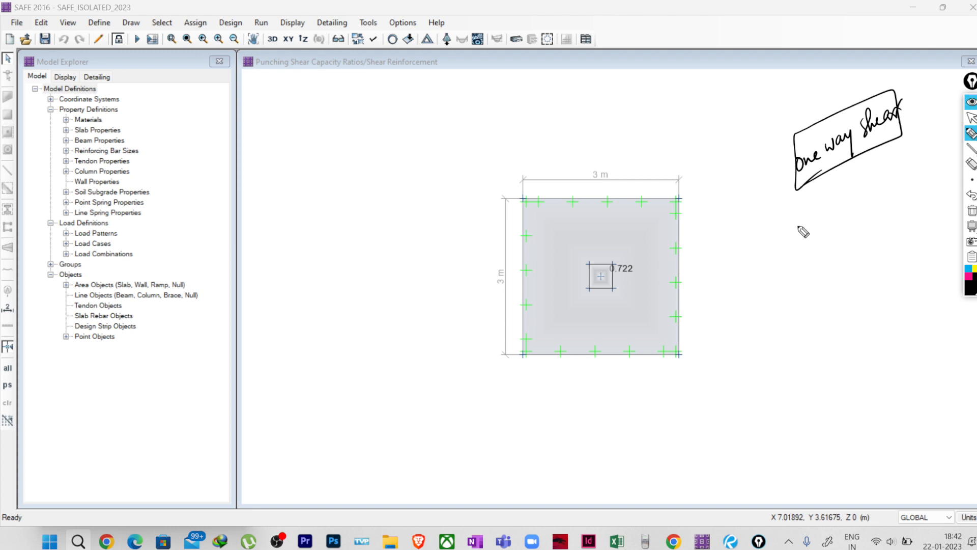
mouse_move(751, 285)
left_mouse_down()
mouse_move(753, 342)
mouse_move(847, 281)
mouse_move(909, 319)
left_mouse_up()
left_click_drag(751, 343, 905, 329)
left_click_drag(813, 229, 816, 277)
mouse_move(843, 219)
left_mouse_down()
mouse_move(845, 279)
mouse_move(814, 270)
mouse_move(845, 279)
left_mouse_up()
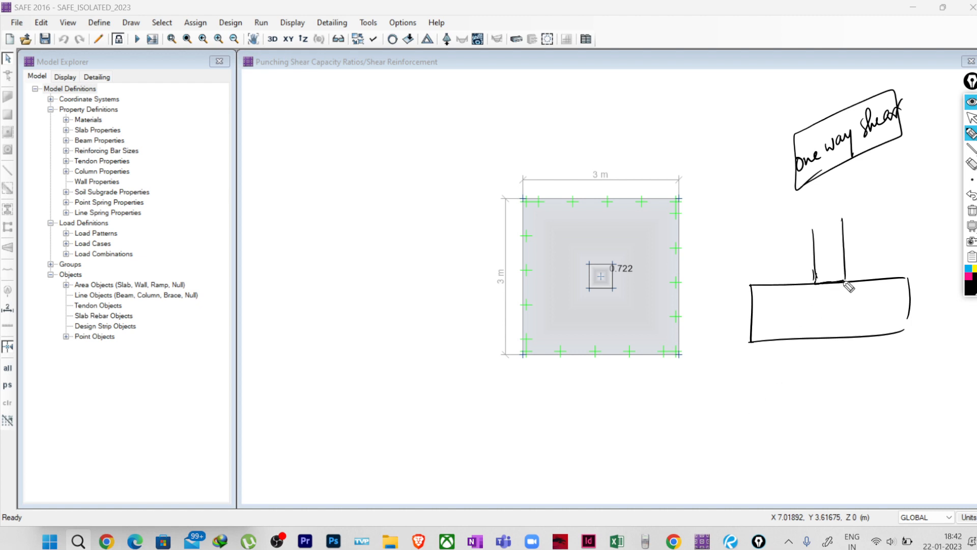
left_click_drag(829, 218, 831, 247)
left_click_drag(825, 235, 835, 233)
- Mark dashed inclined failure lines and vertical critical sections on both sides of the sketched column, labelling the offset d/2
left_click_drag(813, 286, 788, 329)
left_click_drag(846, 285, 868, 323)
left_click_drag(790, 286, 789, 331)
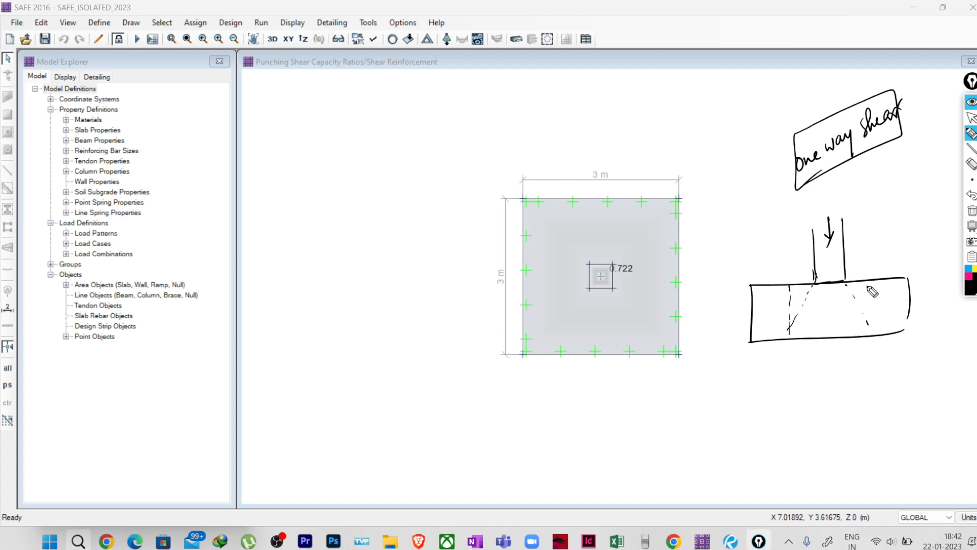
left_click_drag(867, 280, 870, 312)
left_click_drag(871, 324, 872, 329)
left_click_drag(788, 267, 812, 267)
mouse_move(815, 262)
left_mouse_down()
mouse_move(786, 269)
mouse_move(798, 243)
left_mouse_up()
left_click_drag(797, 247, 807, 254)
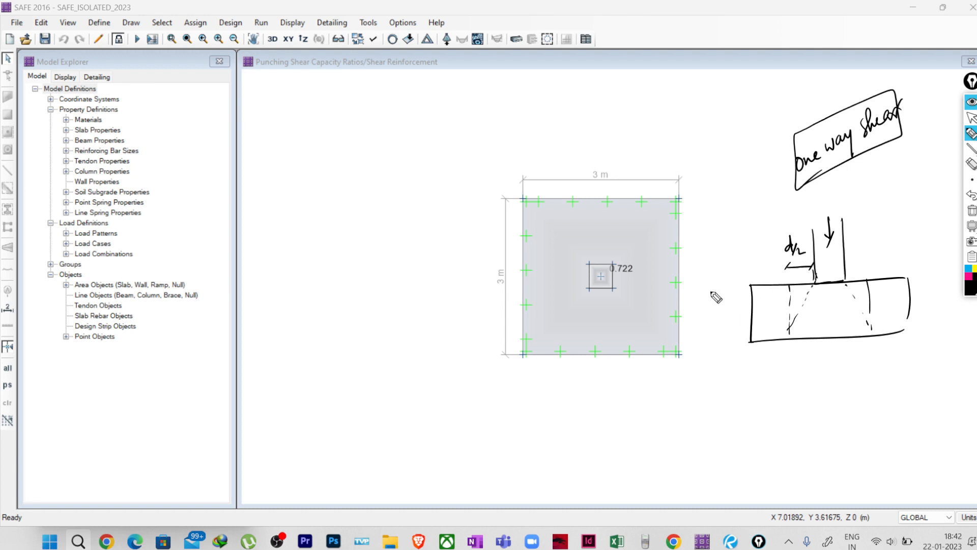
- Mark the one-way shear section on the footing sketch at distance d from the column face and label the offset
mouse_move(766, 288)
left_mouse_down()
mouse_move(768, 361)
mouse_move(815, 354)
left_mouse_up()
mouse_move(816, 286)
left_mouse_down()
mouse_move(817, 362)
mouse_move(792, 364)
mouse_move(793, 383)
left_mouse_up()
left_click_drag(768, 255, 767, 263)
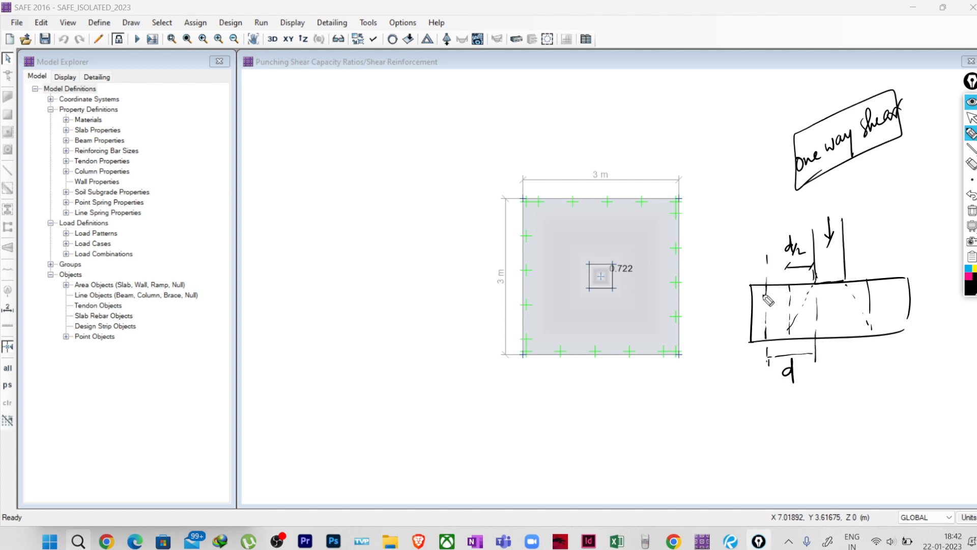
- Sketch a beam-column joint with a dashed diagonal crack and a vertical critical section line across the beam
left_click_drag(303, 388, 443, 375)
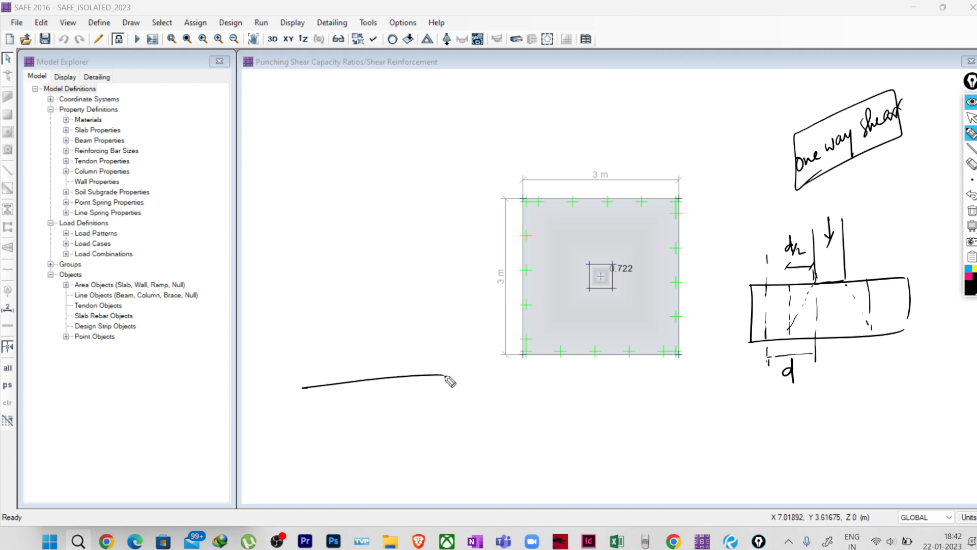
left_click_drag(309, 439, 438, 426)
left_click_drag(305, 325, 302, 388)
left_click_drag(309, 439, 306, 492)
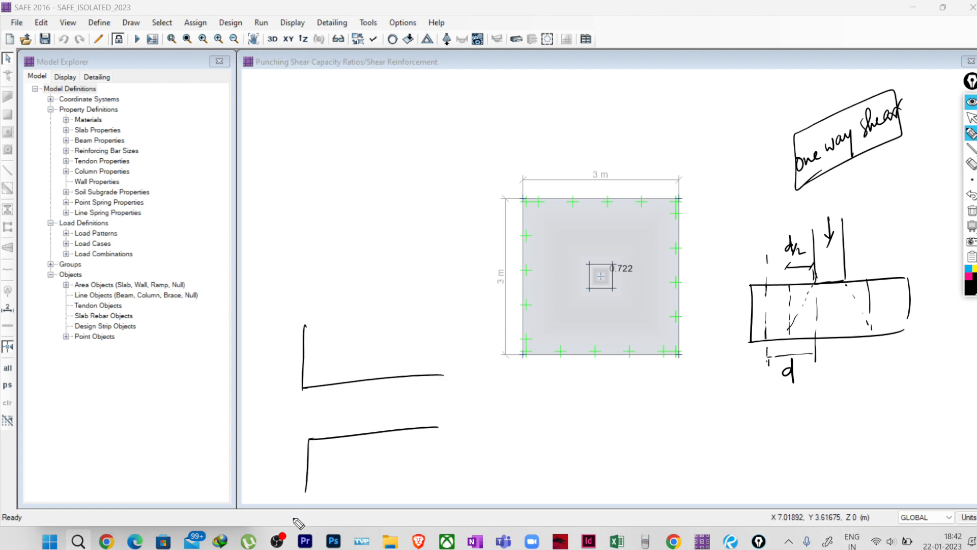
left_click_drag(329, 428, 384, 386)
left_click_drag(390, 338, 393, 469)
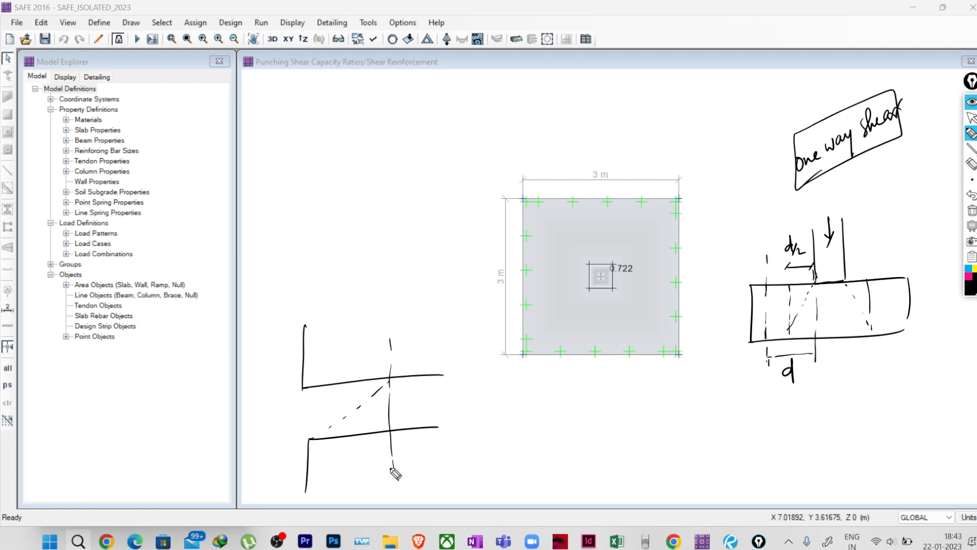
left_click_drag(396, 472, 399, 479)
- Emphasise the section line and column base, and mark the one-way shear lines at d and the punching perimeter on the footing plan
left_click_drag(768, 295, 769, 364)
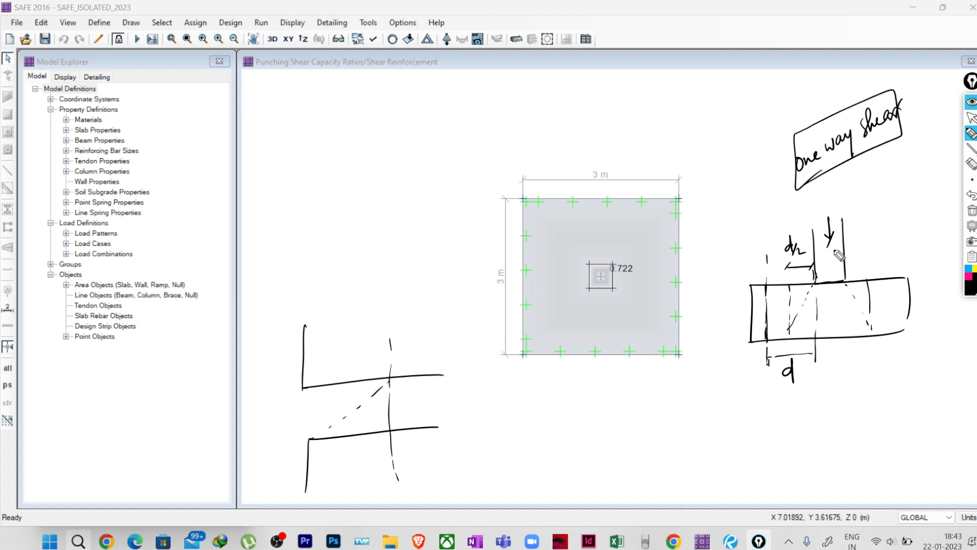
left_click_drag(841, 282, 813, 286)
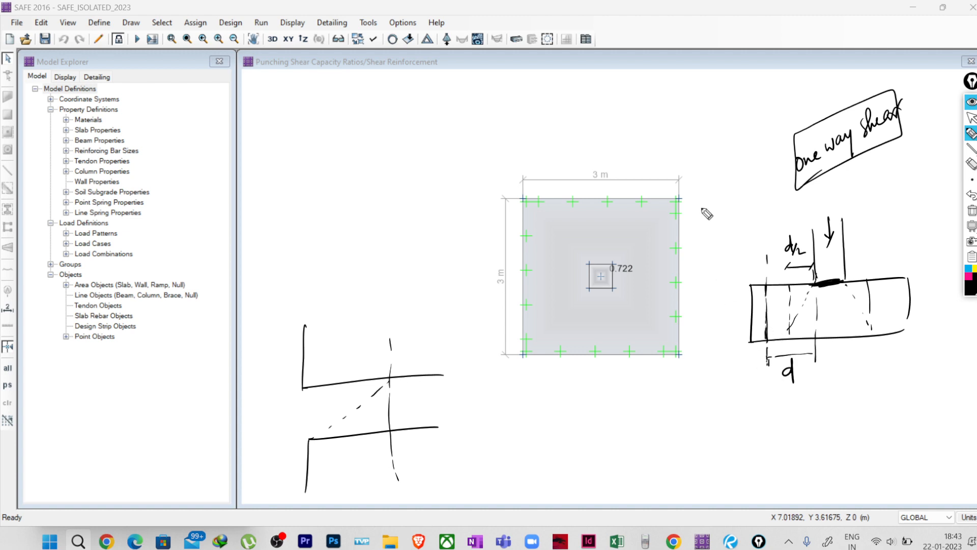
left_click_drag(651, 192, 654, 374)
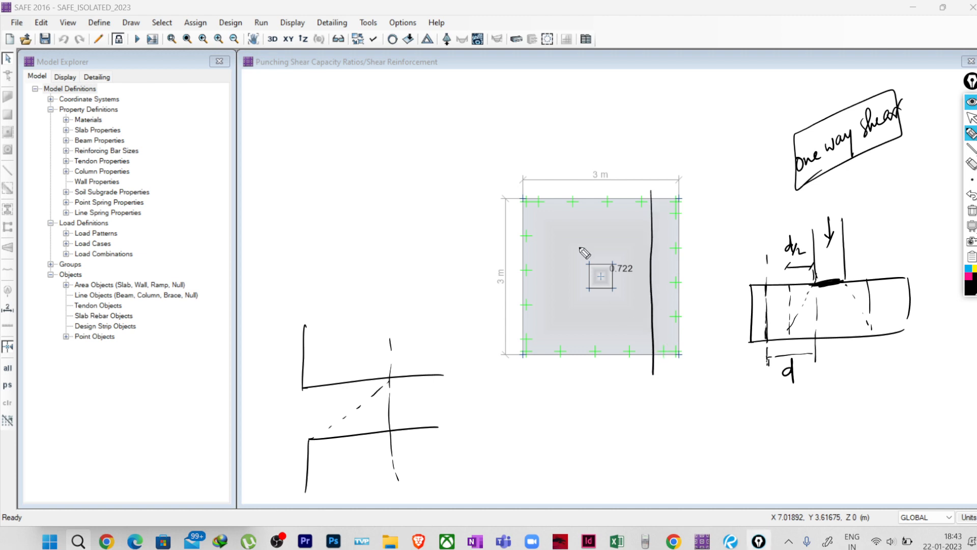
left_click_drag(552, 189, 555, 380)
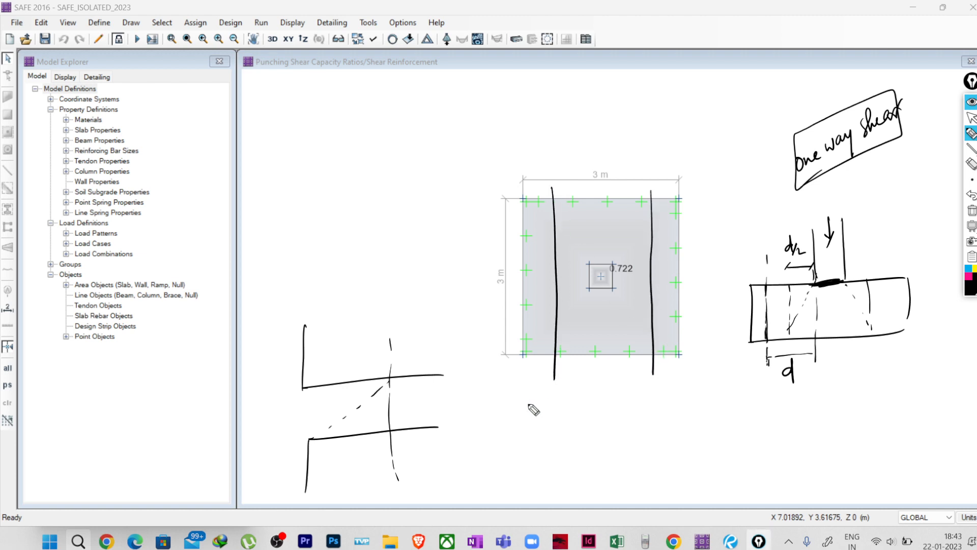
left_click_drag(613, 284, 651, 282)
mouse_move(654, 276)
left_mouse_down()
mouse_move(641, 294)
mouse_move(607, 296)
mouse_move(629, 313)
left_mouse_up()
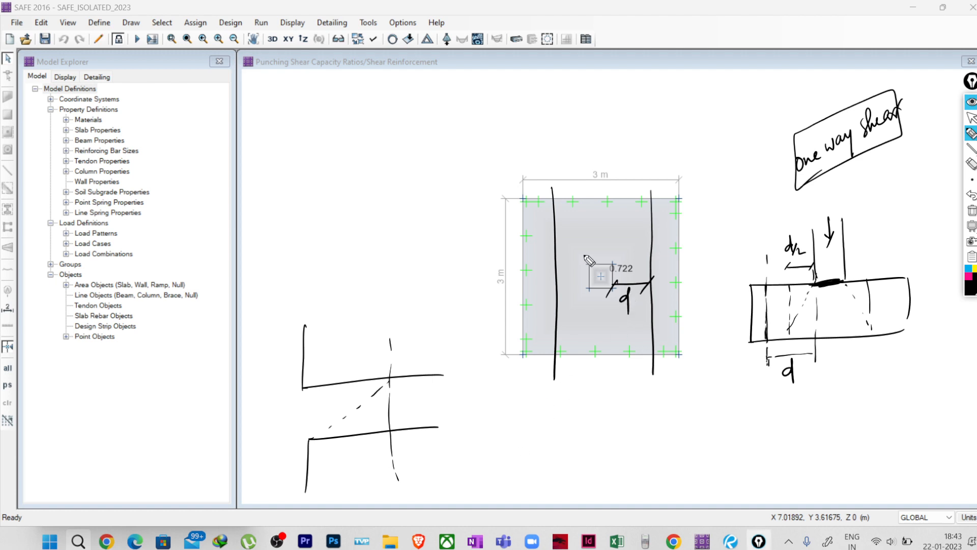
mouse_move(582, 253)
left_mouse_down()
mouse_move(624, 252)
mouse_move(625, 313)
mouse_move(580, 311)
mouse_move(619, 308)
left_mouse_up()
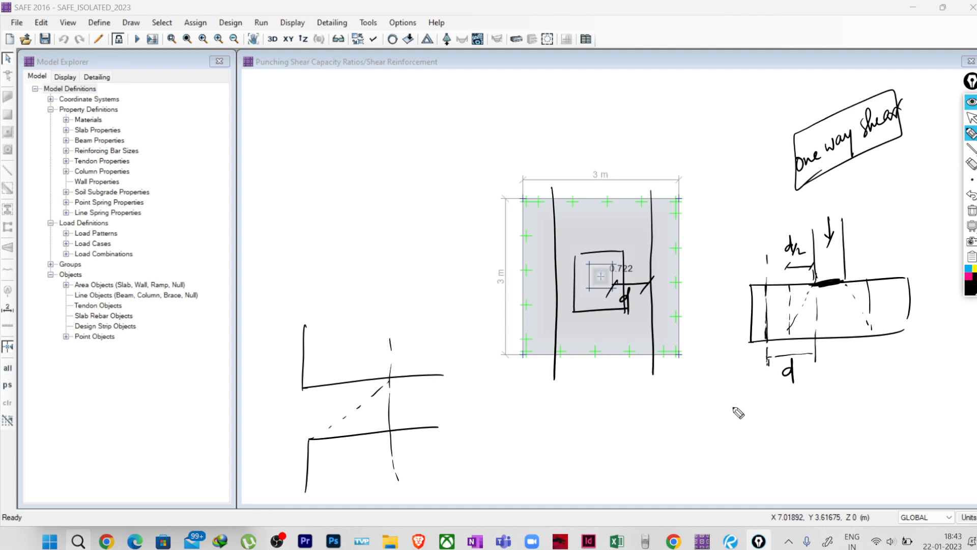
- Sketch the punching failure below the footing section, with the column and a concrete wedge pushed through the broken footing
mouse_move(719, 409)
left_mouse_down()
mouse_move(780, 408)
mouse_move(718, 448)
mouse_move(782, 463)
left_mouse_up()
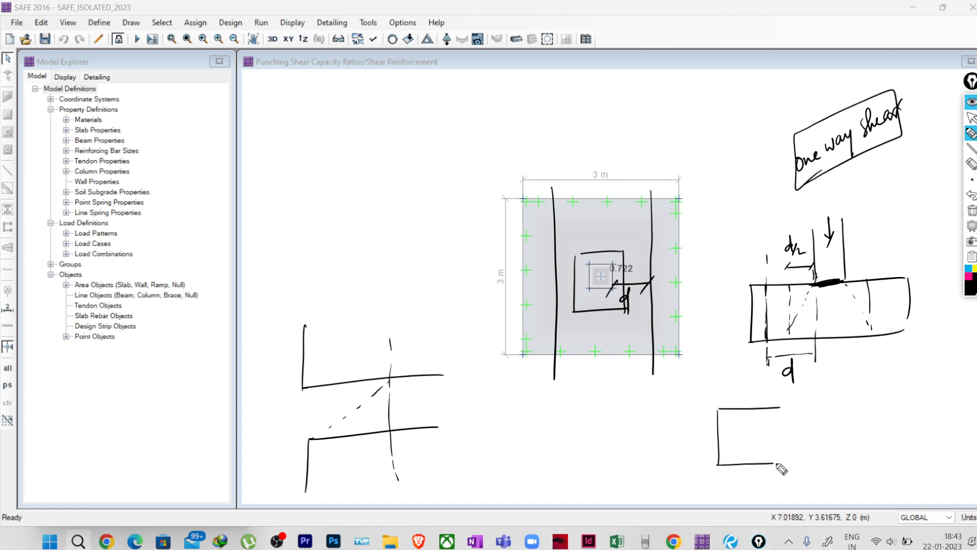
left_click_drag(784, 408, 786, 420)
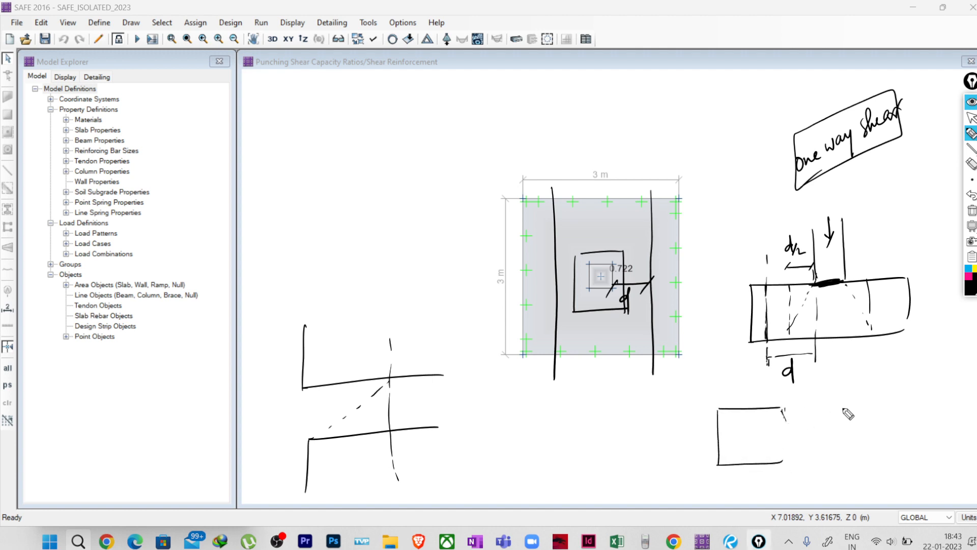
mouse_move(846, 405)
left_mouse_down()
mouse_move(898, 399)
mouse_move(892, 462)
mouse_move(873, 462)
left_mouse_up()
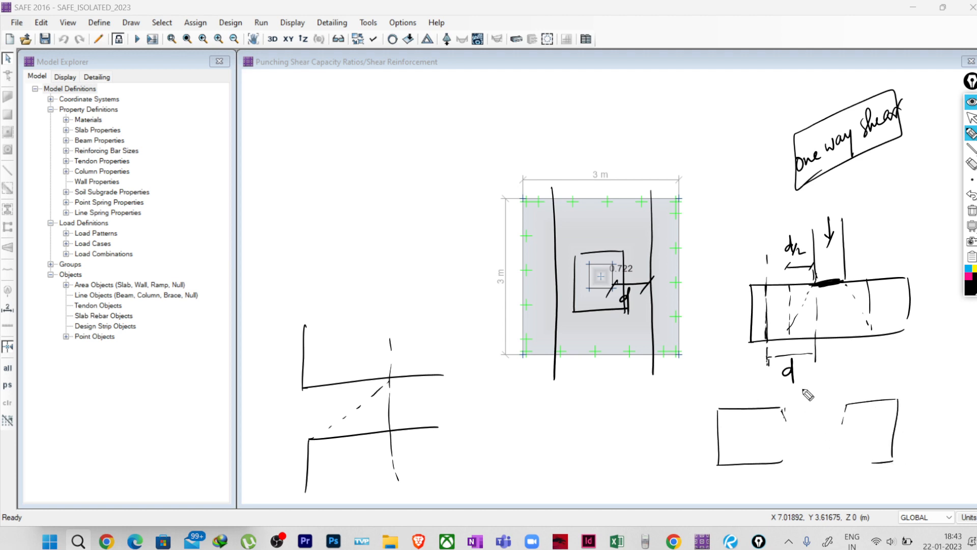
mouse_move(799, 381)
left_mouse_down()
mouse_move(801, 426)
mouse_move(827, 429)
left_mouse_up()
mouse_move(799, 423)
left_mouse_down()
mouse_move(800, 452)
mouse_move(824, 446)
mouse_move(809, 454)
mouse_move(818, 453)
left_mouse_up()
mouse_move(829, 453)
left_mouse_down()
mouse_move(805, 490)
mouse_move(832, 488)
left_mouse_up()
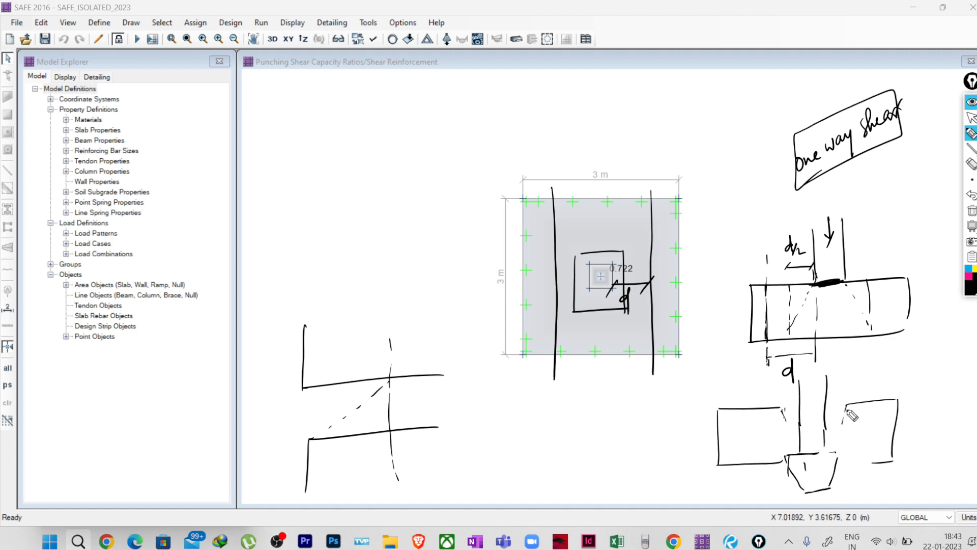
left_click_drag(843, 424, 837, 452)
- Sketch a tilted footing with a circular column and dashed perimeter, and clear all the annotations from the screen
left_click_drag(302, 168, 357, 235)
mouse_move(302, 168)
left_mouse_down()
mouse_move(408, 121)
mouse_move(356, 235)
left_mouse_up()
left_click_drag(369, 135, 372, 138)
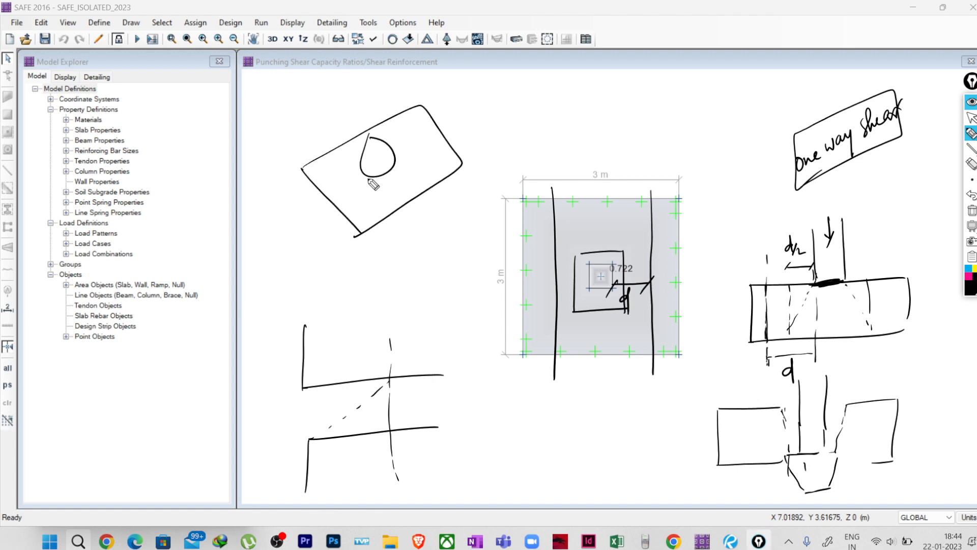
mouse_move(370, 179)
left_mouse_down()
mouse_move(379, 198)
mouse_move(382, 146)
mouse_move(353, 162)
left_mouse_up()
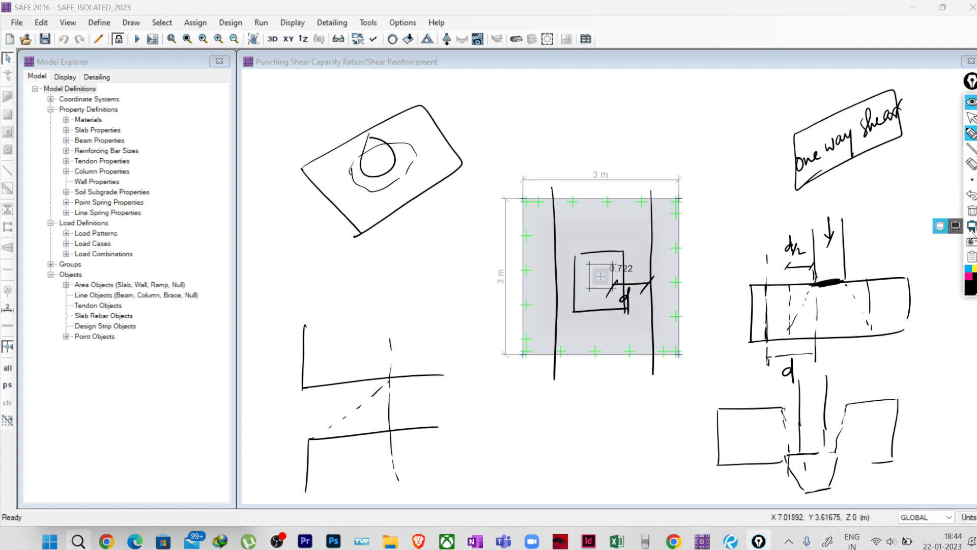
left_click(971, 212)
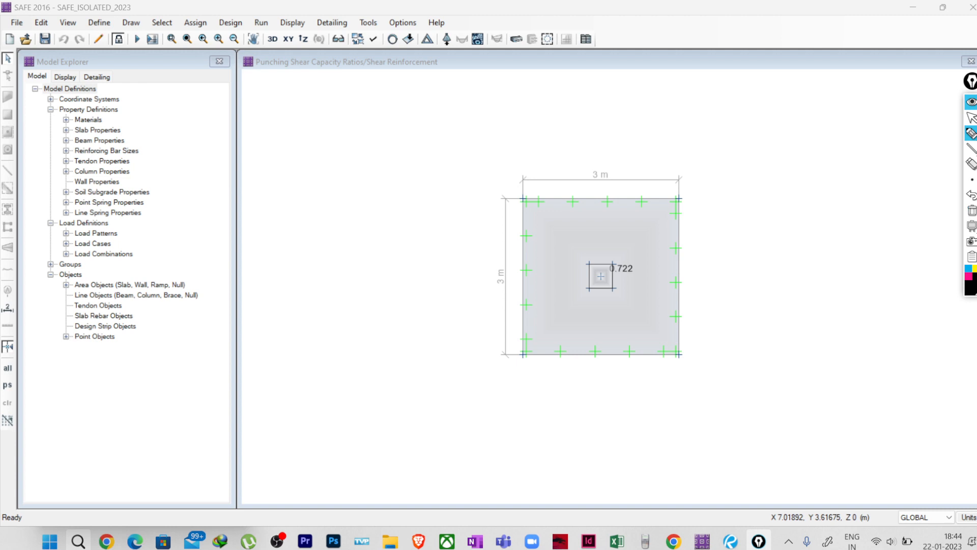
left_click(972, 117)
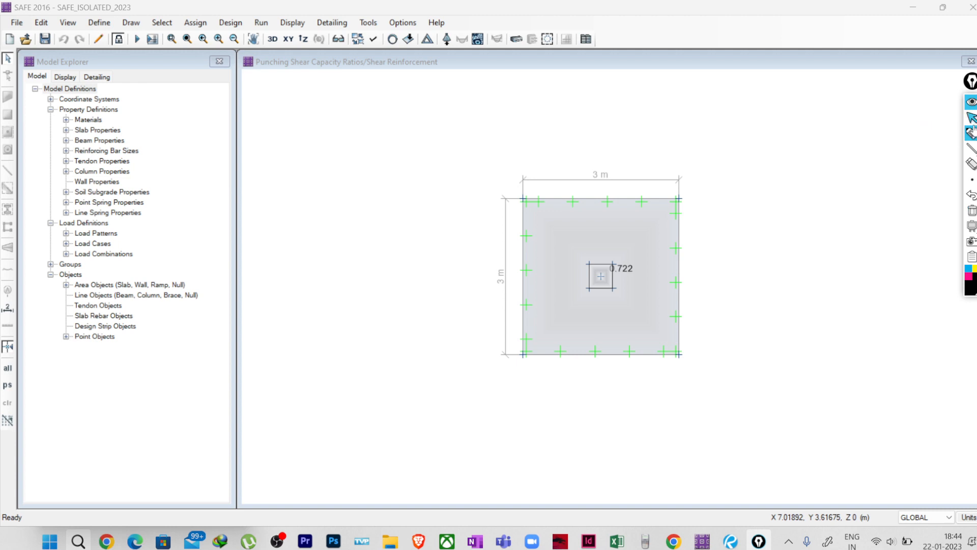
- Unlock the footing model, discarding the analysis results, and start the Draw Design Strips tool
left_click(119, 40)
left_click(530, 314)
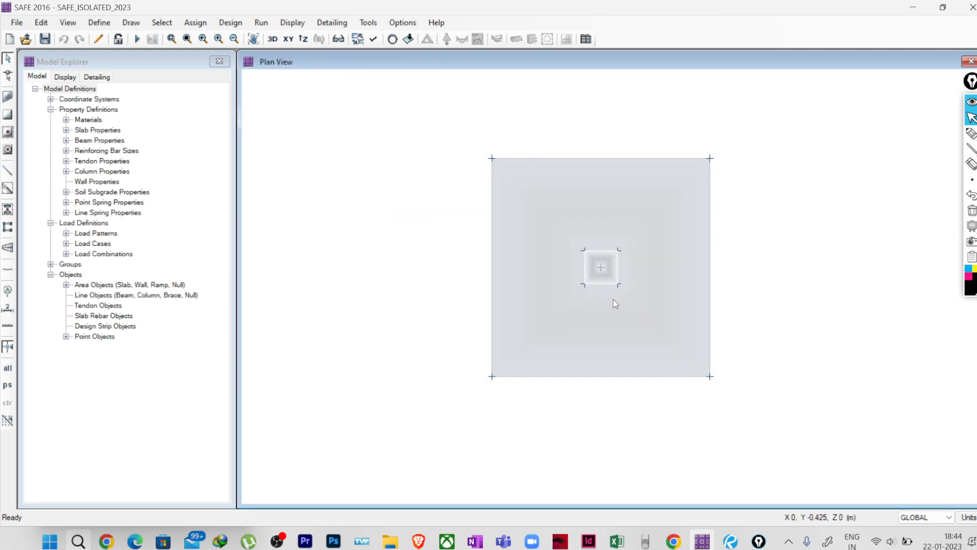
scroll(613, 301, "up", 2)
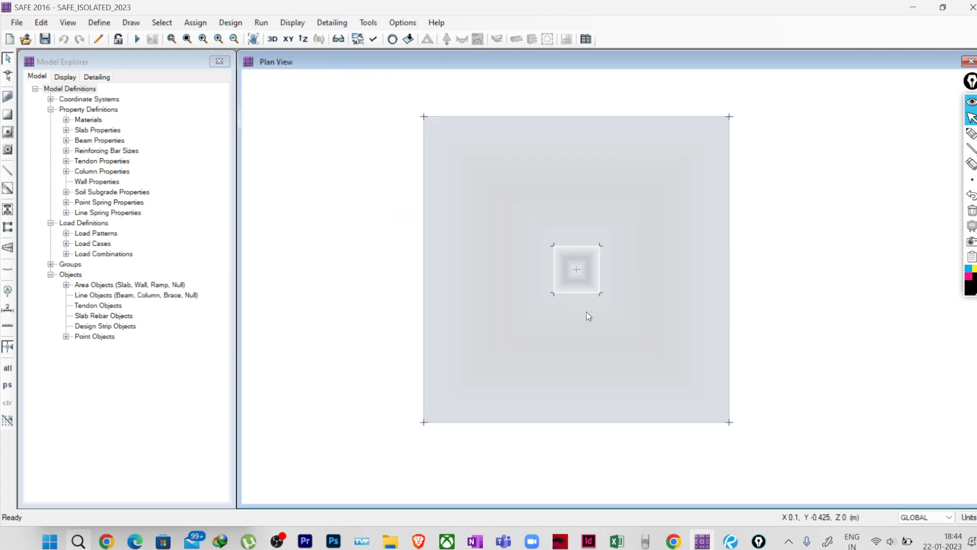
left_click(8, 248)
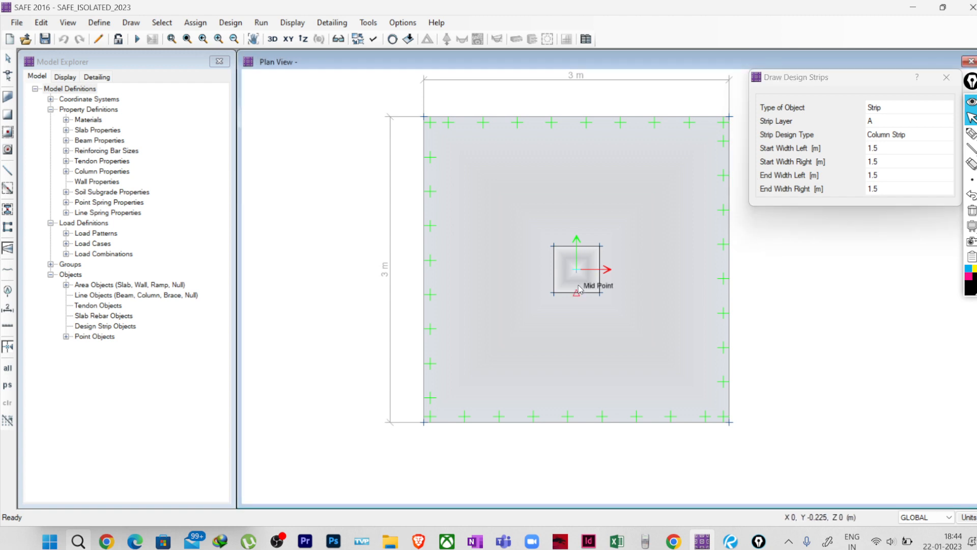
- Annotate the horizontal strip line as Layer A and the vertical one as Layer B on the plan, and clear the annotations
left_click(971, 133)
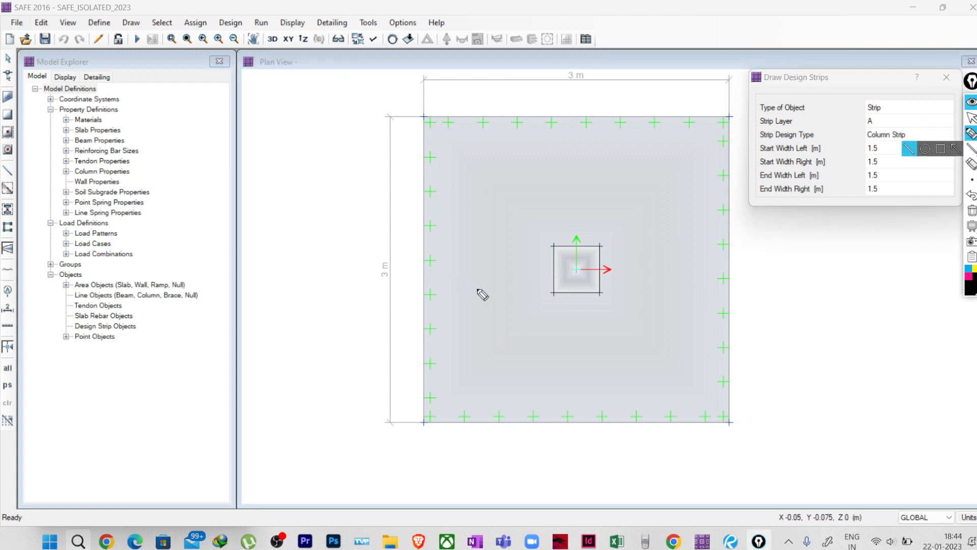
mouse_move(428, 279)
left_mouse_down()
mouse_move(722, 268)
mouse_move(770, 292)
left_mouse_up()
mouse_move(796, 268)
left_mouse_down()
mouse_move(821, 299)
mouse_move(861, 266)
mouse_move(892, 273)
left_mouse_up()
left_click_drag(573, 120, 582, 420)
left_click_drag(575, 381, 702, 460)
left_click_drag(709, 446, 719, 461)
mouse_move(721, 447)
left_mouse_down()
mouse_move(729, 465)
mouse_move(752, 437)
left_mouse_up()
mouse_move(756, 443)
left_mouse_down()
mouse_move(765, 441)
mouse_move(754, 450)
left_mouse_up()
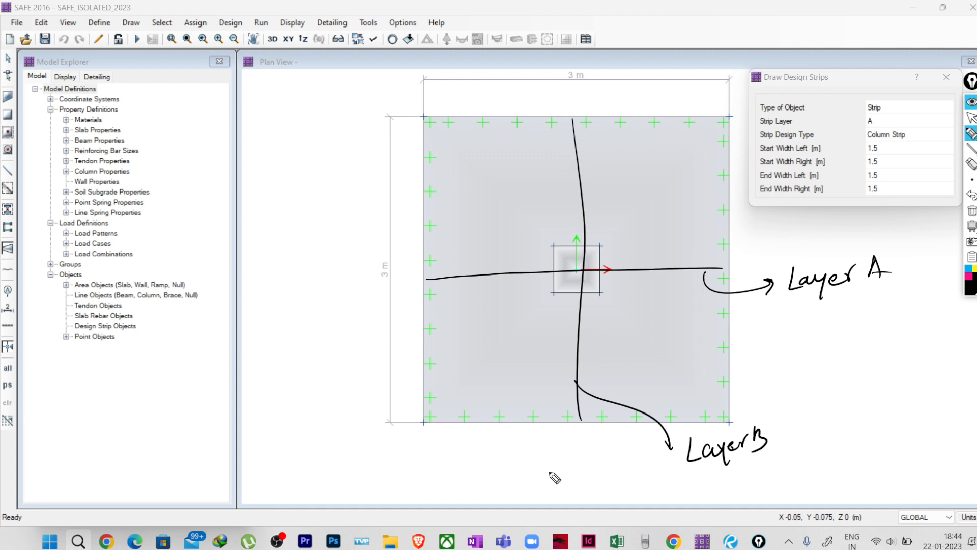
left_click(972, 211)
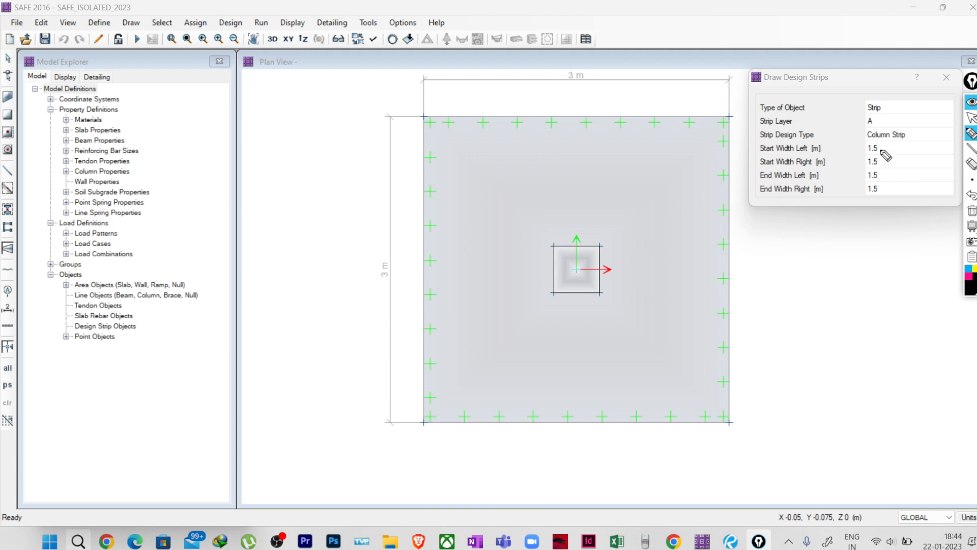
left_click(971, 118)
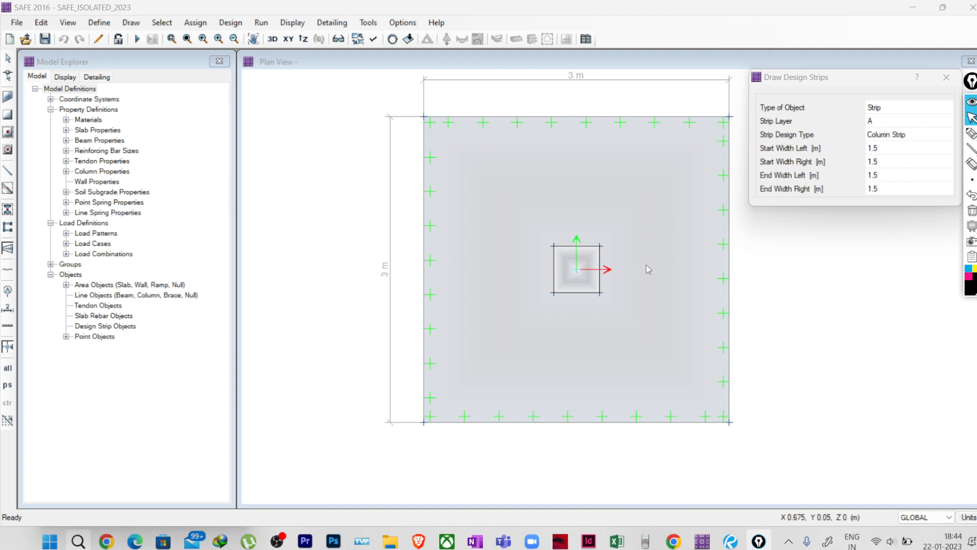
- Set the strip design type to Column Strip for the layer A design strip
left_click(911, 141)
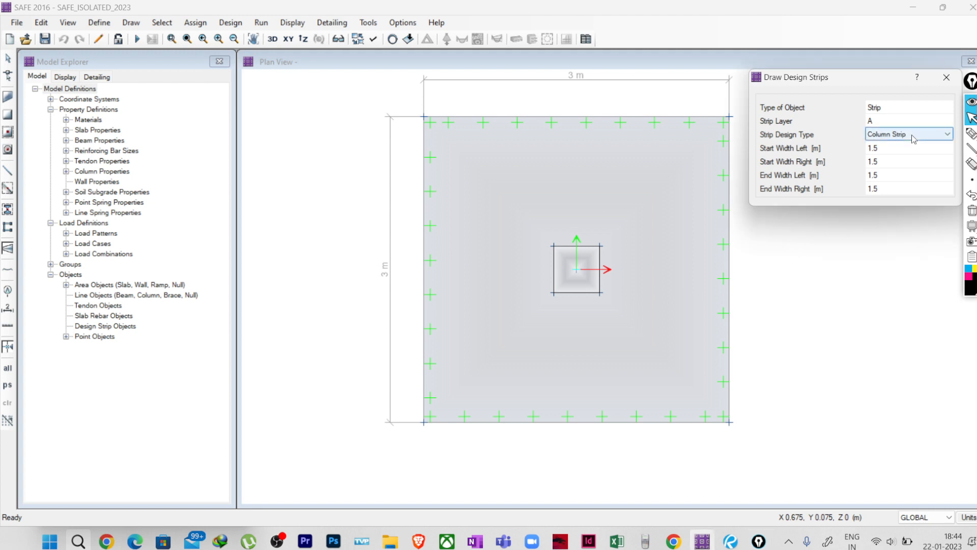
left_click(911, 136)
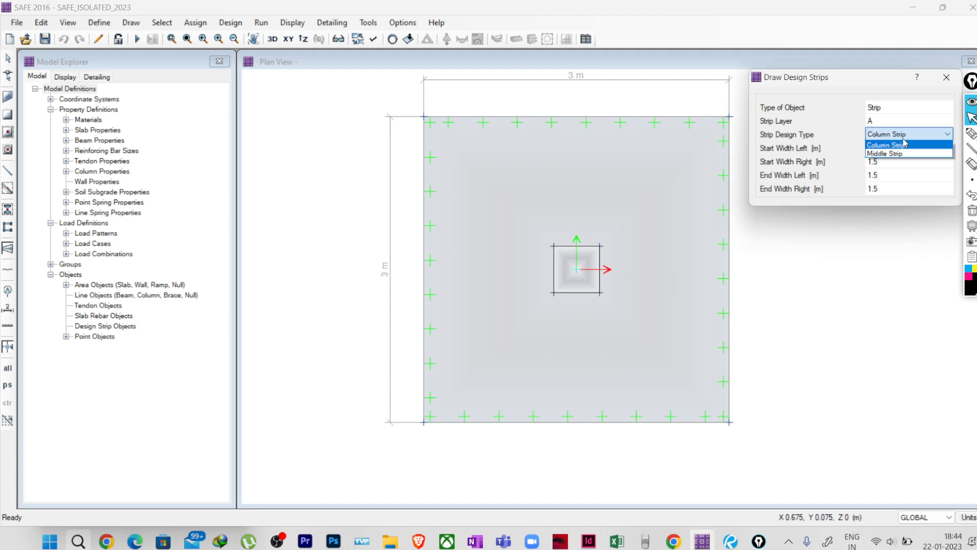
left_click(903, 145)
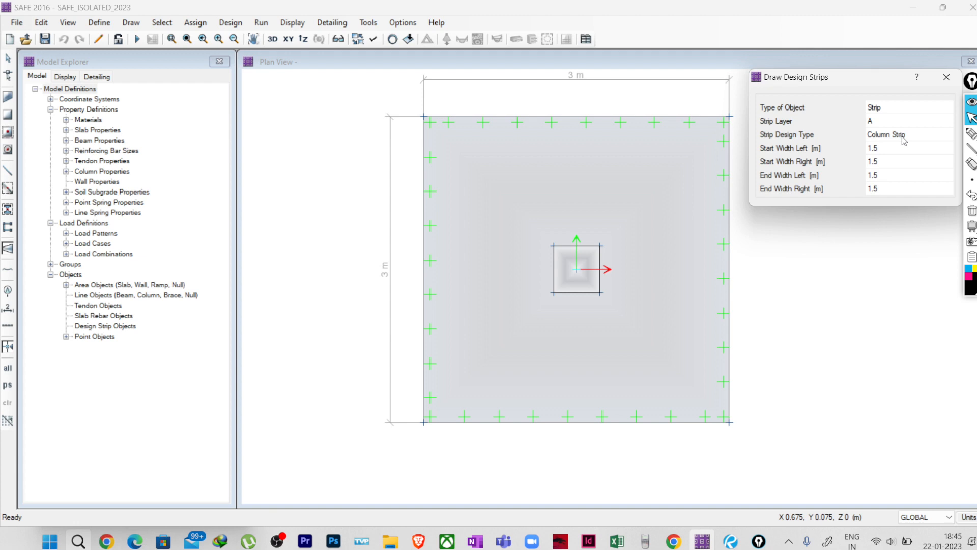
left_click(918, 142)
left_click(917, 141)
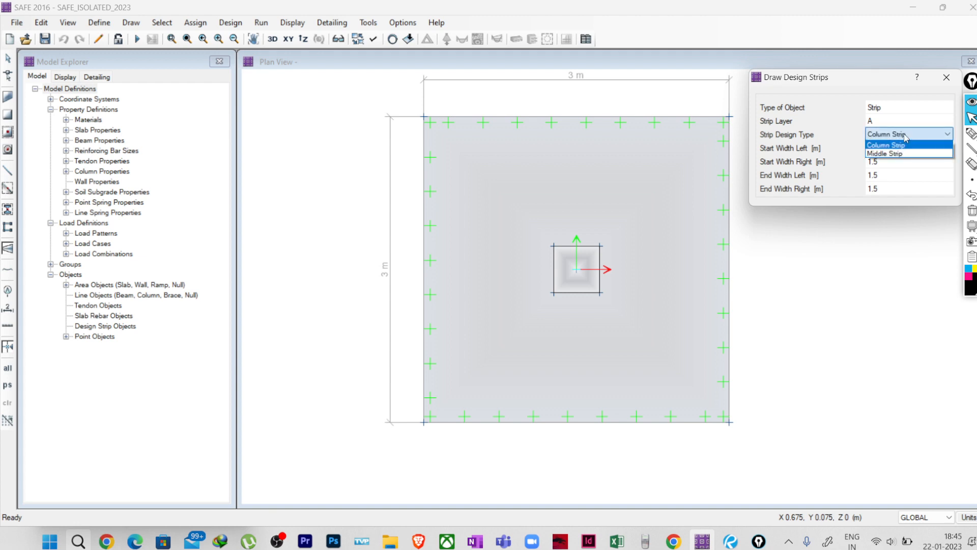
left_click(894, 144)
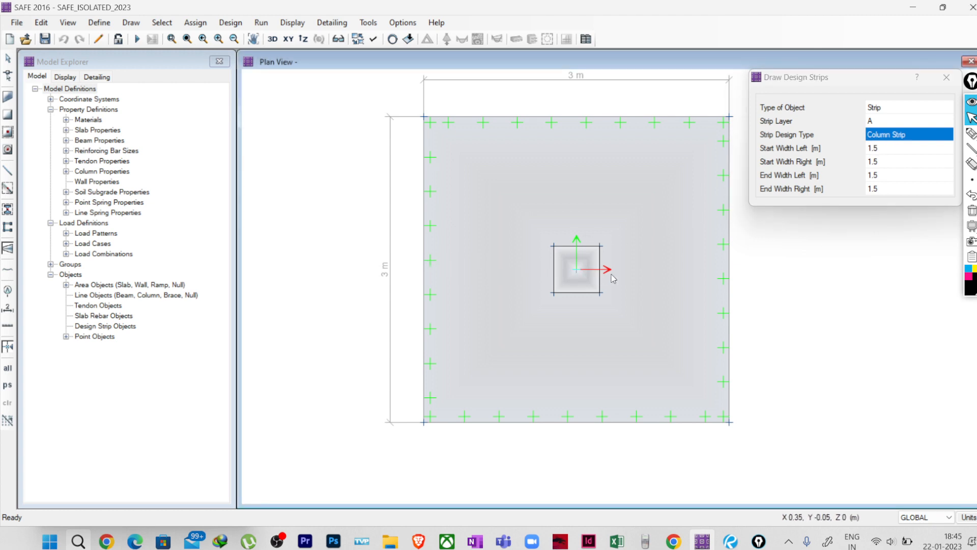
left_click(881, 136)
left_click(882, 136)
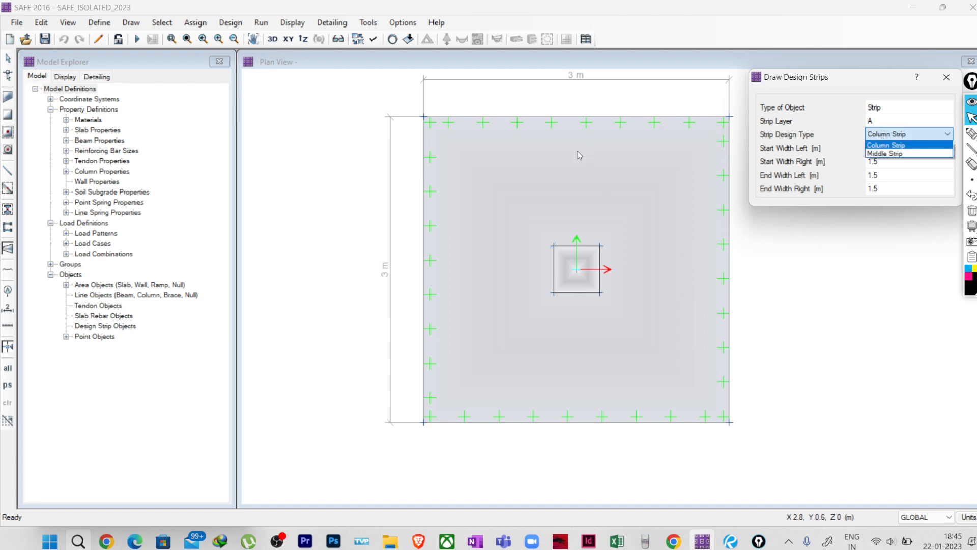
left_click(882, 141)
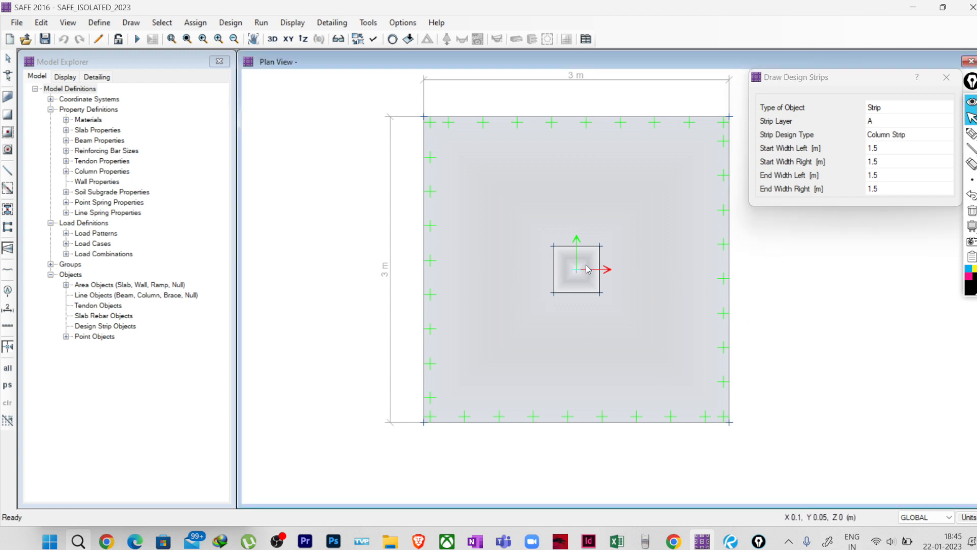
- Outline the column on the footing plan with the pen and write "Max Moment" beside its face
left_click(971, 133)
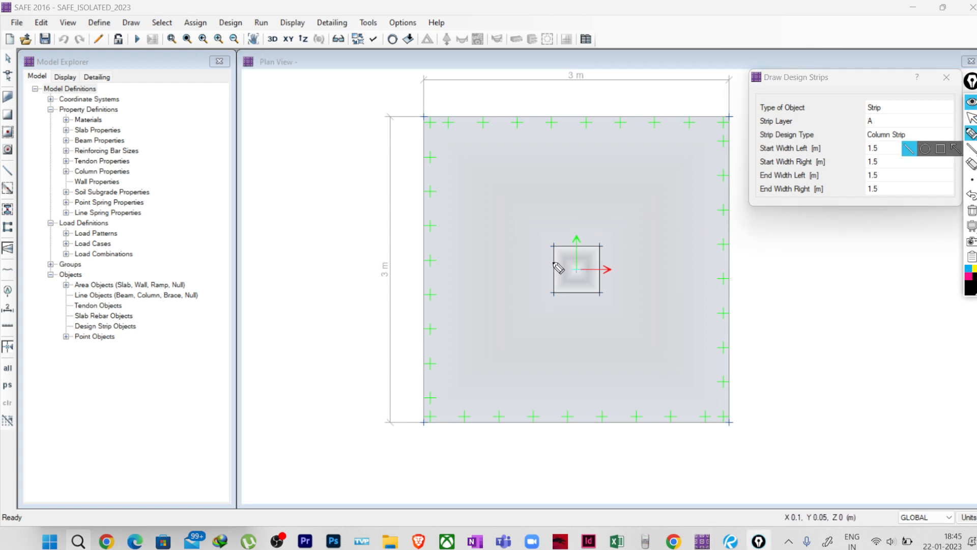
mouse_move(554, 247)
left_mouse_down()
mouse_move(555, 270)
mouse_move(576, 246)
mouse_move(605, 245)
mouse_move(600, 291)
mouse_move(555, 293)
mouse_move(582, 295)
left_mouse_up()
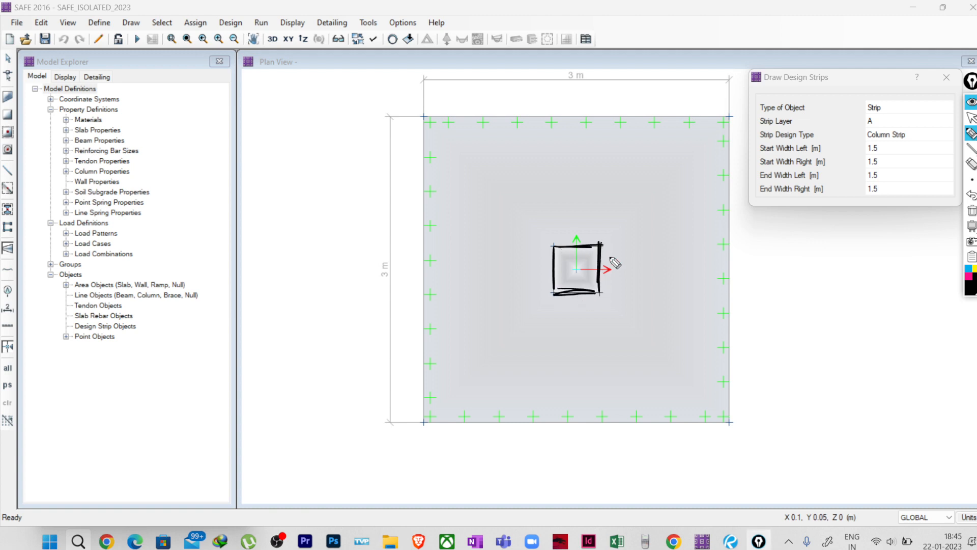
mouse_move(611, 265)
left_mouse_down()
mouse_move(631, 266)
mouse_move(683, 223)
left_mouse_up()
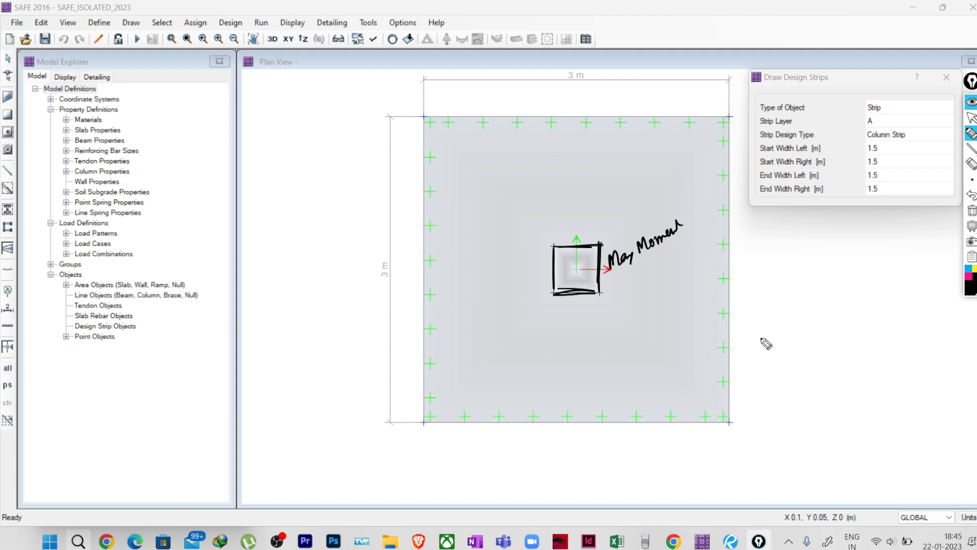
- Sketch a footing section with a column stub beside the plan and add soil pressure strokes along its underside
mouse_move(757, 337)
left_mouse_down()
mouse_move(832, 332)
mouse_move(762, 367)
mouse_move(906, 362)
left_mouse_up()
mouse_move(826, 334)
left_mouse_down()
mouse_move(938, 331)
mouse_move(889, 357)
left_mouse_up()
left_click_drag(821, 280, 820, 335)
left_click_drag(853, 279, 854, 335)
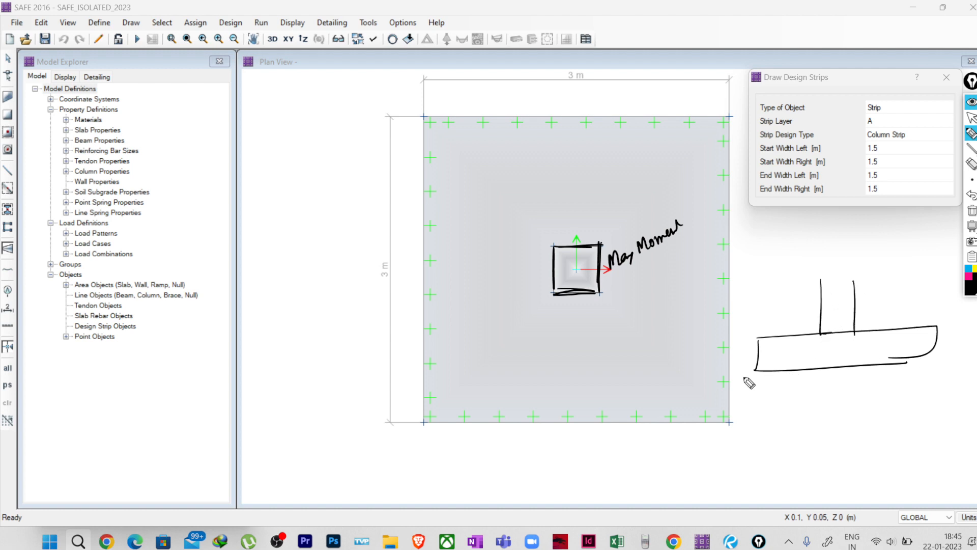
mouse_move(760, 371)
left_mouse_down()
mouse_move(761, 395)
mouse_move(778, 392)
left_mouse_up()
mouse_move(803, 371)
left_mouse_down()
mouse_move(803, 392)
mouse_move(837, 389)
left_mouse_up()
left_click_drag(863, 369, 863, 388)
mouse_move(892, 366)
left_mouse_down()
mouse_move(893, 384)
mouse_move(916, 381)
left_mouse_up()
left_click_drag(930, 362, 929, 379)
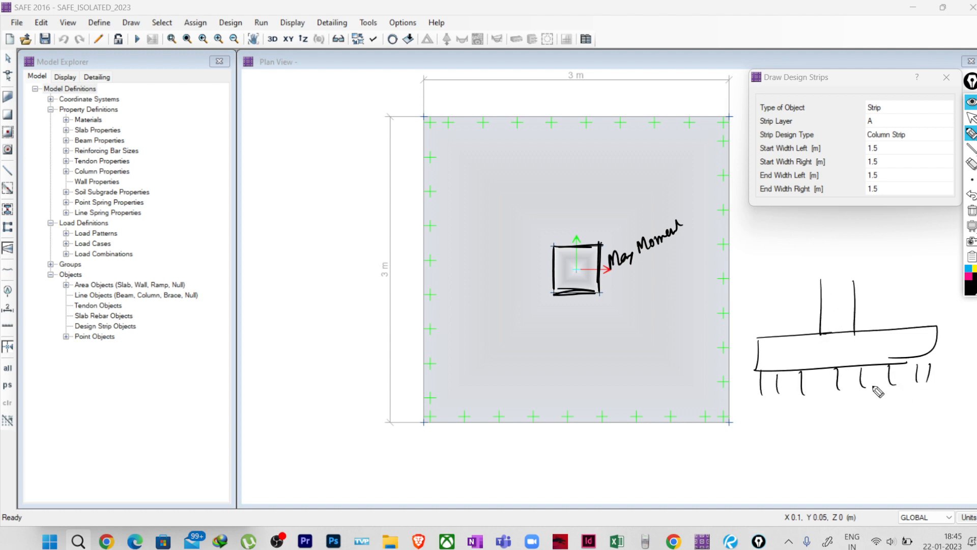
- Add a downward load arrow and a dashed sagging curve to the section sketch, and mark both column faces through the footing
mouse_move(836, 240)
left_mouse_down()
mouse_move(836, 275)
mouse_move(841, 262)
left_mouse_up()
left_click_drag(763, 337, 807, 348)
mouse_move(792, 348)
left_mouse_down()
mouse_move(854, 349)
mouse_move(932, 331)
left_mouse_up()
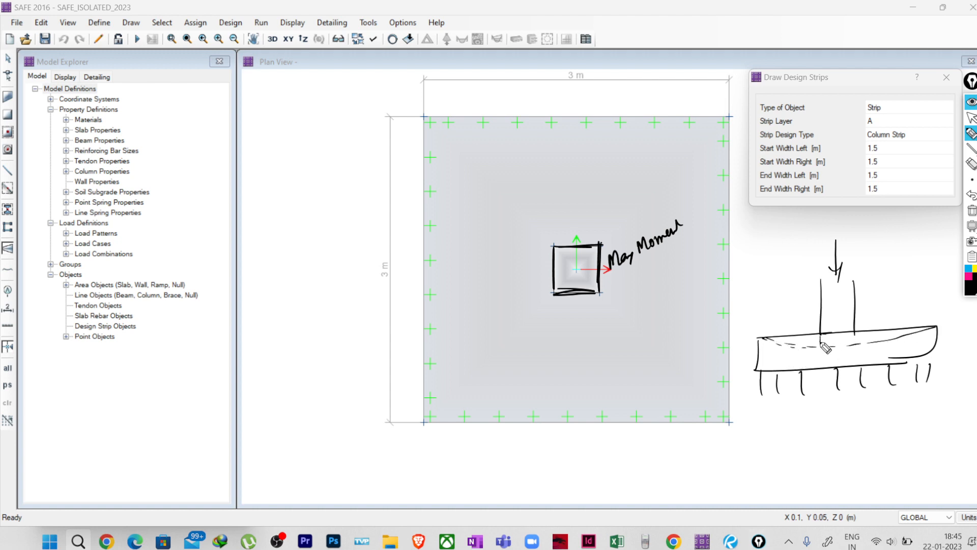
left_click_drag(763, 373, 792, 374)
left_click_drag(820, 334, 817, 394)
left_click_drag(819, 344, 819, 395)
mouse_move(856, 341)
left_mouse_down()
mouse_move(860, 385)
mouse_move(856, 374)
left_mouse_up()
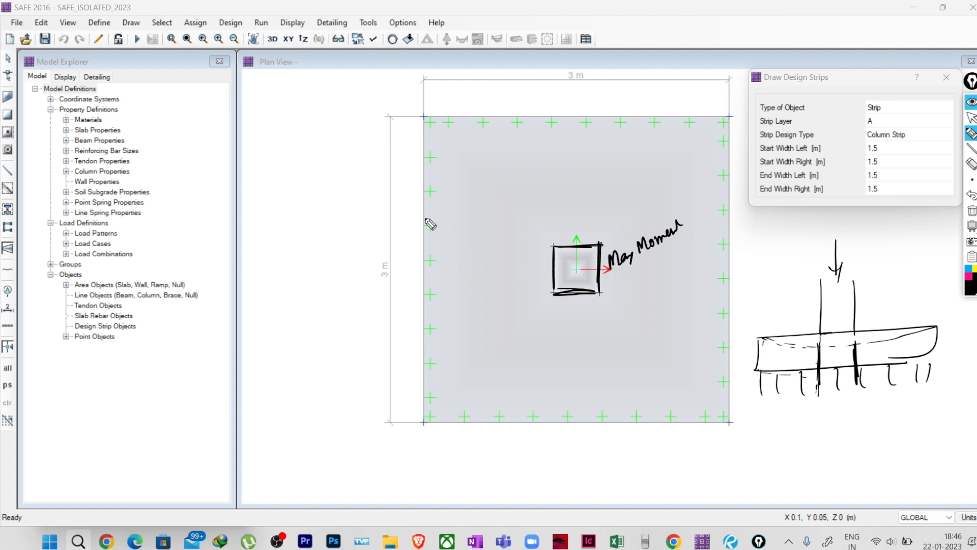
- Sketch a horizontal band around the column with dashed edges across the footing plan and hatch it diagonally
left_click_drag(425, 214, 685, 202)
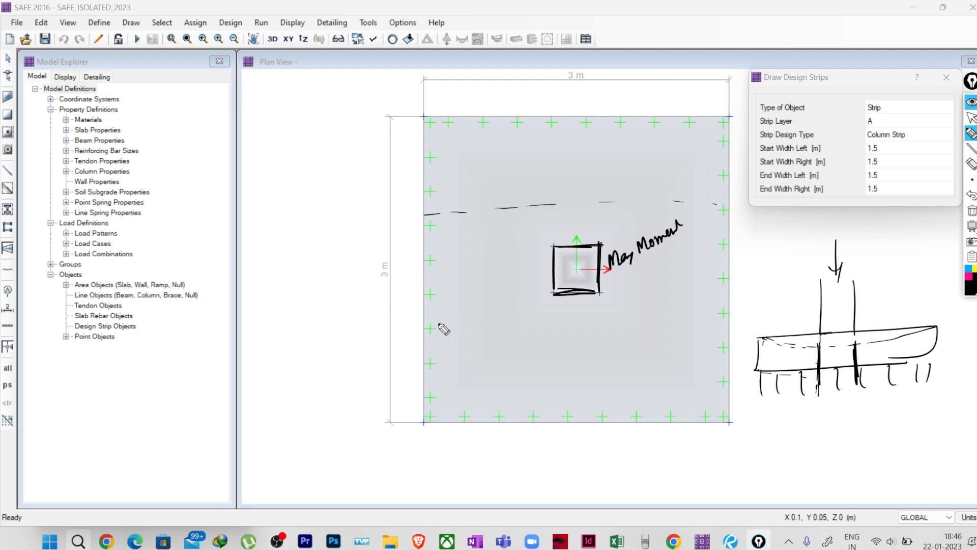
left_click_drag(443, 330, 736, 332)
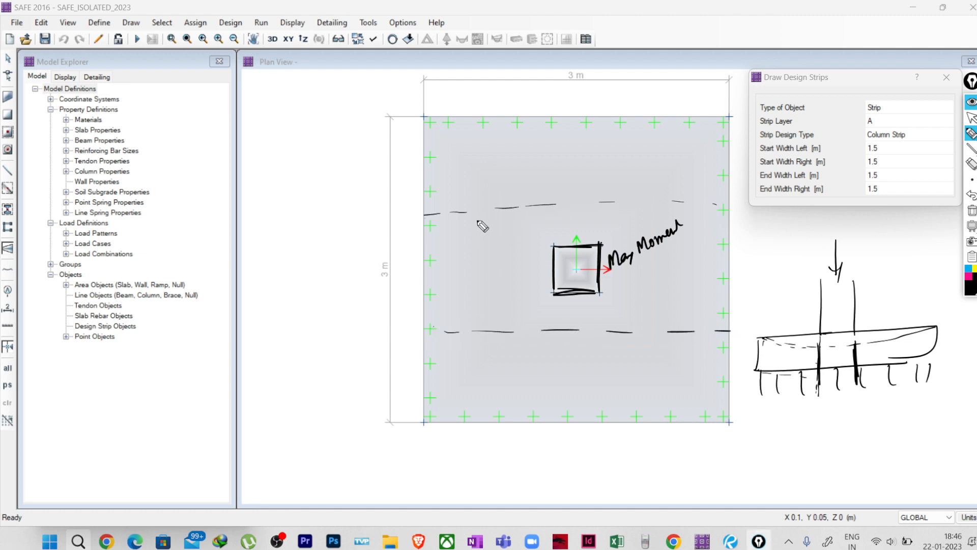
left_click_drag(480, 215, 433, 281)
left_click_drag(514, 208, 445, 317)
left_click_drag(555, 204, 459, 327)
left_click_drag(584, 214, 492, 335)
left_click_drag(644, 199, 537, 335)
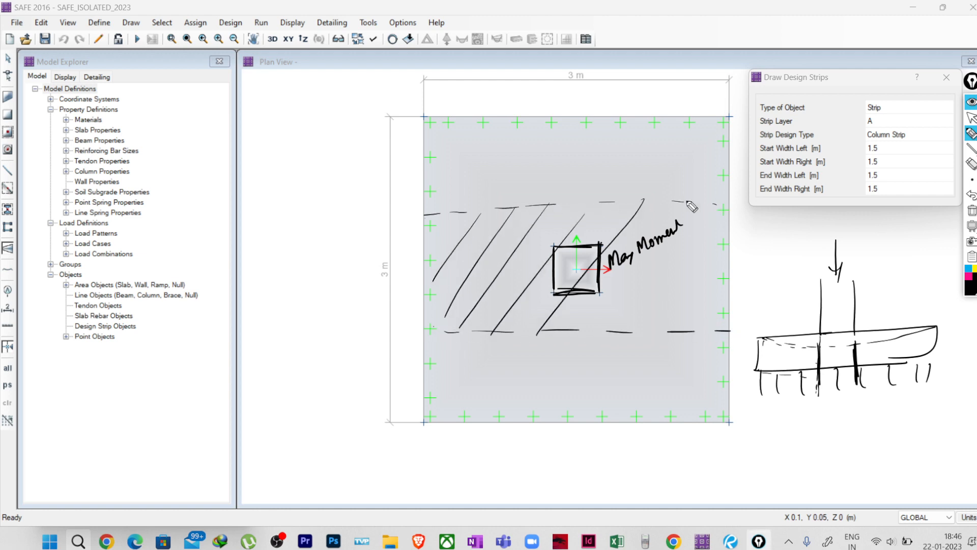
left_click_drag(690, 205, 596, 324)
left_click_drag(724, 211, 640, 322)
left_click_drag(734, 243, 667, 331)
left_click_drag(730, 282, 697, 333)
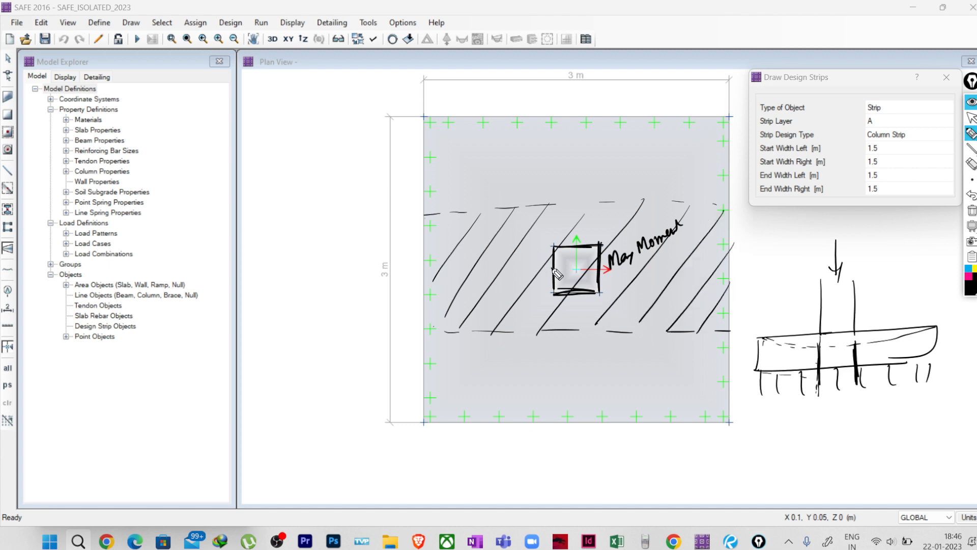
- Draw the hatched band's horizontal centreline from the column toward both footing edges
left_click_drag(552, 268, 504, 270)
left_click_drag(427, 279, 437, 277)
left_click_drag(608, 268, 731, 257)
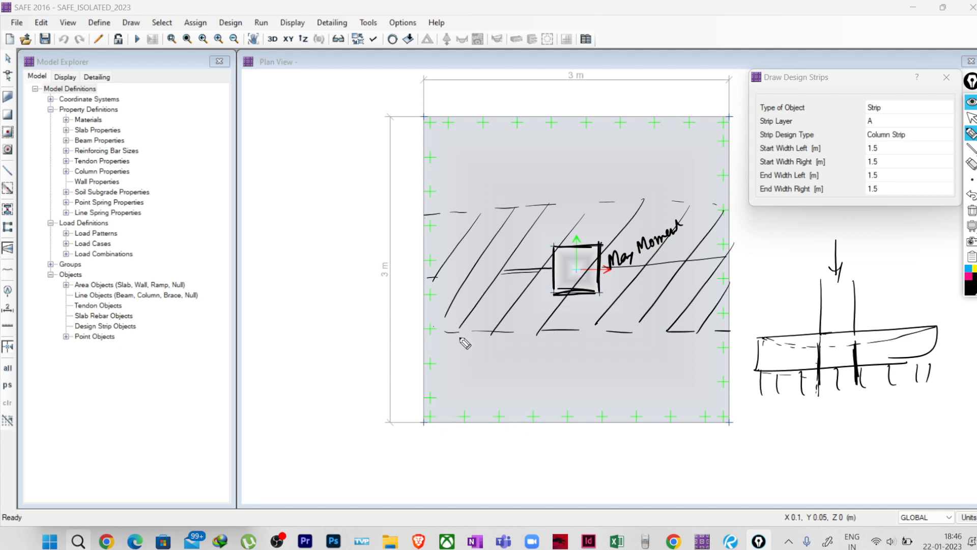
- Hatch the footing areas below and above the central band with diagonal strokes
left_click_drag(474, 333, 418, 403)
left_click_drag(509, 336, 448, 407)
left_click_drag(560, 336, 497, 408)
left_click_drag(619, 333, 550, 410)
left_click_drag(659, 342, 609, 391)
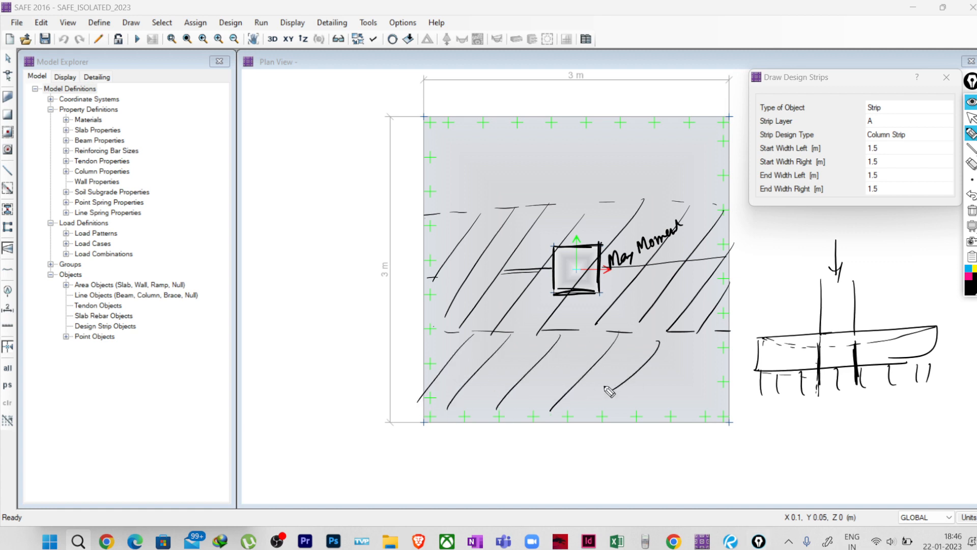
left_click_drag(456, 140, 422, 196)
left_click_drag(496, 138, 448, 203)
left_click_drag(547, 136, 492, 204)
left_click_drag(595, 116, 524, 210)
left_click_drag(633, 137, 574, 199)
left_click_drag(680, 123, 620, 191)
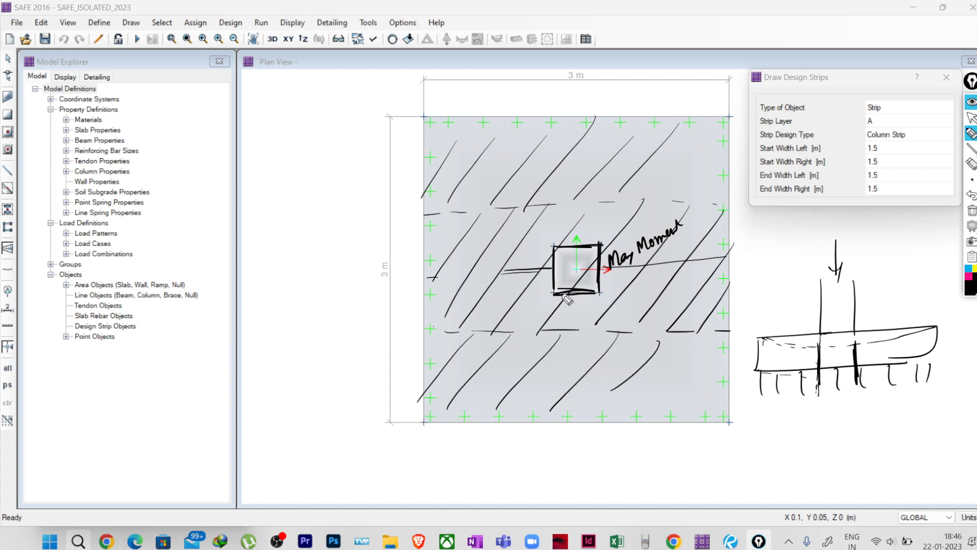
- Draw a vertical line across the footing beside the column and trace the central band's two edges as solid lines
left_click_drag(528, 271, 521, 426)
left_click_drag(527, 259, 535, 126)
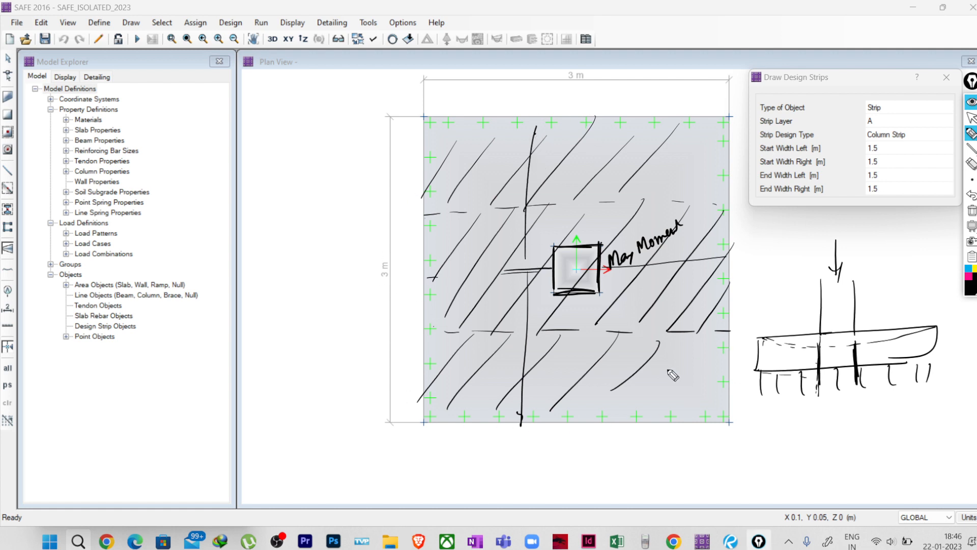
left_click_drag(568, 152, 597, 146)
left_click_drag(605, 147, 613, 146)
left_click_drag(624, 143, 638, 140)
left_click_drag(648, 140, 658, 139)
left_click_drag(459, 164, 461, 167)
left_click_drag(428, 211, 723, 209)
left_click_drag(426, 338, 527, 328)
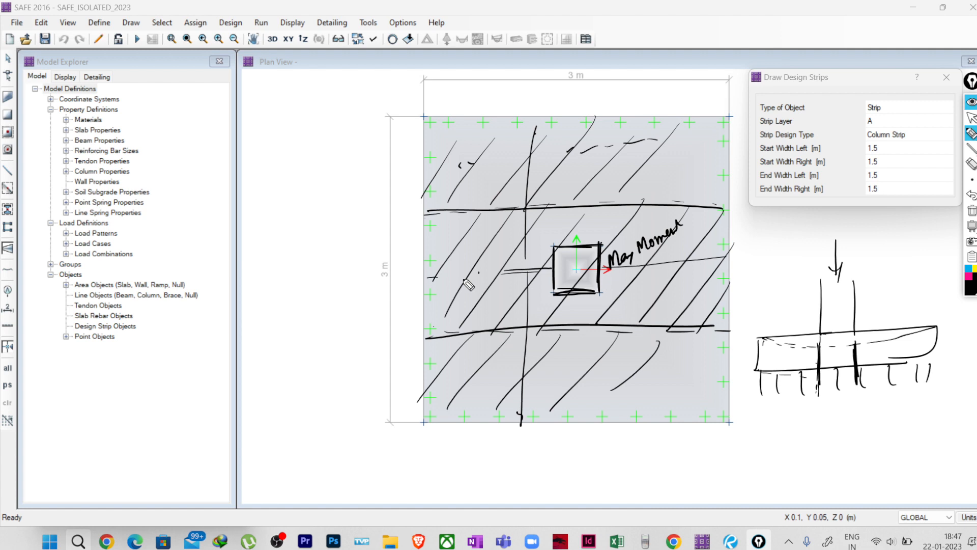
- Draw a dimension line with end ticks across the central band's width and write "1m" beside the footing
mouse_move(387, 215)
left_mouse_down()
mouse_move(405, 213)
mouse_move(399, 329)
mouse_move(412, 334)
left_mouse_up()
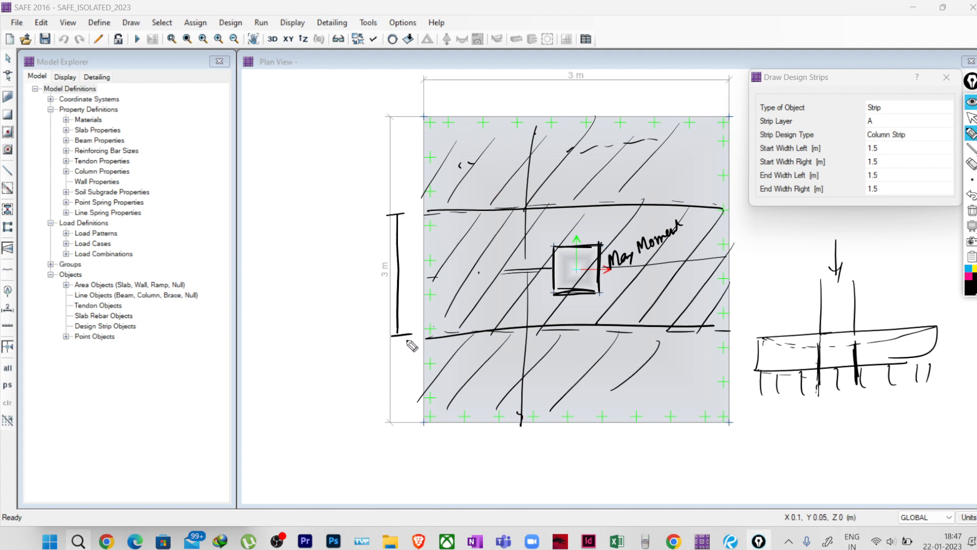
left_click_drag(400, 204, 393, 227)
left_click_drag(403, 328, 385, 353)
left_click_drag(260, 304, 283, 321)
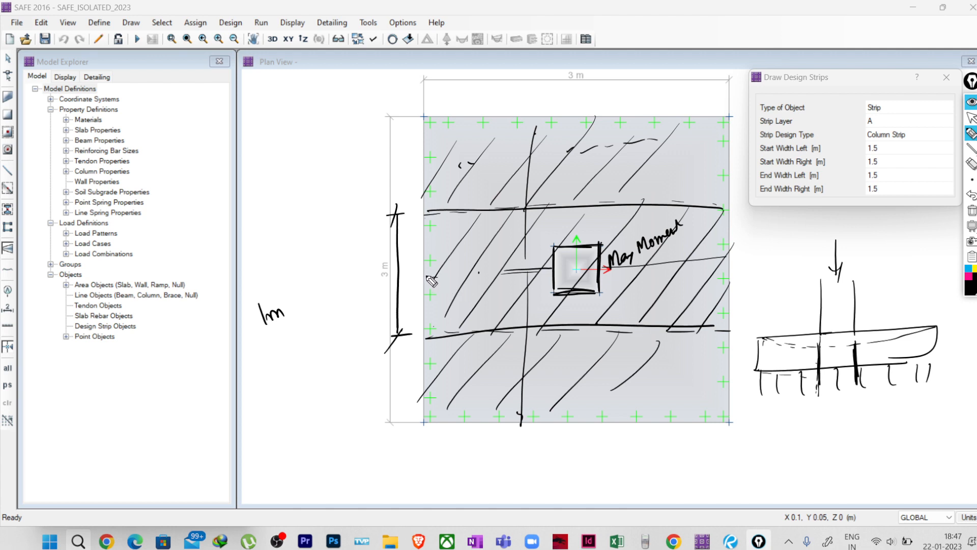
- Retrace the central band's centreline, circle the 1m note and label the band's dimension line 1m
left_click_drag(428, 278, 726, 261)
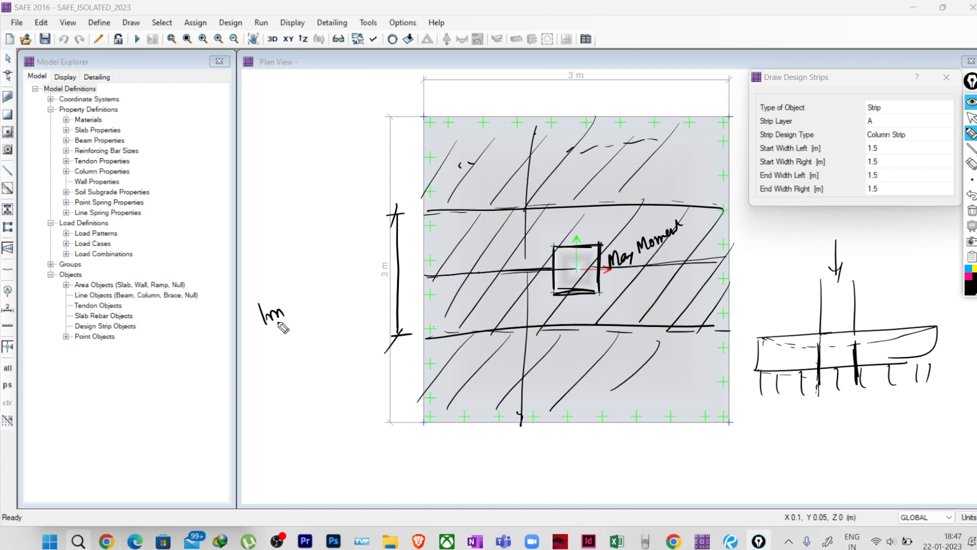
mouse_move(285, 336)
left_mouse_down()
mouse_move(275, 285)
mouse_move(299, 312)
left_mouse_up()
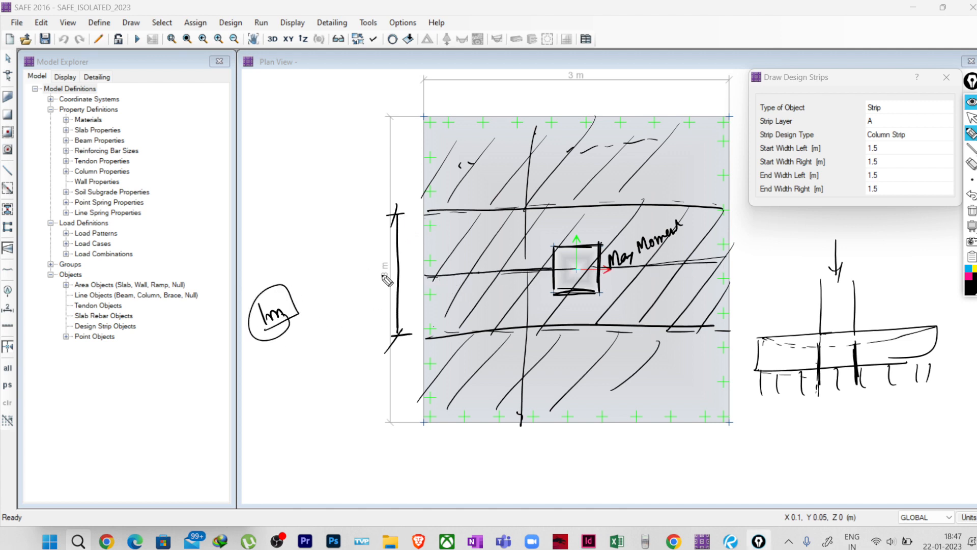
mouse_move(375, 266)
left_mouse_down()
mouse_move(374, 282)
mouse_move(393, 279)
left_mouse_up()
left_click_drag(455, 275, 527, 256)
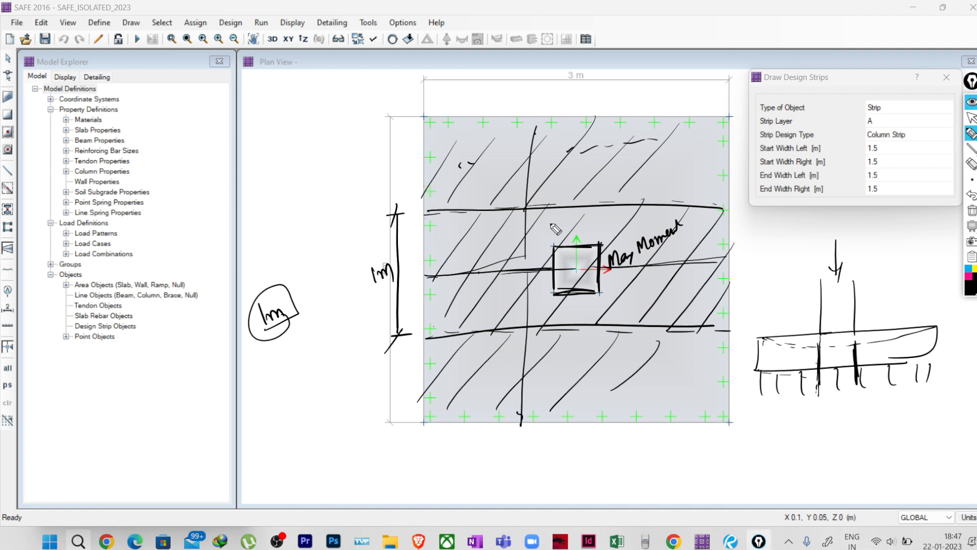
- Emphasise the column's face on the plan and write "Column Width +" beside the footing
left_click_drag(299, 355, 327, 336)
mouse_move(554, 248)
left_mouse_down()
mouse_move(555, 291)
mouse_move(543, 293)
mouse_move(549, 235)
left_mouse_up()
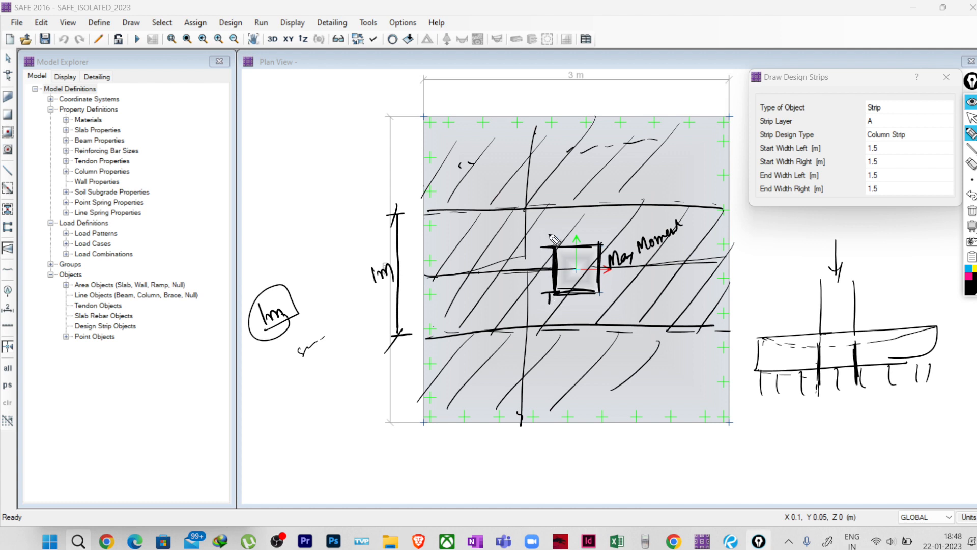
mouse_move(290, 429)
left_mouse_down()
mouse_move(284, 448)
mouse_move(330, 407)
mouse_move(336, 418)
mouse_move(344, 395)
mouse_move(369, 393)
mouse_move(378, 376)
mouse_move(383, 390)
left_mouse_up()
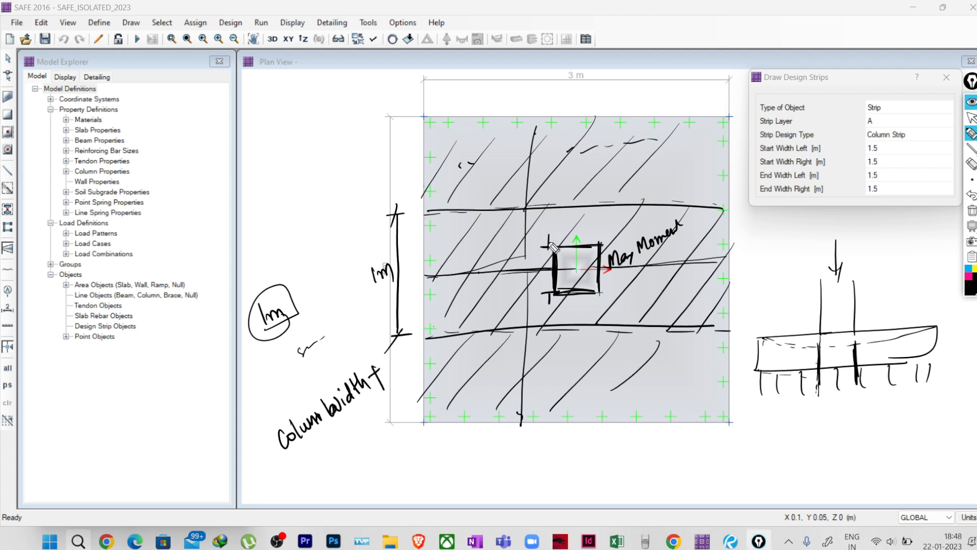
- Mark an offset d above and below the column and complete the band width formula with "2d"
mouse_move(549, 247)
left_mouse_down()
mouse_move(545, 202)
mouse_move(557, 202)
left_mouse_up()
left_click_drag(545, 243, 576, 227)
mouse_move(555, 294)
left_mouse_down()
mouse_move(554, 331)
mouse_move(562, 320)
left_mouse_up()
left_click_drag(317, 447, 328, 465)
left_click_drag(337, 446, 342, 456)
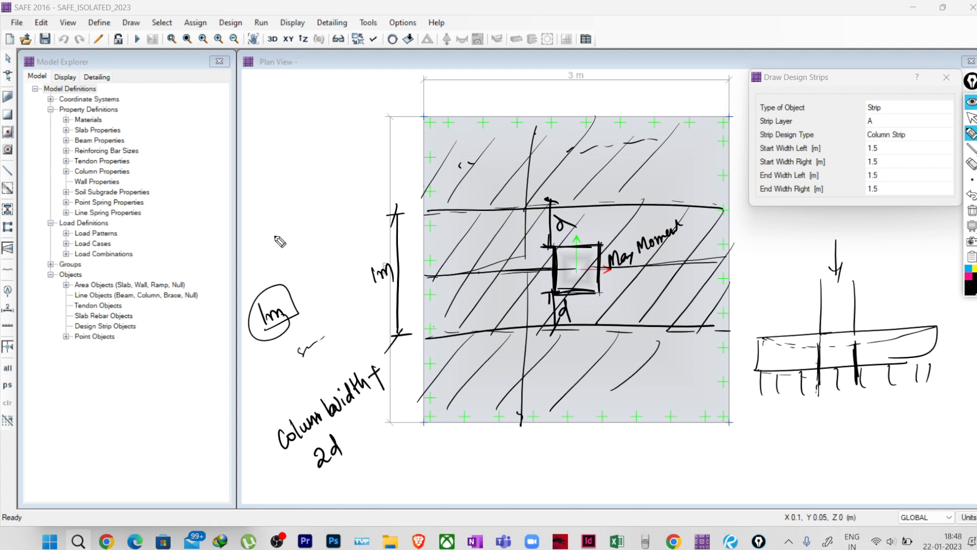
- Write the alternative width formula "b + 1.5d" with a column note beside the footing, and erase it
left_click_drag(270, 236, 277, 252)
mouse_move(271, 190)
left_mouse_down()
mouse_move(289, 194)
mouse_move(283, 204)
left_mouse_up()
mouse_move(297, 172)
left_mouse_down()
mouse_move(305, 184)
mouse_move(307, 173)
left_mouse_up()
mouse_move(309, 154)
left_mouse_down()
mouse_move(315, 162)
mouse_move(327, 155)
mouse_move(326, 131)
mouse_move(355, 131)
left_mouse_up()
left_click(316, 152)
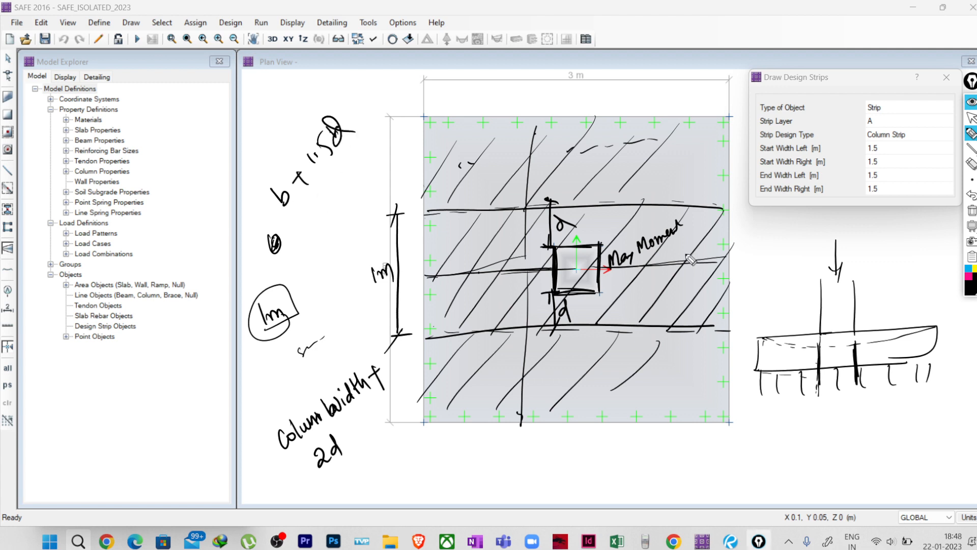
mouse_move(279, 193)
left_mouse_down()
mouse_move(286, 201)
mouse_move(253, 227)
mouse_move(286, 188)
left_mouse_up()
mouse_move(971, 134)
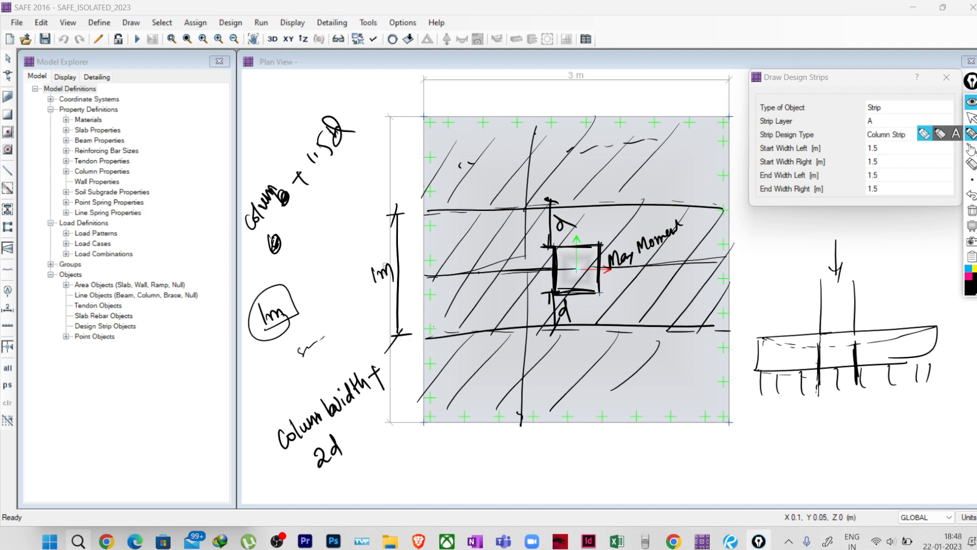
left_click(971, 164)
mouse_move(250, 224)
left_mouse_down()
mouse_move(270, 208)
mouse_move(278, 244)
mouse_move(331, 160)
left_mouse_up()
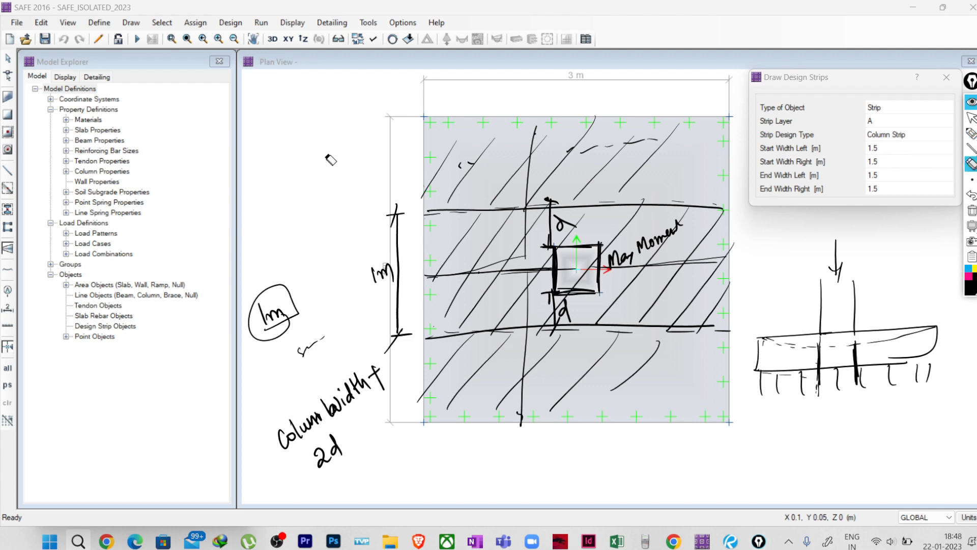
- Write the alternative band width formula "Column width + 1.5d" beside the footing
left_click(970, 118)
left_click(255, 246)
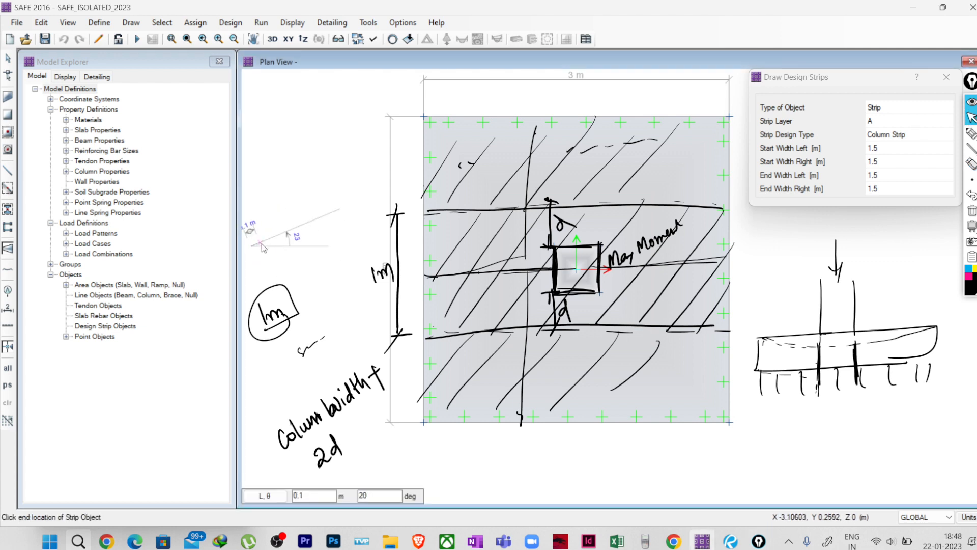
left_click(970, 133)
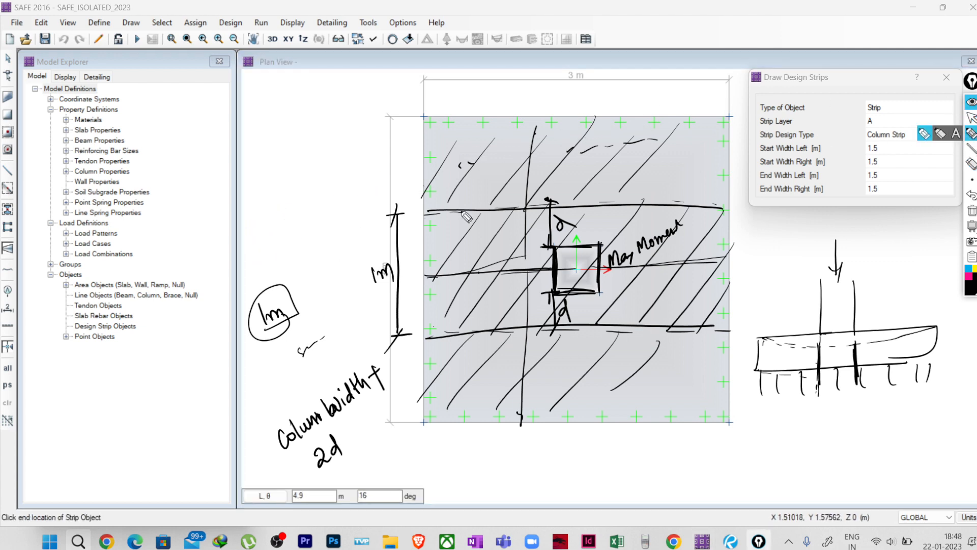
mouse_move(274, 224)
left_mouse_down()
mouse_move(285, 235)
mouse_move(307, 218)
mouse_move(356, 136)
mouse_move(376, 140)
mouse_move(301, 255)
mouse_move(329, 234)
mouse_move(336, 210)
left_mouse_up()
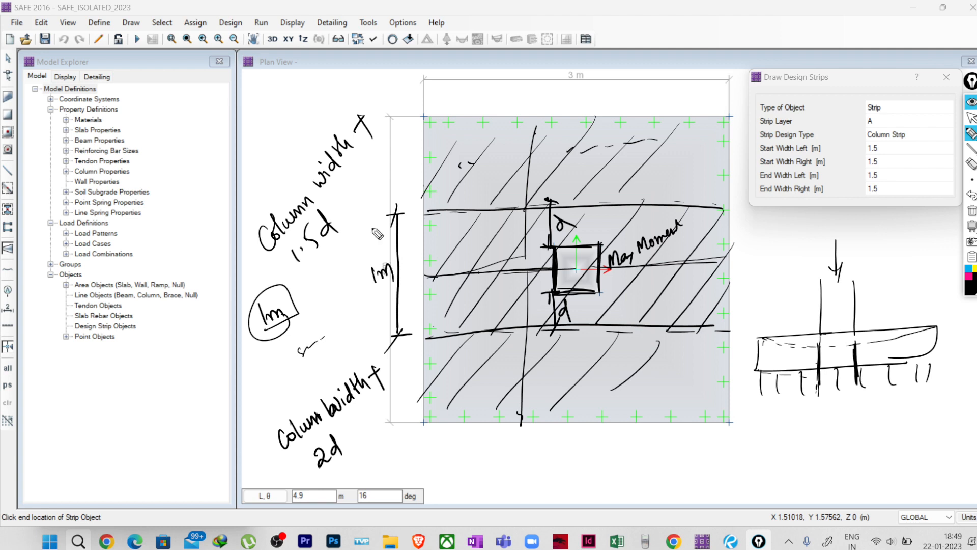
- Mark the band's two half-widths, sketch a vertical centreline through the column, and label both strips' start S and end E
left_click_drag(454, 210, 451, 336)
left_click_drag(471, 276, 472, 334)
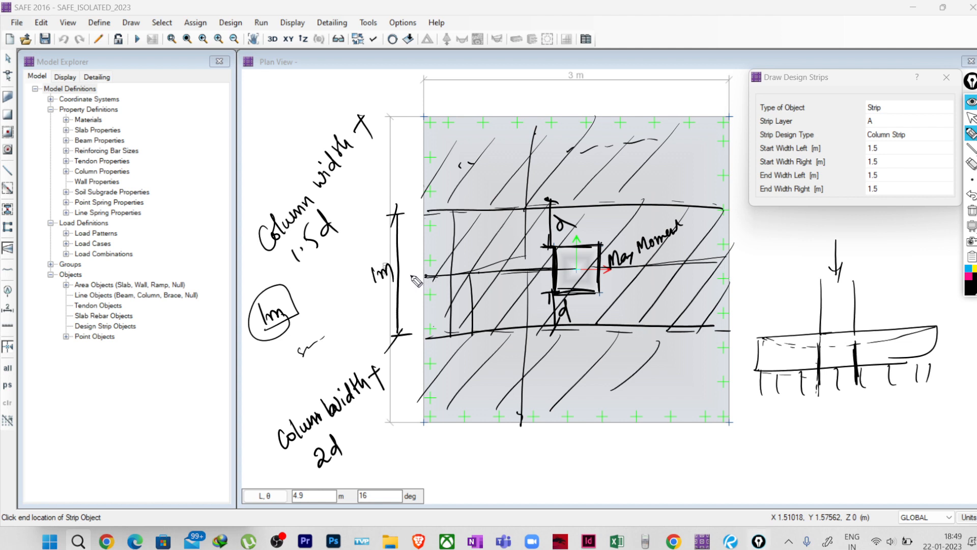
mouse_move(742, 253)
left_mouse_down()
mouse_move(741, 263)
mouse_move(748, 252)
left_mouse_up()
left_click_drag(741, 259, 752, 264)
left_click_drag(585, 123, 583, 461)
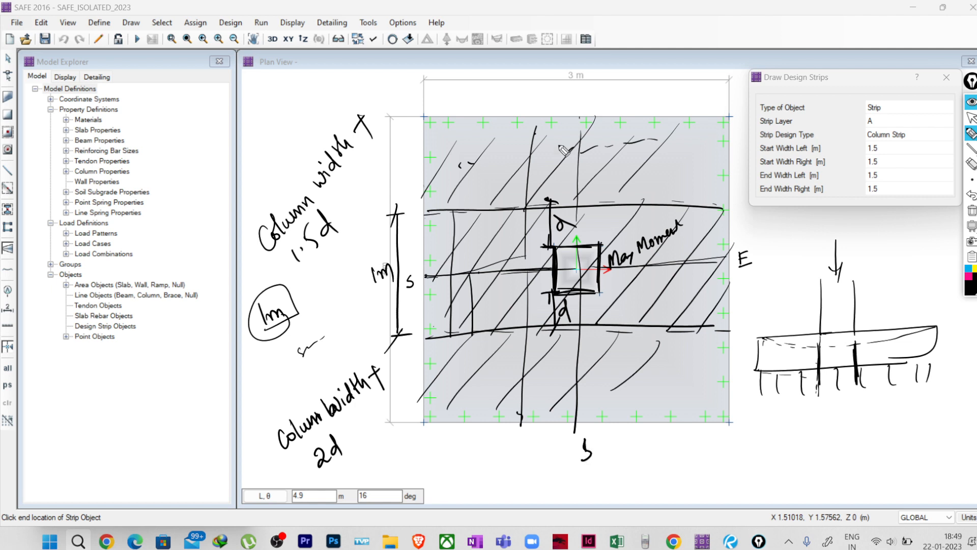
left_click_drag(586, 93, 596, 107)
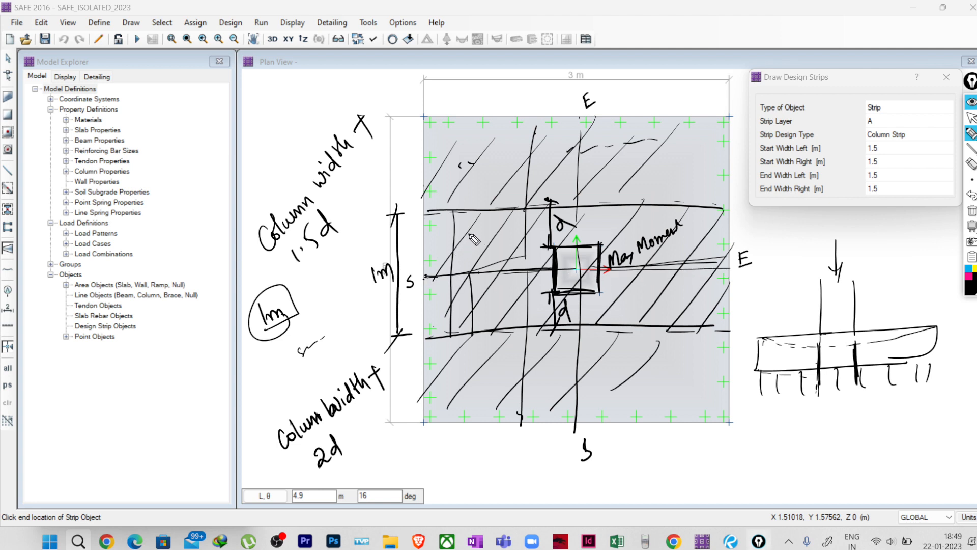
- Label the left and right sides of both strips L and R, and sketch a small circle with L and R below the footing
left_click_drag(470, 228, 479, 244)
left_click_drag(489, 226, 497, 236)
mouse_move(489, 291)
left_mouse_down()
mouse_move(489, 308)
mouse_move(503, 307)
left_mouse_up()
mouse_move(546, 372)
left_mouse_down()
mouse_move(557, 387)
mouse_move(616, 376)
mouse_move(614, 391)
left_mouse_up()
mouse_move(586, 479)
left_mouse_down()
mouse_move(578, 493)
mouse_move(596, 485)
left_mouse_up()
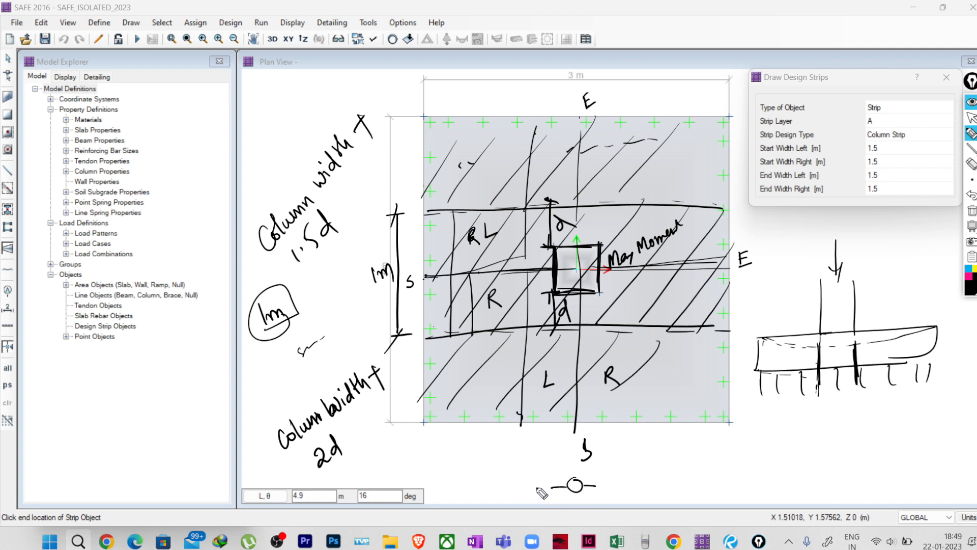
left_click_drag(608, 480, 614, 487)
- Underline Start Width Left and Start Width Right, and mark the left half-width of the horizontal band as 0.5m
mouse_move(760, 153)
left_mouse_down()
mouse_move(809, 151)
mouse_move(809, 167)
left_mouse_up()
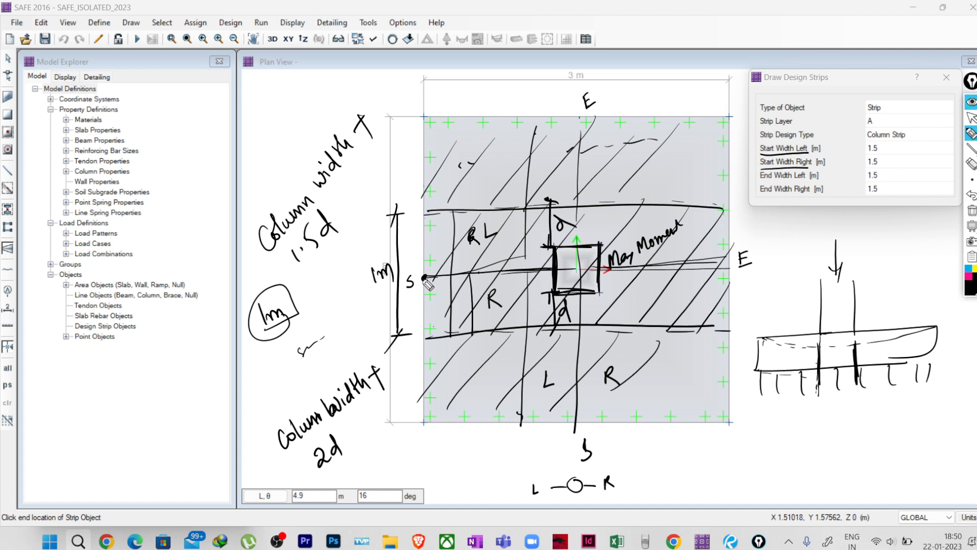
mouse_move(429, 278)
left_mouse_down()
mouse_move(429, 210)
mouse_move(436, 247)
mouse_move(456, 223)
left_mouse_up()
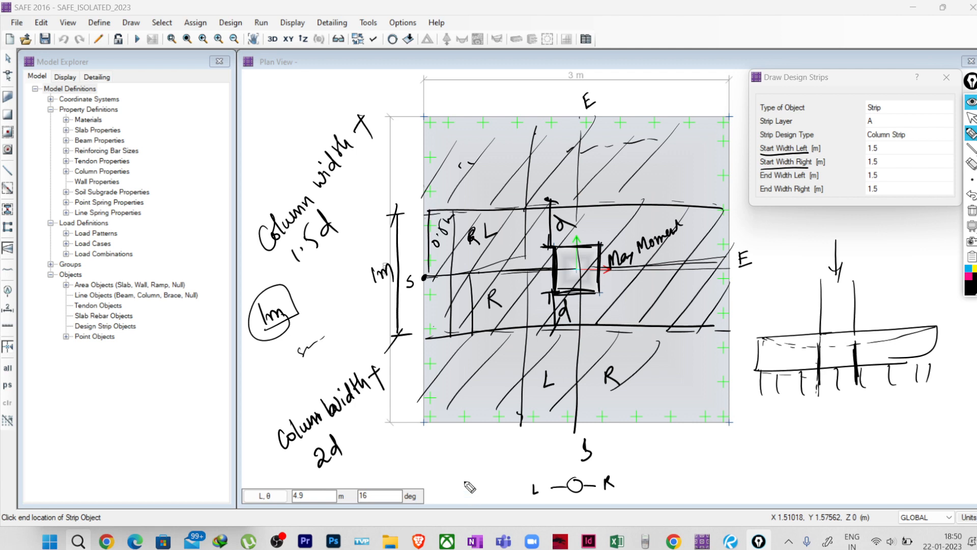
- Clear all annotations and write the strip width formula "Column Width + 2d" beside the footing
left_click(972, 211)
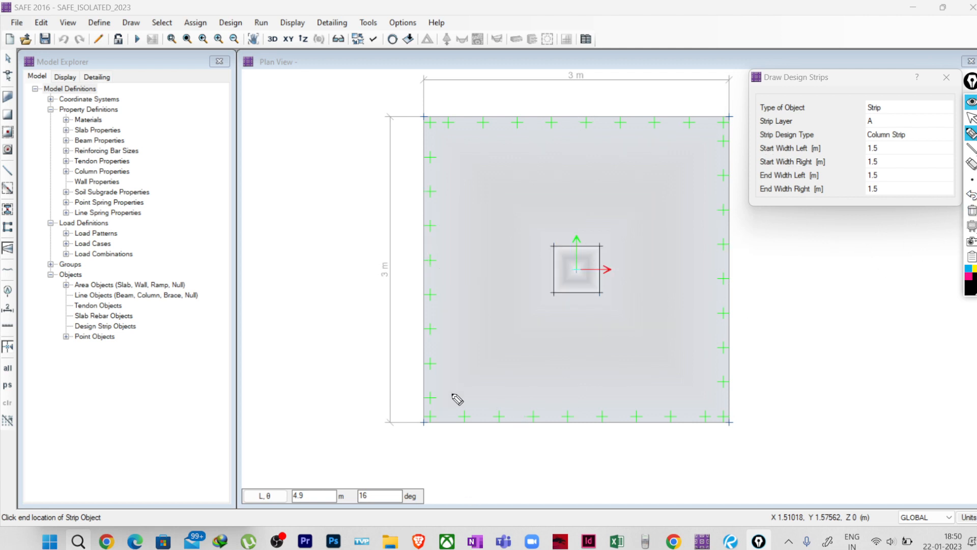
mouse_move(792, 326)
left_mouse_down()
mouse_move(807, 331)
mouse_move(842, 317)
mouse_move(904, 265)
left_mouse_up()
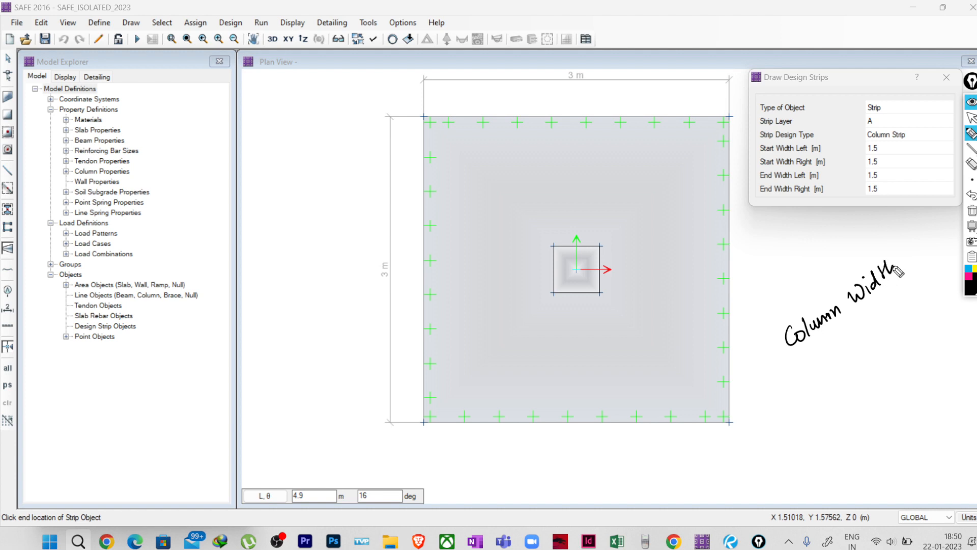
mouse_move(814, 350)
left_mouse_down()
mouse_move(818, 364)
mouse_move(824, 351)
mouse_move(863, 349)
left_mouse_up()
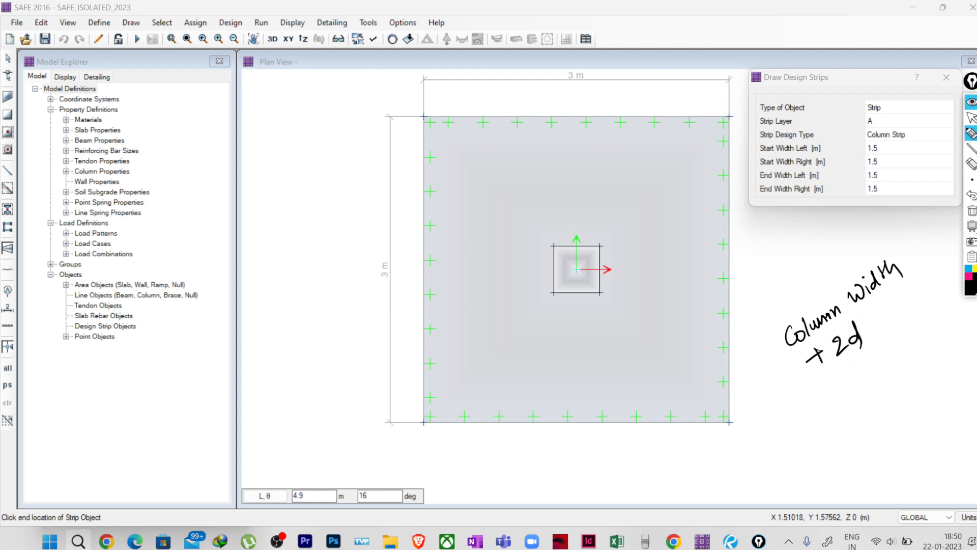
- Cancel the strip being drawn and add parallel dimension lines along the column's left and bottom edges
left_click(972, 118)
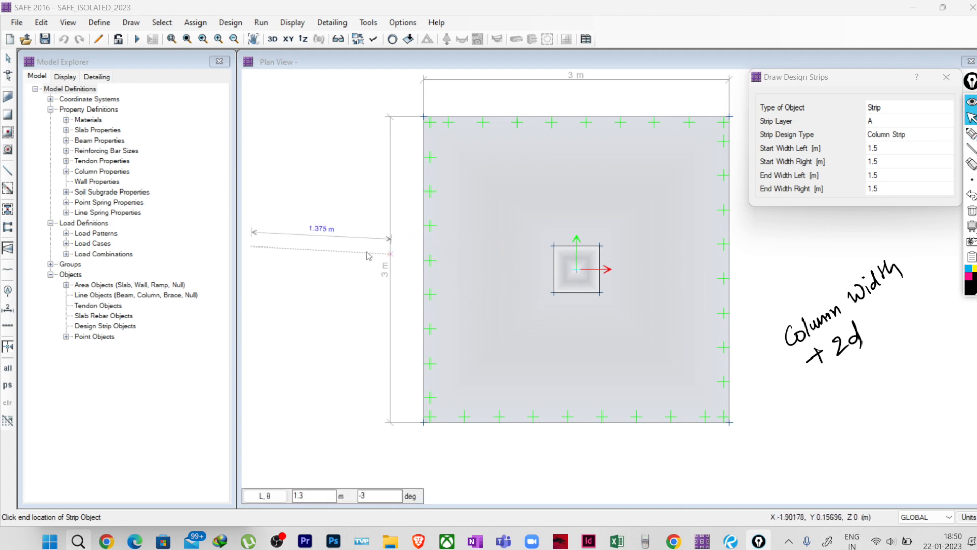
left_click(299, 249)
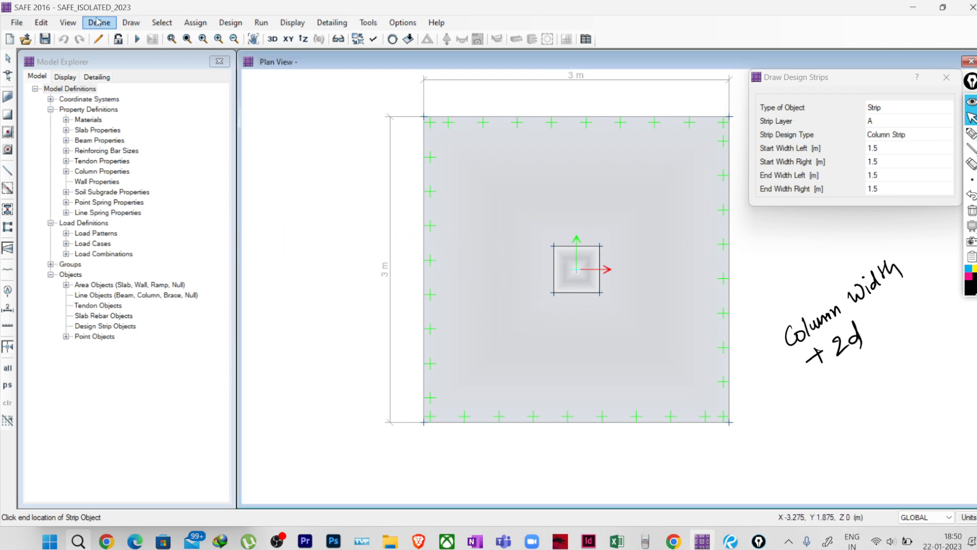
left_click(130, 25)
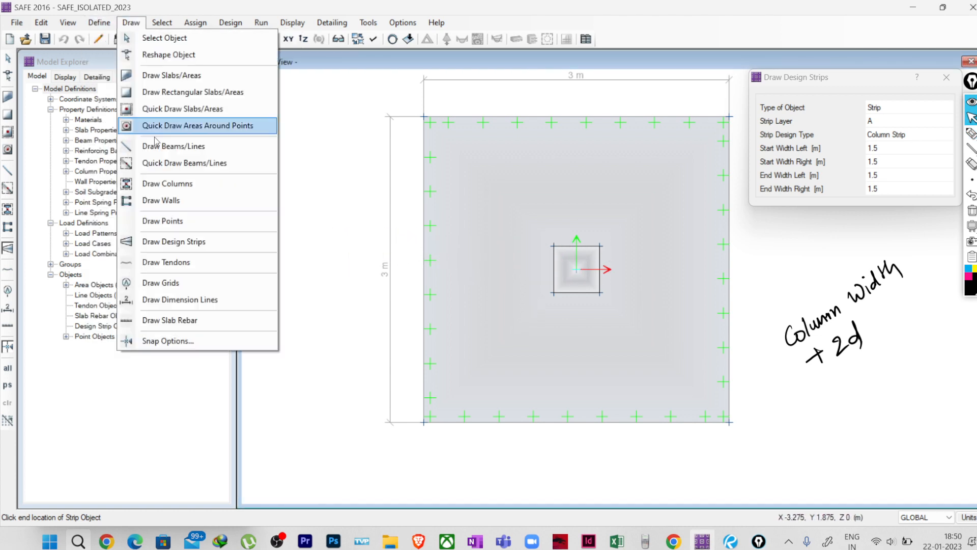
left_click(170, 299)
left_click(557, 248)
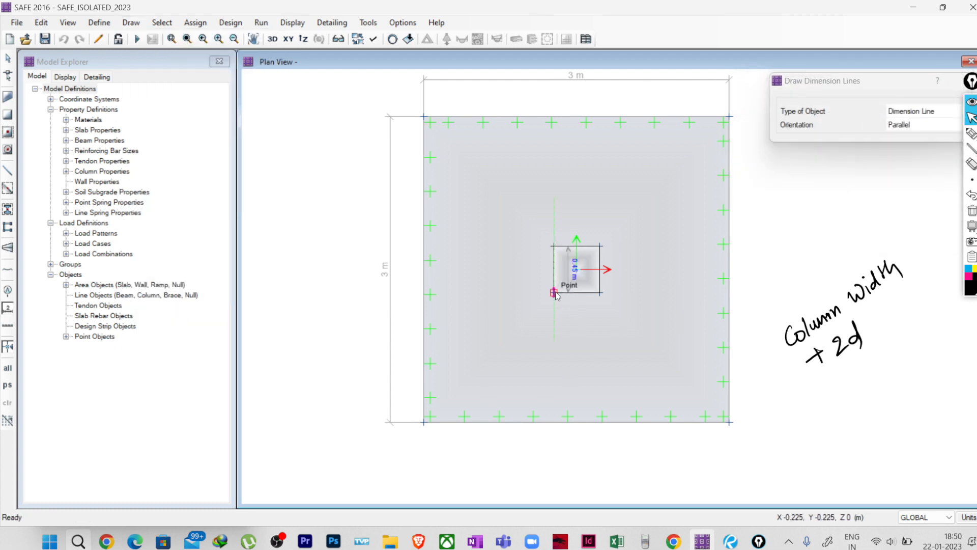
left_click(554, 293)
left_click(552, 304)
left_click(553, 294)
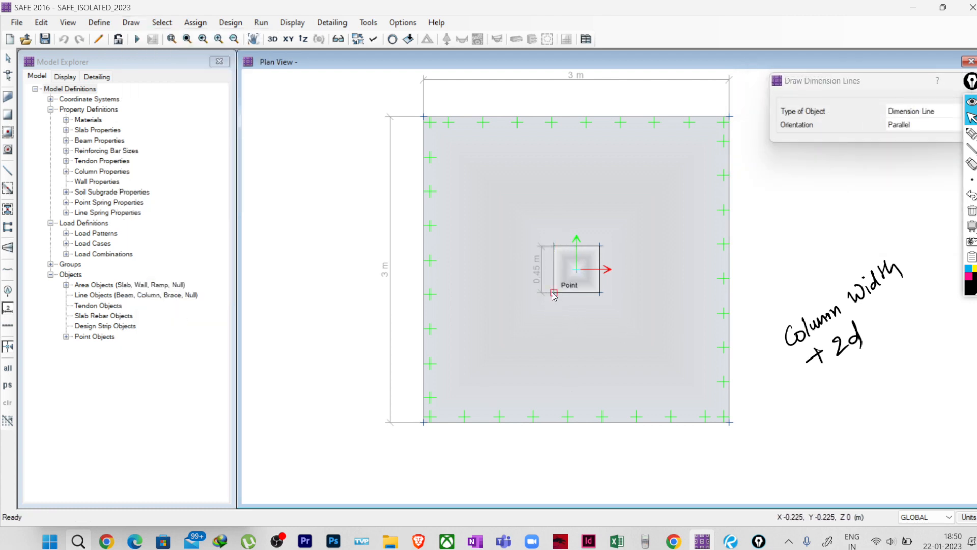
left_click(601, 294)
left_click(597, 307)
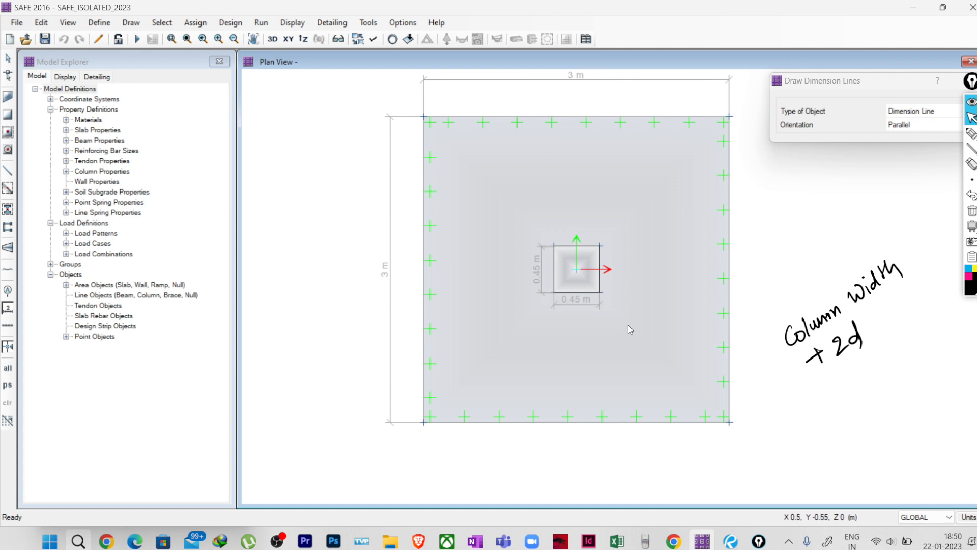
- Write the overall depth "D = 800mm" and begin "d =" beneath the strip width formula
left_click(971, 133)
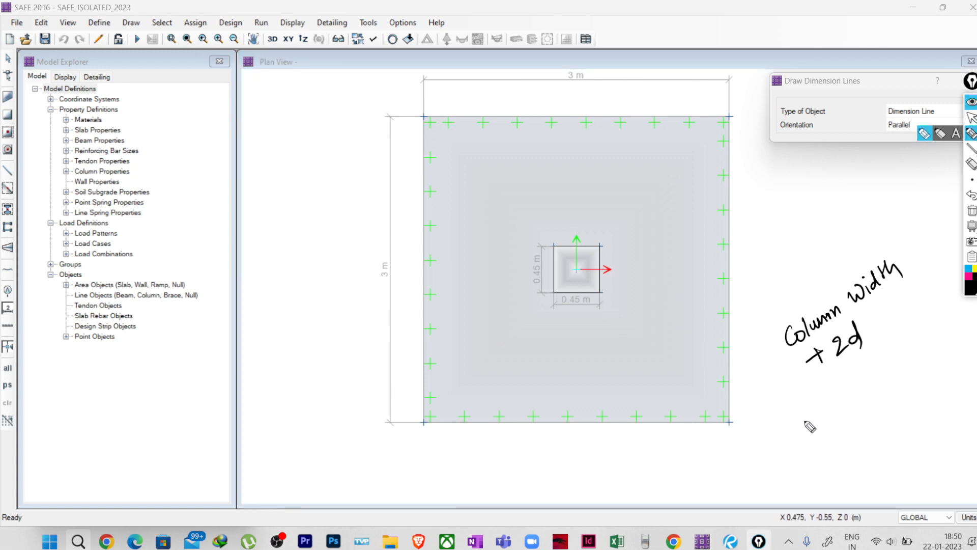
left_click_drag(801, 414, 802, 436)
left_click_drag(820, 411, 833, 410)
mouse_move(845, 398)
left_mouse_down()
mouse_move(883, 380)
mouse_move(901, 357)
mouse_move(910, 367)
left_mouse_up()
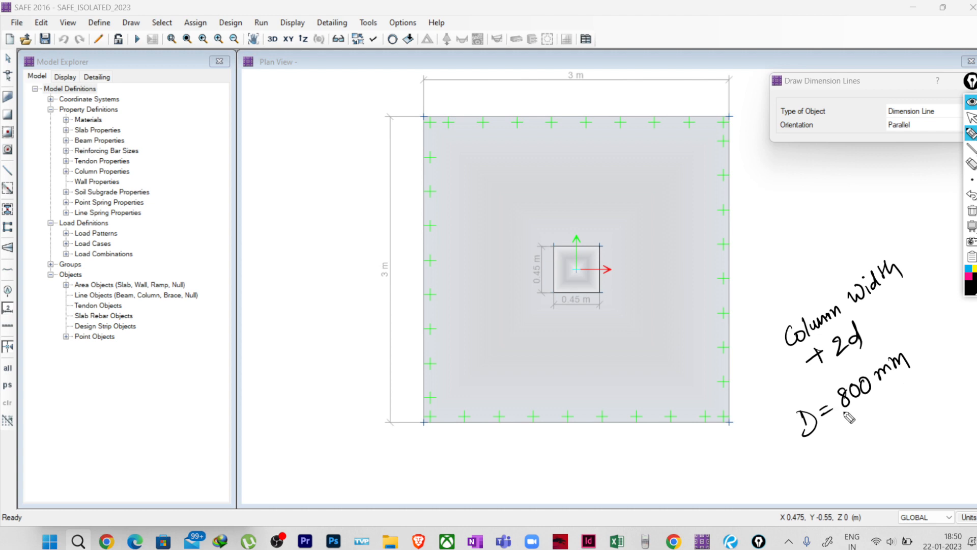
mouse_move(826, 456)
left_mouse_down()
mouse_move(815, 465)
mouse_move(842, 439)
left_mouse_up()
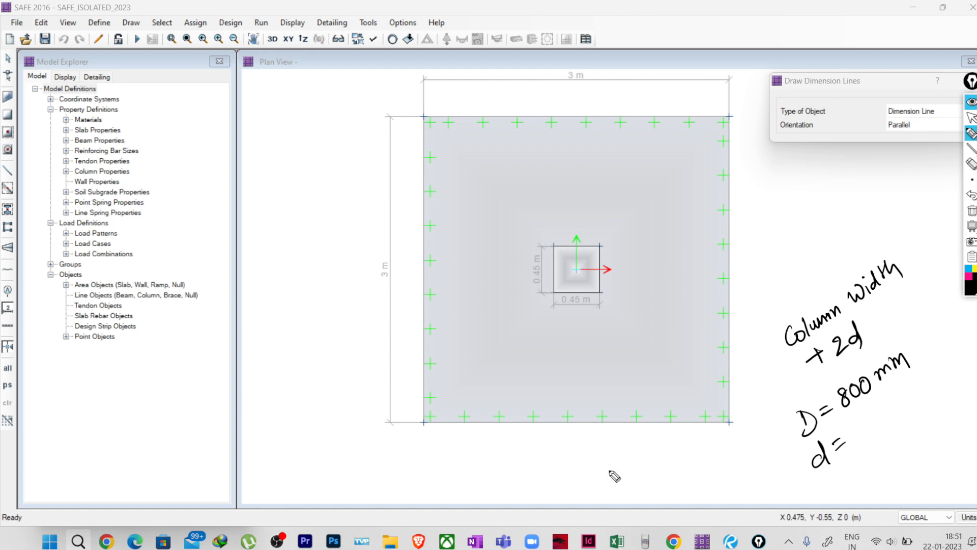
- Write the effective depth calculation "800 - (50+16)" below the footing and underline the deducted terms
mouse_move(611, 471)
left_mouse_down()
mouse_move(629, 476)
mouse_move(658, 457)
left_mouse_up()
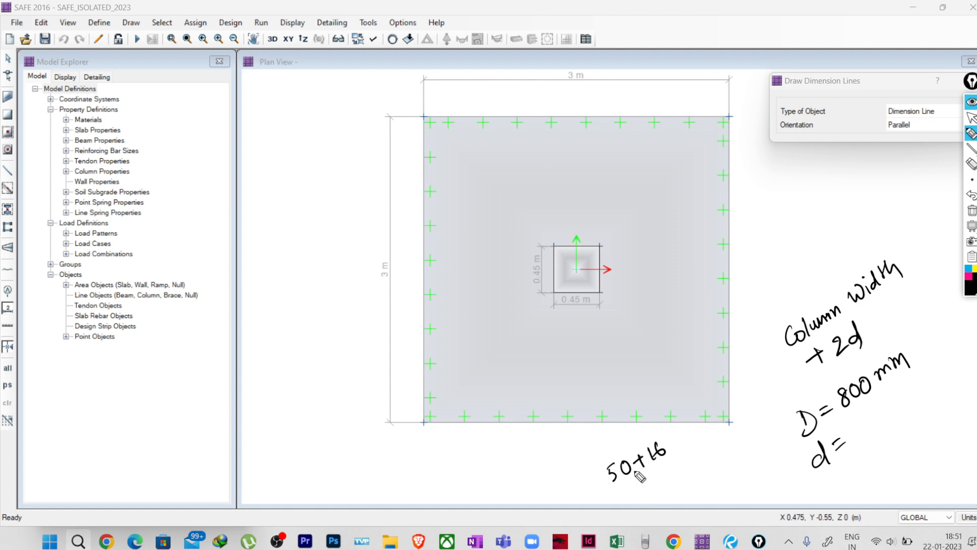
mouse_move(619, 489)
left_mouse_down()
mouse_move(671, 459)
mouse_move(626, 493)
left_mouse_up()
left_click_drag(669, 436, 666, 470)
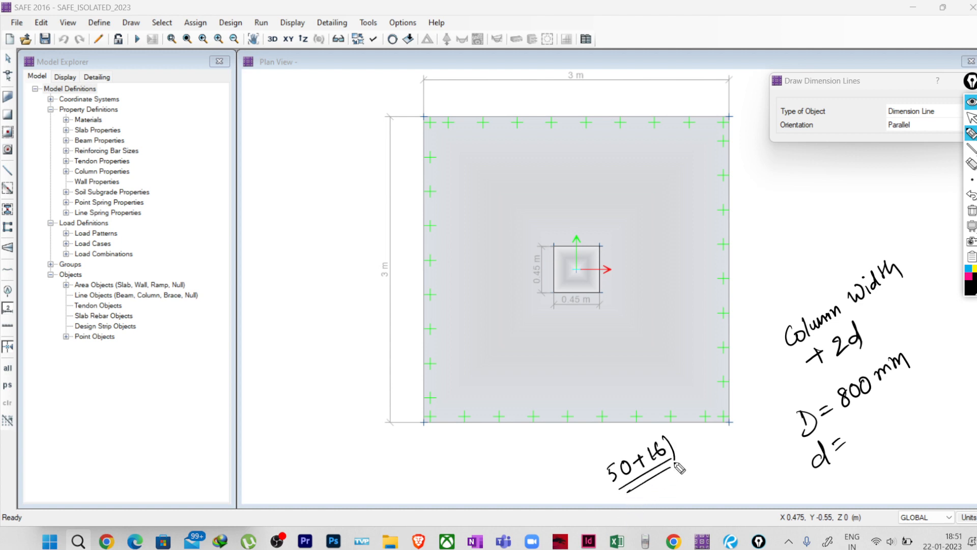
left_click_drag(600, 462, 612, 494)
mouse_move(532, 489)
left_mouse_down()
mouse_move(548, 502)
mouse_move(579, 478)
left_mouse_up()
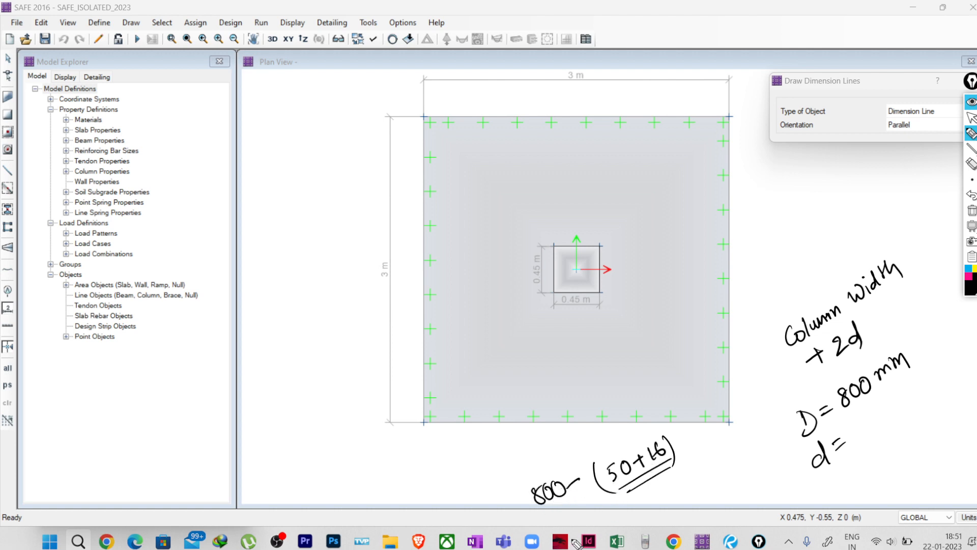
- Switch to the fx-991ES PLUS C Emulator and enter the effective depth expression 800-50-16
left_click(971, 117)
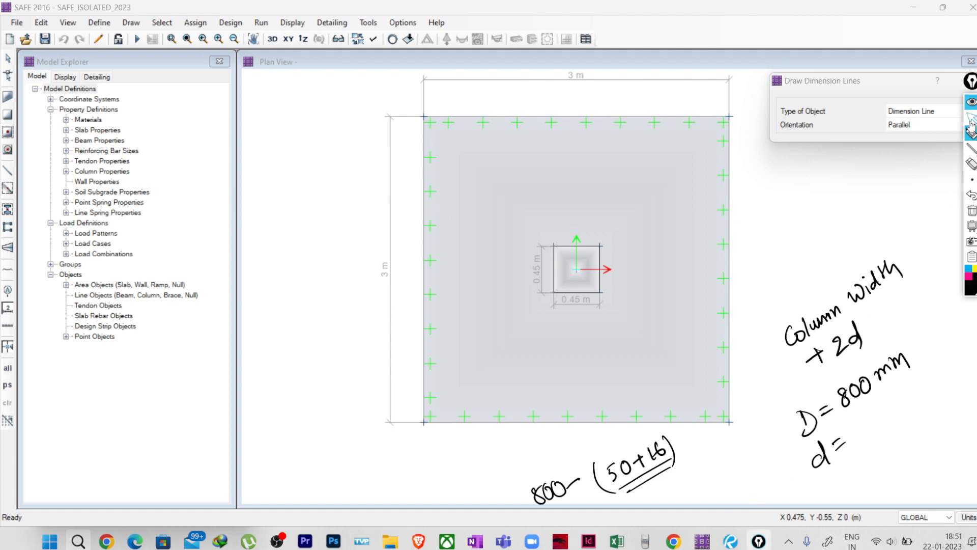
left_click(647, 539)
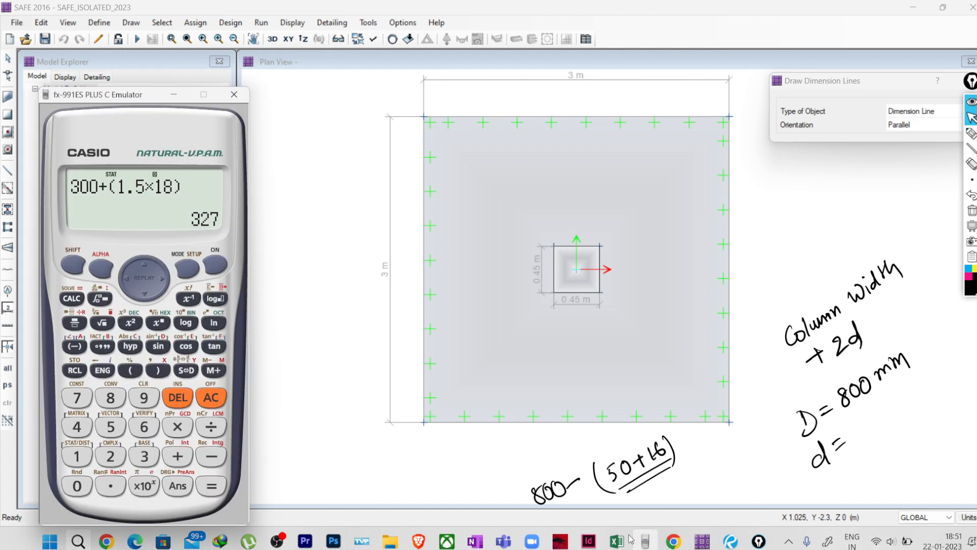
left_click(213, 400)
left_click(110, 398)
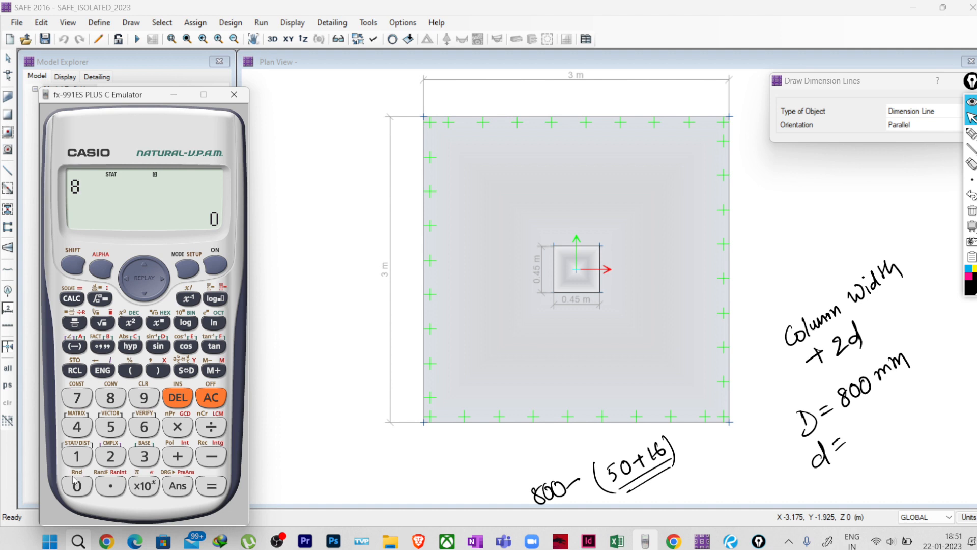
left_click(75, 483)
left_click(76, 484)
left_click(211, 457)
left_click(110, 427)
left_click(77, 484)
left_click(212, 456)
left_click(77, 456)
left_click(144, 427)
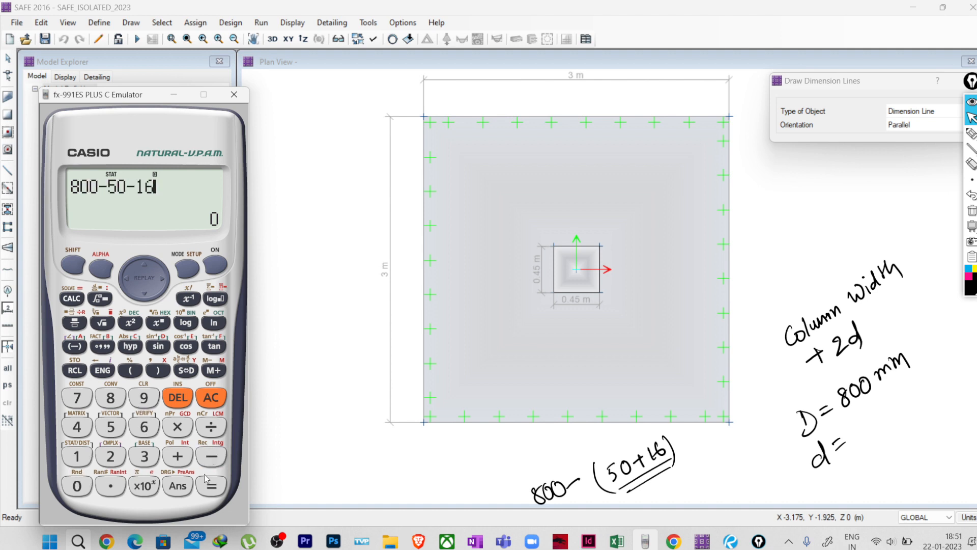
- Replace the final term with (16÷2), evaluate the expression and return to the SAFE plan view
left_click(177, 399)
left_click(176, 398)
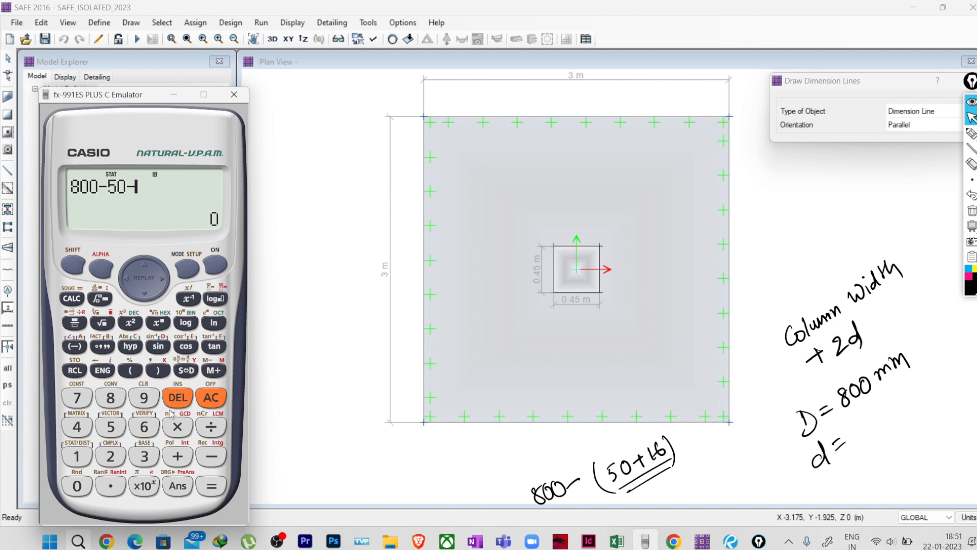
left_click(130, 371)
left_click(144, 427)
left_click(178, 398)
left_click(76, 456)
left_click(144, 426)
left_click(210, 426)
left_click(110, 456)
left_click(158, 370)
left_click(212, 486)
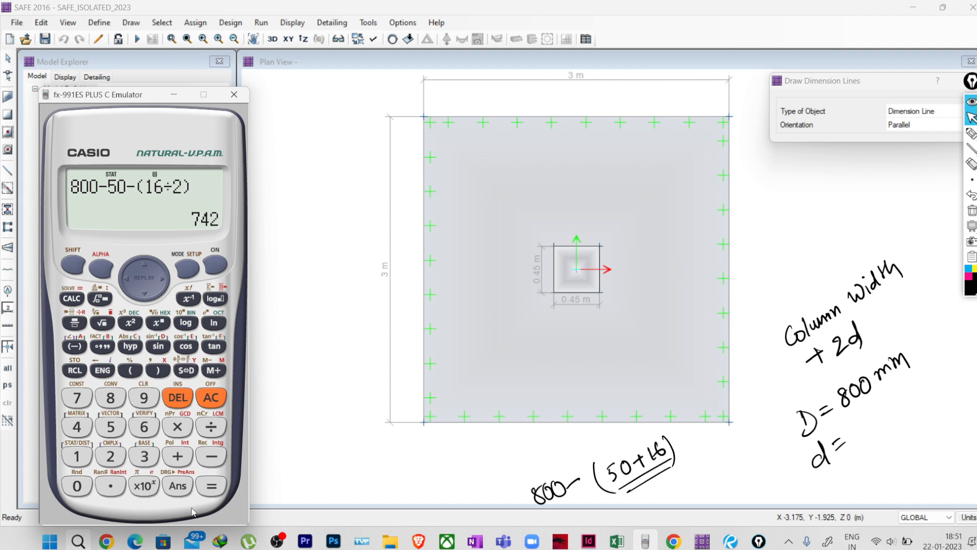
left_click(174, 96)
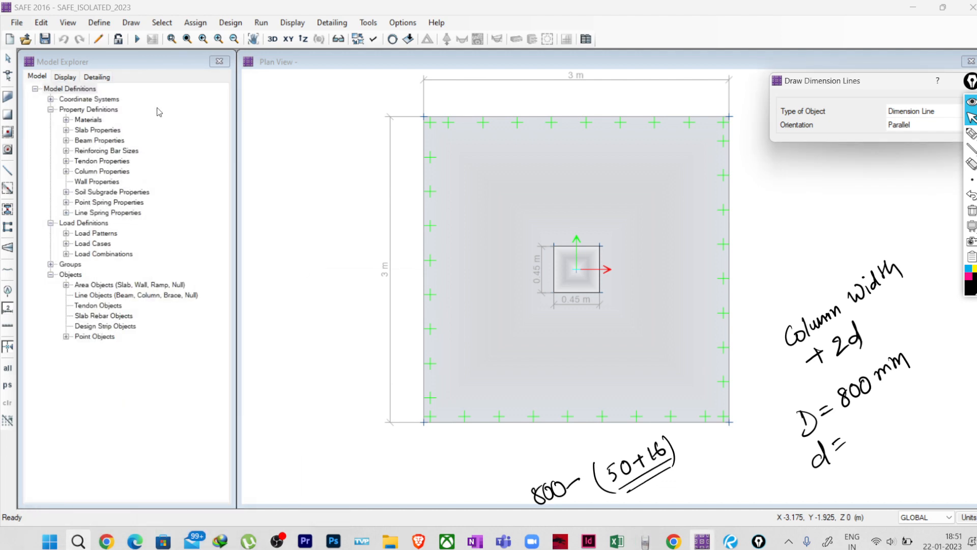
- Complete the effective depth note as "d = 740mm" and underline the value
left_click(971, 133)
mouse_move(857, 419)
left_mouse_down()
mouse_move(865, 437)
mouse_move(933, 393)
left_mouse_up()
left_click_drag(871, 449, 907, 422)
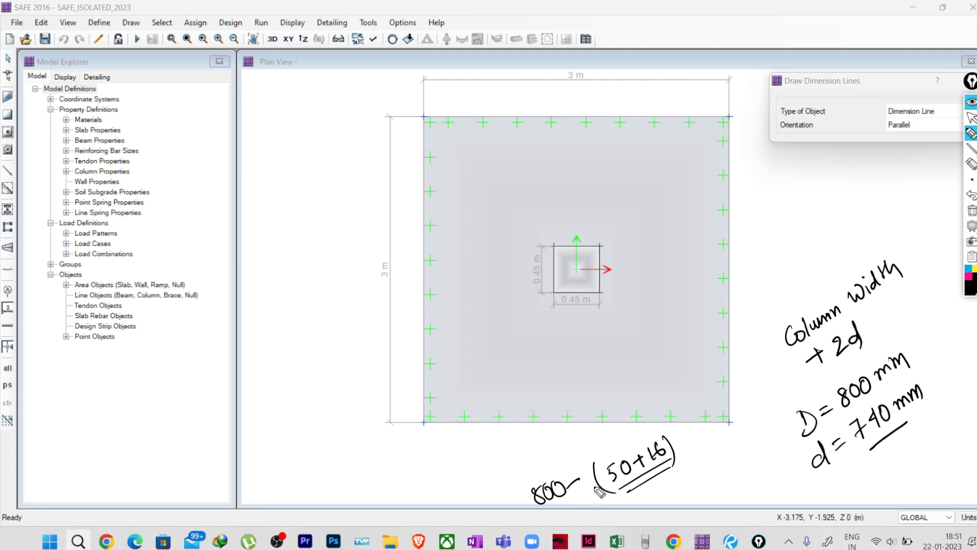
- Write the strip width sum "450+740" beside the footing with its result 1190 in a box
mouse_move(294, 412)
left_mouse_down()
mouse_move(288, 406)
mouse_move(334, 379)
mouse_move(332, 391)
left_mouse_up()
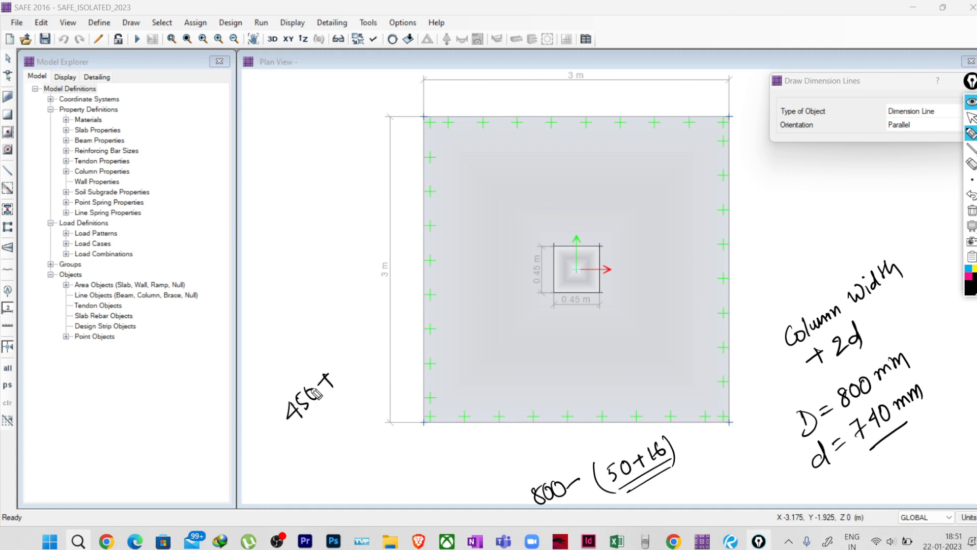
mouse_move(335, 358)
left_mouse_down()
mouse_move(335, 373)
mouse_move(365, 346)
left_mouse_up()
left_click_drag(294, 471, 303, 461)
left_click_drag(302, 472, 313, 457)
mouse_move(356, 415)
left_mouse_down()
mouse_move(319, 453)
mouse_move(329, 451)
mouse_move(362, 429)
mouse_move(312, 442)
mouse_move(337, 464)
left_mouse_up()
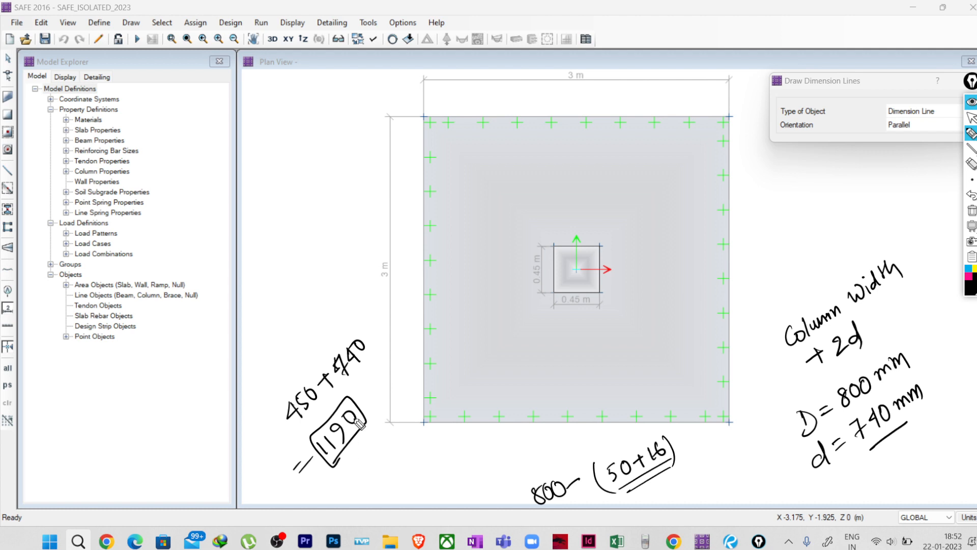
- Write the rounded strip width 1200 beneath the boxed result and underline it
mouse_move(351, 466)
left_mouse_down()
mouse_move(345, 485)
mouse_move(368, 481)
left_mouse_up()
left_click_drag(369, 455, 375, 454)
left_click_drag(358, 490, 380, 460)
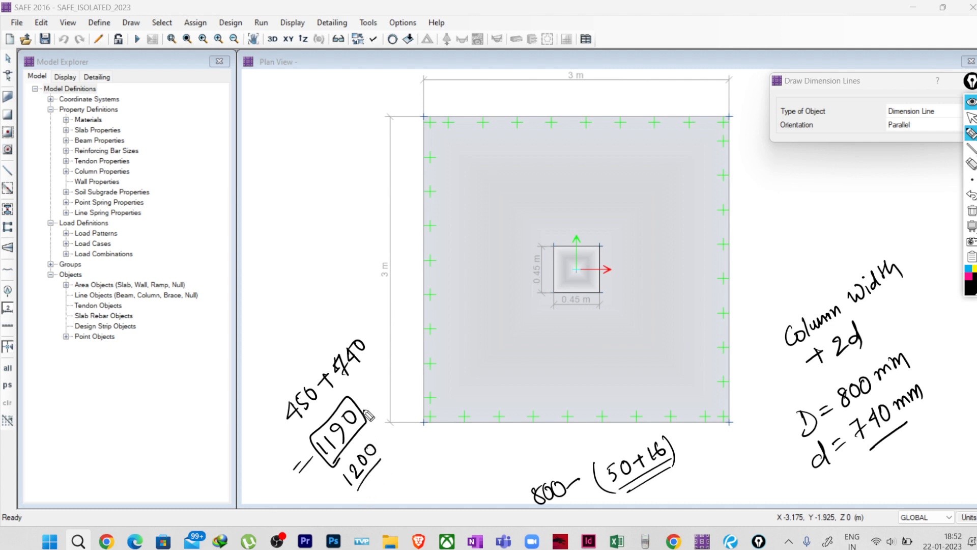
- Add an approximately-equal sign beside the boxed 1190 and clear all the handwritten notes
left_click_drag(362, 408, 377, 391)
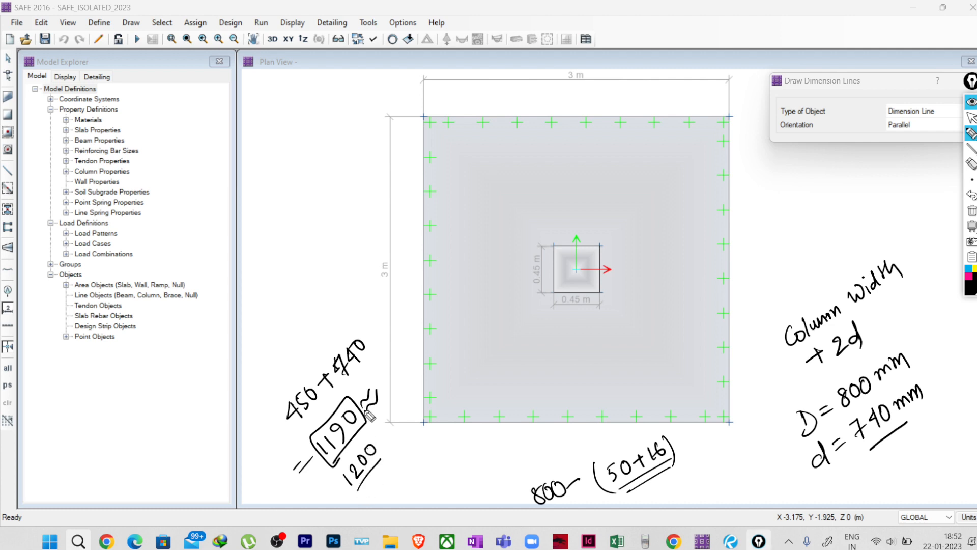
left_click(971, 213)
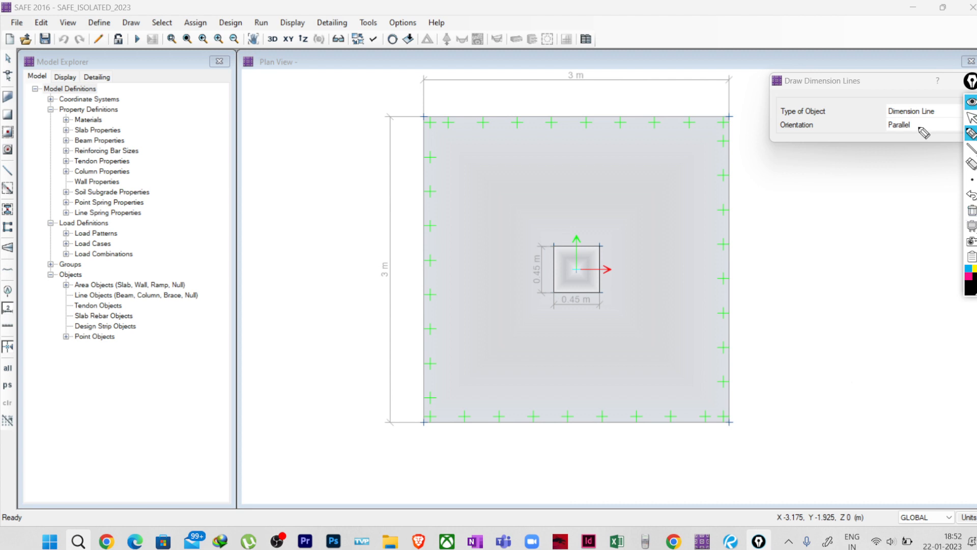
left_click(971, 118)
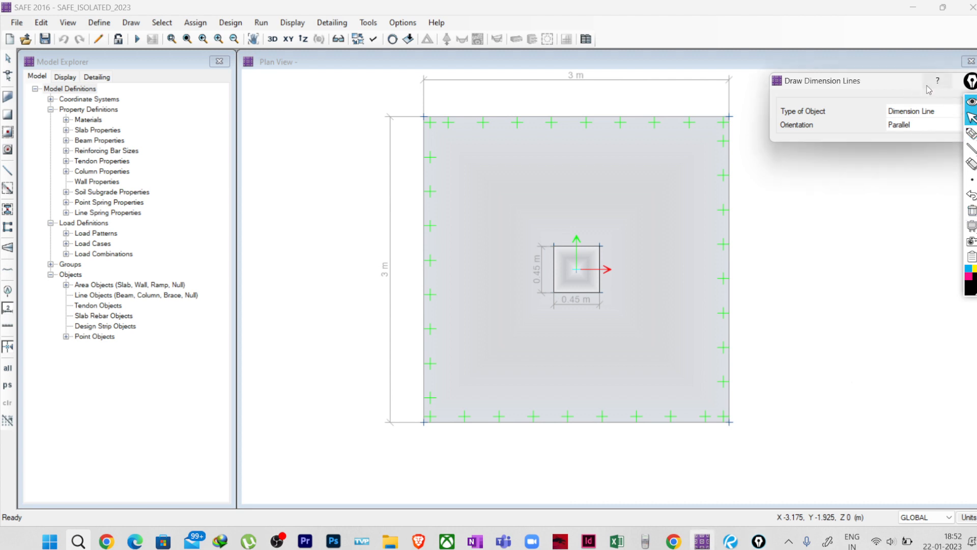
- Replace the dimension line tool with Draw Design Strips and set the strip's left and right start widths to 0.6 m
left_click_drag(913, 84, 775, 82)
left_click(819, 80)
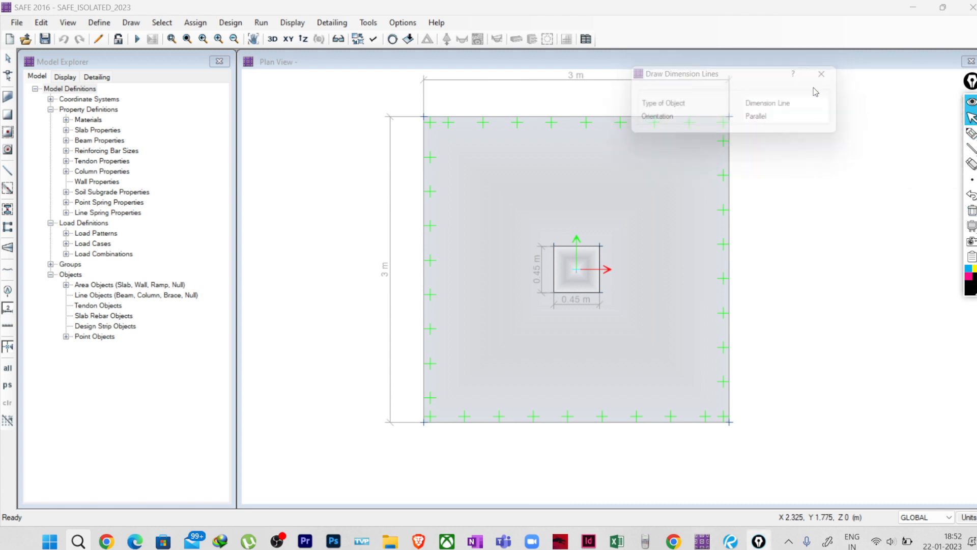
left_click(8, 248)
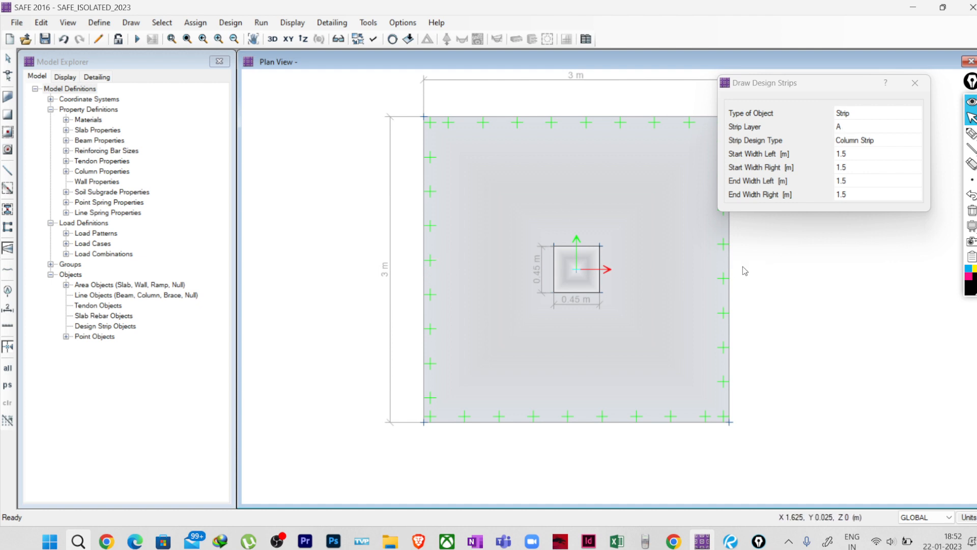
left_click(845, 155)
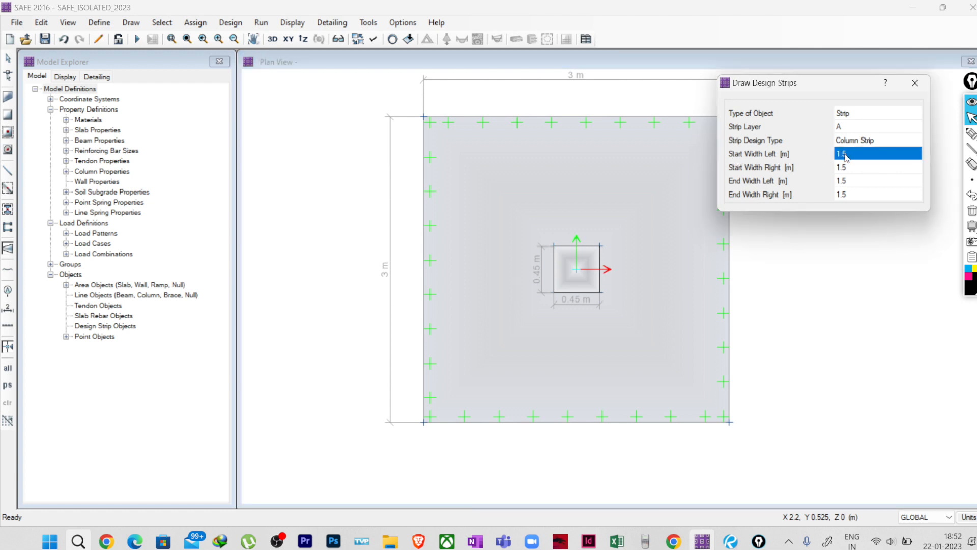
left_click(856, 155)
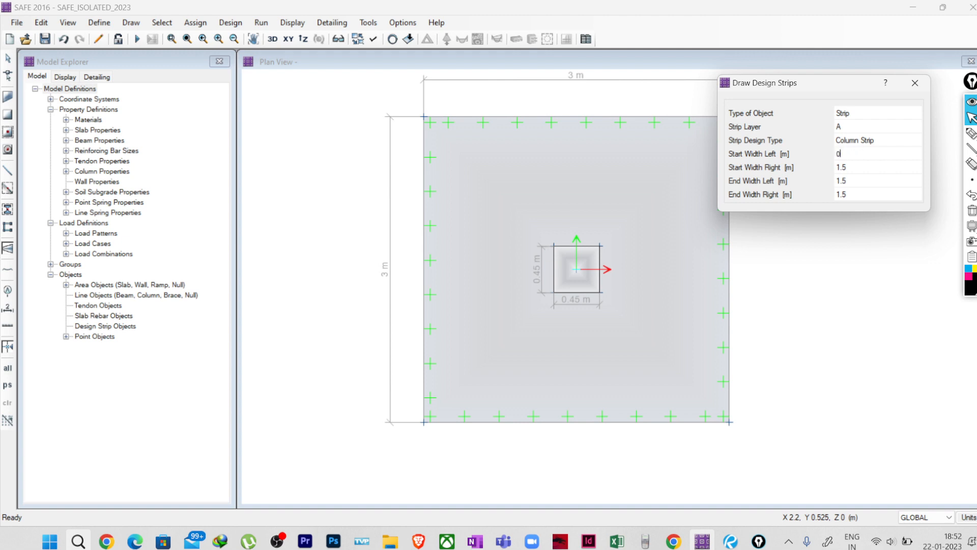
left_click(854, 167)
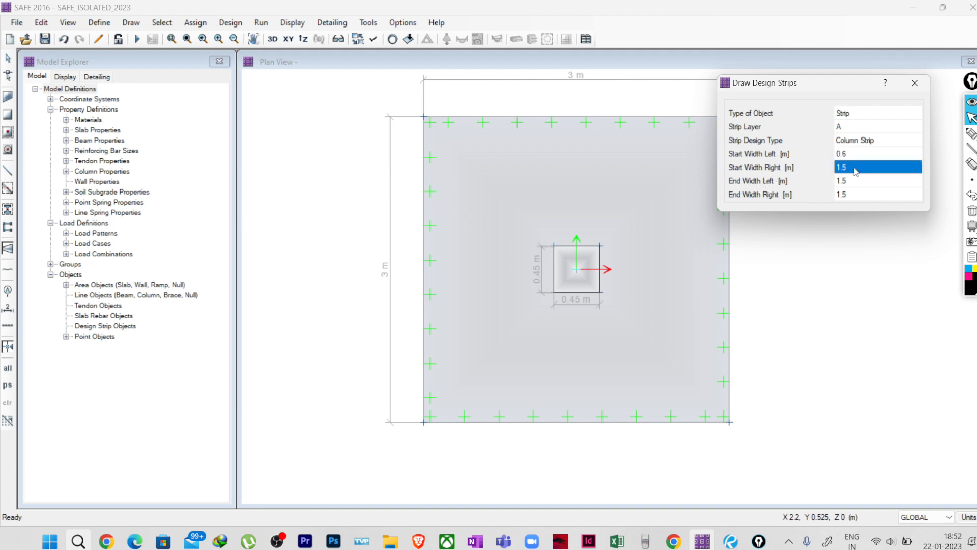
left_click(854, 167)
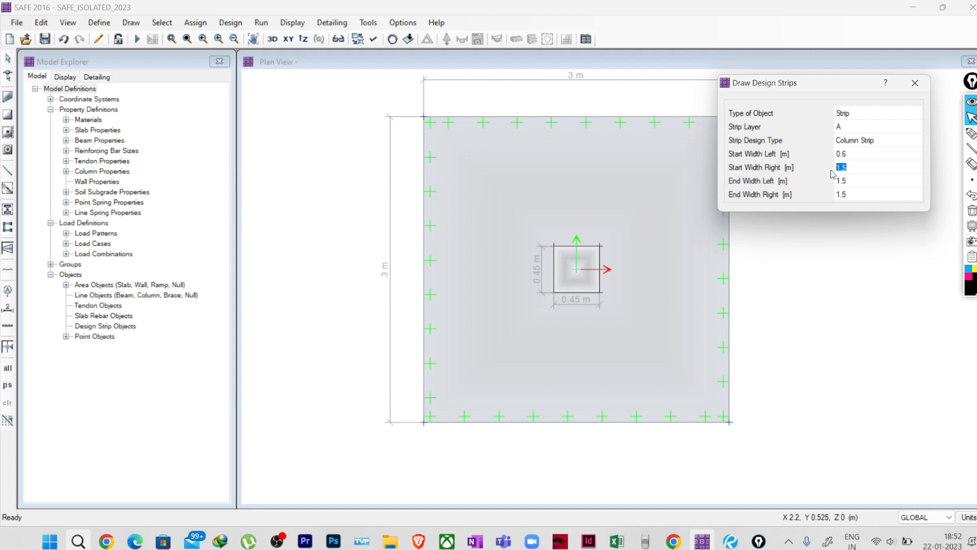
type("0.6")
- Set both end widths to 0.6 m and draw the layer A column strip between the midpoints of the footing's left and right edges
left_click(854, 181)
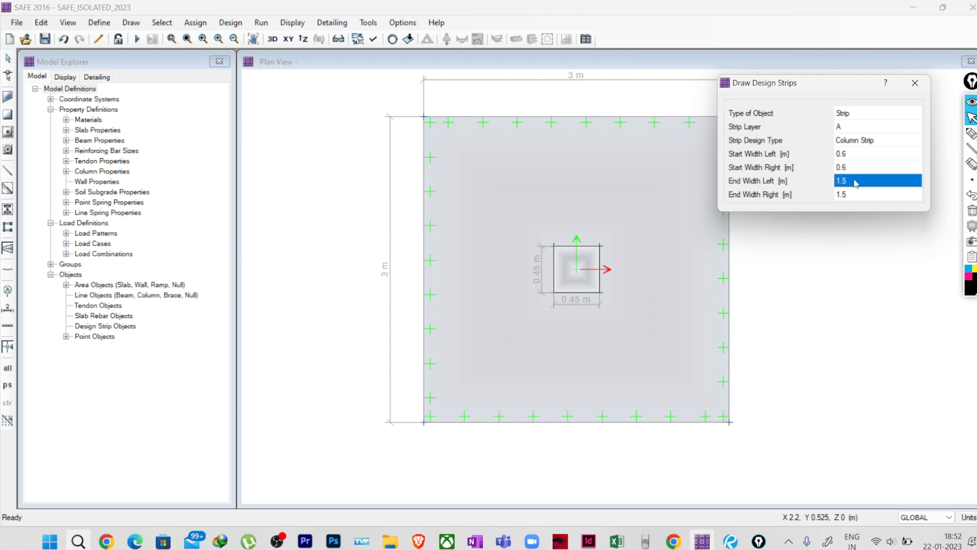
left_click(853, 180)
left_click_drag(853, 180, 822, 182)
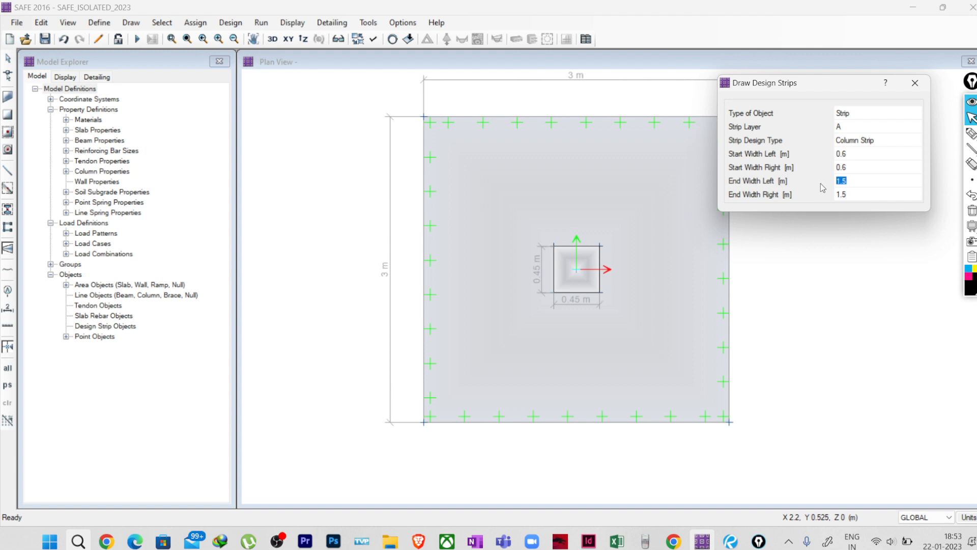
type("0.6")
left_click(846, 195)
left_click(847, 195)
left_click_drag(847, 195, 829, 199)
type("0")
left_click(864, 182)
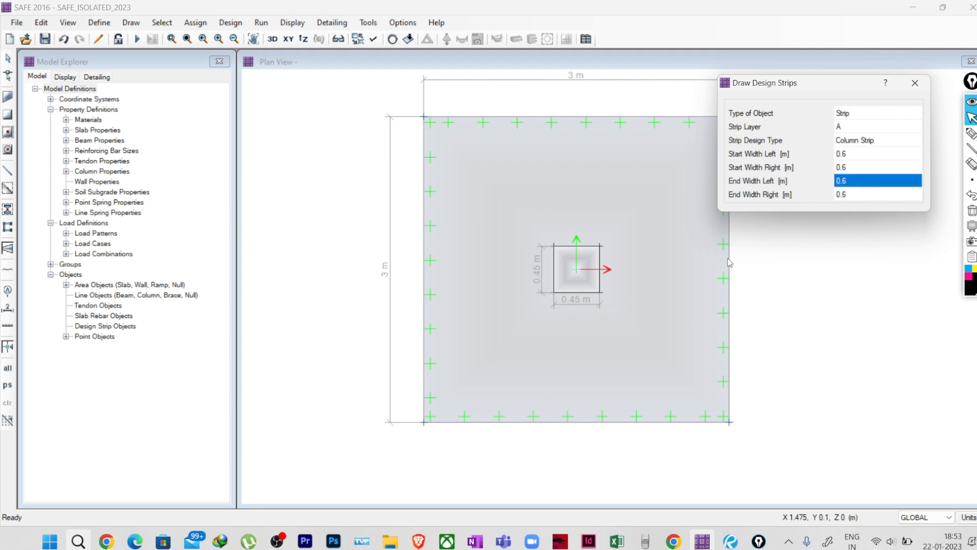
left_click(423, 271)
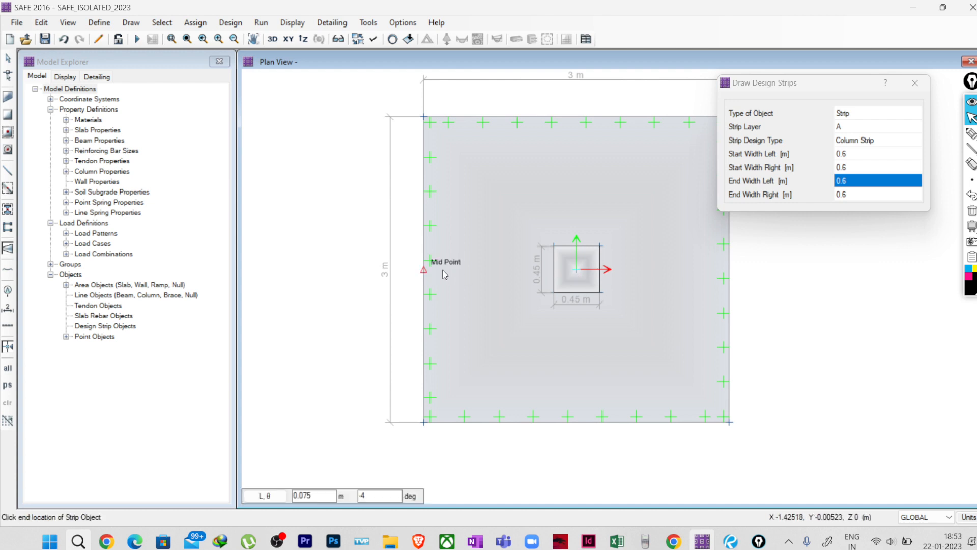
left_click(729, 270)
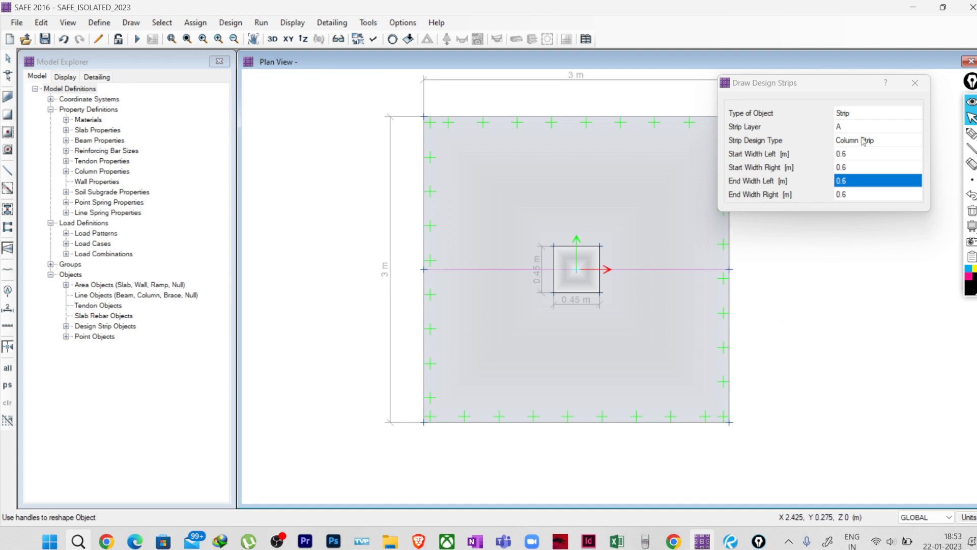
- Draw a layer B column strip from the midpoint of the footing's bottom edge to the midpoint of its top edge and finish strip drawing
left_click(869, 127)
left_click(869, 127)
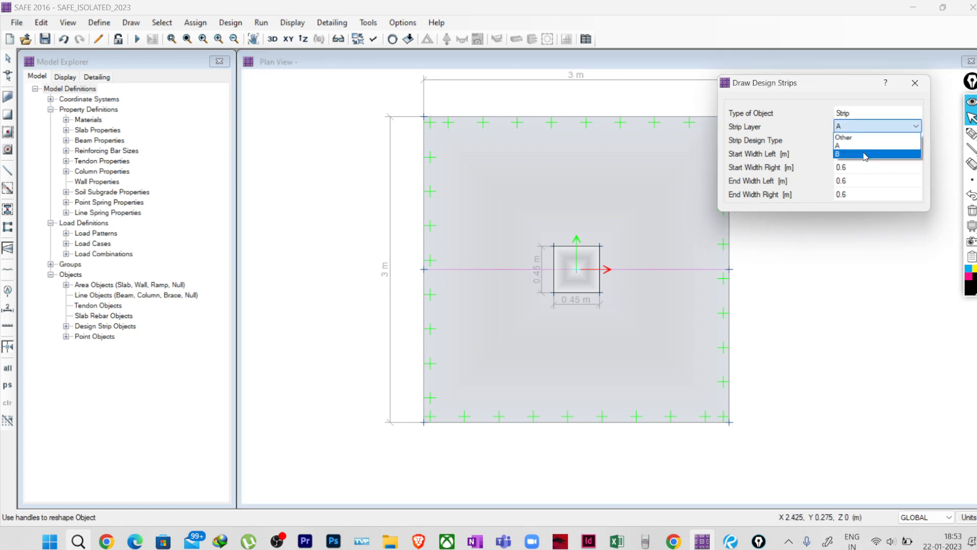
left_click(865, 155)
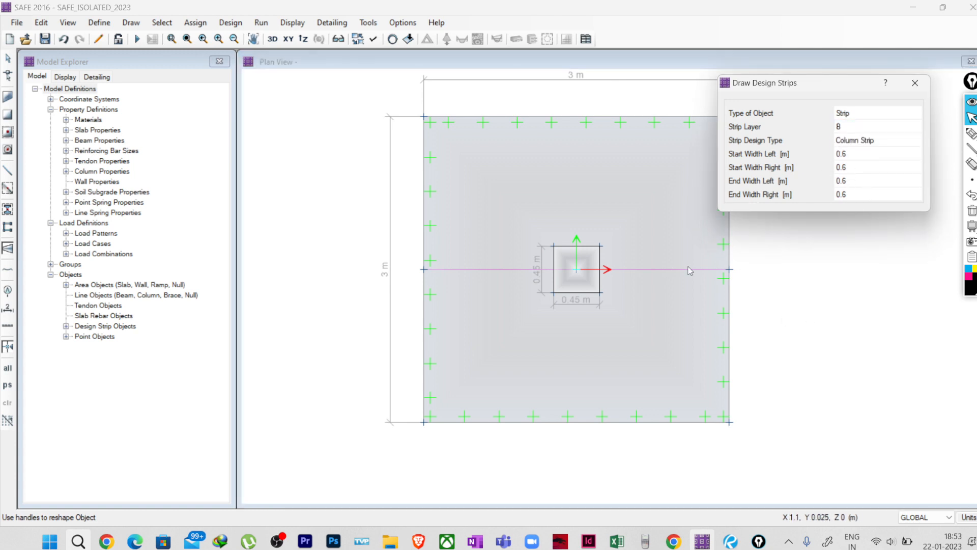
left_click(577, 422)
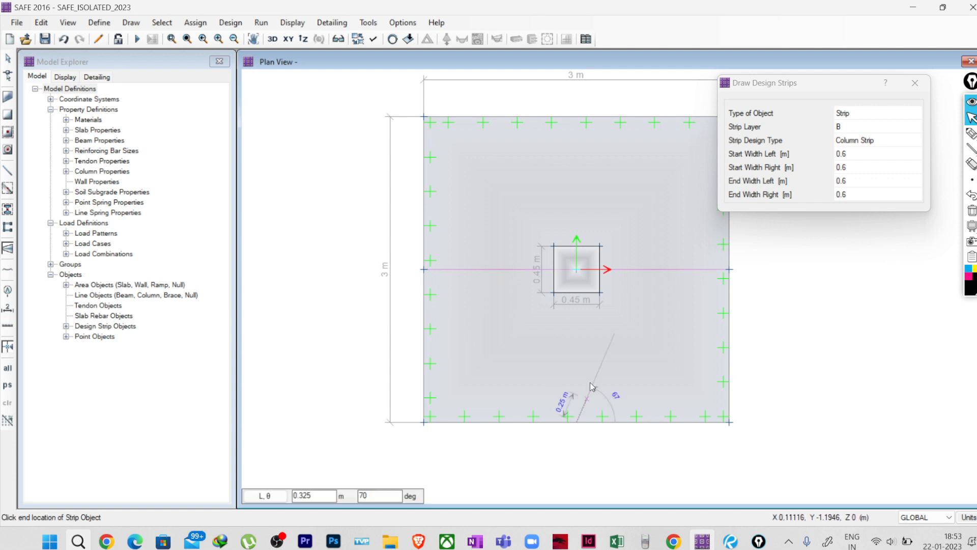
double_click(577, 117)
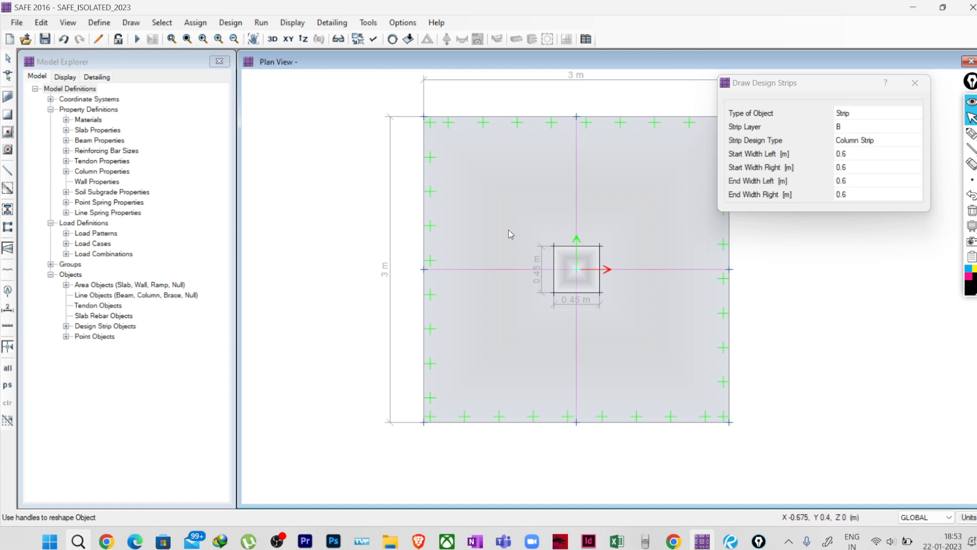
left_click(915, 83)
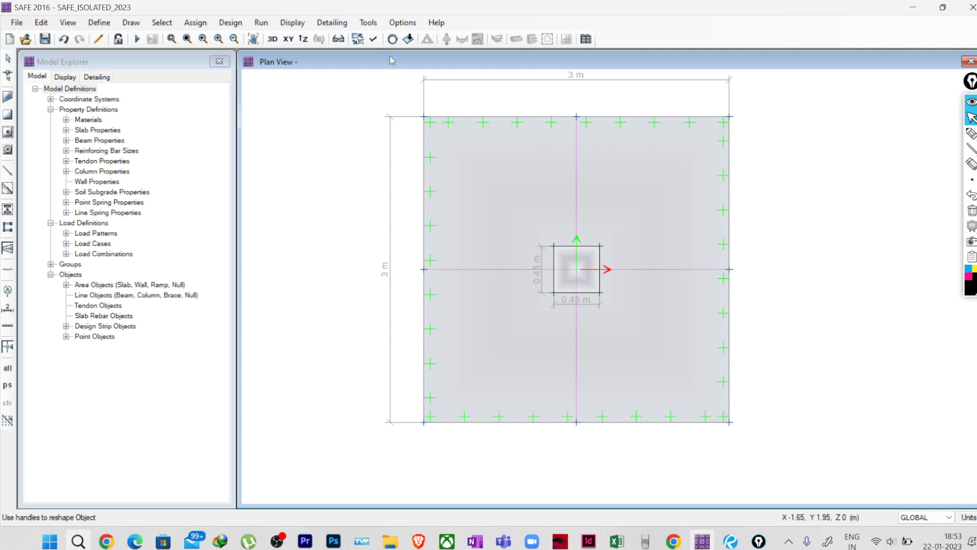
- Display the design strip widths in the plan view with layer B hidden
left_click(377, 40)
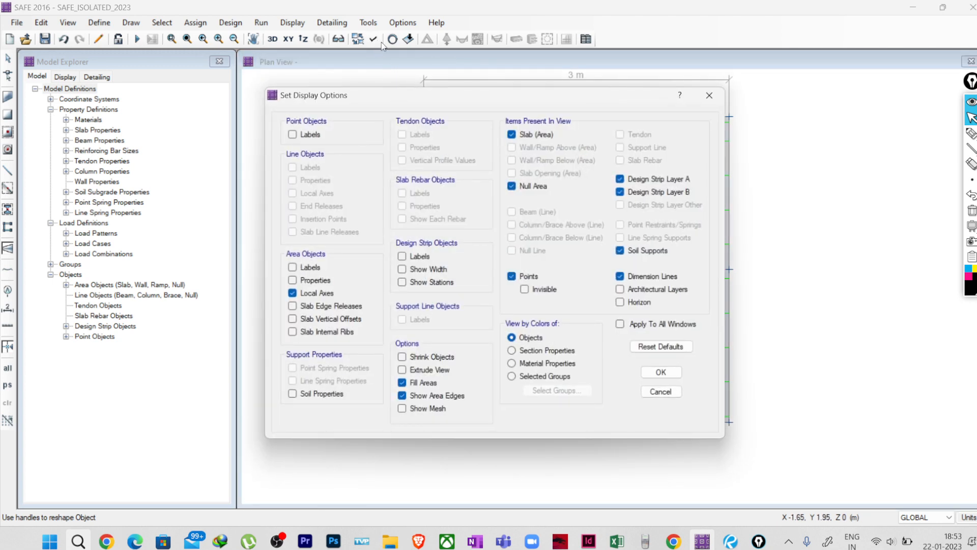
left_click_drag(377, 97, 70, 80)
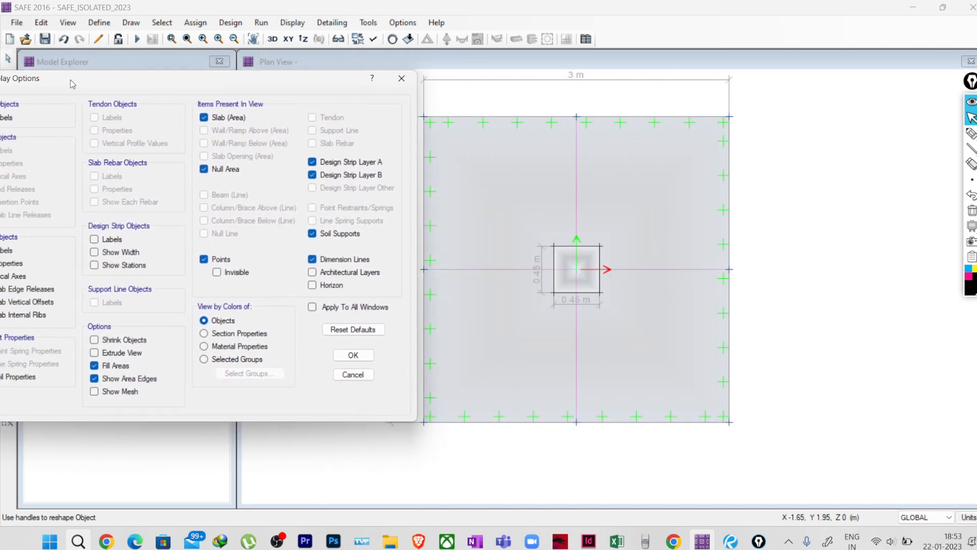
left_click(108, 254)
left_click(348, 176)
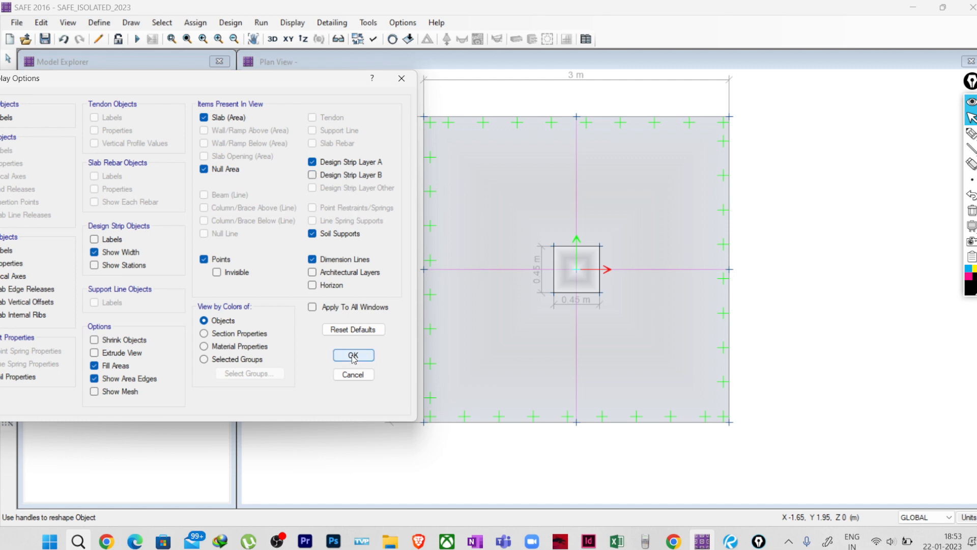
left_click(354, 354)
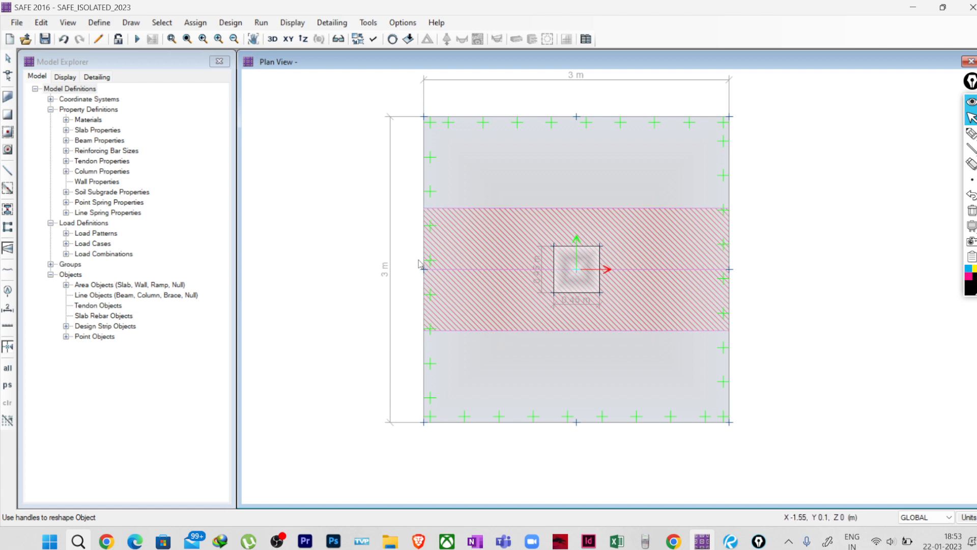
- Switch the plan display to design strip layer B and hide layer A
left_click(373, 39)
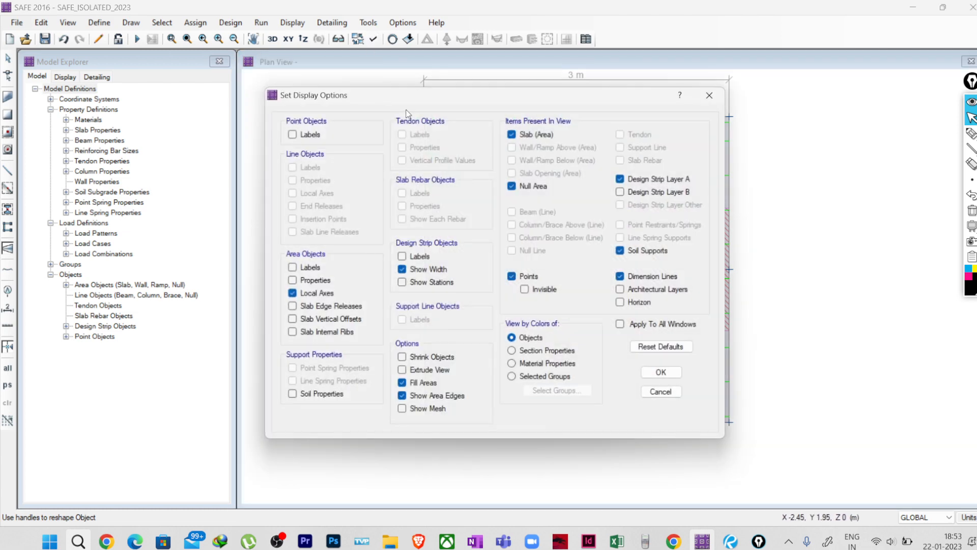
left_click_drag(409, 100, 137, 85)
left_click(363, 174)
left_click(367, 162)
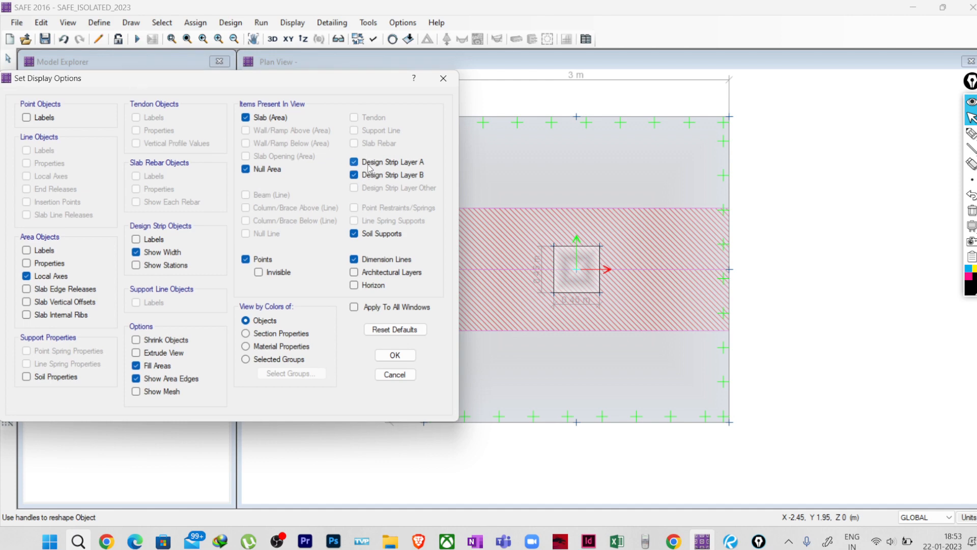
left_click(395, 355)
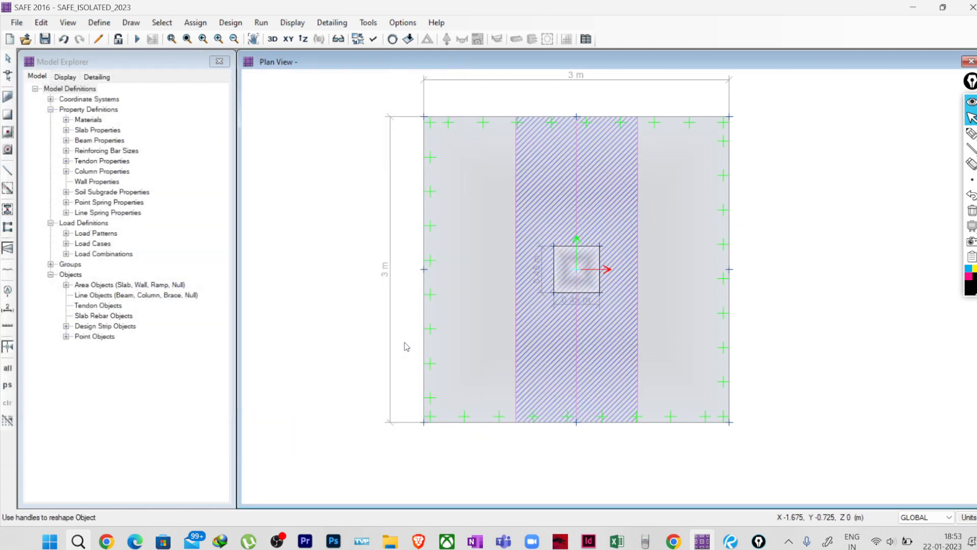
- Turn design strip layer A back on so both strip layers display together
left_click(376, 40)
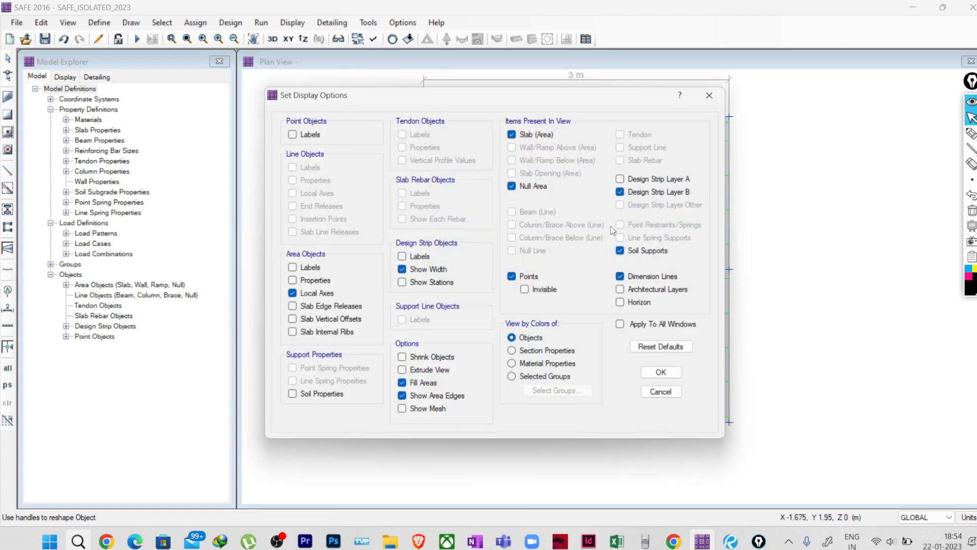
left_click(651, 179)
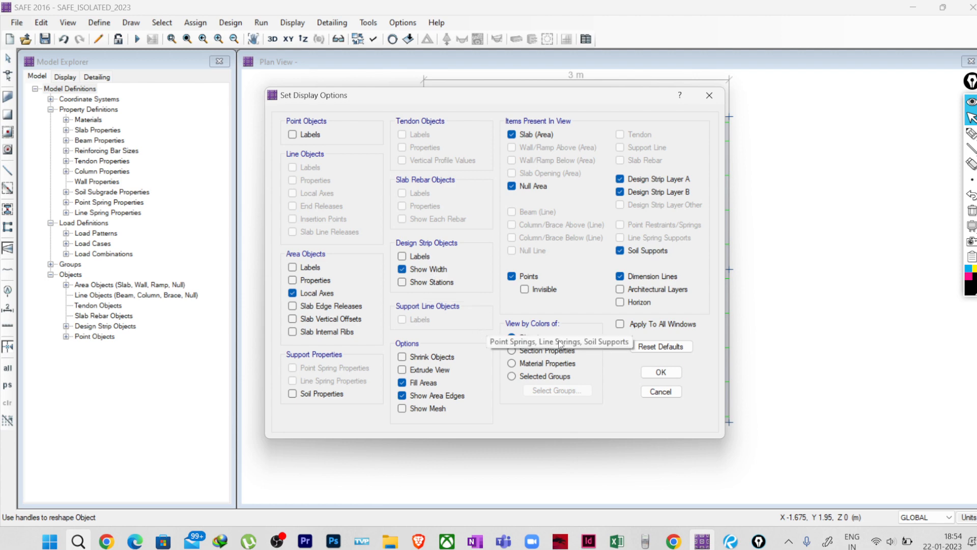
left_click(662, 373)
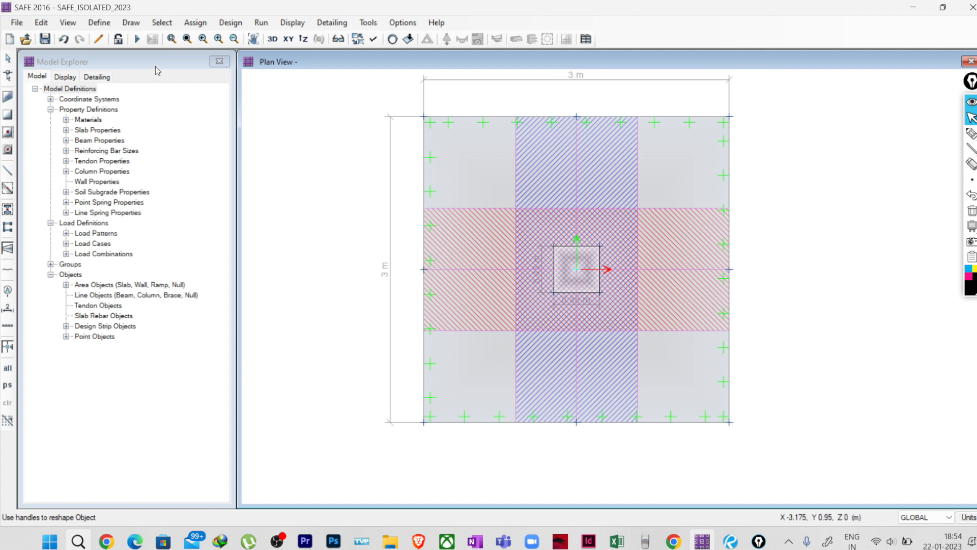
- Confirm 1.5D+1.5LL as the strength (ultimate) design load combination and run the analysis and design
left_click(239, 25)
left_click(252, 55)
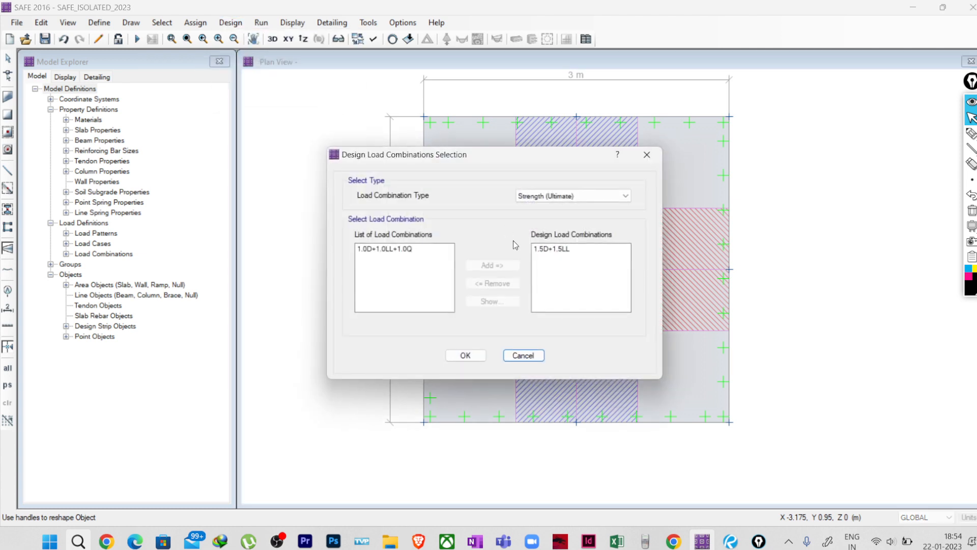
left_click(544, 249)
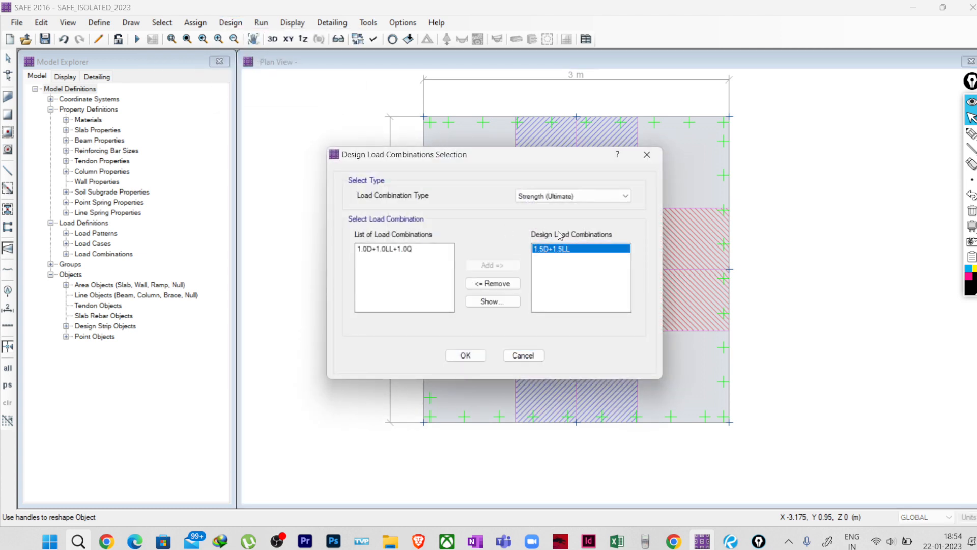
left_click(472, 356)
left_click(137, 41)
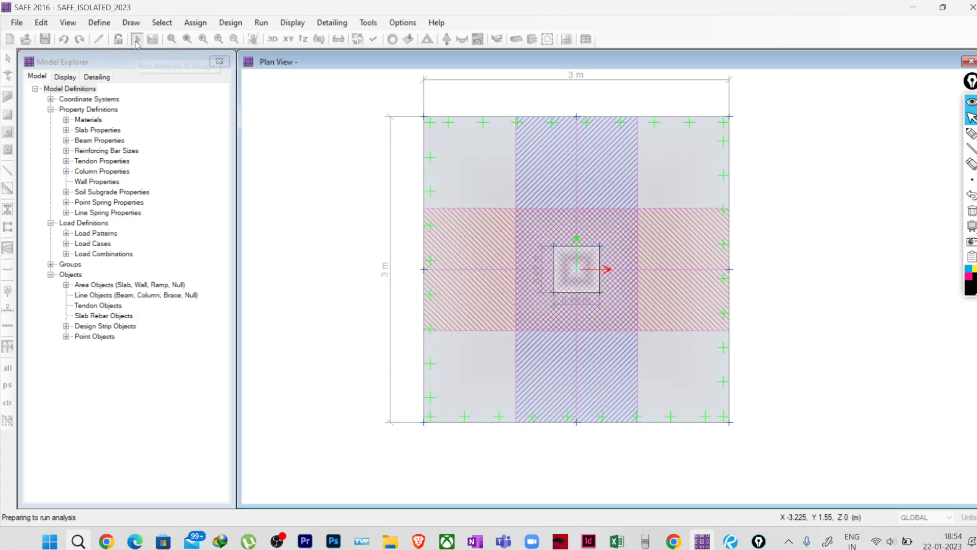
- Replace the deformed shape display with the undeformed plan view of the footing
scroll(623, 303, "up", 4)
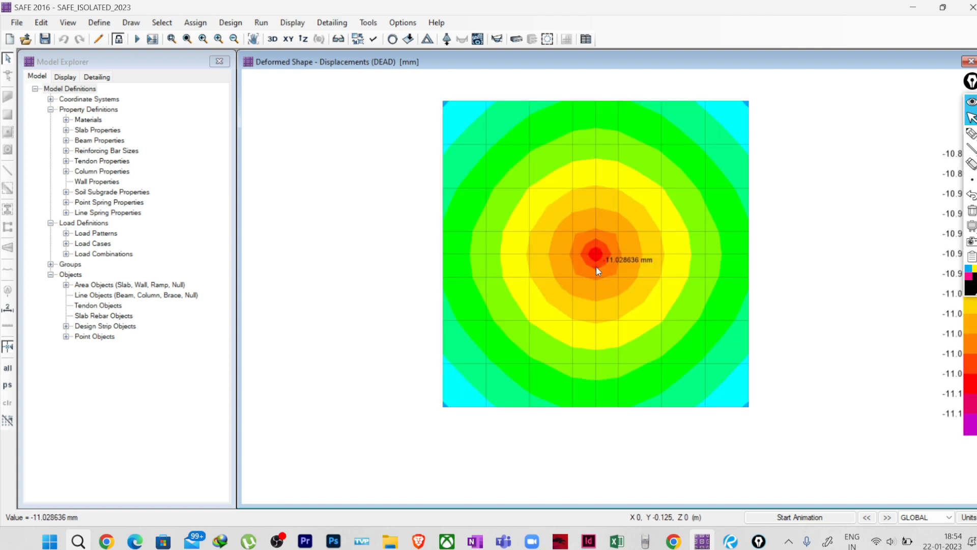
middle_click_drag(596, 267, 581, 282)
left_click(392, 40)
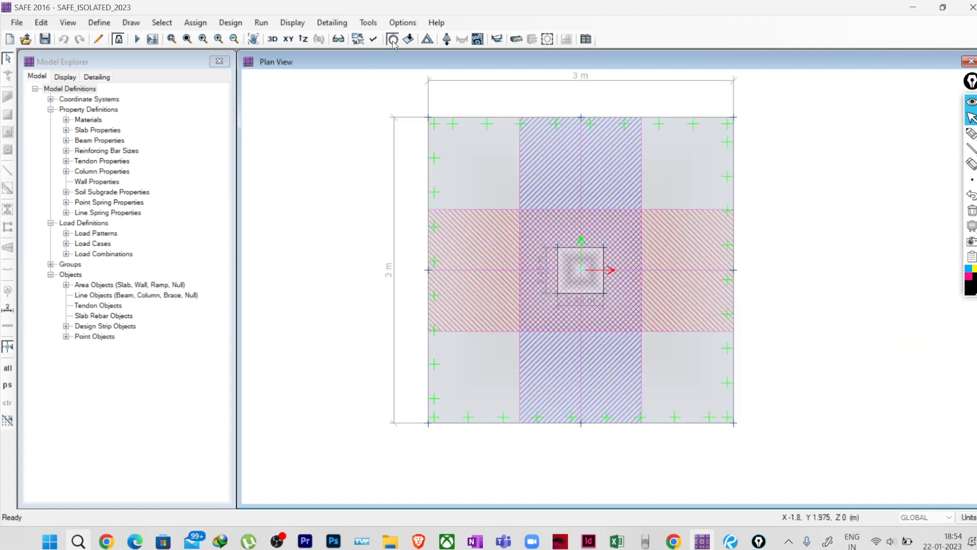
- Display the layer A strip shear force diagram for load combination 1.5D+1.5LL, filled and with values shown on the diagram
left_click(502, 41)
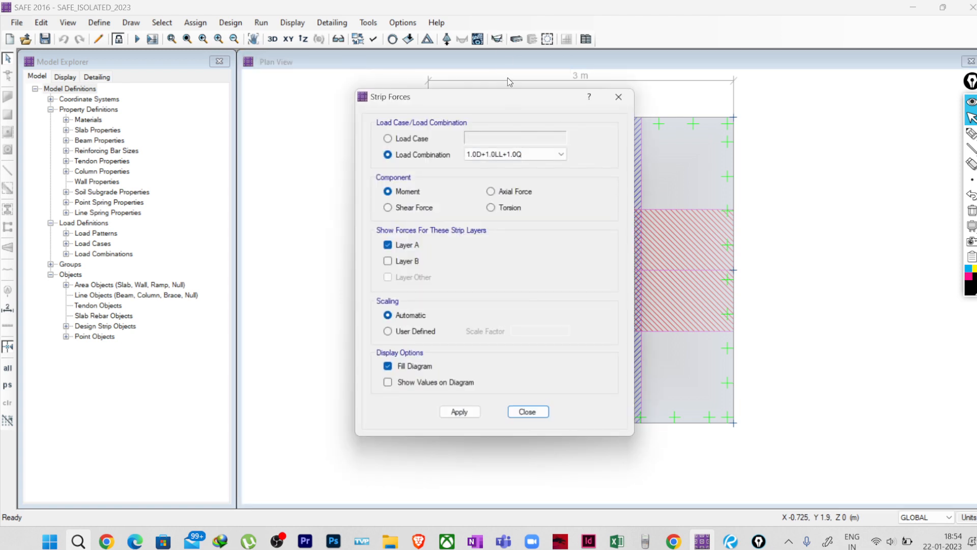
left_click_drag(503, 96, 222, 79)
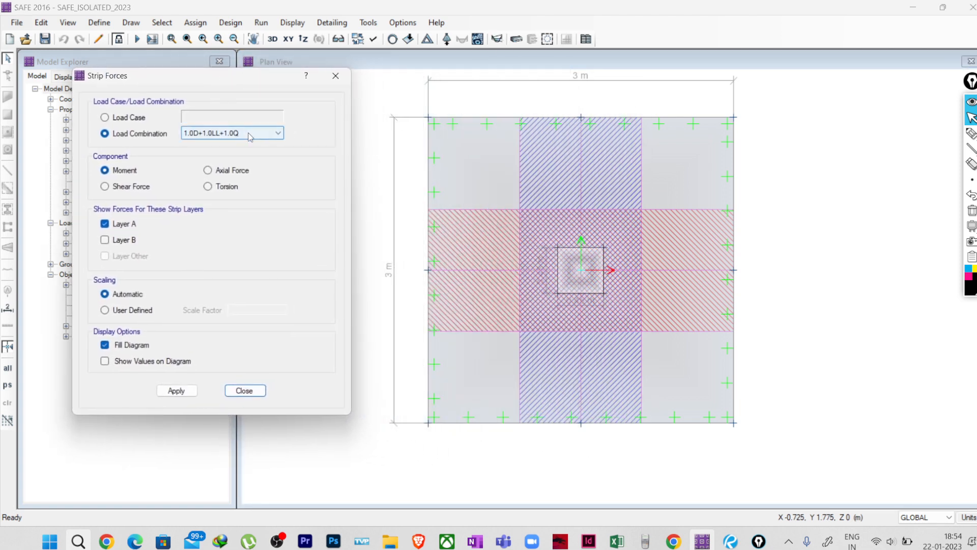
left_click(275, 134)
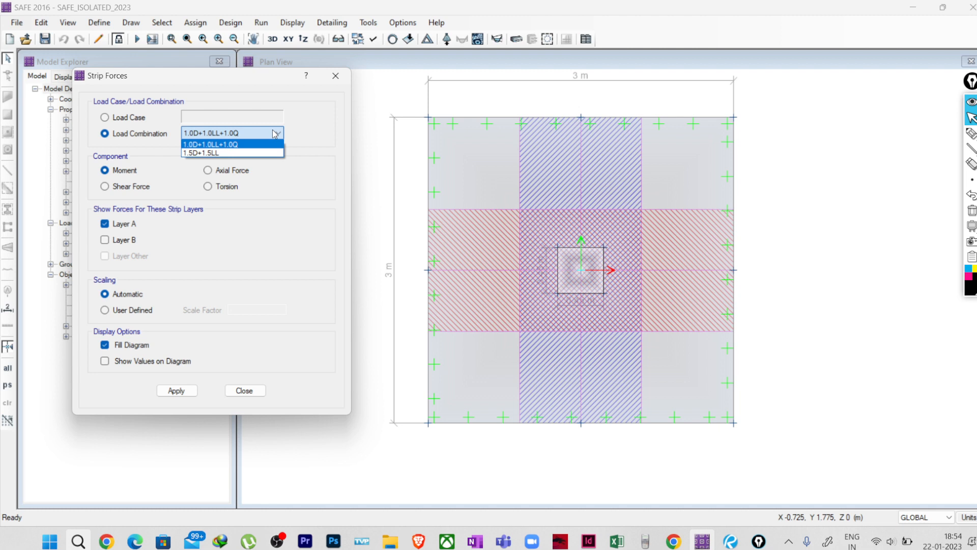
left_click(228, 153)
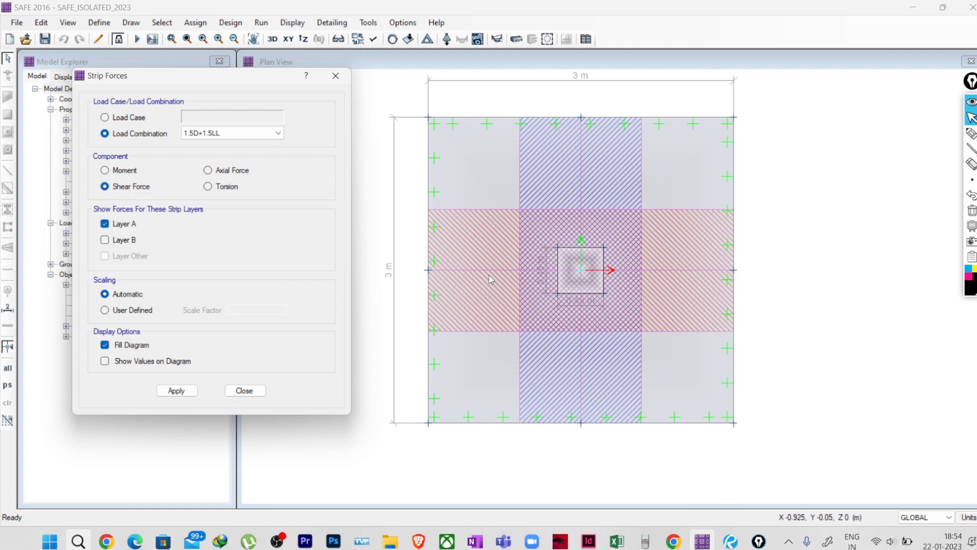
left_click(451, 280)
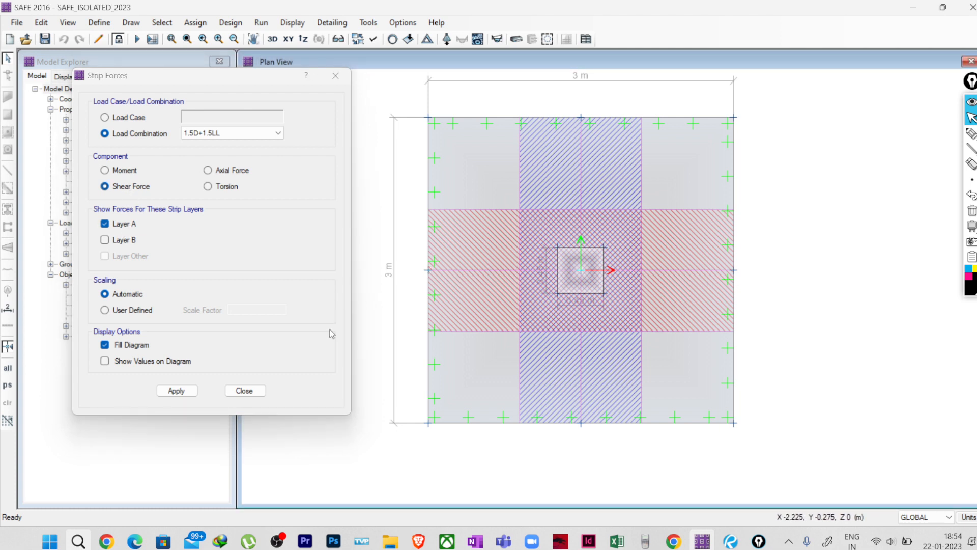
left_click(190, 392)
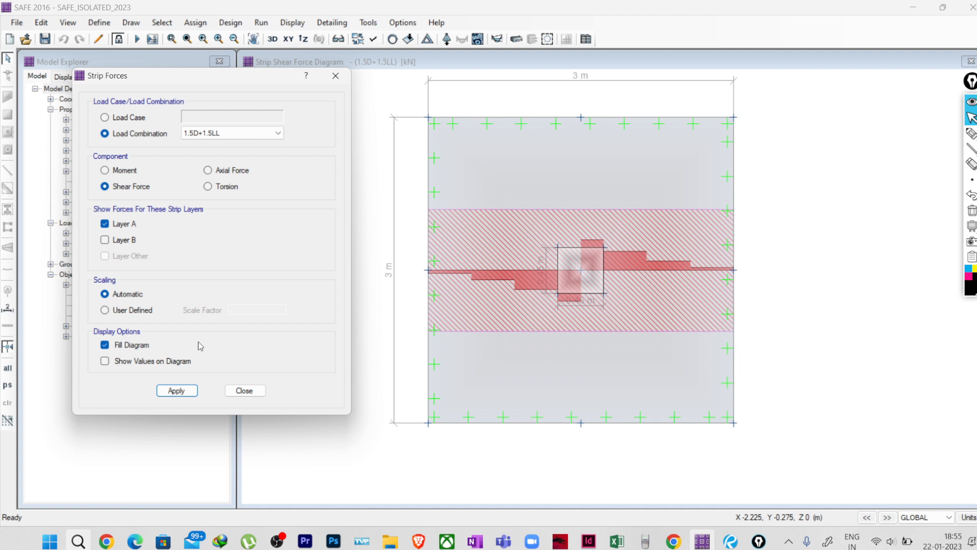
left_click(124, 363)
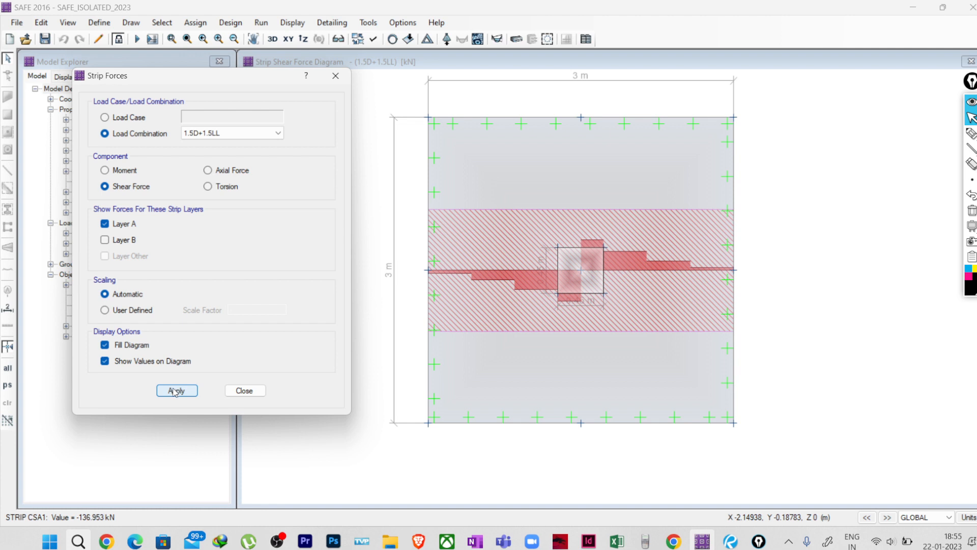
left_click(175, 390)
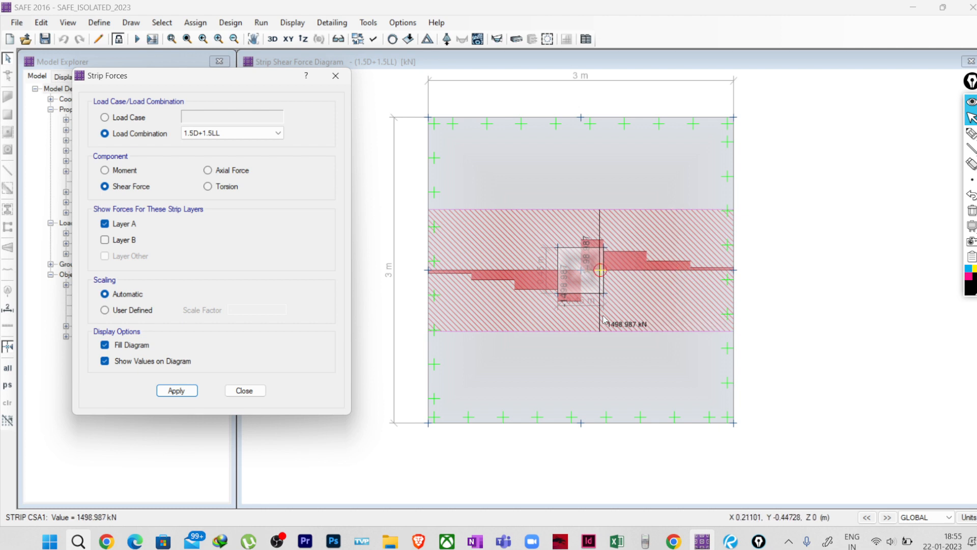
- Draw a vertical pen line from the column's positive-X face down past the edge of the layer A strip
left_click(970, 134)
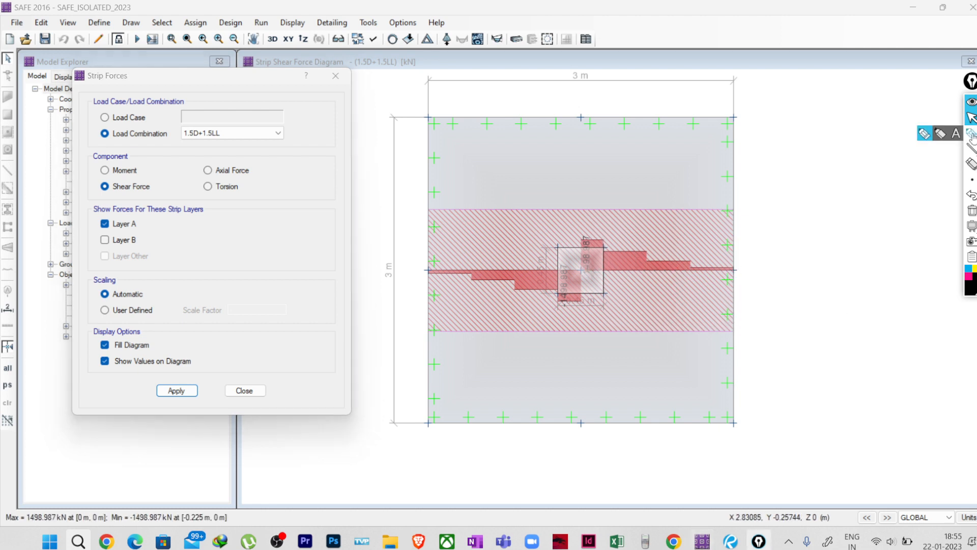
left_click_drag(604, 275, 602, 351)
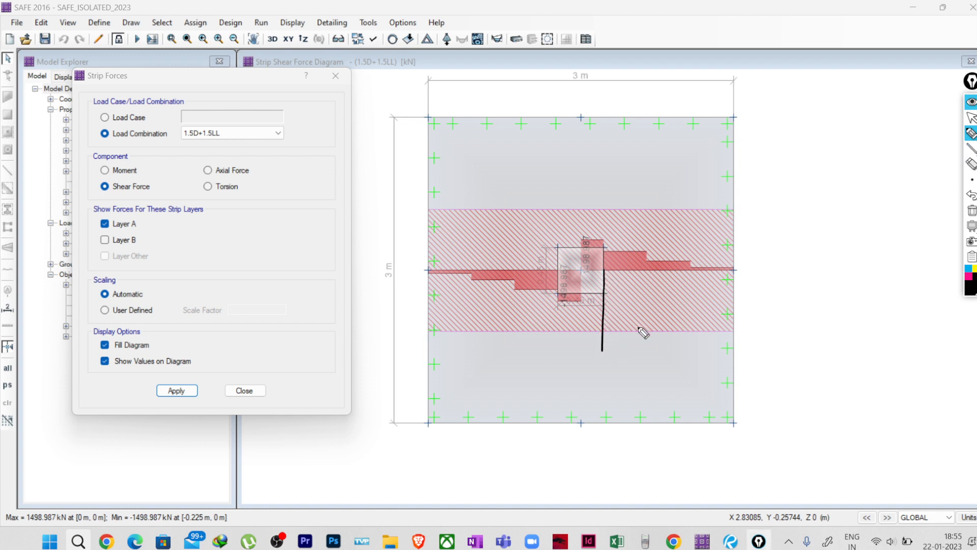
left_click(971, 118)
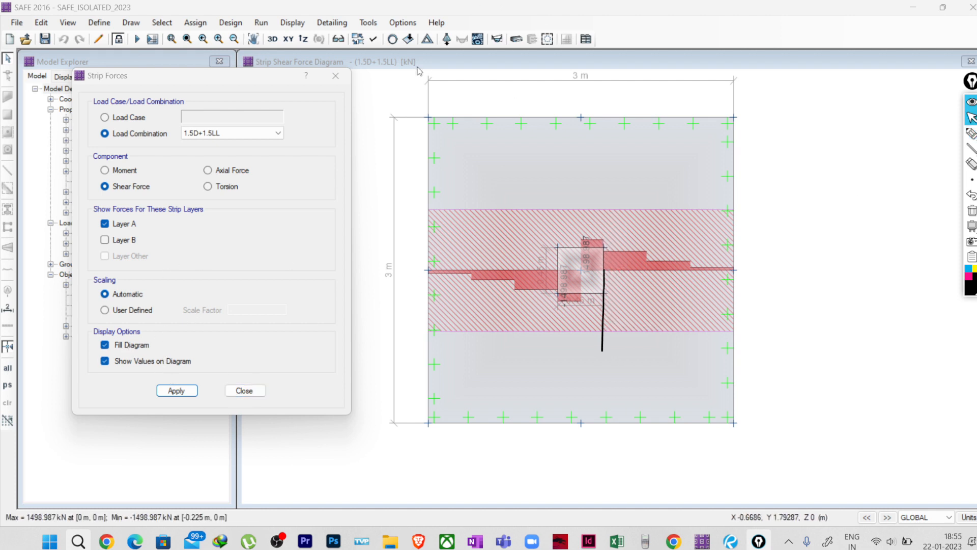
- Return to the undeformed plan view and circle the cursor coordinate read-out with the annotation pen
left_click(392, 39)
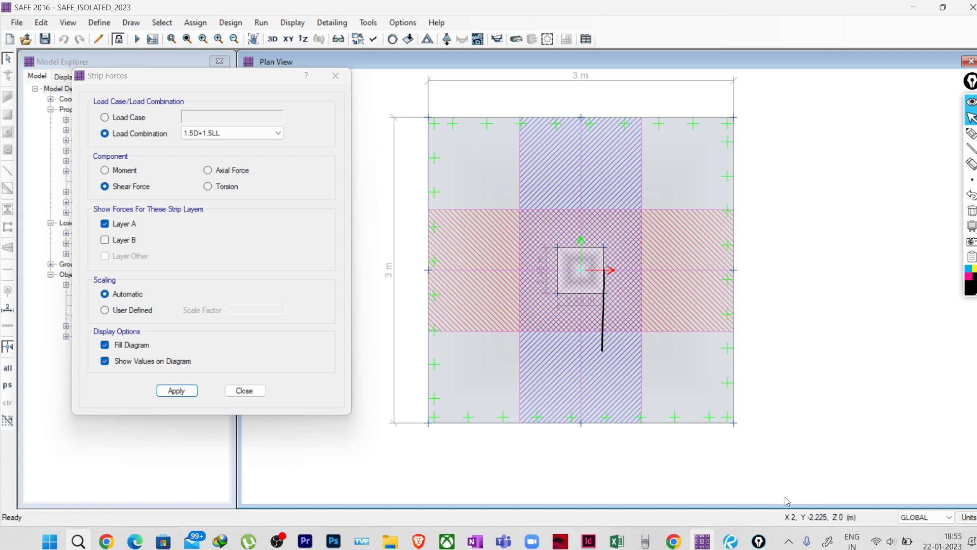
left_click(971, 133)
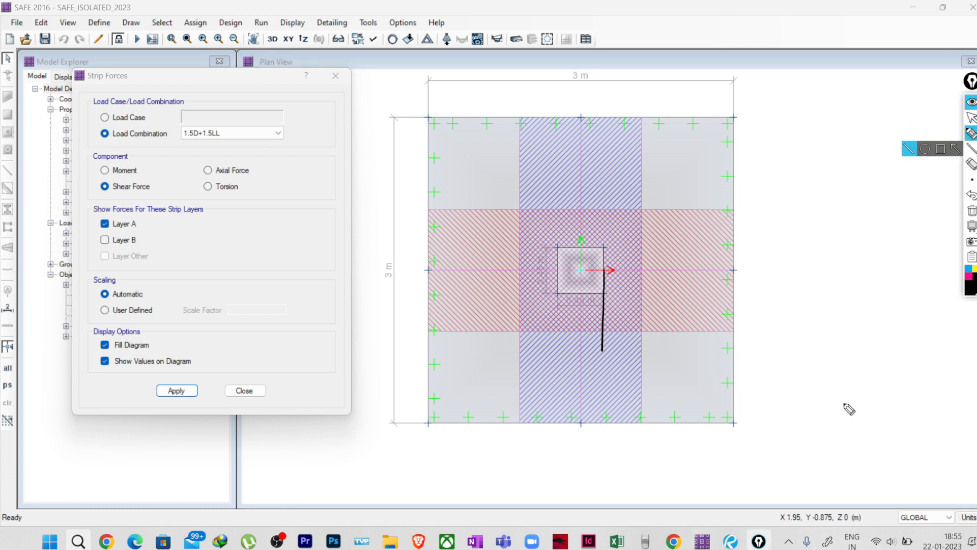
mouse_move(837, 504)
left_mouse_down()
mouse_move(808, 541)
mouse_move(769, 525)
left_mouse_up()
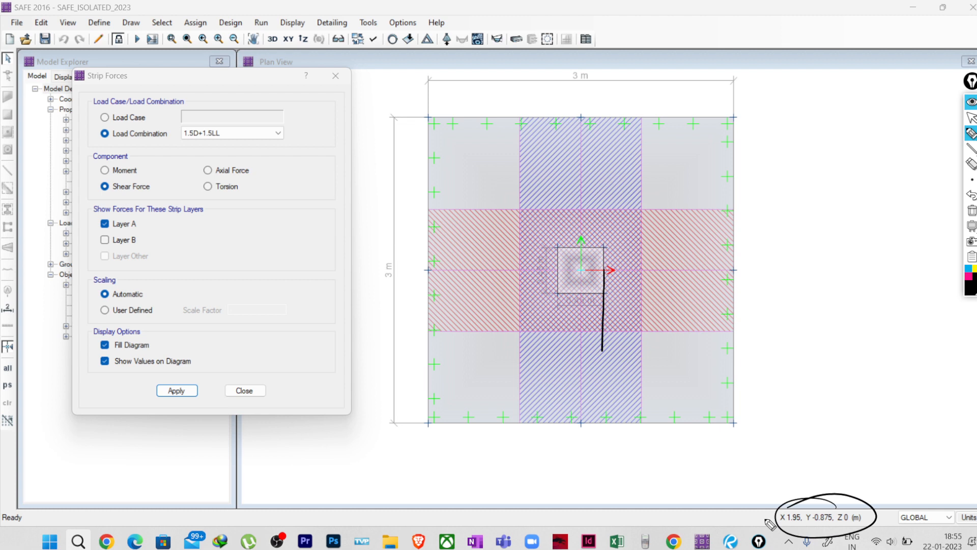
left_click(970, 117)
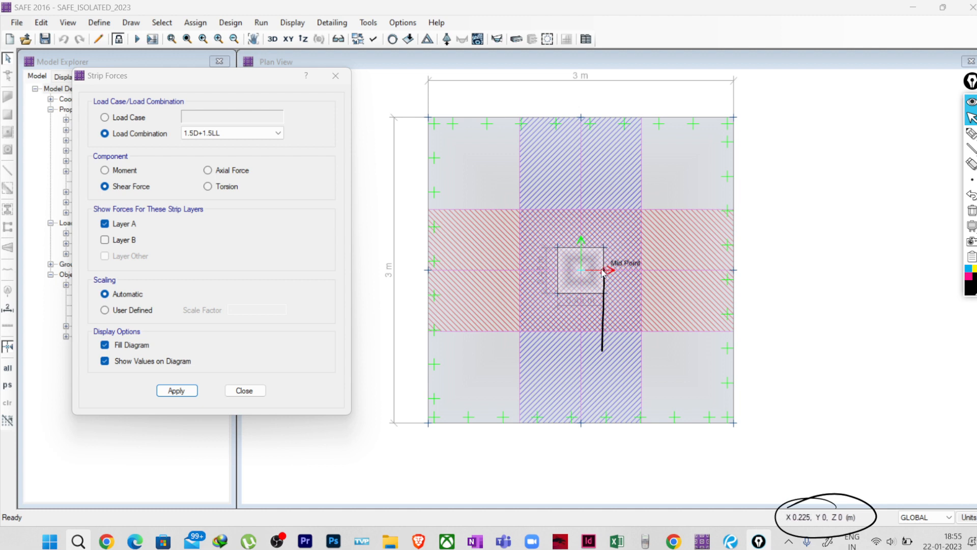
- Handwrite x = 0.225 at the column face, note d = 740 mm, and write out the sum 0.225 + 0.740 = 0.965
left_click(971, 133)
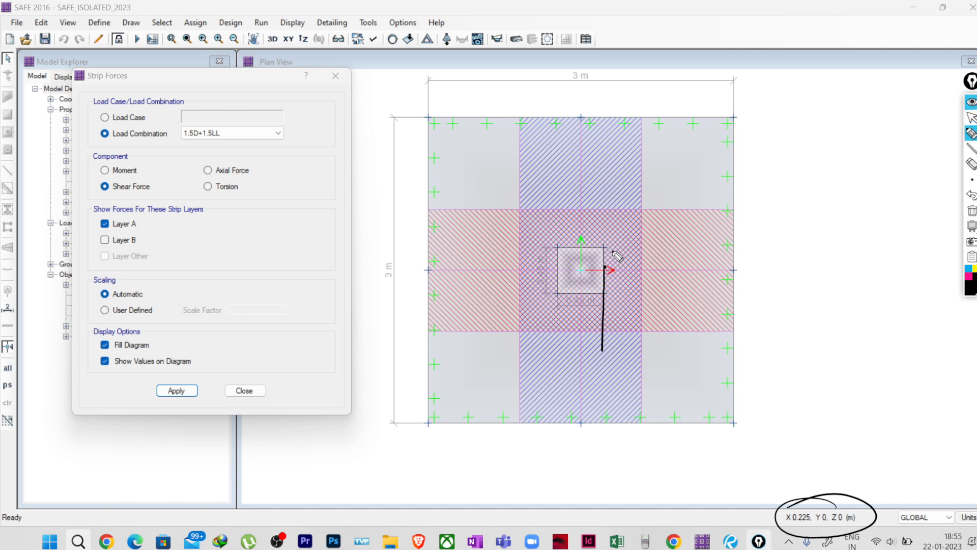
left_click_drag(613, 247, 654, 180)
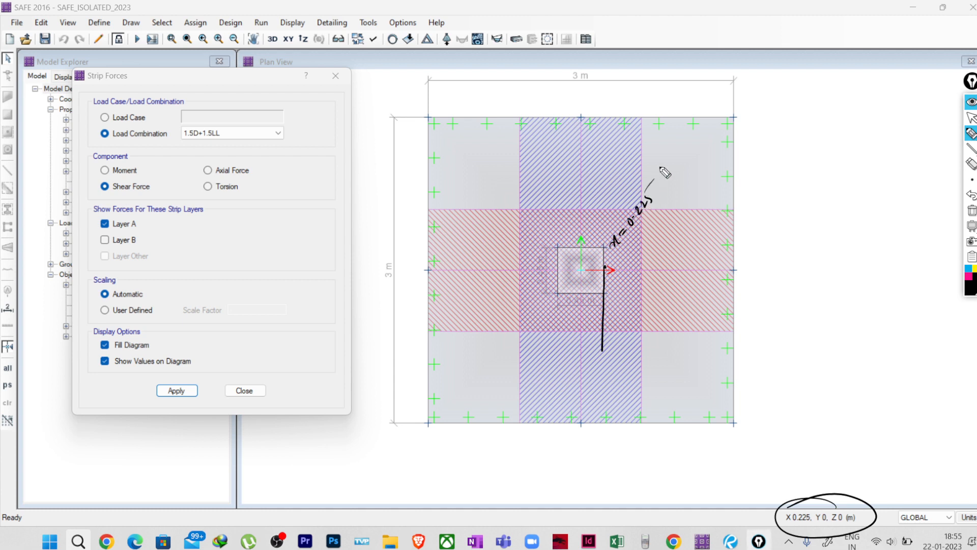
mouse_move(824, 187)
left_mouse_down()
mouse_move(829, 196)
mouse_move(909, 130)
left_mouse_up()
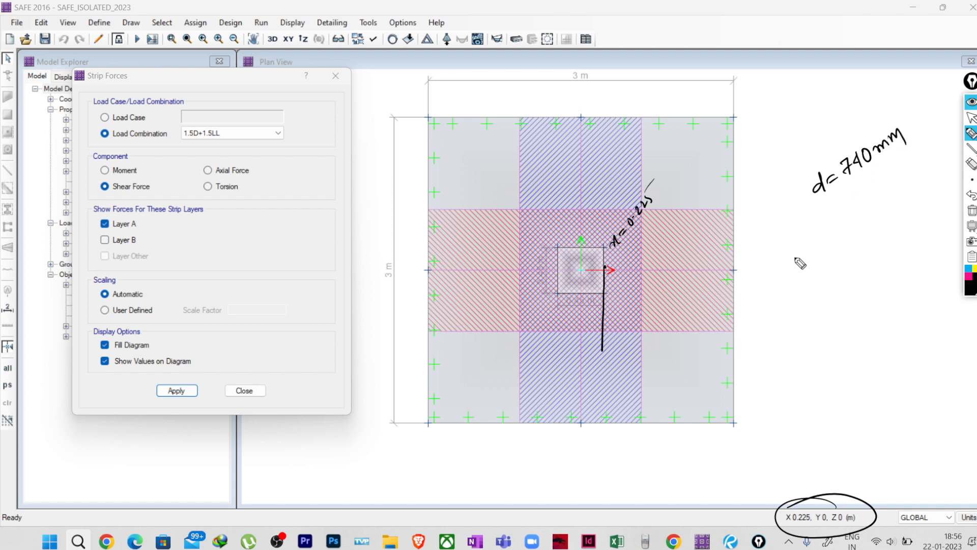
mouse_move(820, 225)
left_mouse_down()
mouse_move(824, 234)
mouse_move(842, 224)
mouse_move(865, 195)
left_mouse_up()
left_click_drag(809, 266, 829, 255)
mouse_move(817, 258)
left_mouse_down()
mouse_move(819, 269)
mouse_move(830, 248)
mouse_move(874, 224)
left_mouse_up()
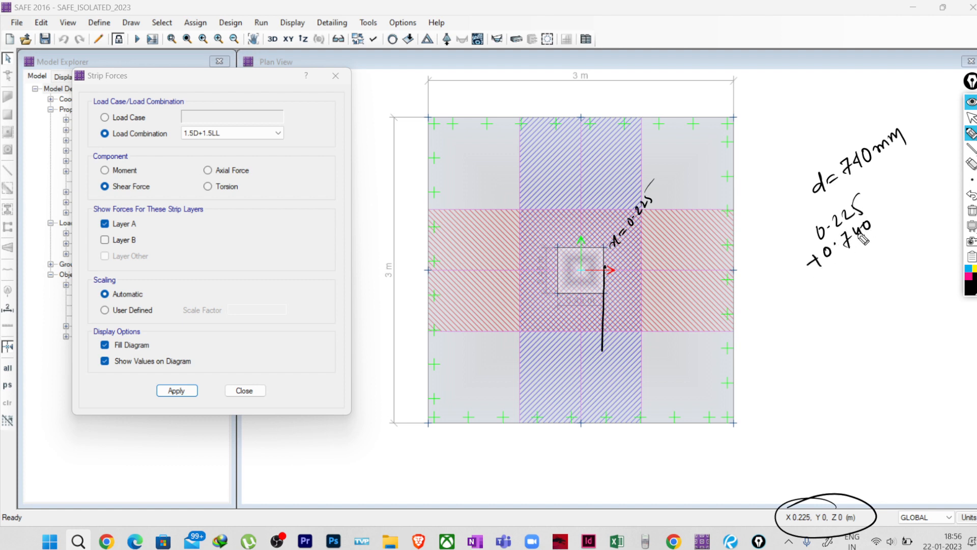
left_click_drag(820, 278, 892, 230)
mouse_move(881, 246)
left_mouse_down()
mouse_move(841, 289)
mouse_move(847, 275)
left_mouse_up()
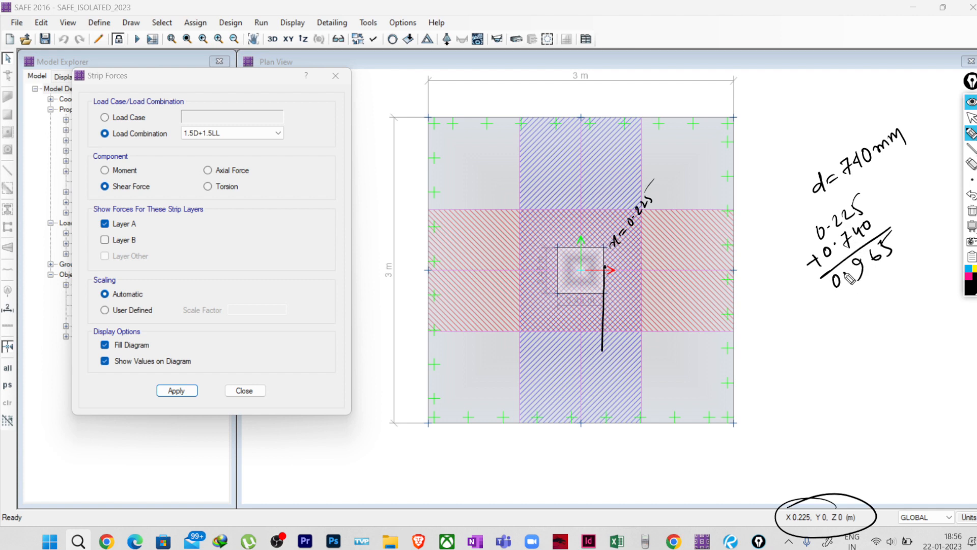
- Mark the one-way shear section beyond the column's positive-X face and annotate its offset as d = 740 mm
left_click(970, 117)
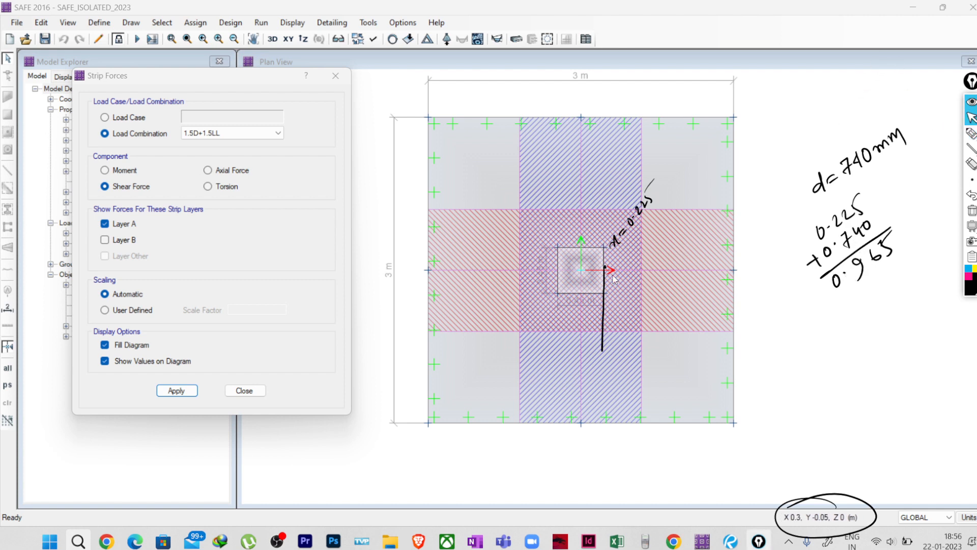
left_click(681, 272)
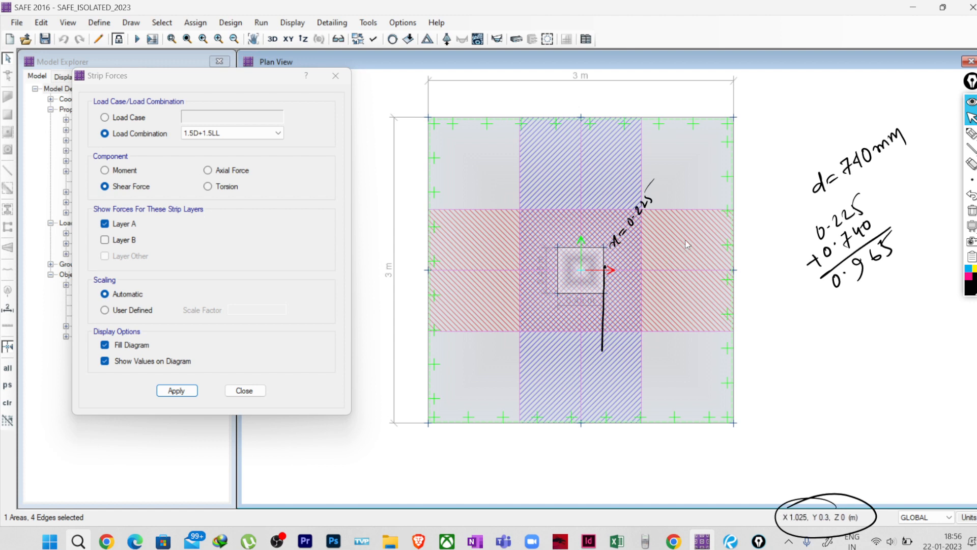
left_click(970, 133)
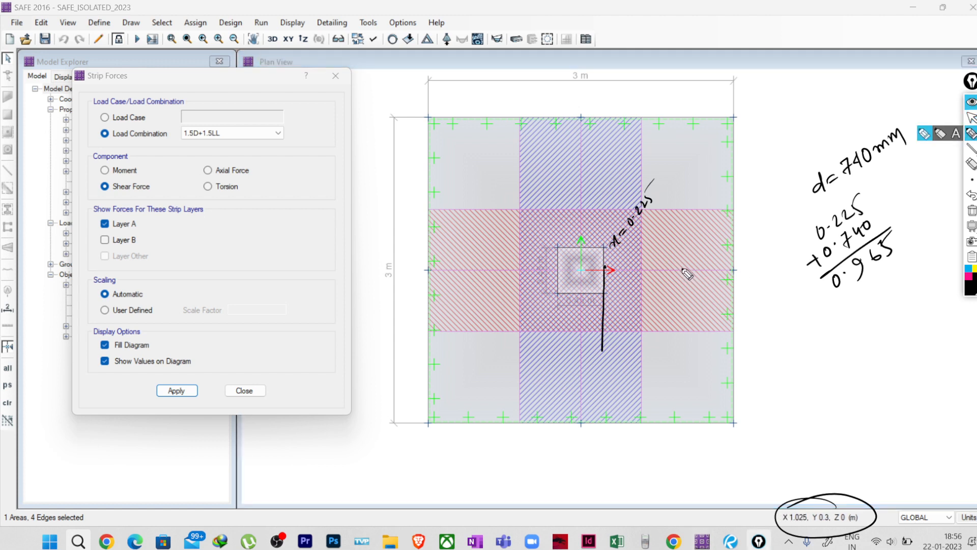
left_click_drag(681, 265, 684, 346)
mouse_move(603, 349)
left_mouse_down()
mouse_move(689, 335)
mouse_move(607, 336)
mouse_move(647, 372)
mouse_move(663, 365)
left_mouse_up()
mouse_move(668, 359)
left_mouse_down()
mouse_move(677, 356)
mouse_move(671, 370)
left_mouse_up()
left_click_drag(667, 363, 718, 359)
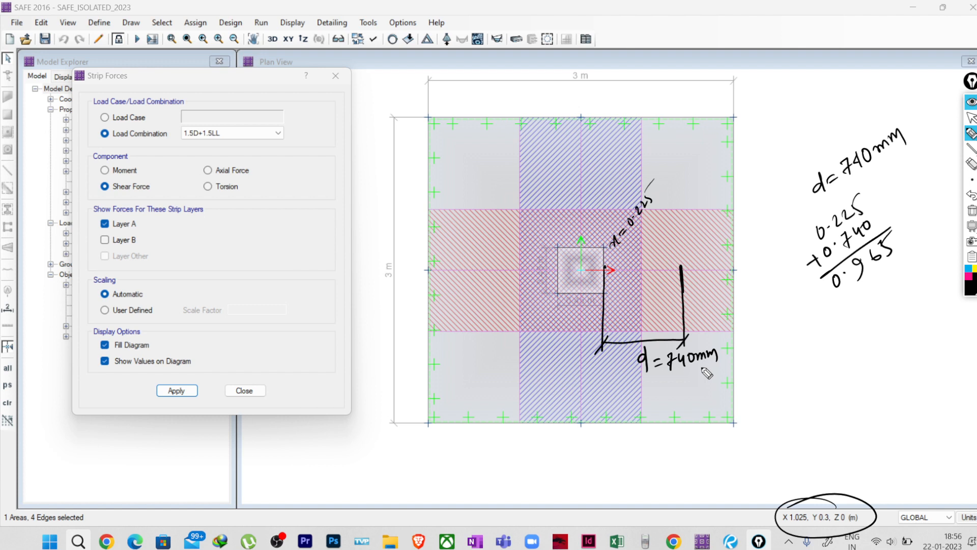
- Mark the matching shear section beyond the column's negative-X face and annotate its offset as d = 740 mm
left_click_drag(559, 294, 558, 342)
left_click(971, 117)
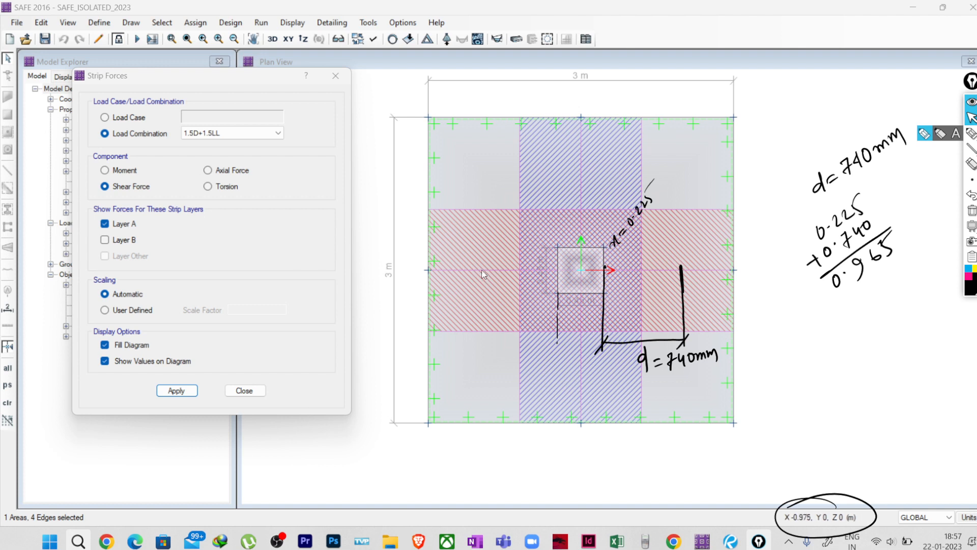
left_click(971, 133)
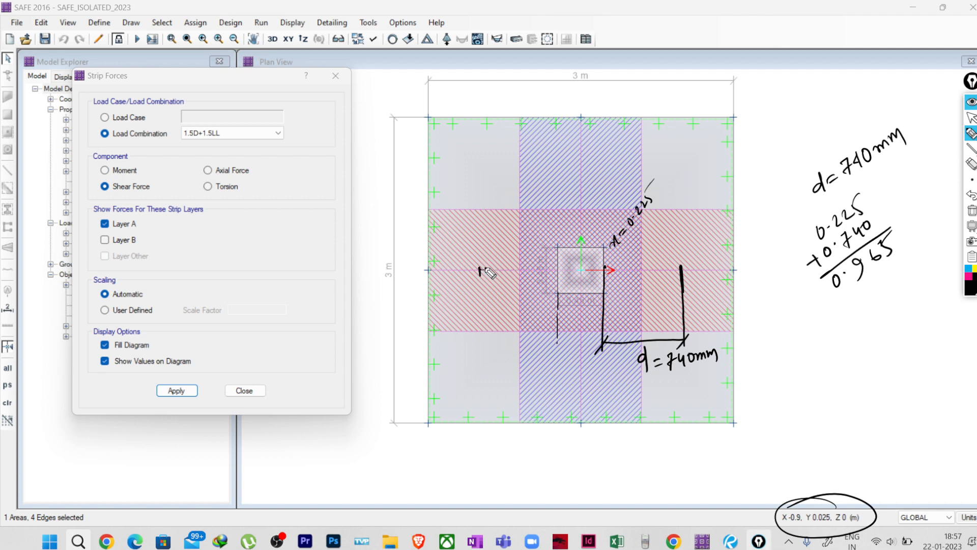
mouse_move(480, 279)
left_mouse_down()
mouse_move(481, 352)
mouse_move(560, 350)
mouse_move(553, 358)
left_mouse_up()
mouse_move(485, 346)
left_mouse_down()
mouse_move(475, 362)
mouse_move(495, 372)
left_mouse_up()
left_click_drag(503, 363, 503, 376)
left_click_drag(505, 369, 511, 368)
left_click_drag(505, 373, 553, 367)
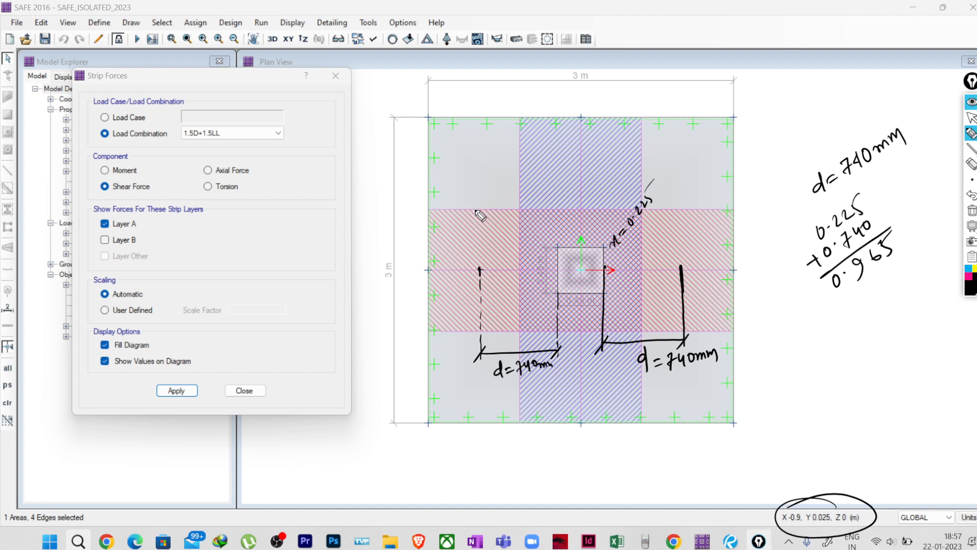
- Extend both critical section lines across the layer A strip width and add section-cut arrows to the negative-X one
left_click_drag(476, 209, 479, 279)
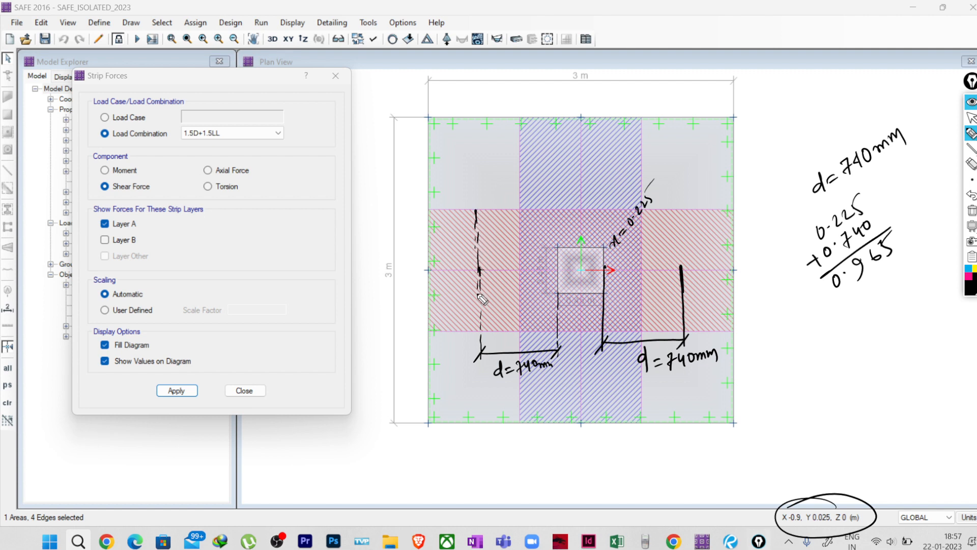
left_click_drag(477, 210, 478, 332)
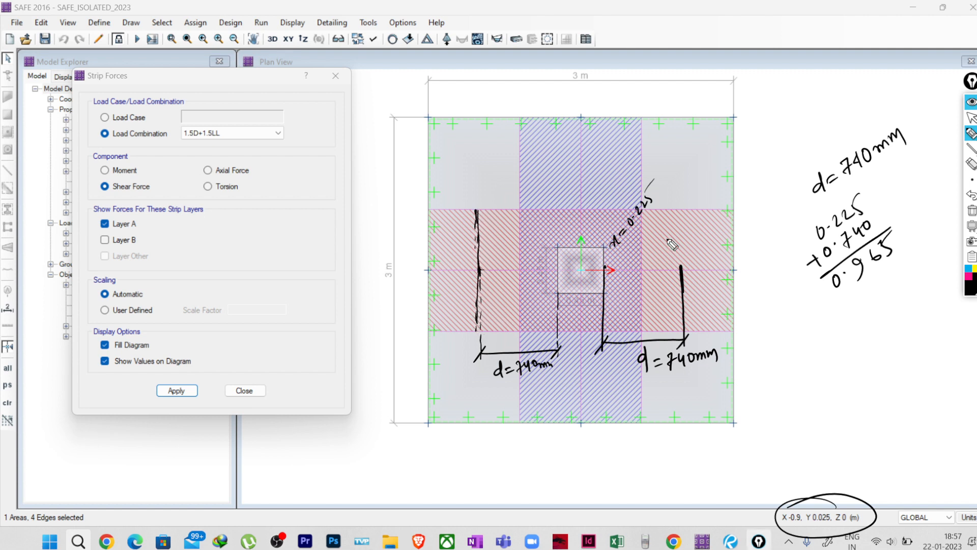
left_click_drag(680, 209, 680, 321)
mouse_move(483, 97)
left_mouse_down()
mouse_move(481, 187)
mouse_move(480, 110)
left_mouse_up()
left_click_drag(478, 378, 484, 453)
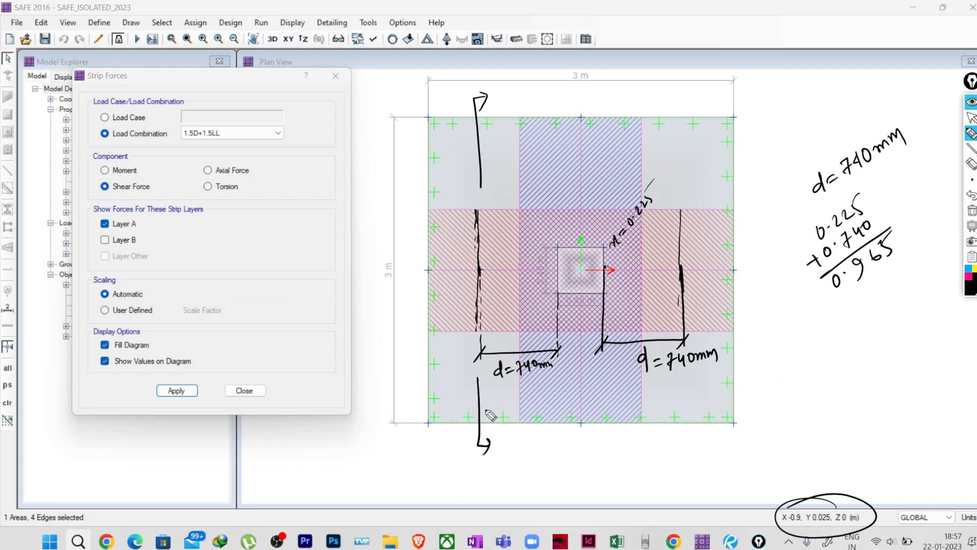
- Sketch the strip's rectangular cross-section beside the plan, labelling its width 1200 and adding a depth dimension
mouse_move(767, 349)
left_mouse_down()
mouse_move(770, 391)
mouse_move(942, 337)
left_mouse_up()
left_click_drag(770, 391, 957, 381)
left_click_drag(945, 338, 948, 382)
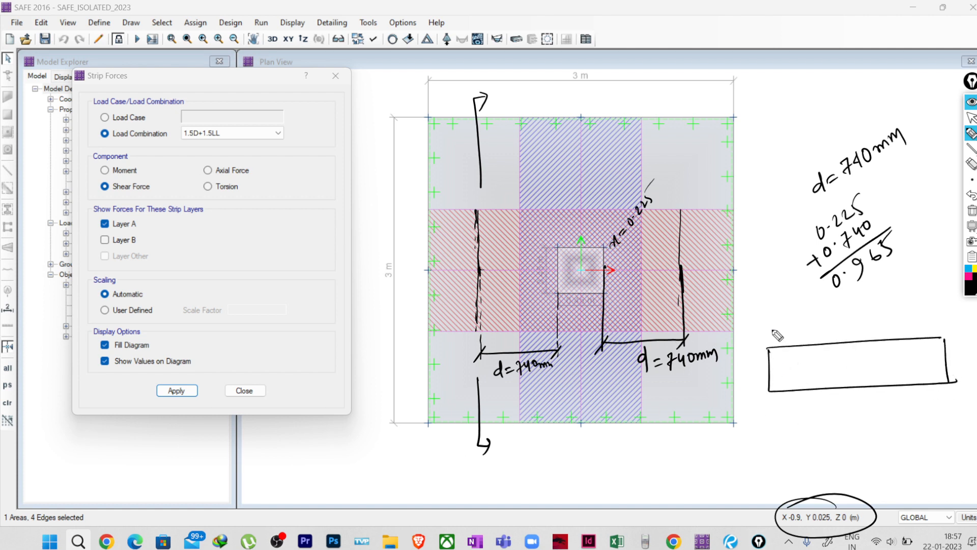
mouse_move(766, 319)
left_mouse_down()
mouse_move(765, 336)
mouse_move(942, 317)
left_mouse_up()
left_click_drag(942, 312, 942, 324)
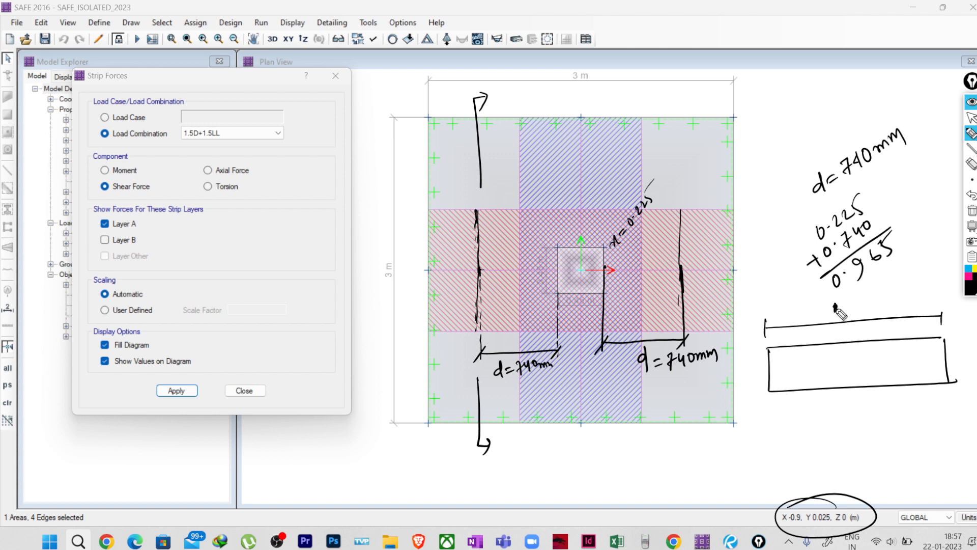
left_click_drag(836, 306, 837, 318)
mouse_move(841, 305)
left_mouse_down()
mouse_move(852, 313)
mouse_move(872, 298)
left_mouse_up()
mouse_move(951, 337)
left_mouse_down()
mouse_move(968, 336)
mouse_move(960, 380)
left_mouse_up()
mouse_move(955, 382)
left_mouse_down()
mouse_move(968, 379)
mouse_move(967, 367)
left_mouse_up()
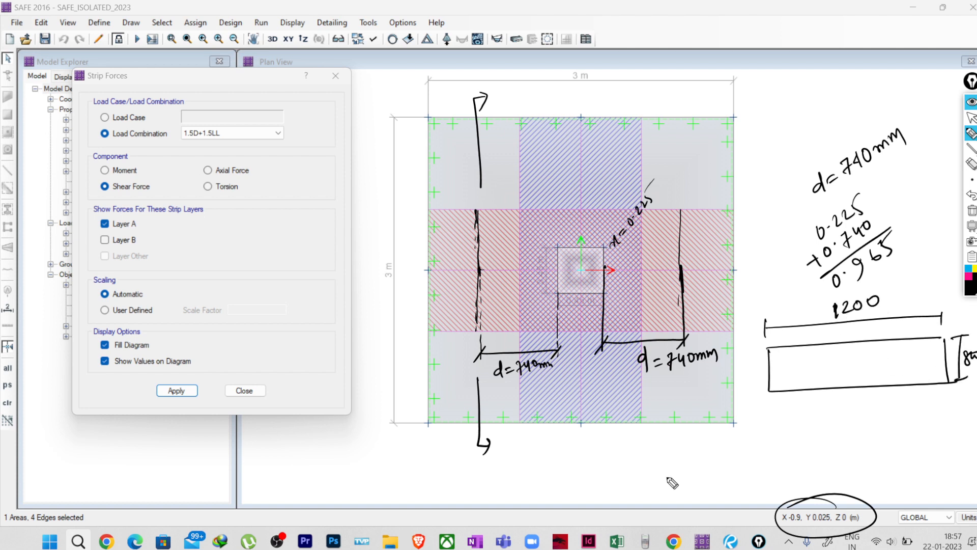
- Hatch the sketched 1200-wide strip cross-section and add magenta arrows along it to represent the shear acting on the section
right_click(793, 357)
left_click_drag(793, 347, 770, 389)
mouse_move(806, 344)
left_mouse_down()
mouse_move(775, 390)
mouse_move(799, 388)
left_mouse_up()
left_click_drag(861, 341, 822, 388)
left_click_drag(880, 340, 845, 387)
left_click_drag(907, 340, 889, 376)
mouse_move(939, 338)
left_mouse_down()
mouse_move(914, 373)
mouse_move(919, 366)
mouse_move(813, 367)
left_mouse_up()
left_click(968, 278)
mouse_move(780, 356)
left_mouse_down()
mouse_move(784, 376)
mouse_move(792, 373)
left_mouse_up()
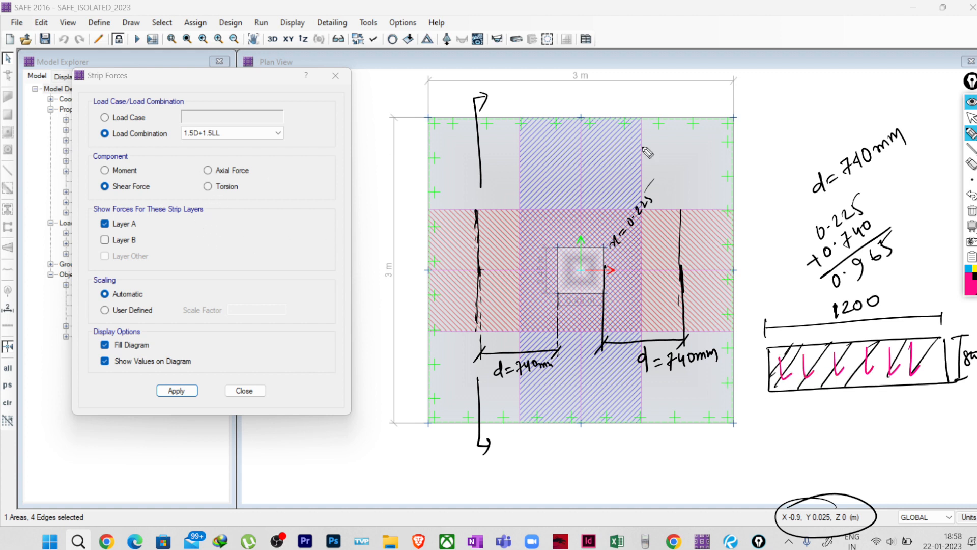
- Display the layer A strip shear force diagram for 1.5D+1.5LL and read the shear at the critical sections
left_click(972, 118)
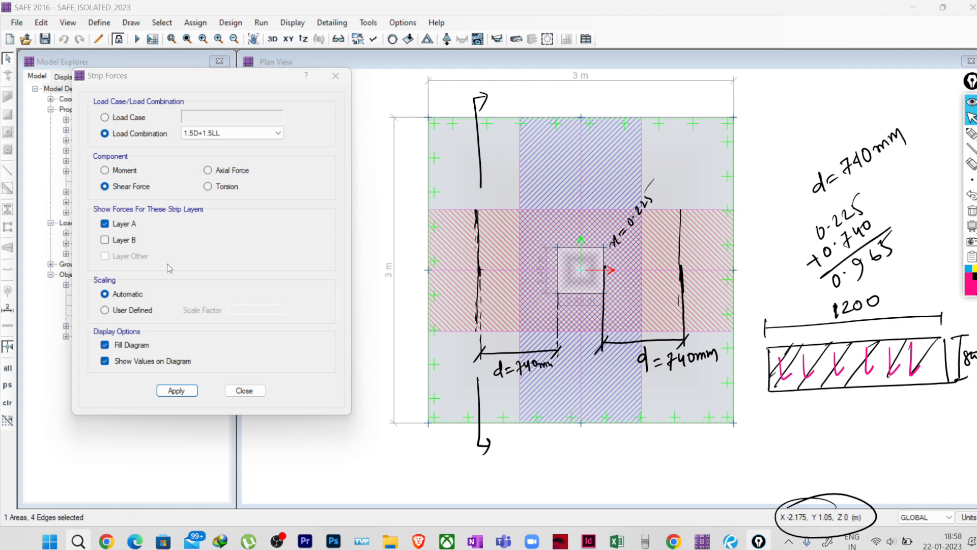
left_click(176, 391)
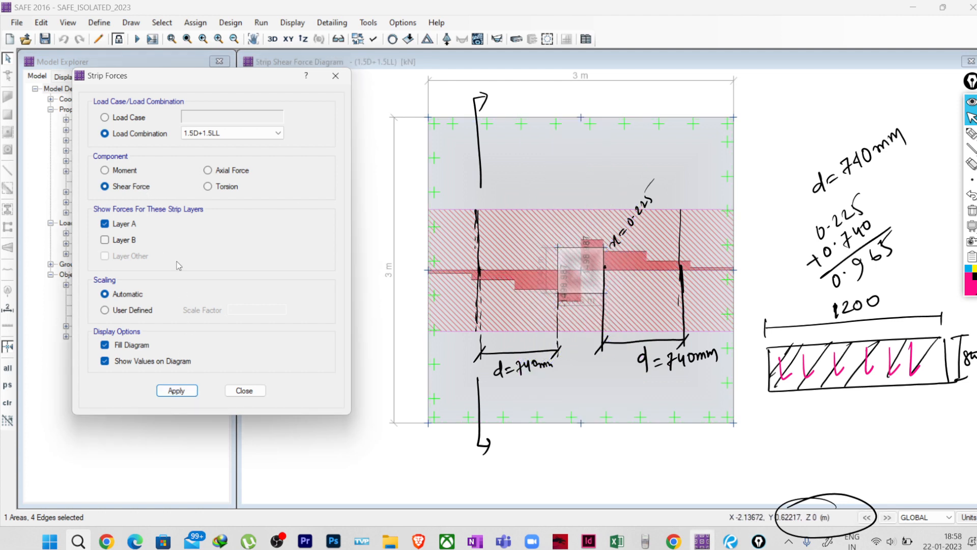
left_click(484, 274)
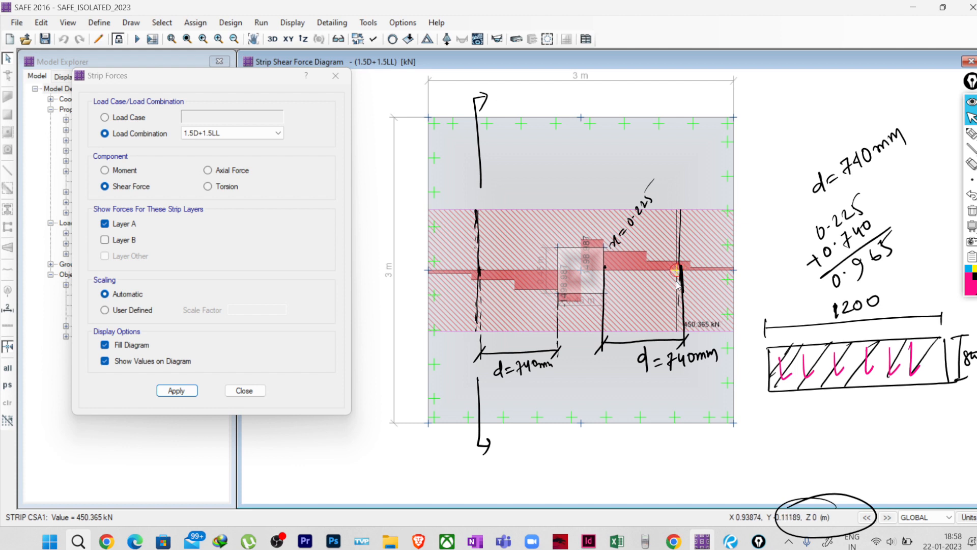
- Erase all existing annotations and write Vu = 450.365 kN beside the plan
left_click(971, 133)
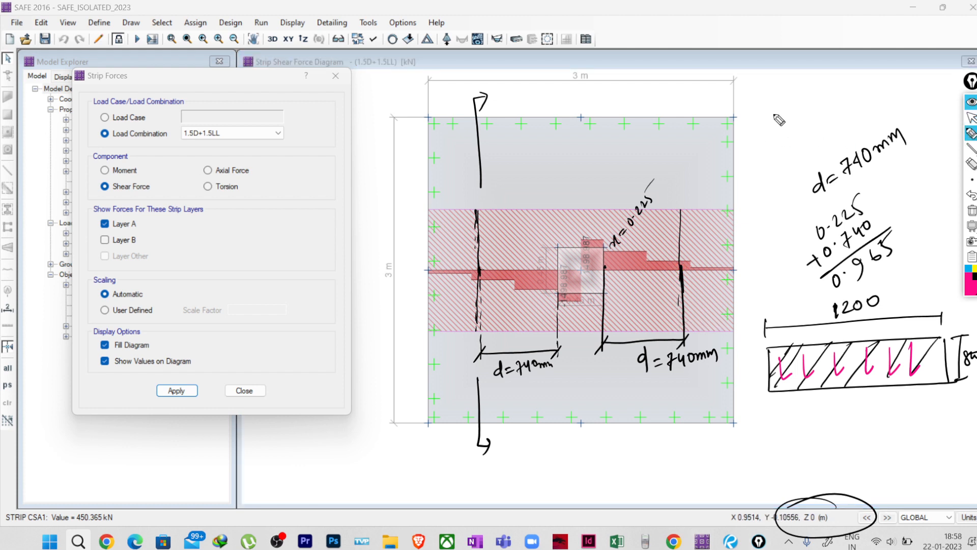
left_click(972, 213)
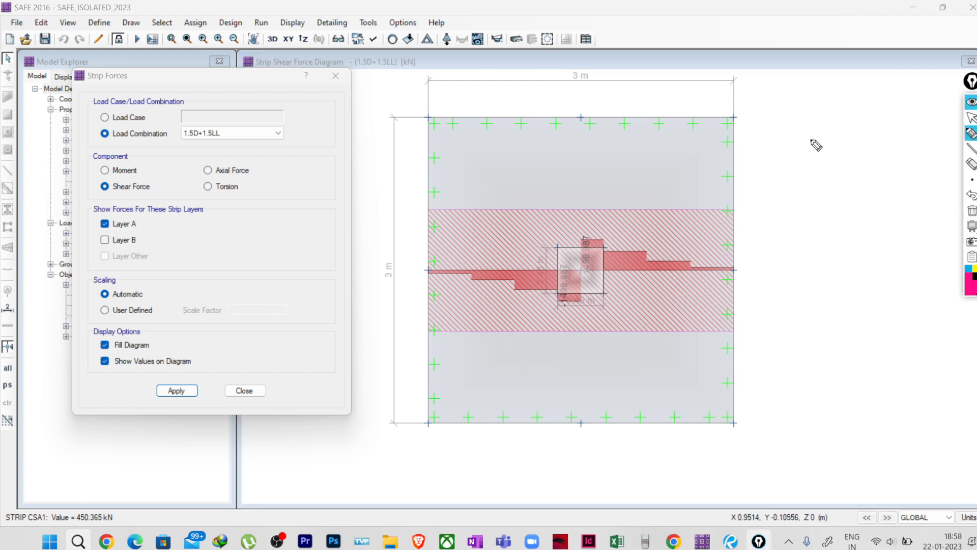
left_click(970, 133)
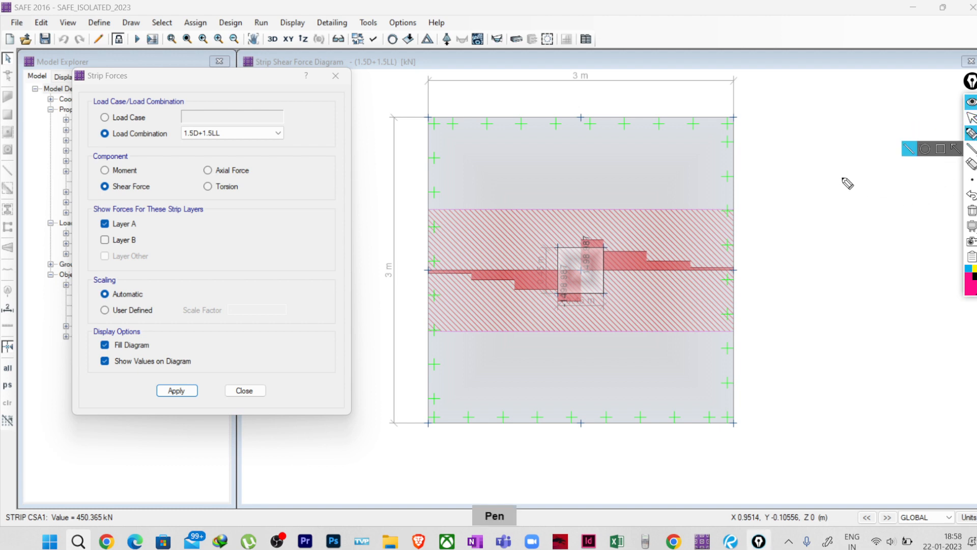
mouse_move(780, 177)
left_mouse_down()
mouse_move(790, 192)
mouse_move(798, 174)
mouse_move(818, 179)
mouse_move(928, 132)
left_mouse_up()
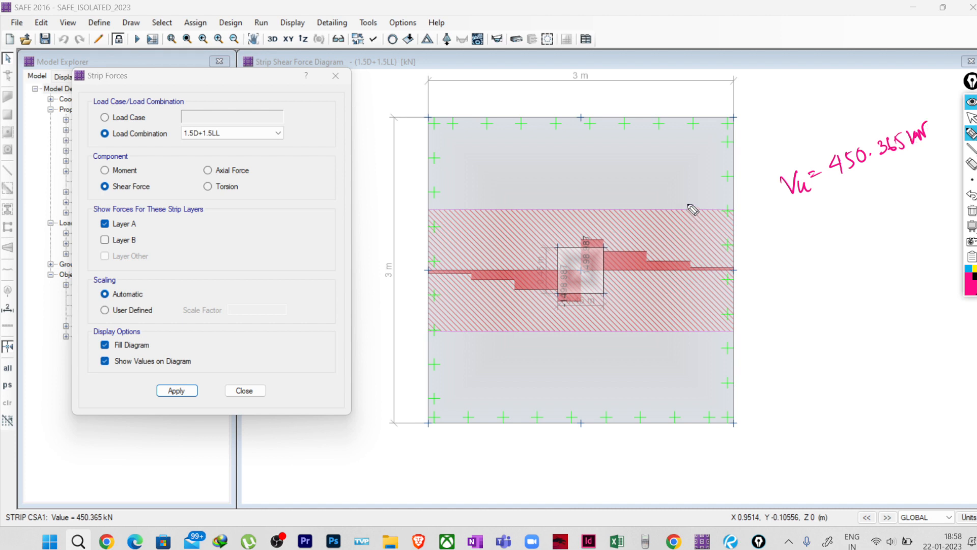
- Draw a dimension line across the layer A strip's width and label it 1200mm
mouse_move(741, 210)
left_mouse_down()
mouse_move(757, 209)
mouse_move(753, 326)
mouse_move(755, 199)
left_mouse_up()
left_click_drag(757, 313, 745, 334)
mouse_move(763, 263)
left_mouse_down()
mouse_move(765, 273)
mouse_move(775, 269)
left_mouse_up()
left_click_drag(780, 259, 828, 259)
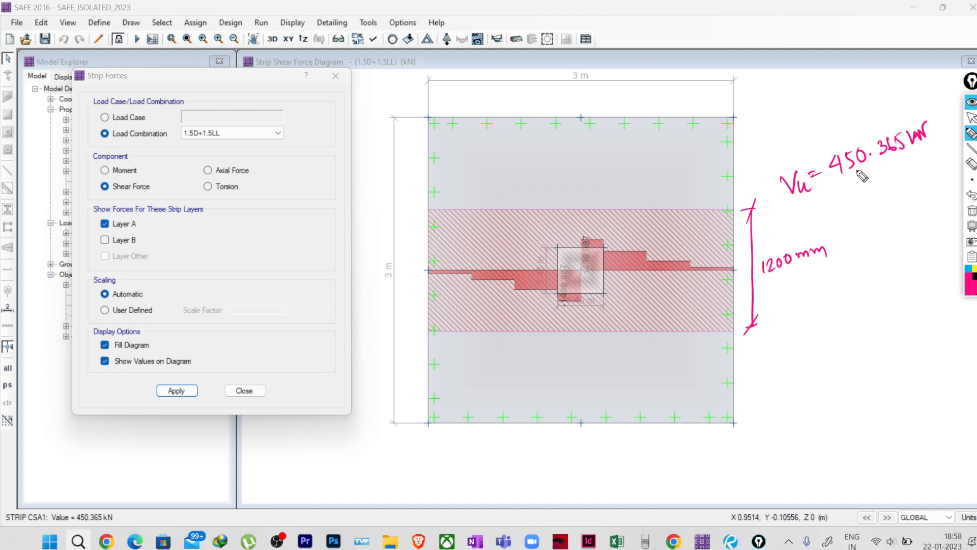
- Underline the shear value and write the division 450.365 kN over 1.2 m, followed by an equals sign
left_click_drag(841, 176, 908, 148)
left_click_drag(809, 300, 816, 312)
mouse_move(812, 304)
left_mouse_down()
mouse_move(810, 320)
mouse_move(868, 288)
left_mouse_up()
left_click(847, 301)
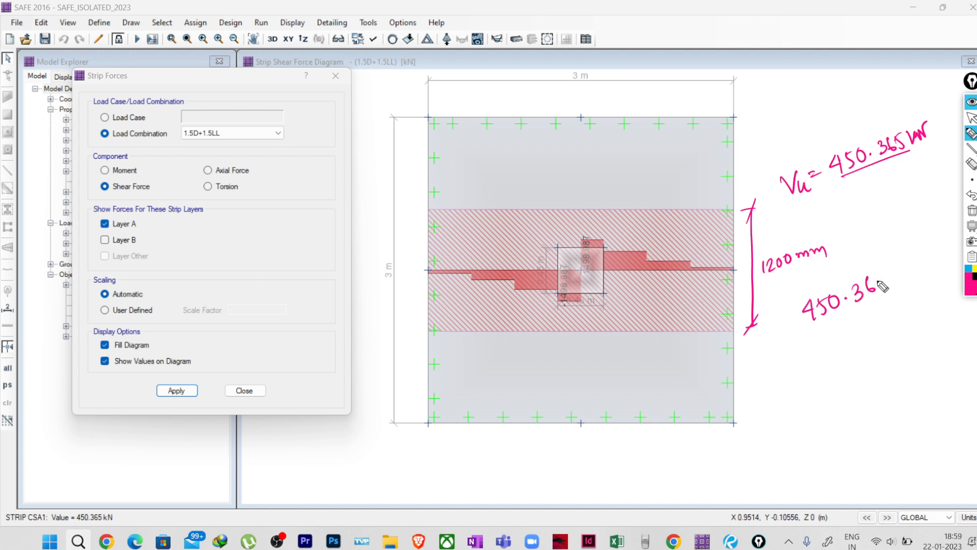
left_click_drag(879, 279, 881, 292)
mouse_move(894, 269)
left_mouse_down()
mouse_move(900, 283)
mouse_move(909, 263)
left_mouse_up()
left_click_drag(804, 330, 921, 289)
mouse_move(843, 327)
left_mouse_down()
mouse_move(845, 340)
mouse_move(889, 329)
left_mouse_up()
left_click(852, 329)
left_click_drag(801, 390, 811, 387)
left_click_drag(804, 394, 815, 392)
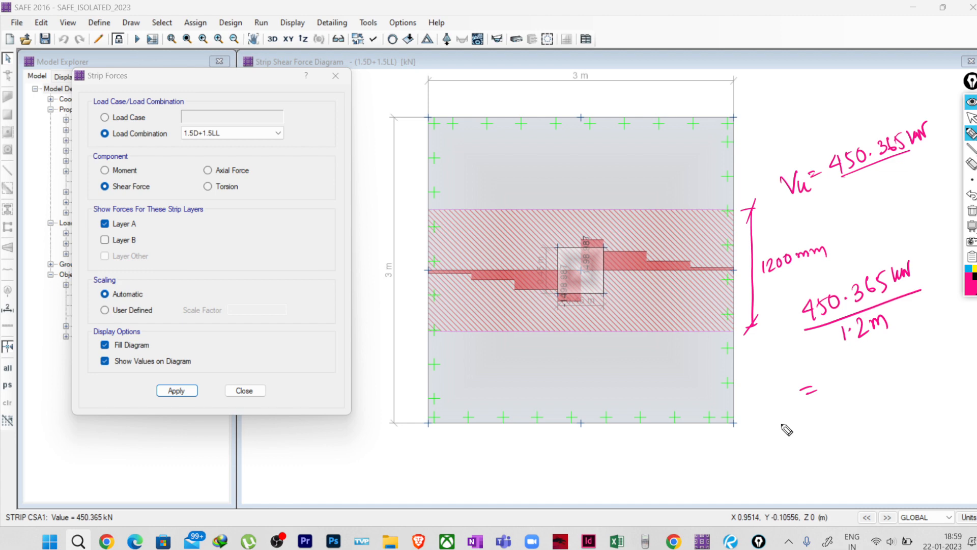
- Switch to the fx-991ES PLUS calculator emulator and calculate 450.365 ÷ 1.2 to get the shear per metre
left_click(971, 118)
left_click(645, 541)
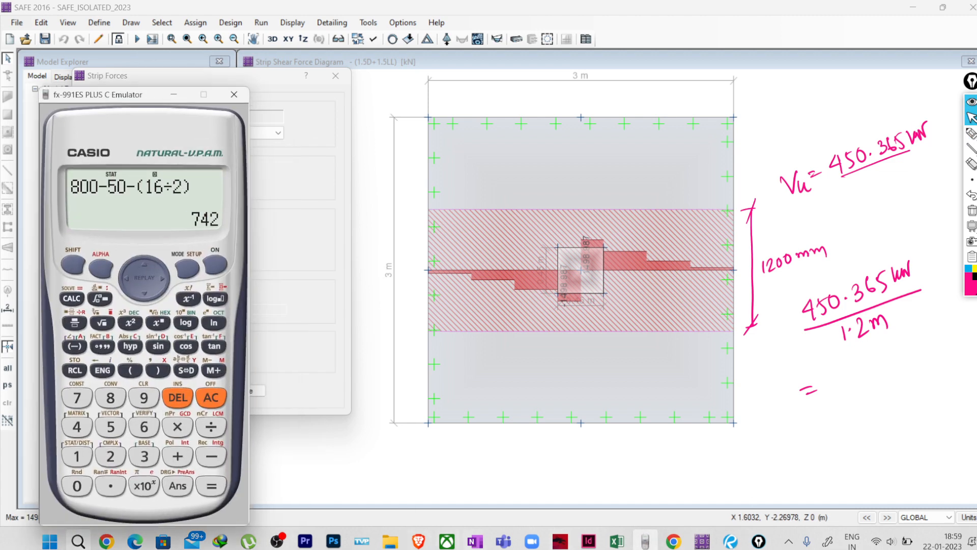
left_click(207, 268)
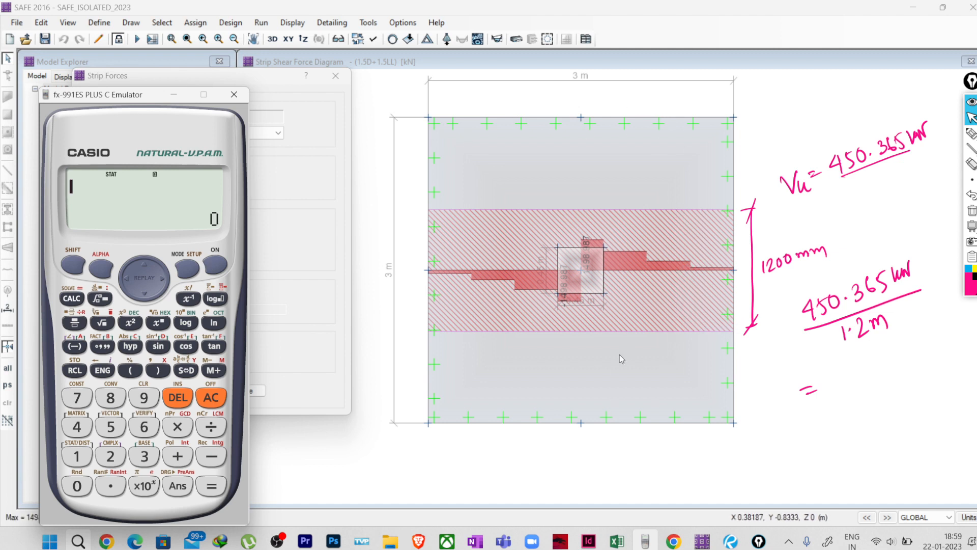
left_click(77, 426)
left_click(111, 426)
left_click(77, 486)
left_click(123, 490)
left_click(146, 458)
left_click(144, 426)
left_click(122, 429)
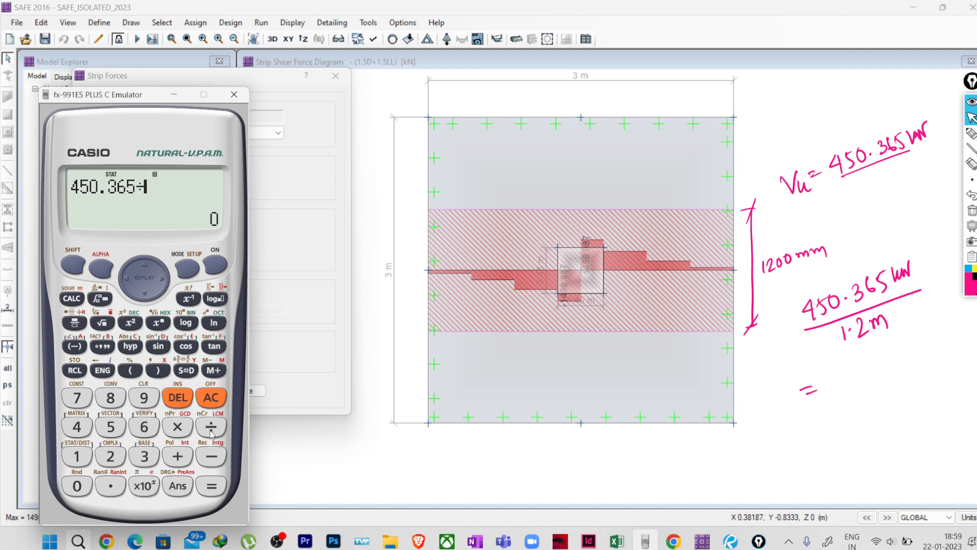
left_click(77, 456)
left_click(111, 486)
left_click(110, 456)
left_click(209, 486)
- Recheck the diagram shear, then strike out 450.365 and write and underline 375.304 kN/m as the replacement Vu value
left_click(970, 134)
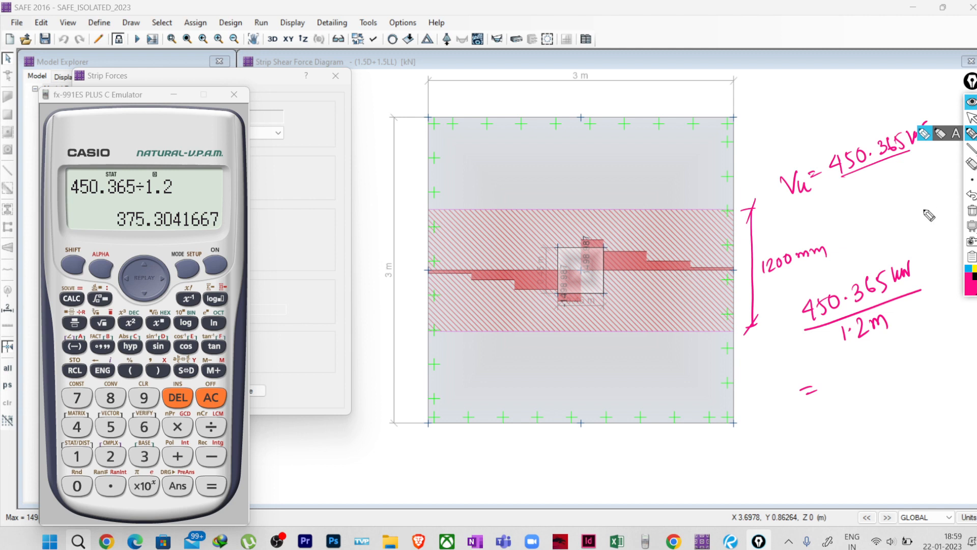
left_click(970, 119)
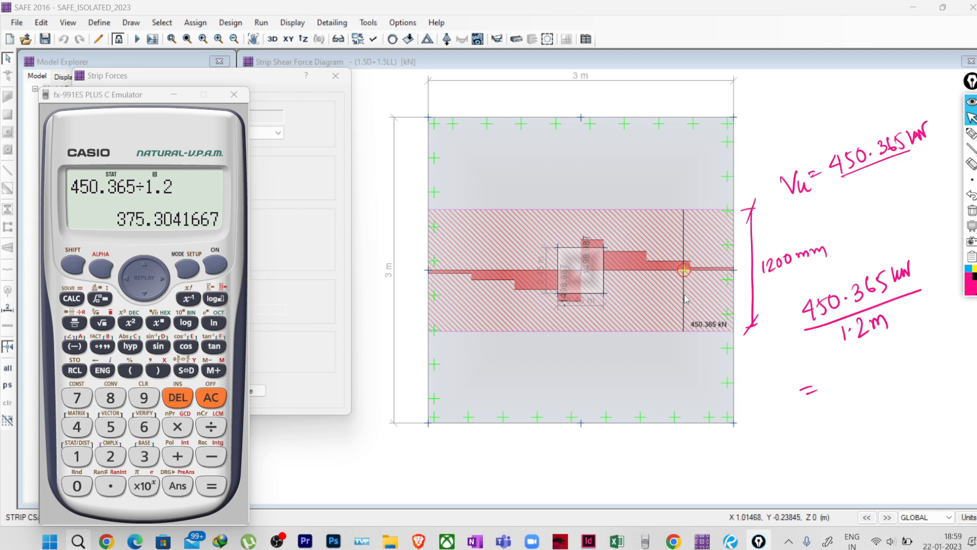
left_click(971, 134)
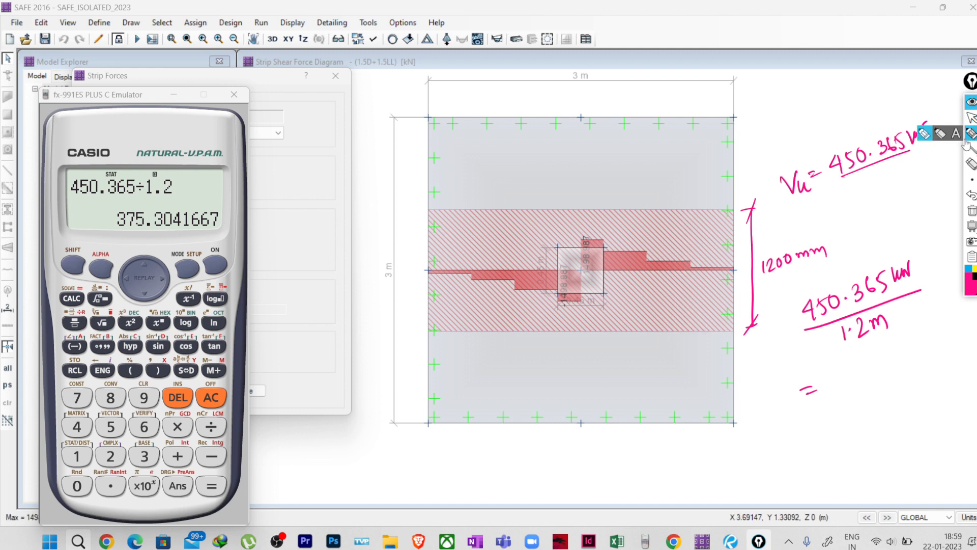
mouse_move(843, 176)
left_mouse_down()
mouse_move(896, 134)
mouse_move(878, 140)
left_mouse_up()
mouse_move(839, 190)
left_mouse_down()
mouse_move(840, 202)
mouse_move(852, 202)
mouse_move(894, 177)
mouse_move(901, 184)
mouse_move(921, 163)
left_mouse_up()
left_click(873, 192)
mouse_move(929, 151)
left_mouse_down()
mouse_move(923, 181)
mouse_move(955, 173)
left_mouse_up()
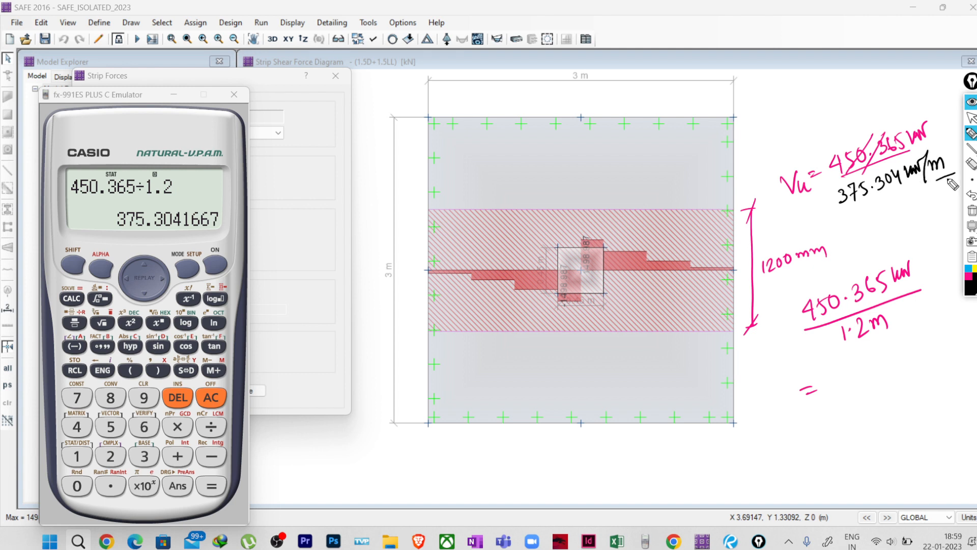
left_click_drag(839, 205, 923, 194)
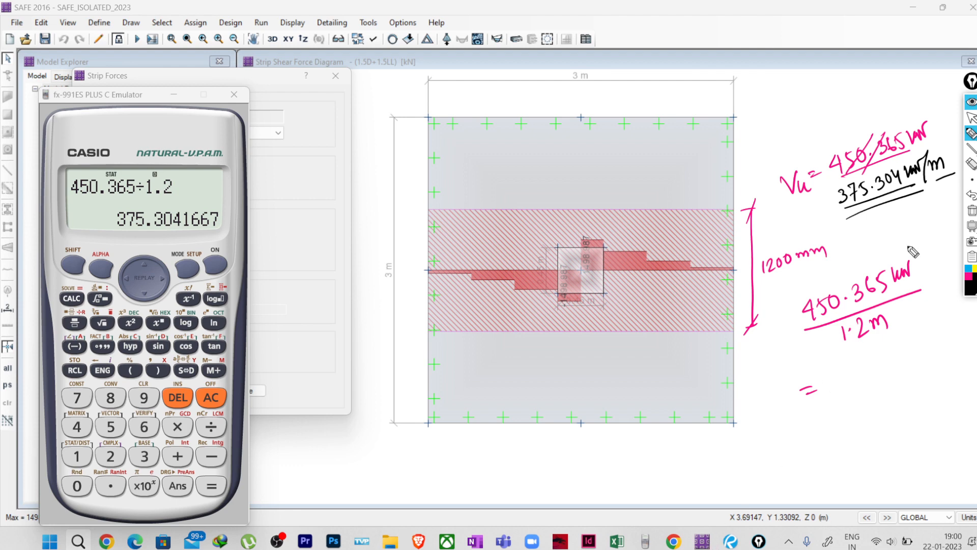
- Switch to the IS 456:2000 PDF in Revu and consult Table 19 for design shear strength, then return to SAFE
left_click(972, 117)
left_click(731, 542)
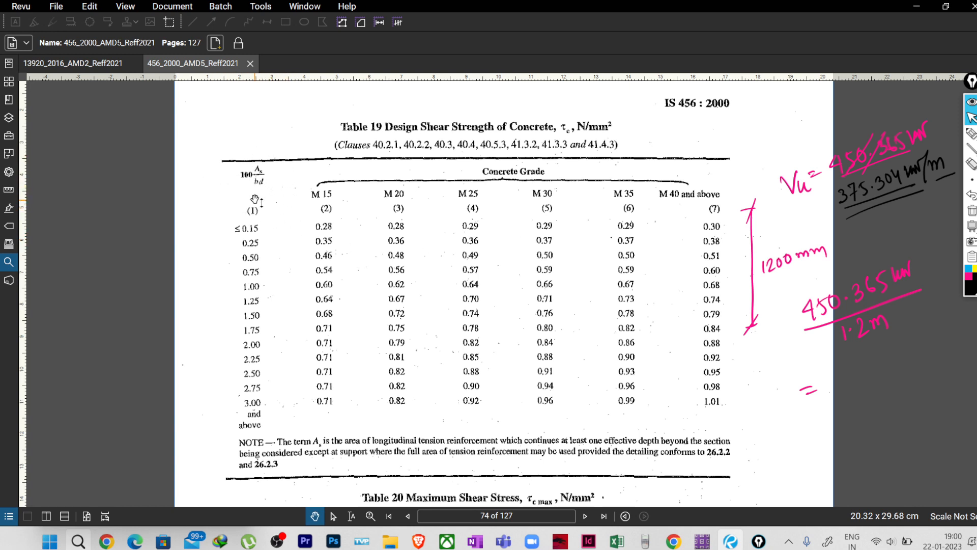
left_click(916, 7)
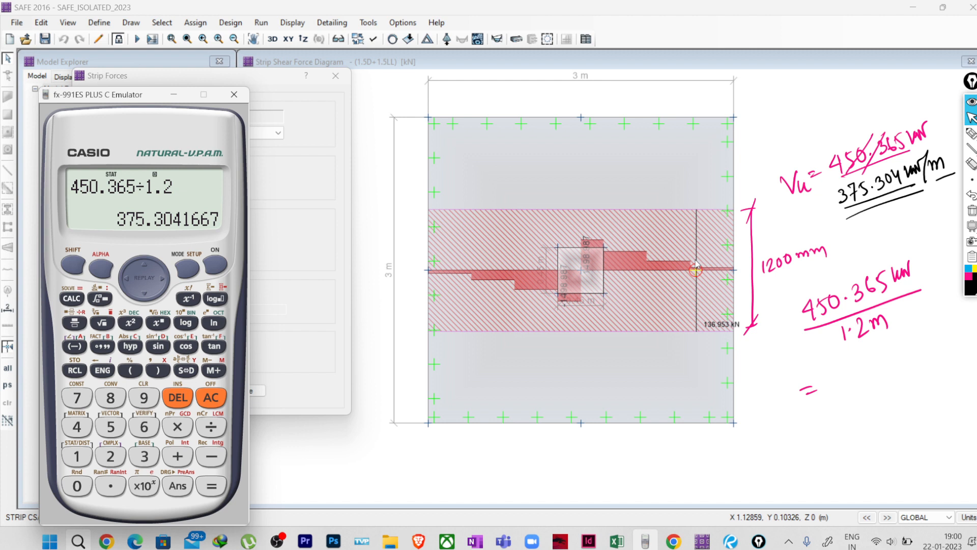
- Outline the layer A strip and sketch its cross-section 1200 wide by 800 deep with a row of bottom bars
left_click(971, 133)
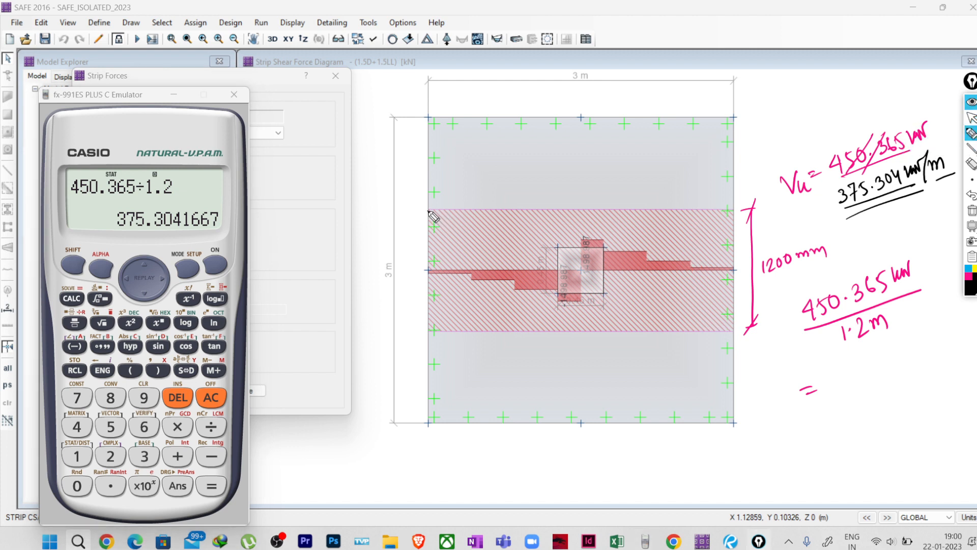
mouse_move(428, 210)
left_mouse_down()
mouse_move(737, 209)
mouse_move(741, 304)
mouse_move(733, 332)
mouse_move(438, 331)
mouse_move(434, 294)
mouse_move(433, 317)
left_mouse_up()
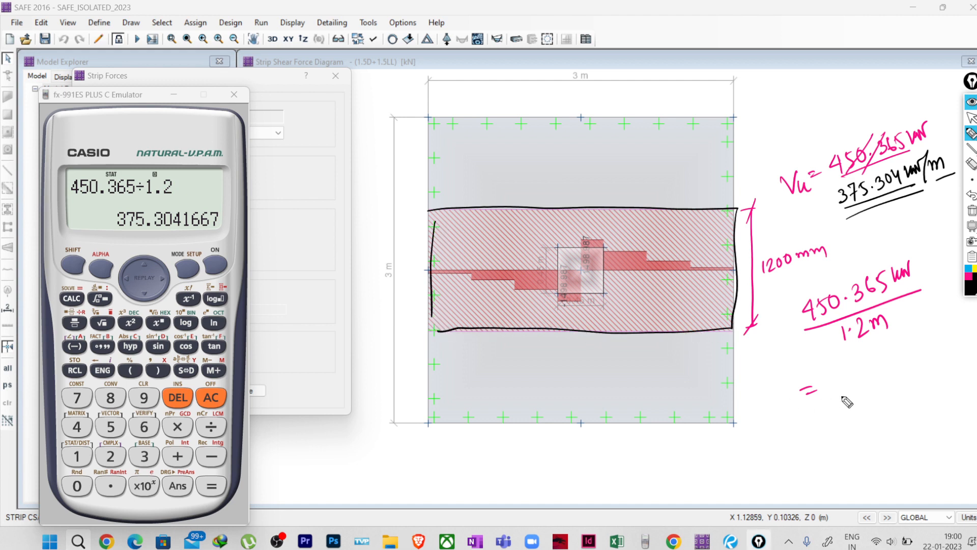
mouse_move(843, 377)
left_mouse_down()
mouse_move(935, 379)
mouse_move(837, 425)
mouse_move(957, 425)
left_mouse_up()
mouse_move(934, 381)
left_mouse_down()
mouse_move(957, 403)
mouse_move(956, 424)
left_mouse_up()
mouse_move(847, 374)
left_mouse_down()
mouse_move(953, 360)
mouse_move(952, 371)
left_mouse_up()
mouse_move(894, 340)
left_mouse_down()
mouse_move(890, 349)
mouse_move(911, 348)
mouse_move(936, 332)
left_mouse_up()
mouse_move(834, 376)
left_mouse_down()
mouse_move(819, 395)
mouse_move(825, 420)
left_mouse_up()
mouse_move(793, 397)
left_mouse_down()
mouse_move(783, 413)
mouse_move(790, 398)
left_mouse_up()
left_click_drag(795, 396, 800, 395)
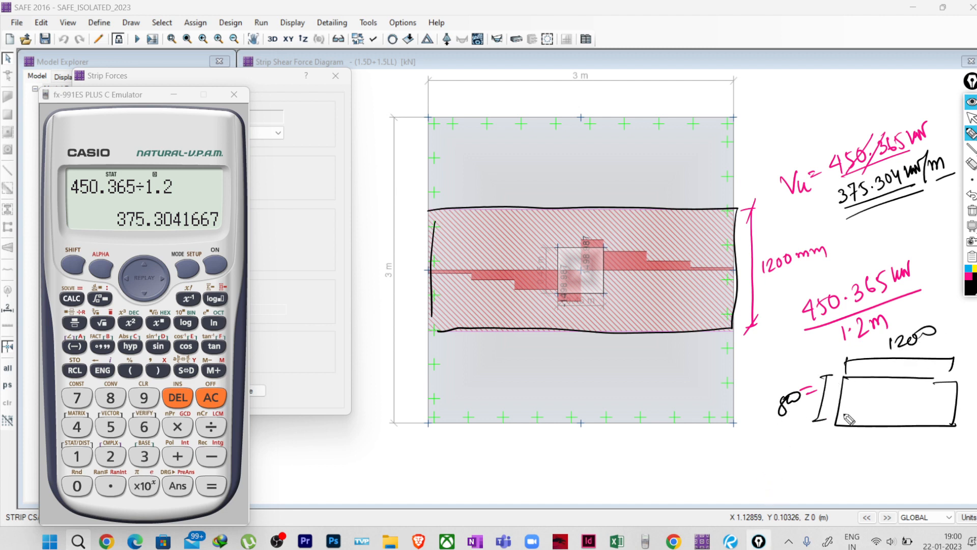
left_click_drag(846, 417, 948, 420)
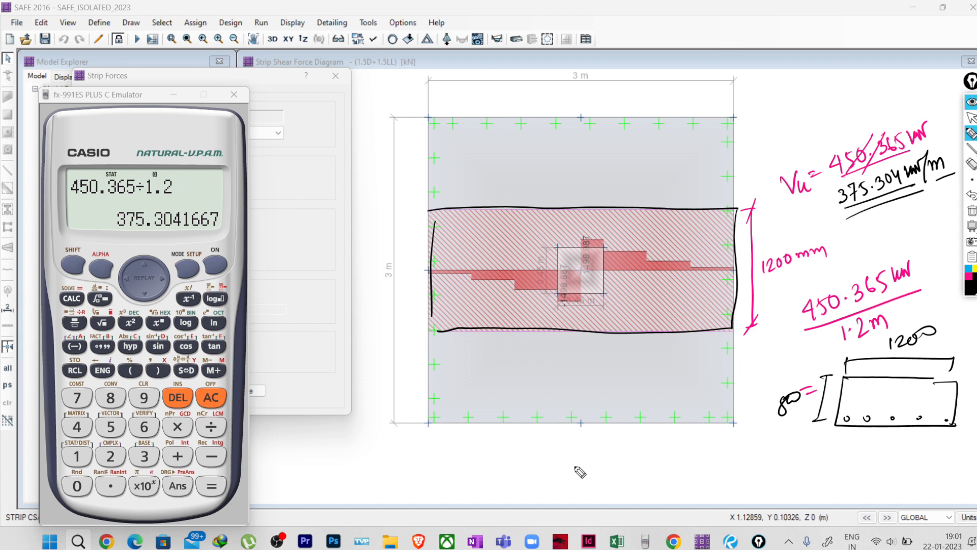
- Write the reinforcement ratio formula Pt = 0.85/fy below the plan, then erase all annotations
mouse_move(576, 465)
left_mouse_down()
mouse_move(595, 483)
mouse_move(609, 467)
left_mouse_up()
mouse_move(616, 434)
left_mouse_down()
mouse_move(631, 432)
mouse_move(634, 409)
mouse_move(647, 437)
left_mouse_up()
left_click(622, 429)
mouse_move(622, 454)
left_mouse_down()
mouse_move(651, 427)
mouse_move(637, 471)
mouse_move(662, 474)
left_mouse_up()
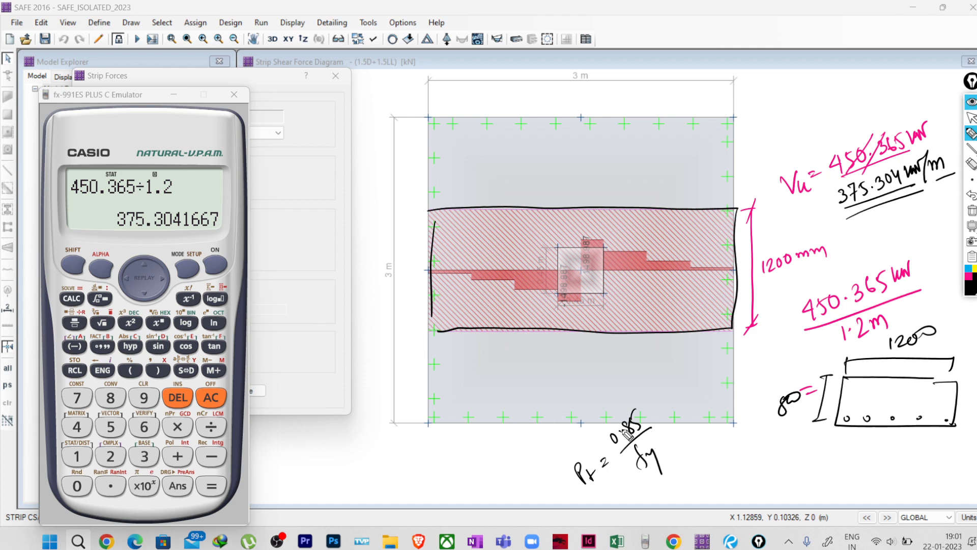
left_click(972, 210)
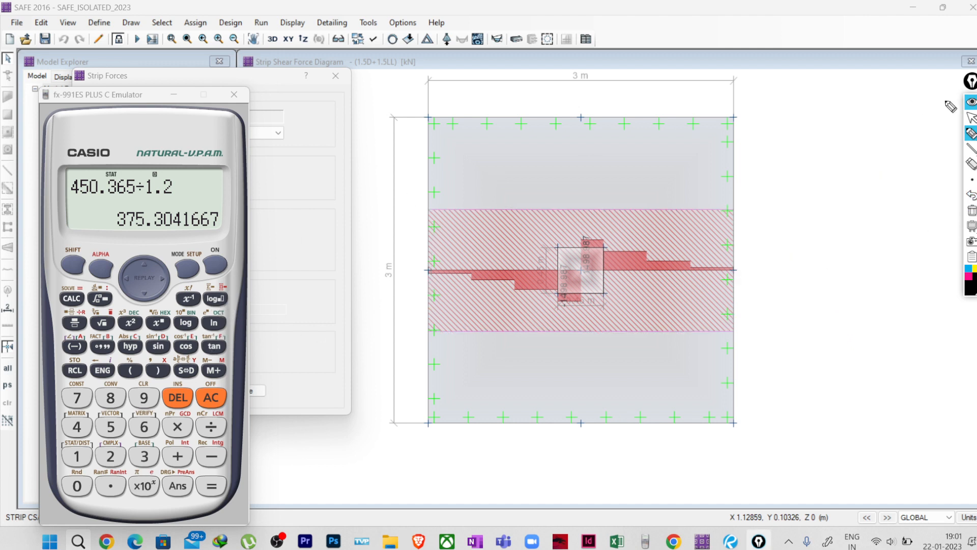
left_click(971, 118)
left_click(213, 263)
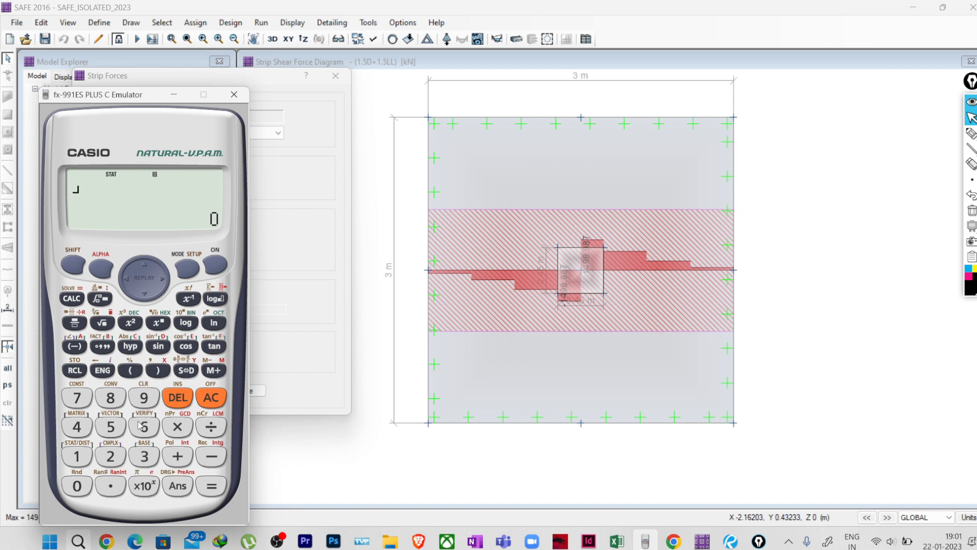
left_click(214, 267)
left_click(186, 270)
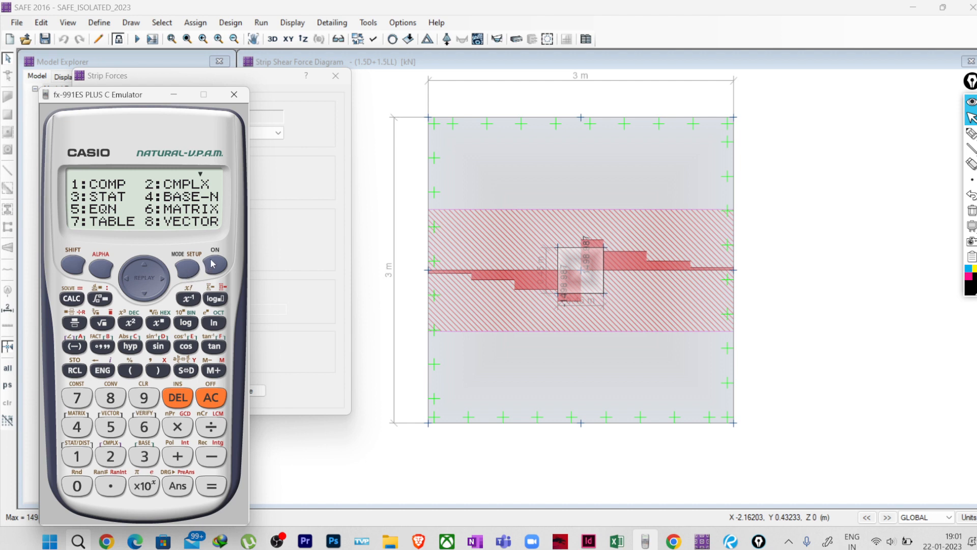
left_click(213, 263)
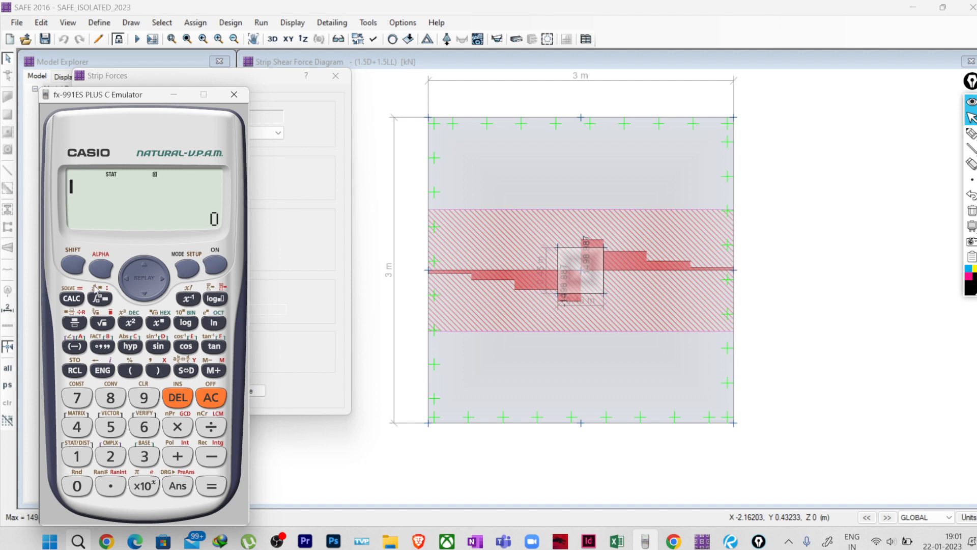
left_click(73, 265)
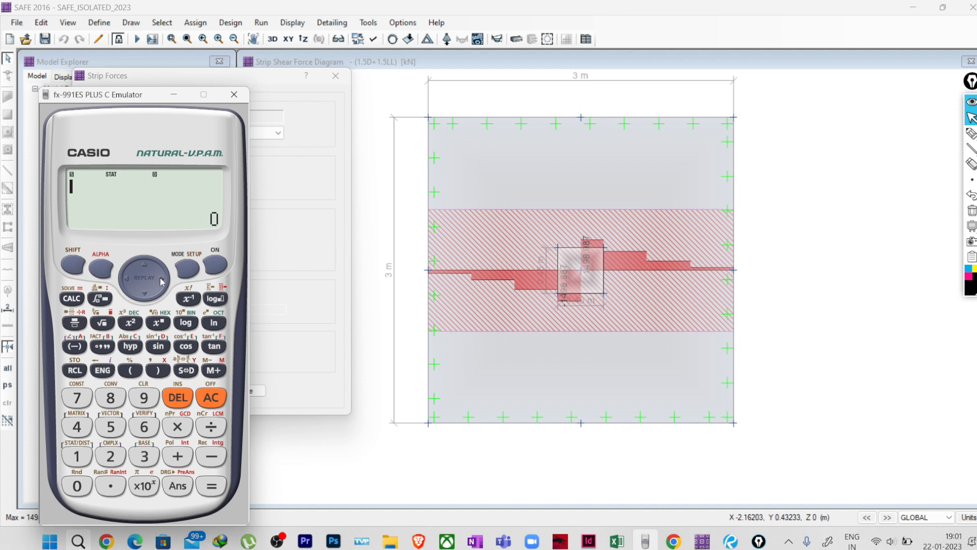
left_click(195, 269)
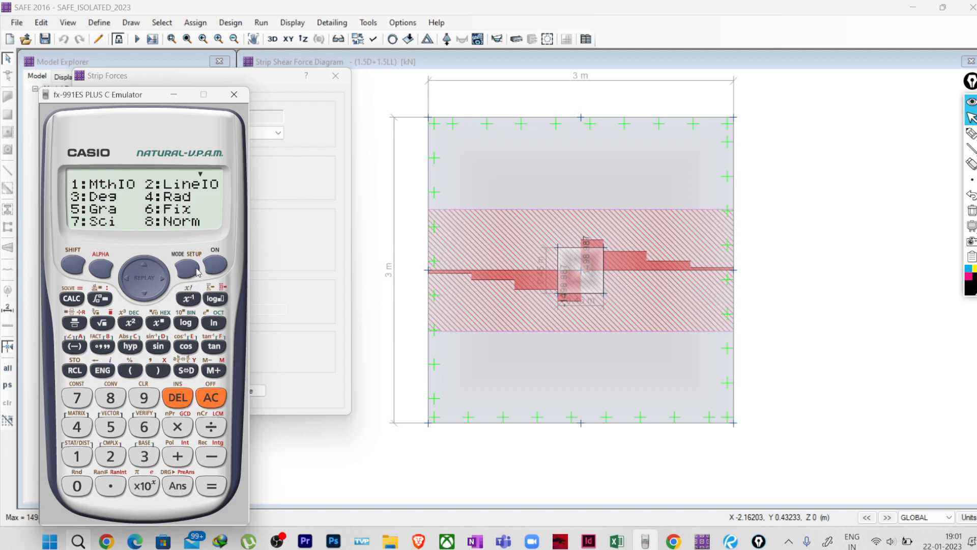
left_click(213, 393)
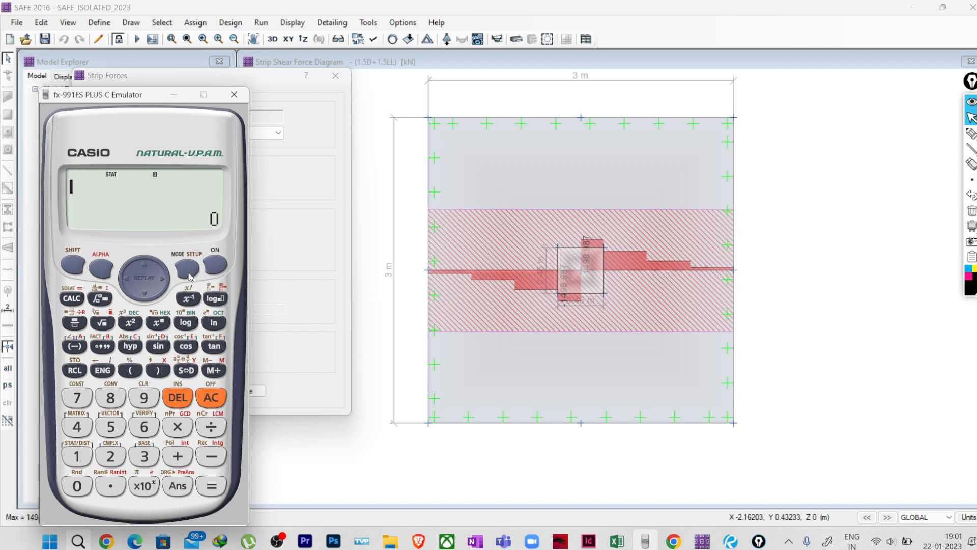
- Clear the calculator emulator's setup to restore its default calculation mode
left_click(79, 266)
left_click(144, 396)
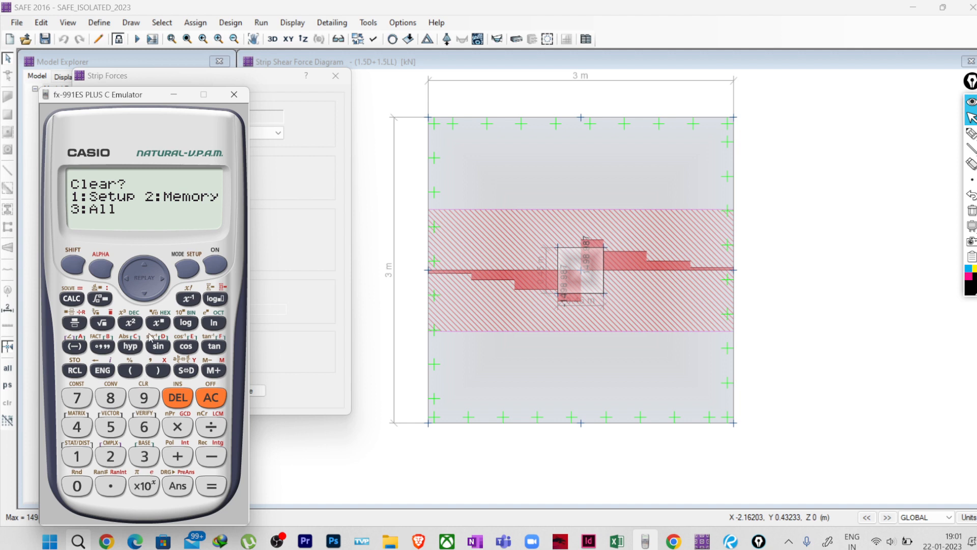
left_click(81, 458)
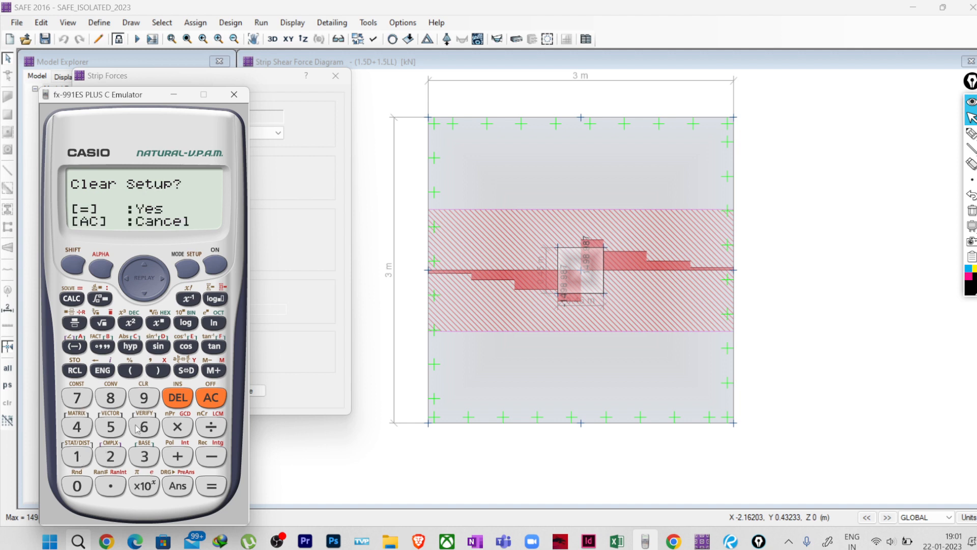
left_click(210, 486)
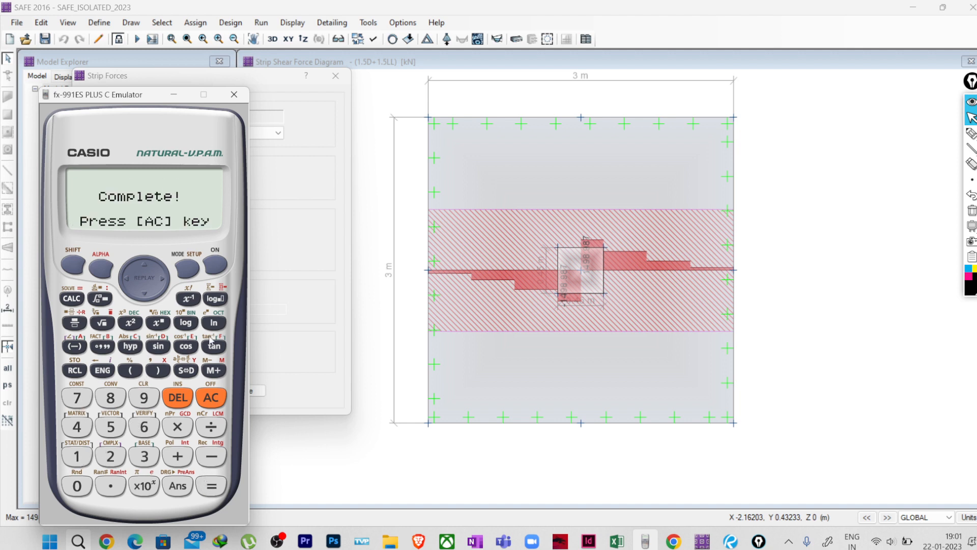
left_click(215, 403)
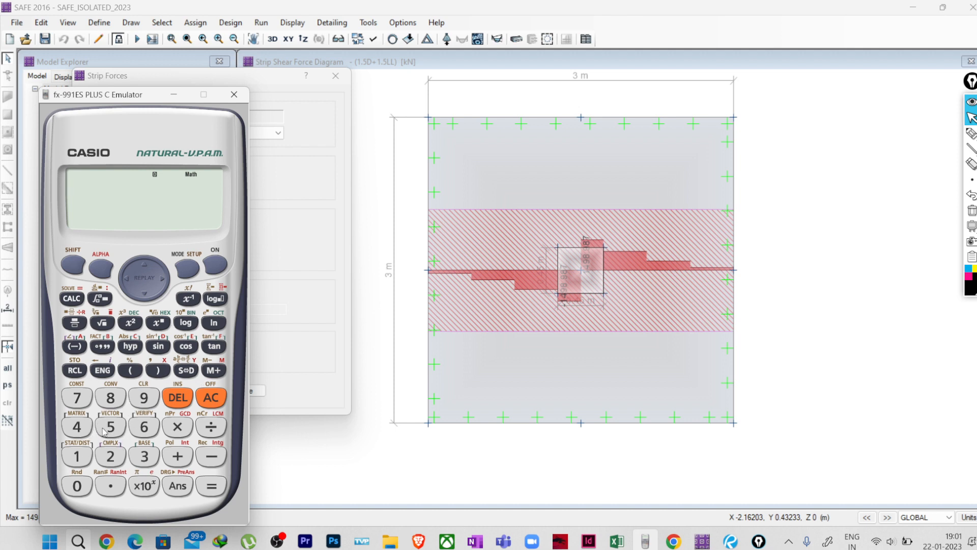
- Enter the fraction 0.85/500 in the calculator, followed by a multiplication sign
left_click(74, 326)
left_click(79, 484)
left_click(105, 487)
left_click(111, 405)
left_click(115, 432)
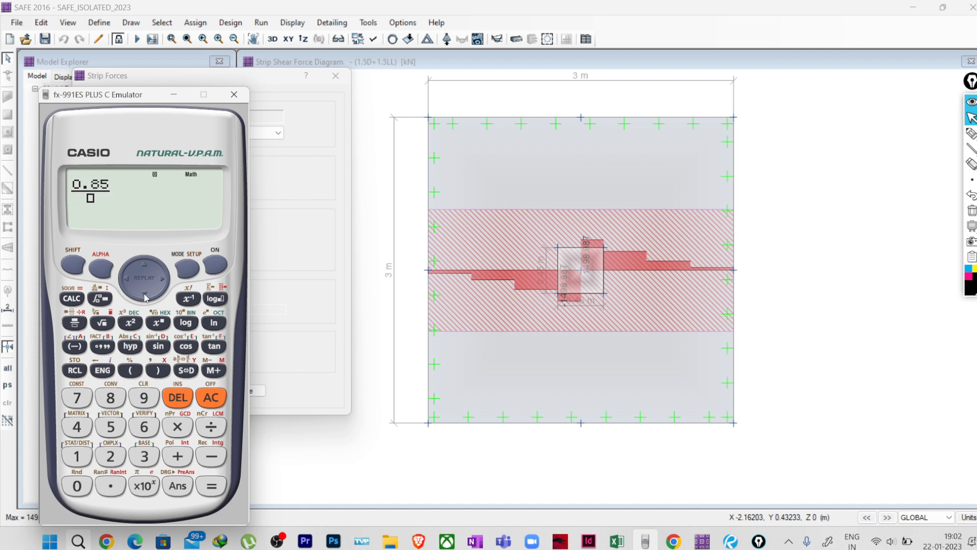
left_click(113, 433)
left_click(77, 484)
left_click(77, 485)
left_click(178, 427)
- Circle the 0.85/500 fraction and the space after the multiplication sign on the calculator display, then erase the ink
left_click(971, 133)
mouse_move(79, 170)
left_mouse_down()
mouse_move(80, 208)
mouse_move(90, 168)
mouse_move(115, 196)
mouse_move(131, 176)
mouse_move(181, 194)
mouse_move(185, 206)
left_mouse_up()
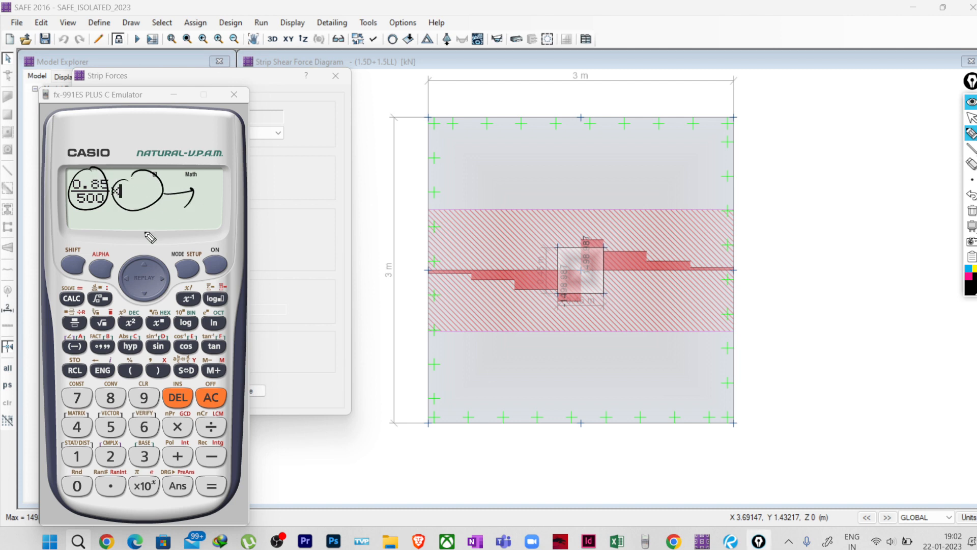
left_click(966, 212)
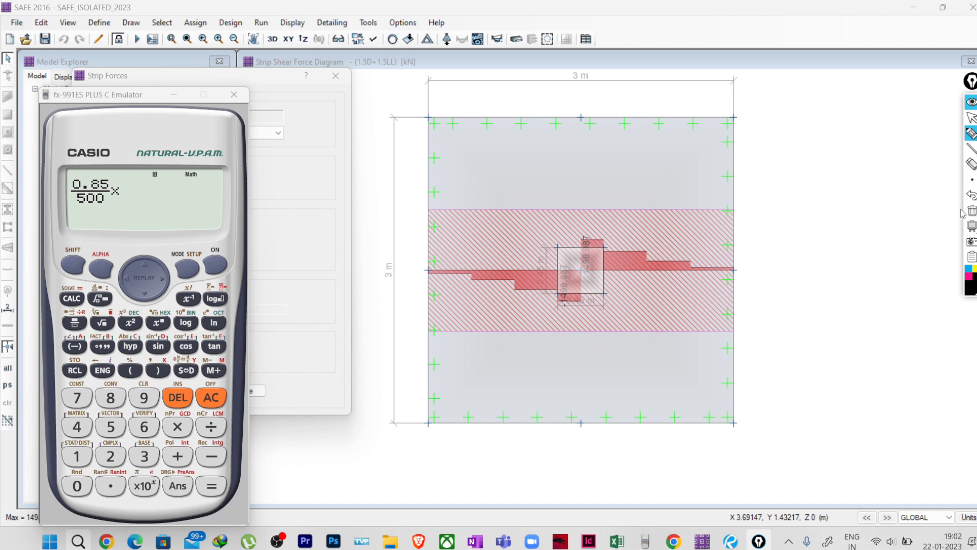
left_click(972, 118)
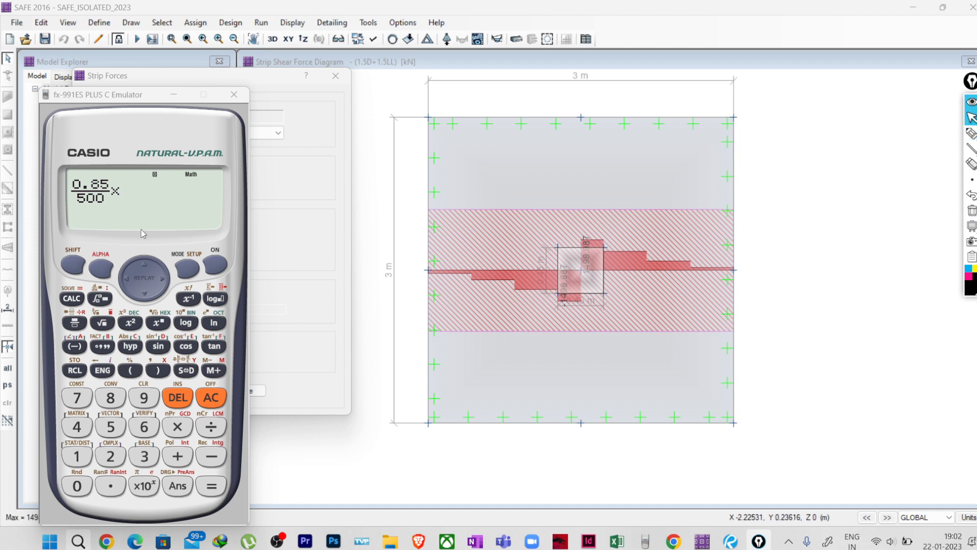
- Remove the trailing multiplication sign, evaluate 0.85/500 and convert the result to decimal form
left_click(179, 399)
left_click(211, 487)
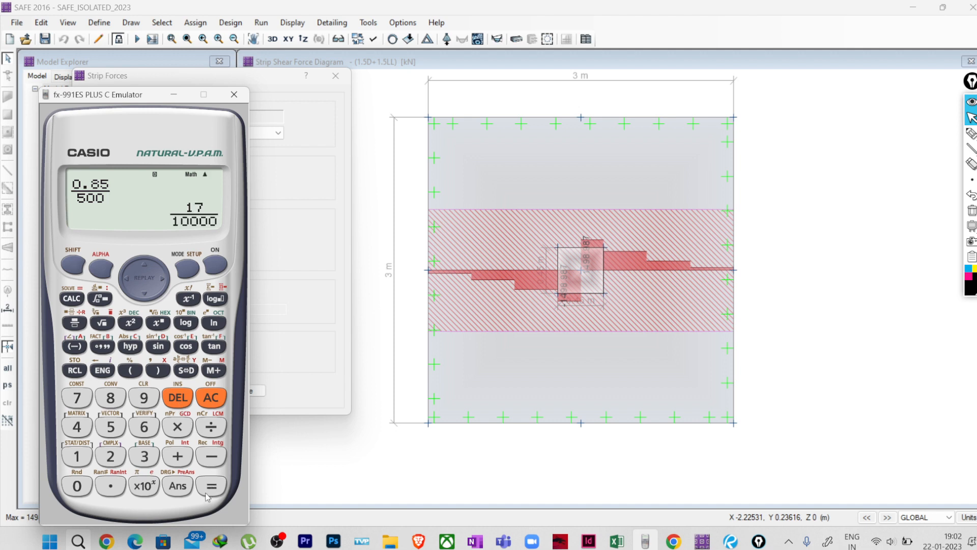
left_click(199, 371)
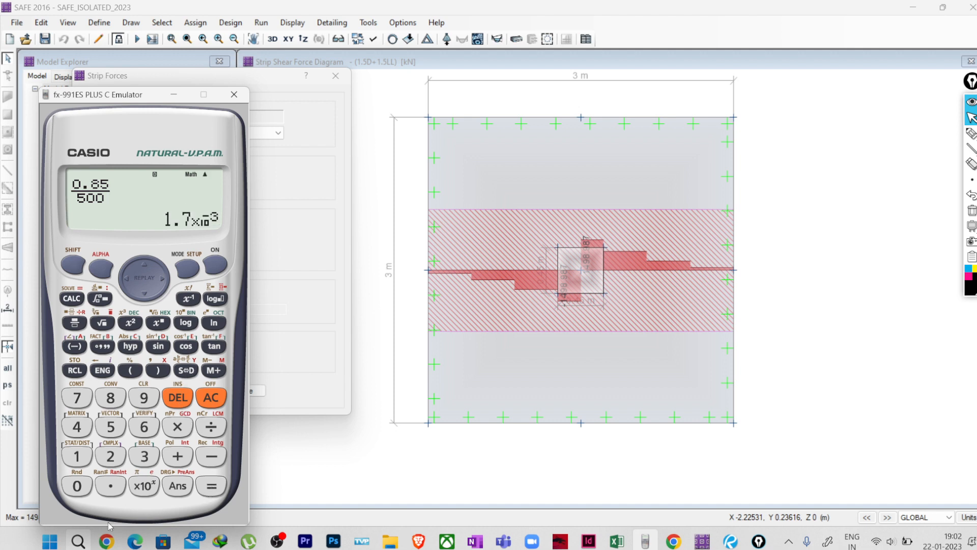
- Mark the decimal shift on the calculator result, write and circle 0.17% beside the footing plan, then erase all ink
left_click(971, 133)
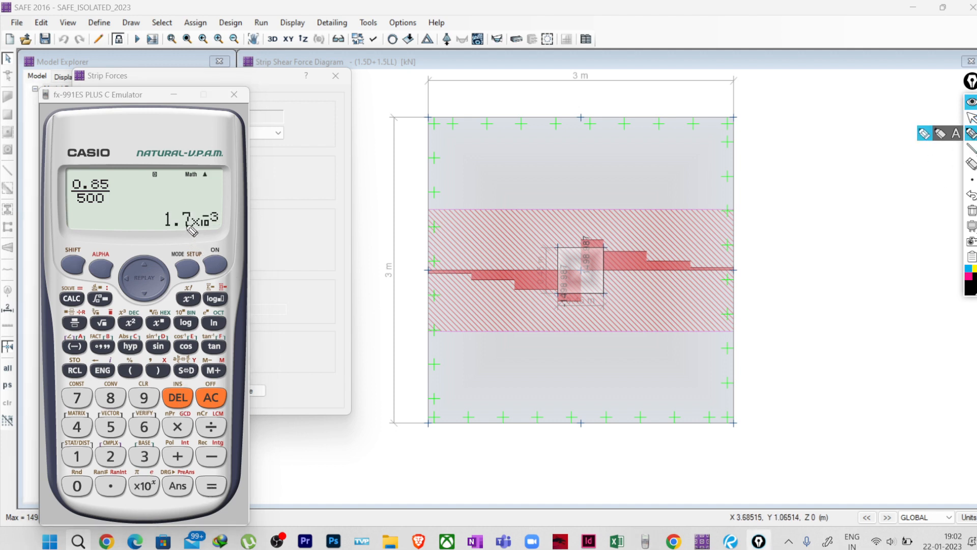
mouse_move(188, 224)
left_mouse_down()
mouse_move(186, 233)
mouse_move(166, 230)
left_mouse_up()
left_click(157, 223)
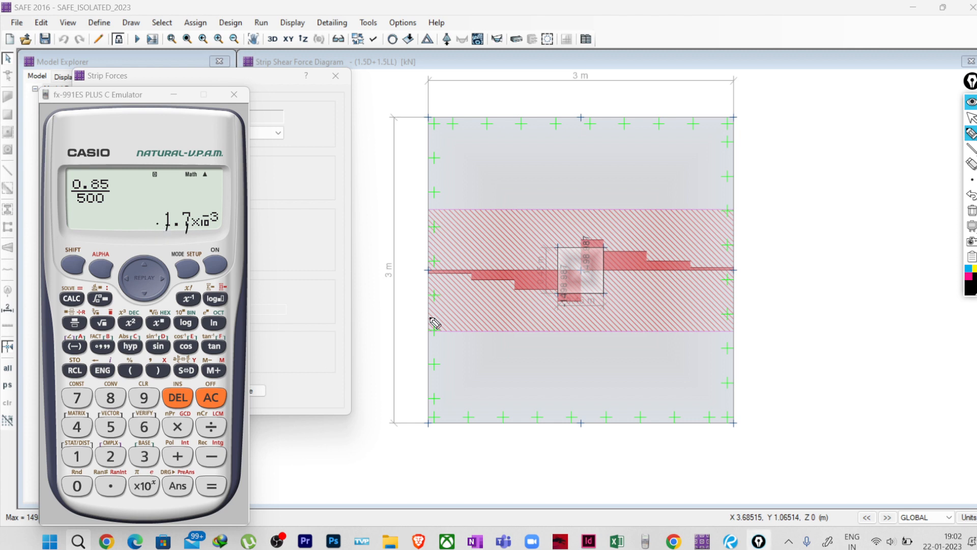
left_click(835, 251)
left_click_drag(829, 246, 843, 249)
mouse_move(849, 239)
left_mouse_down()
mouse_move(856, 251)
mouse_move(870, 228)
left_mouse_up()
mouse_move(884, 218)
left_mouse_down()
mouse_move(872, 249)
mouse_move(886, 238)
left_mouse_up()
mouse_move(896, 204)
left_mouse_down()
mouse_move(866, 200)
mouse_move(892, 205)
left_mouse_up()
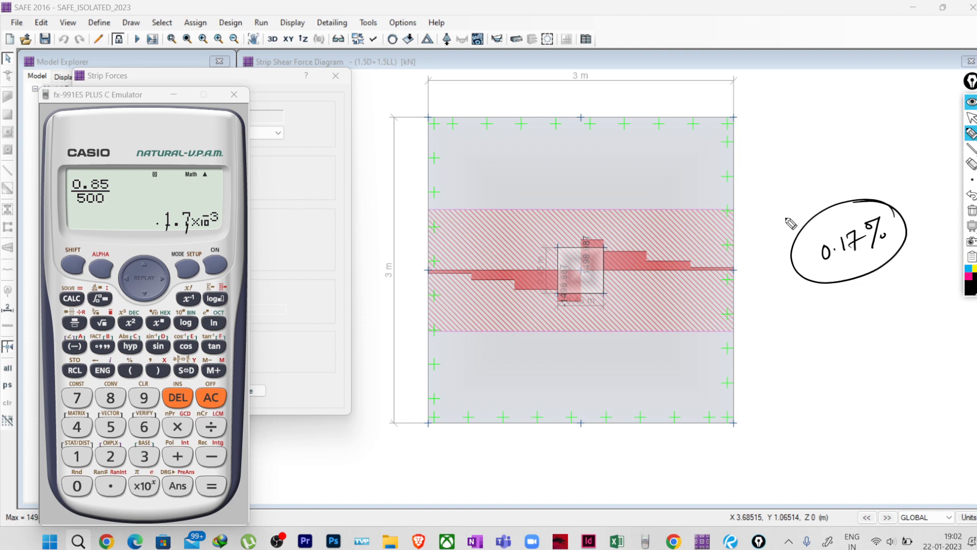
left_click(971, 211)
left_click(971, 117)
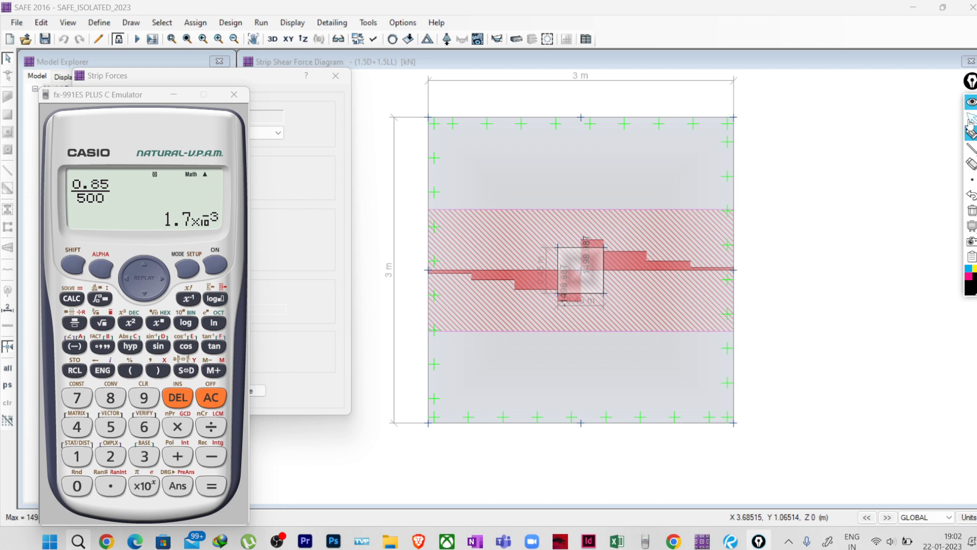
- Consult Table 19 of the IS 456:2000 PDF in Revu, recheck the SAFE strip shear diagram, and return to the table
left_click(733, 542)
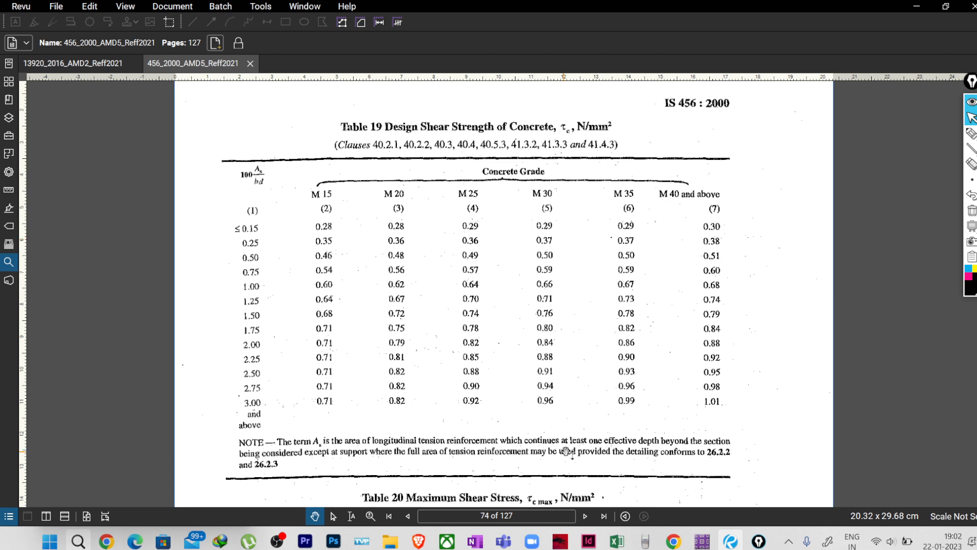
mouse_move(718, 547)
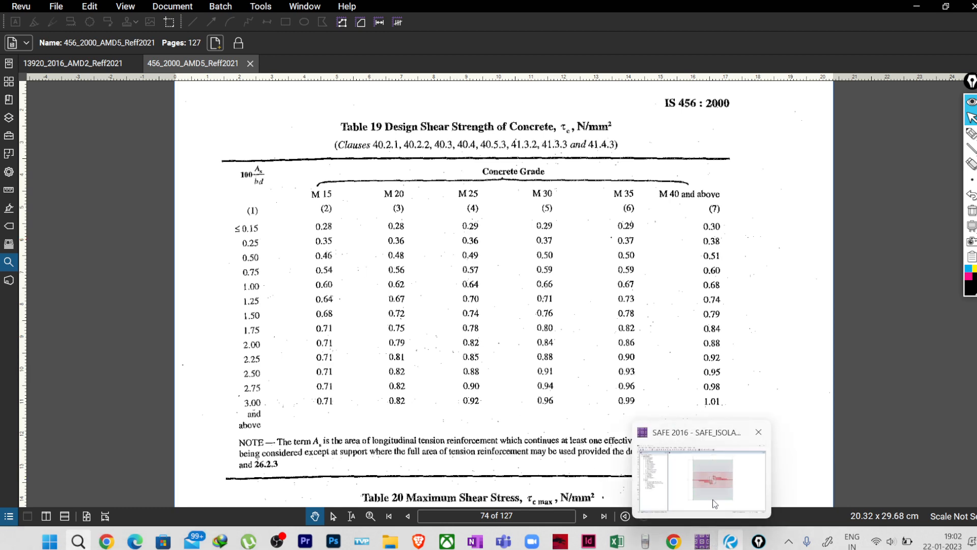
left_click(713, 491)
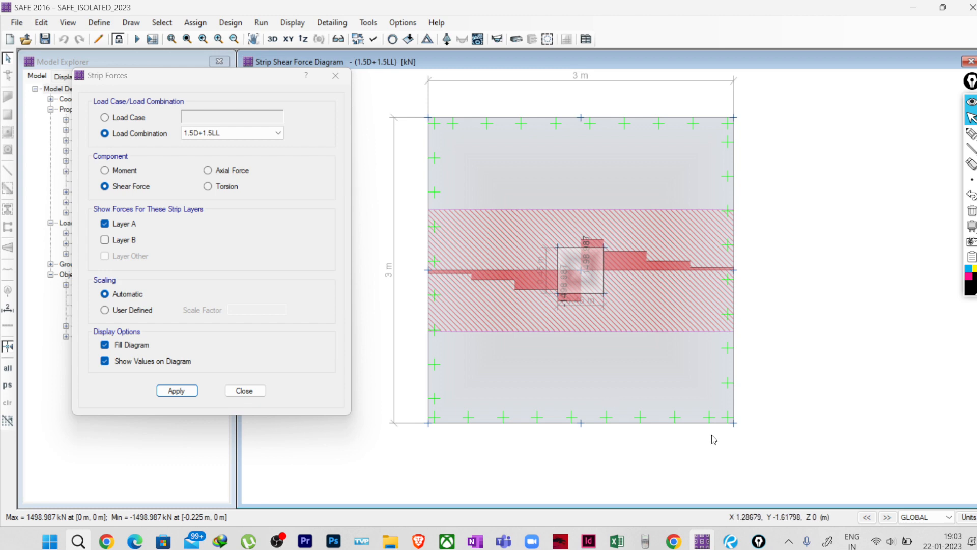
left_click(730, 542)
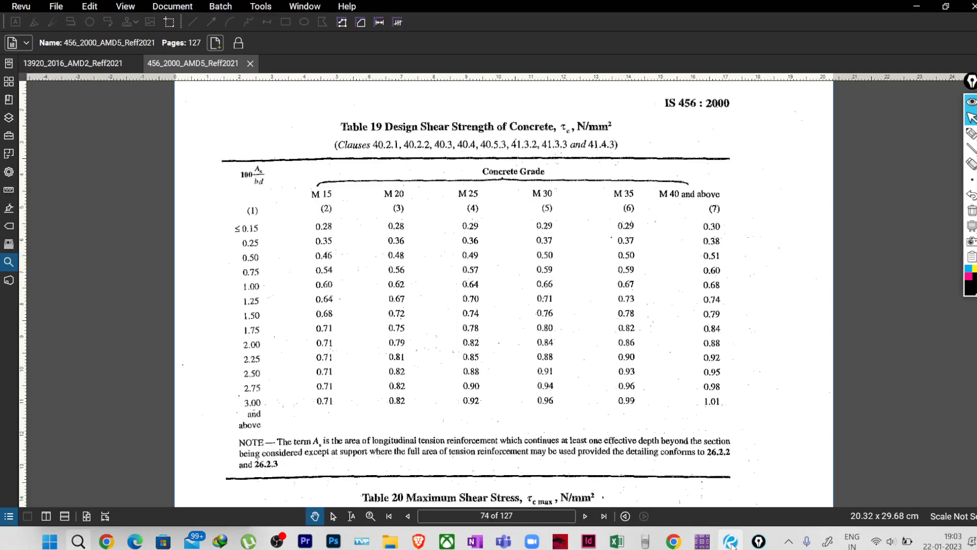
left_click(732, 542)
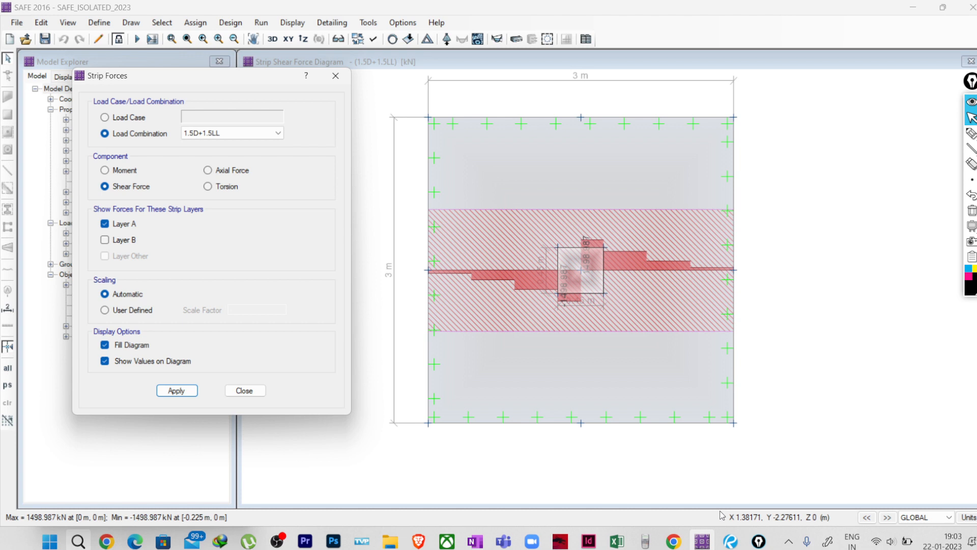
left_click(732, 541)
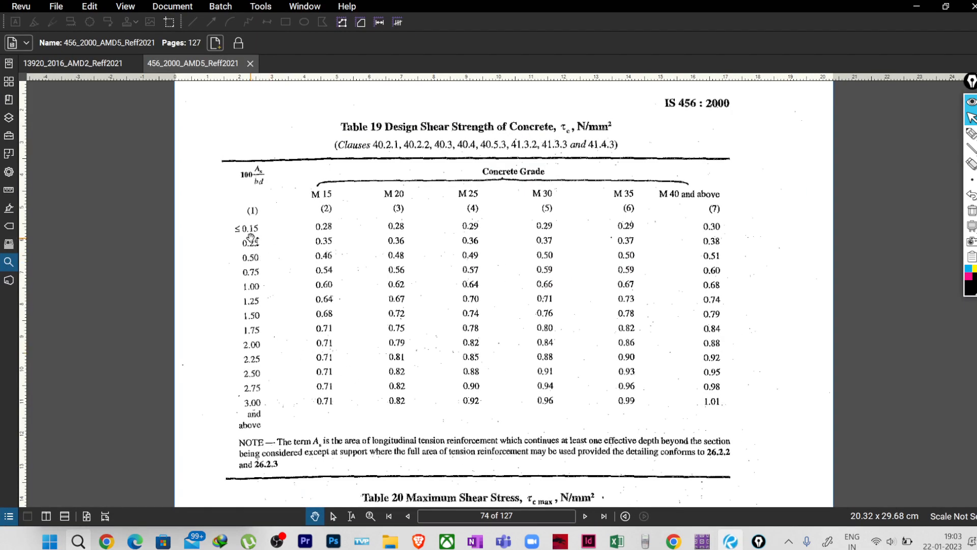
left_click(971, 134)
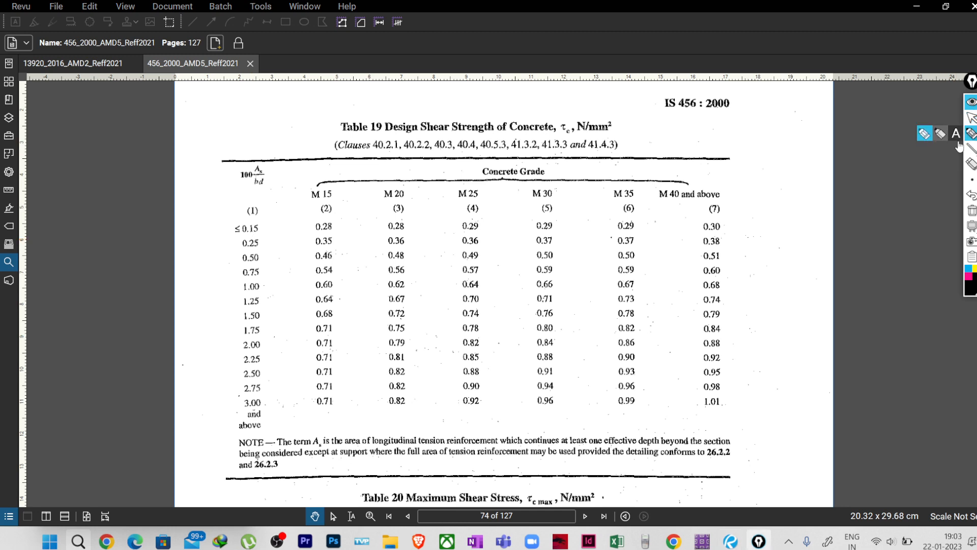
left_click(971, 117)
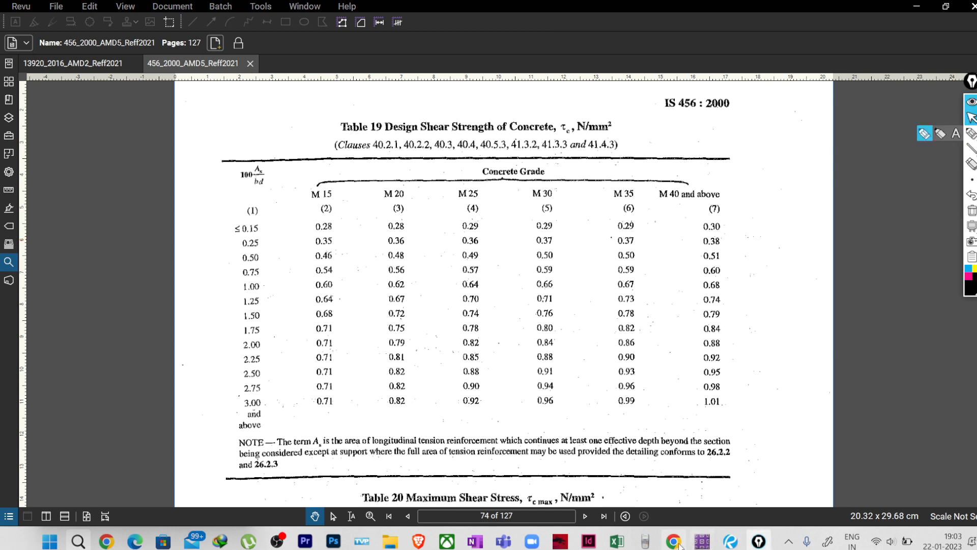
- Bring up the calculator over Table 19, start STAT mode with A+BX regression, and move it clear of the M 25 column
left_click(646, 540)
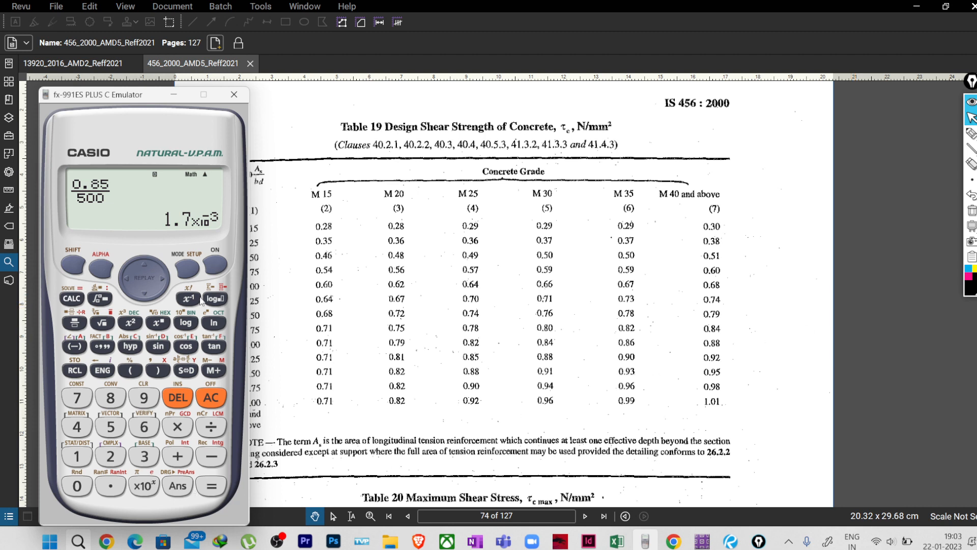
left_click(211, 397)
left_click(73, 265)
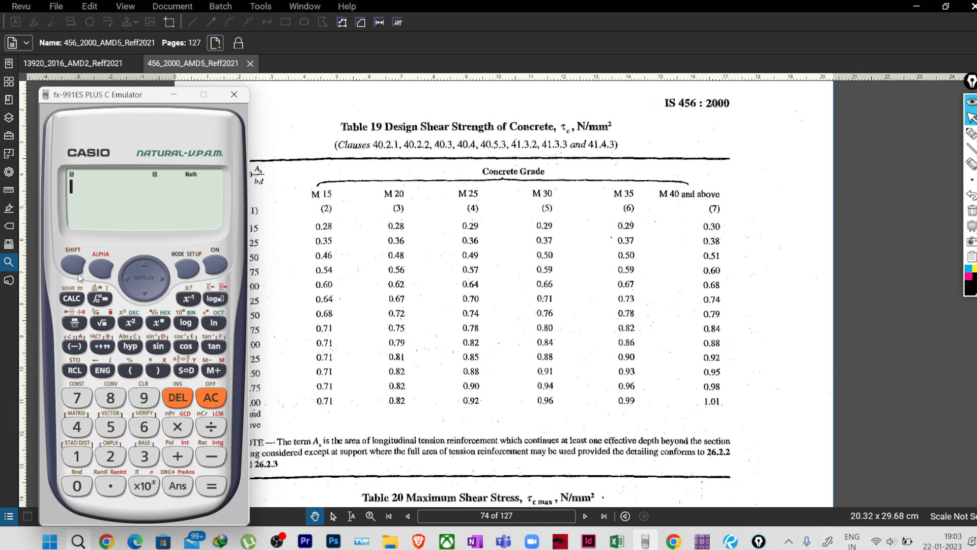
left_click(186, 267)
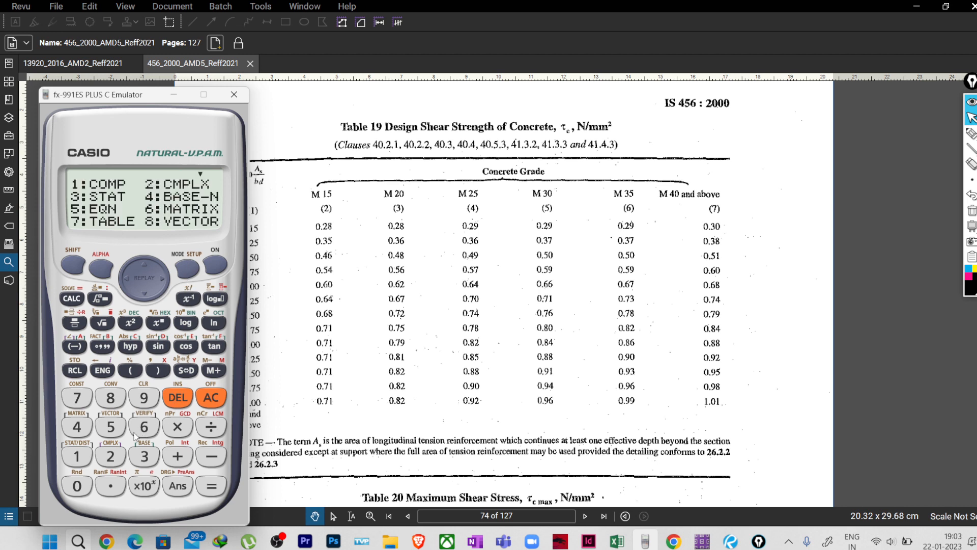
left_click(147, 458)
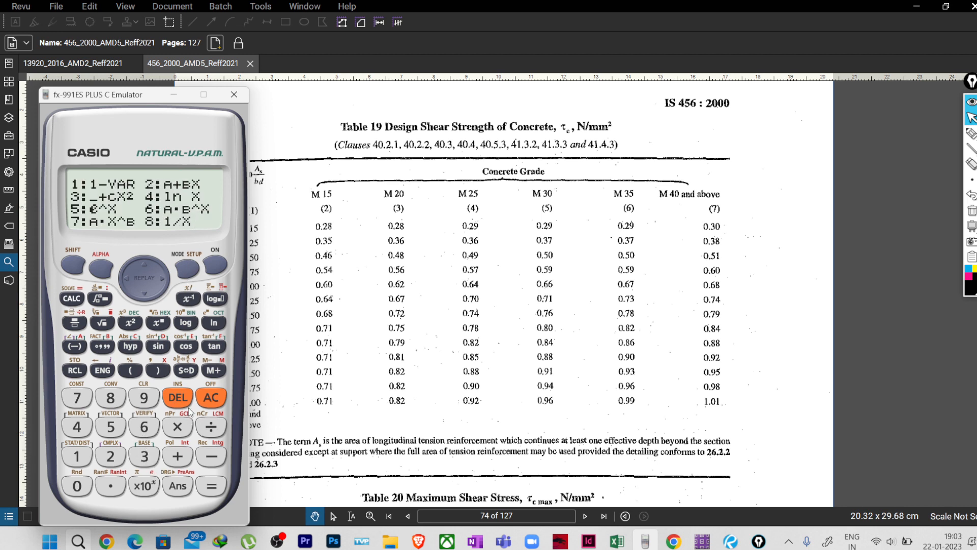
left_click(114, 455)
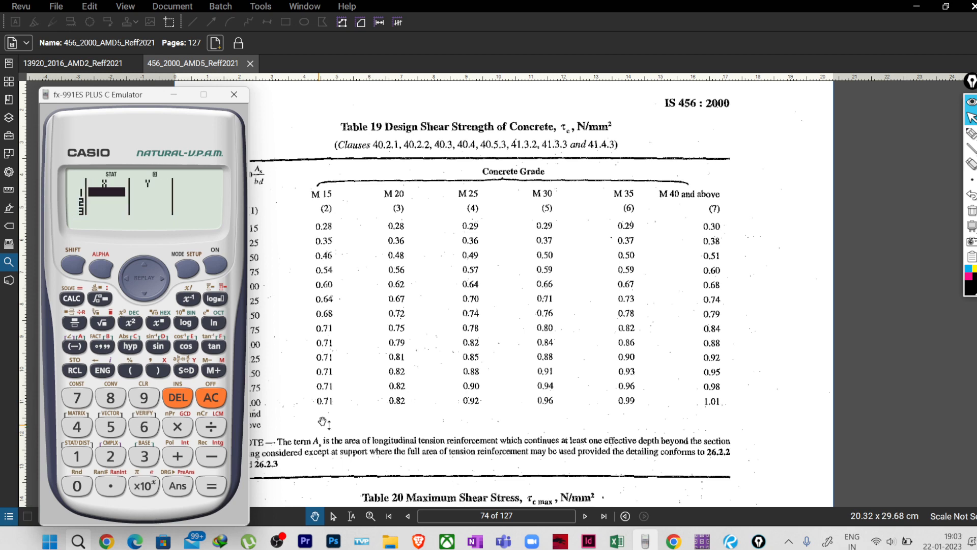
left_click_drag(130, 97, 754, 109)
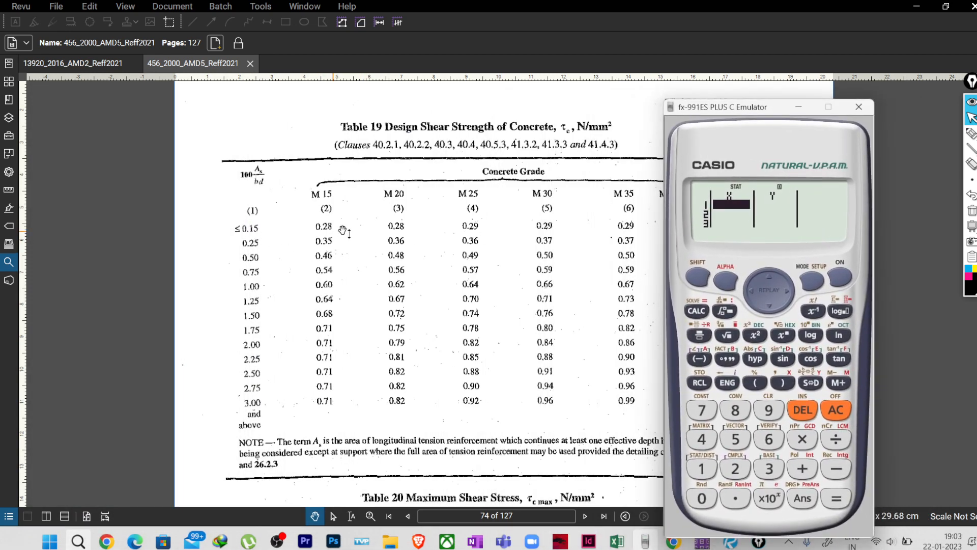
- Underline the 0.15 reinforcement percentage and its M 25 strength 0.29 in Table 19, then erase the ink
left_click(971, 133)
left_click_drag(246, 235, 258, 232)
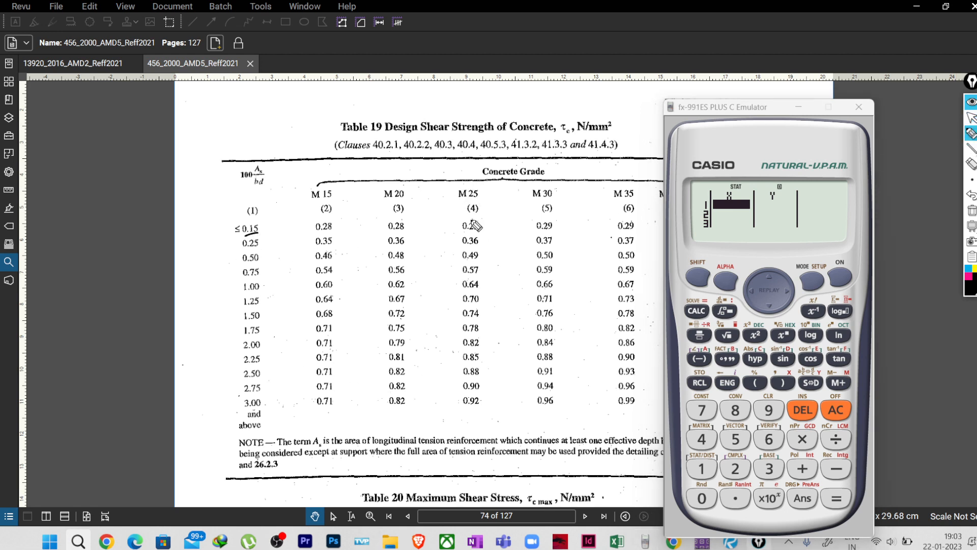
left_click_drag(464, 232, 480, 231)
left_click(971, 211)
left_click(972, 117)
- Enter the first regression data pair in the calculator as X 0.15 and Y 0.29
left_click(701, 498)
left_click(735, 498)
left_click(701, 468)
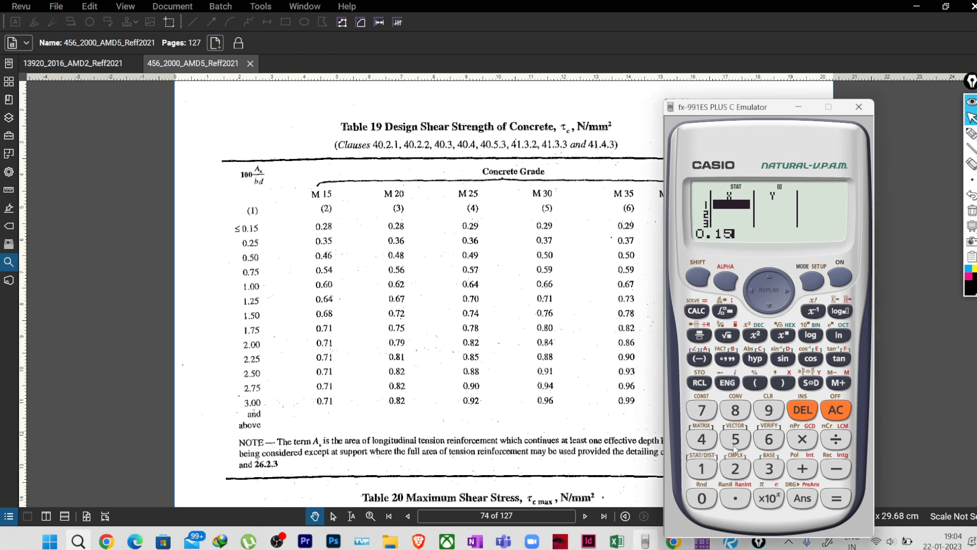
left_click(735, 439)
left_click(837, 497)
left_click(790, 291)
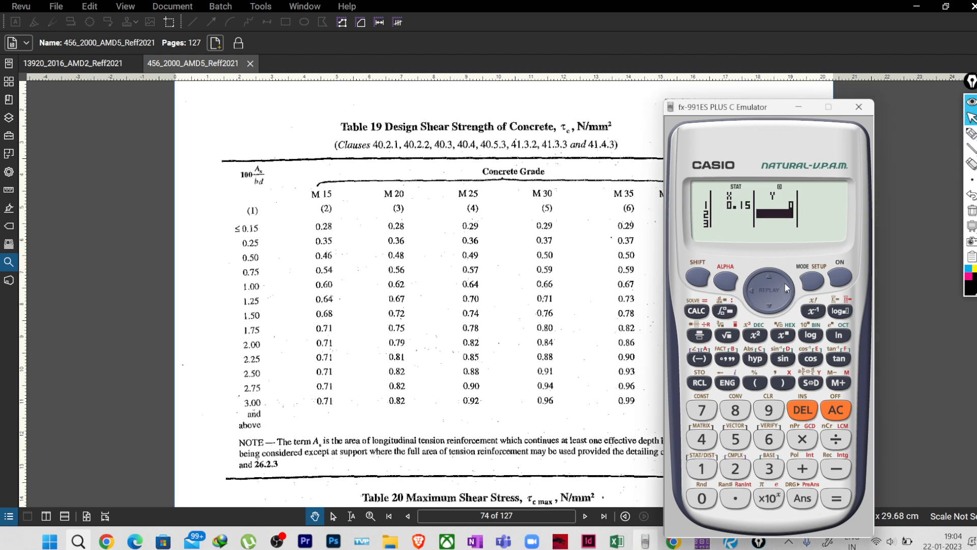
left_click(702, 498)
left_click(735, 498)
left_click(735, 468)
left_click(768, 409)
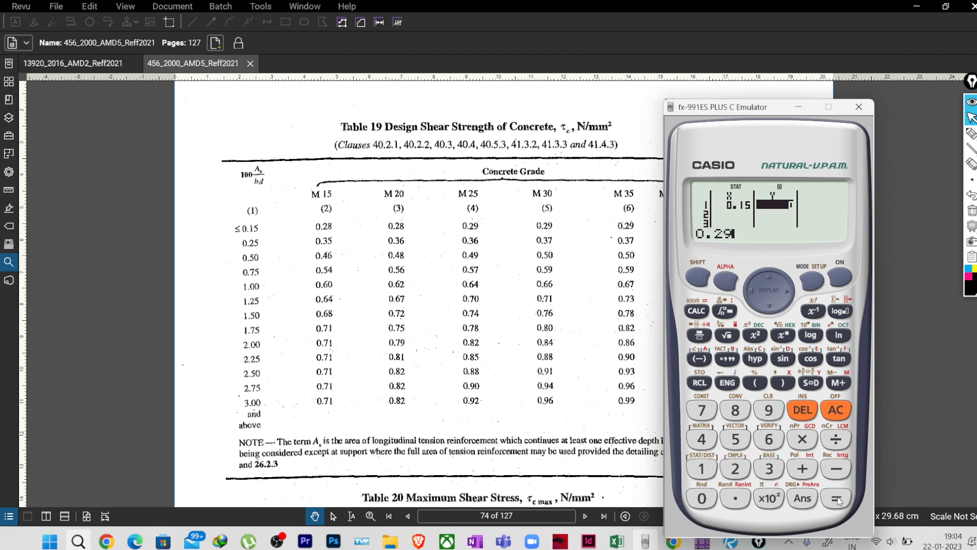
left_click(838, 499)
left_click(748, 292)
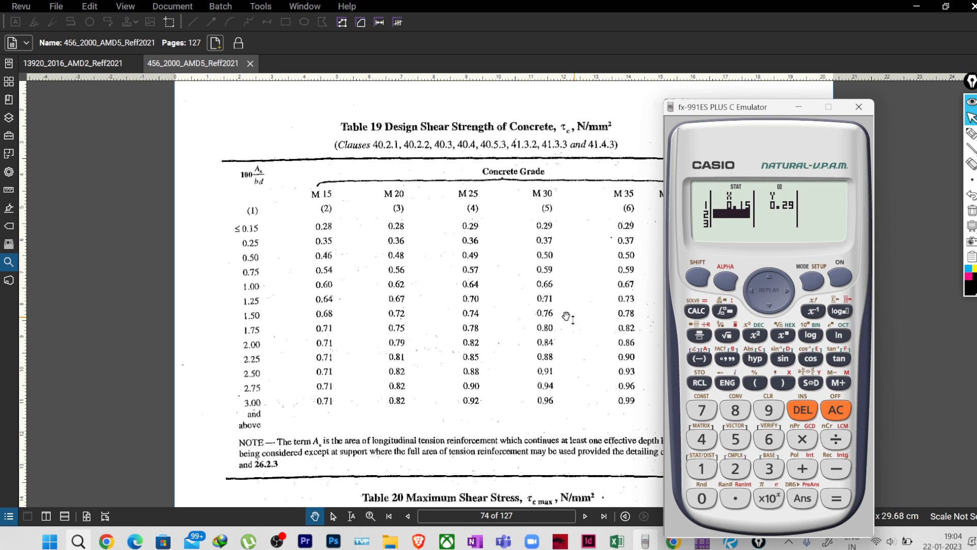
- Enter 0.25 as the second X value and go to the Y cell of that row
left_click(711, 494)
left_click(735, 498)
left_click(735, 468)
left_click(735, 439)
left_click(835, 499)
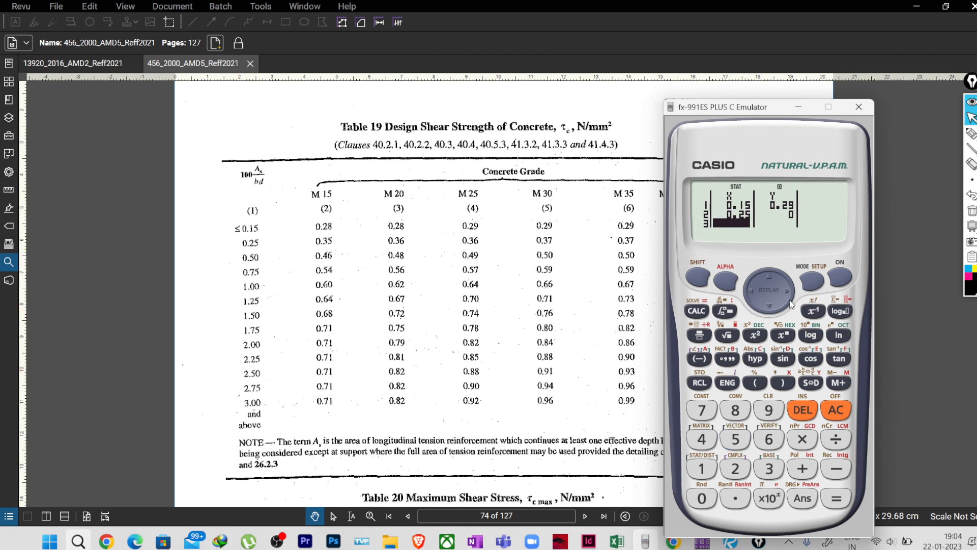
left_click(788, 295)
left_click(766, 276)
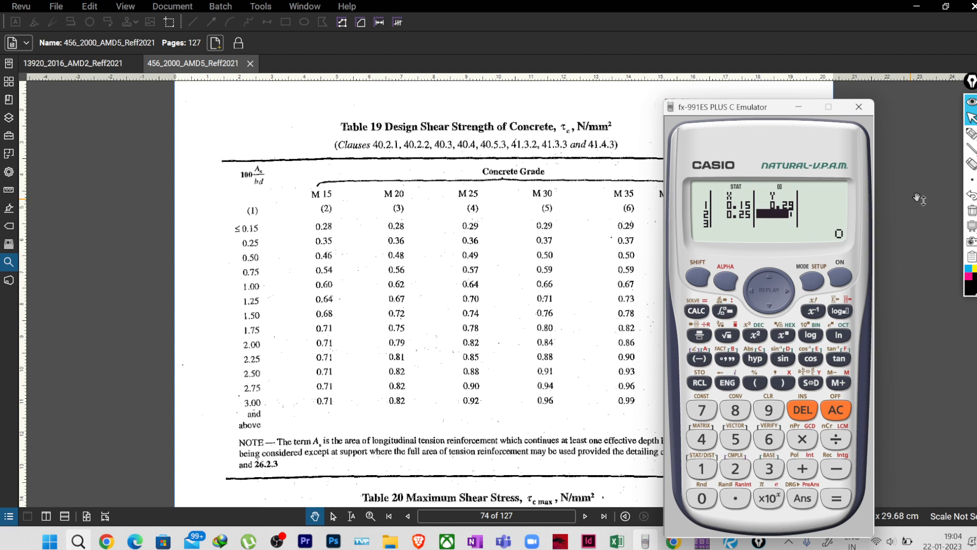
- Underline the M 25 strength 0.36 in the 0.25 row of Table 19
left_click(971, 134)
left_click_drag(462, 244, 479, 245)
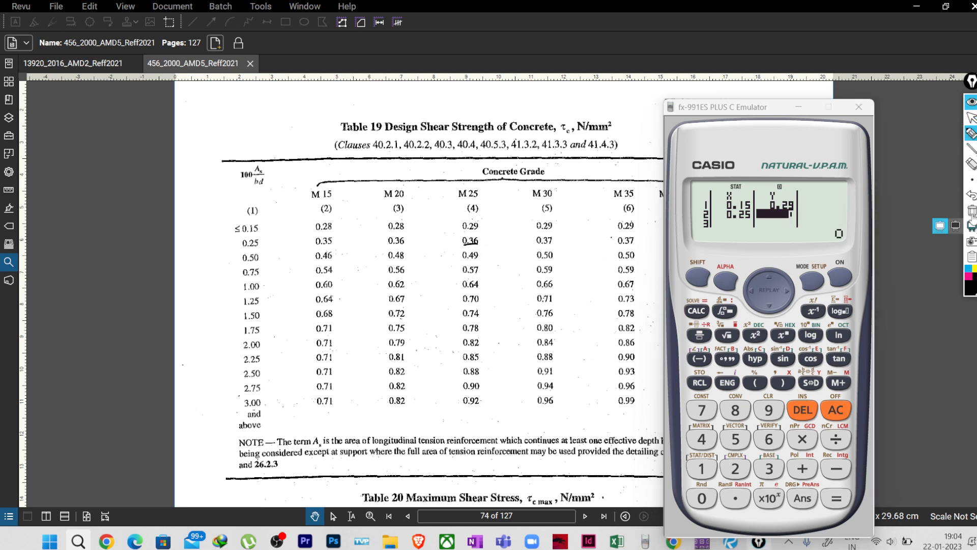
- Enter 0.36 as the second Y value in the calculator's statistics table
left_click(972, 117)
left_click(701, 497)
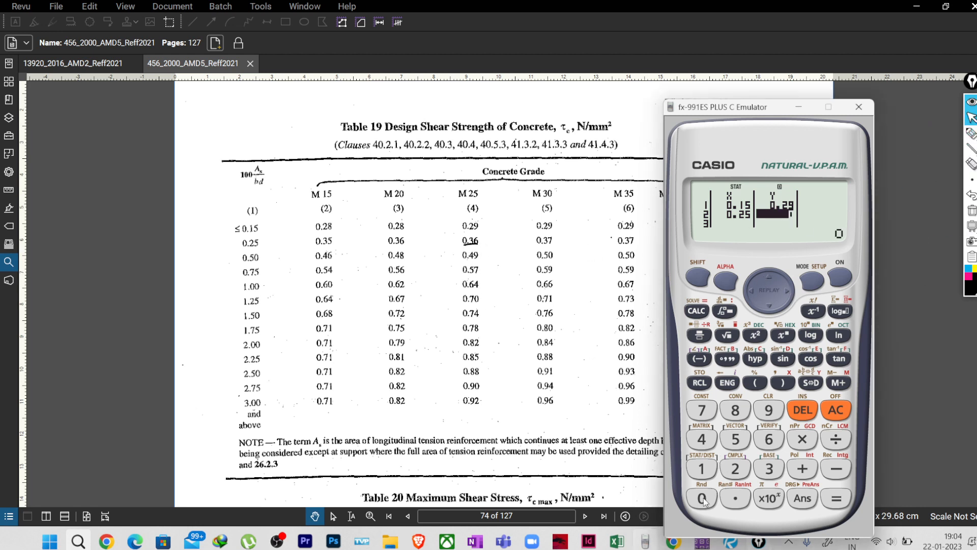
left_click(735, 498)
left_click(769, 468)
left_click(769, 439)
left_click(837, 498)
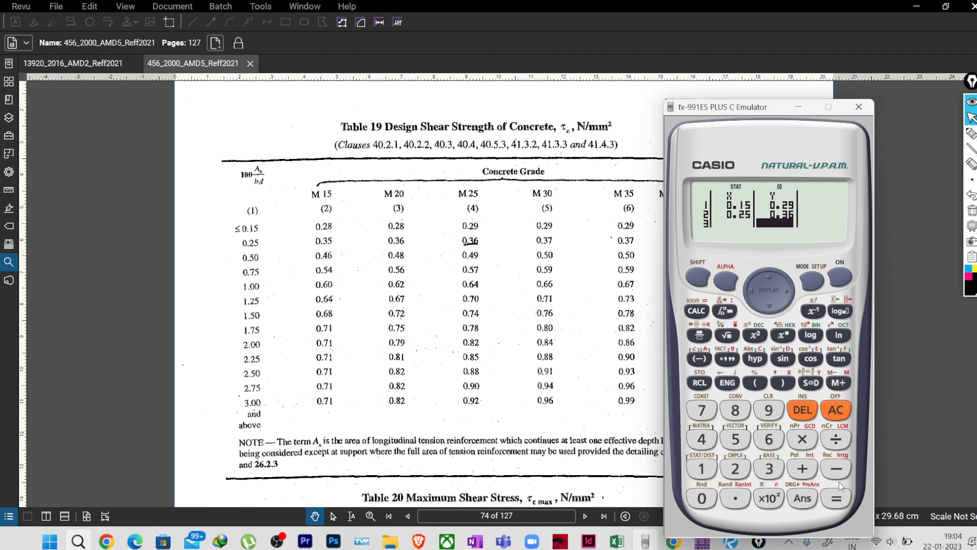
- Handwrite 0.17 with an arrow between the 0.15 and 0.25 reinforcement rows of Table 19
left_click(972, 134)
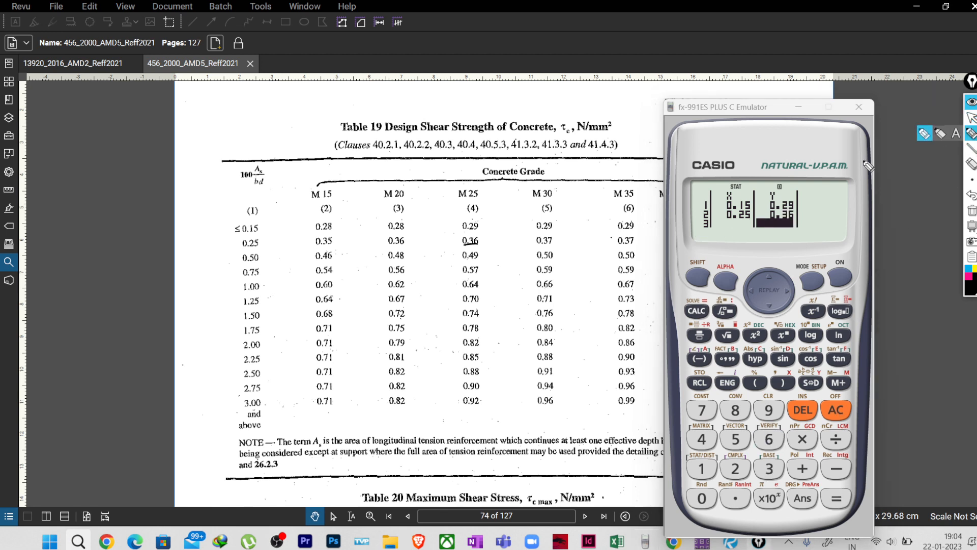
left_click_drag(243, 236, 198, 244)
left_click(202, 249)
left_click_drag(204, 238, 209, 245)
mouse_move(215, 235)
left_mouse_down()
mouse_move(213, 244)
mouse_move(224, 230)
left_mouse_up()
left_click(971, 117)
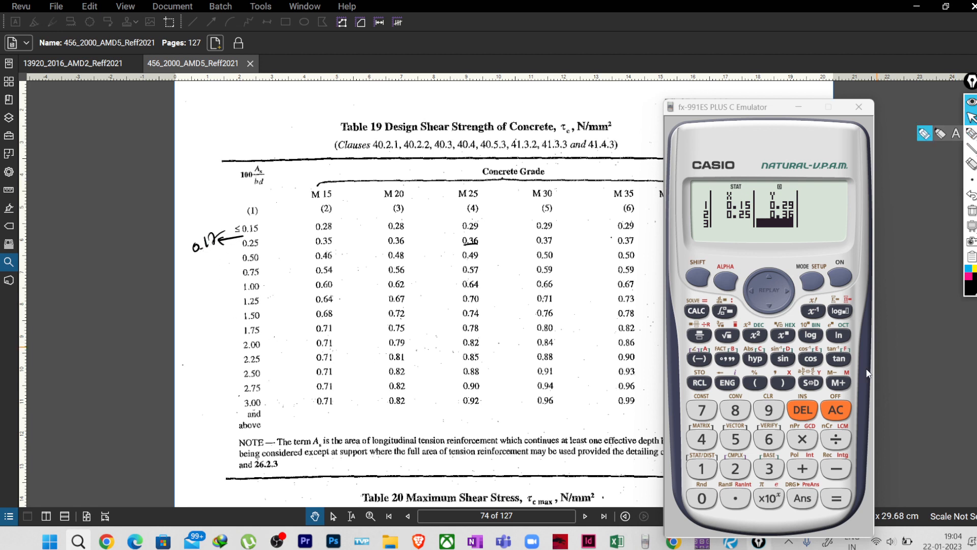
left_click(836, 409)
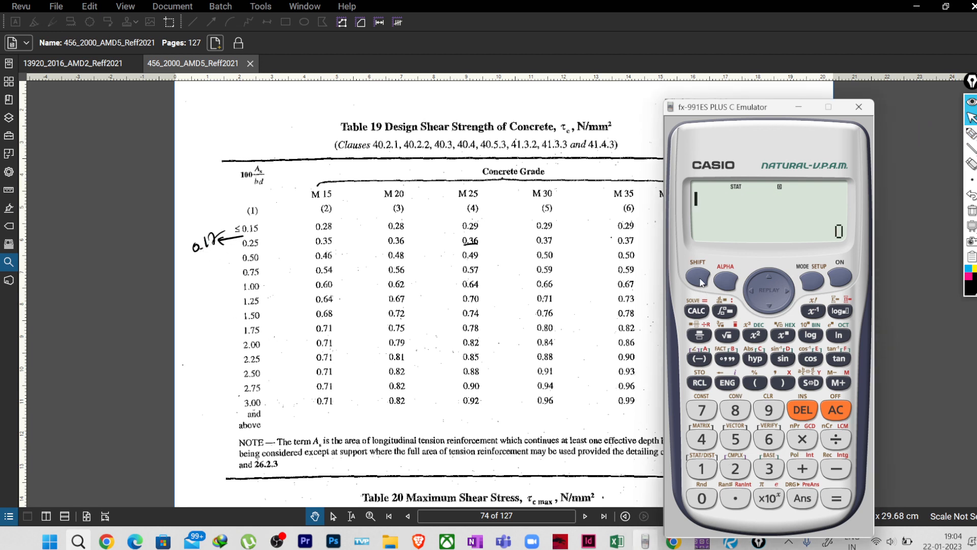
left_click(699, 277)
left_click(702, 469)
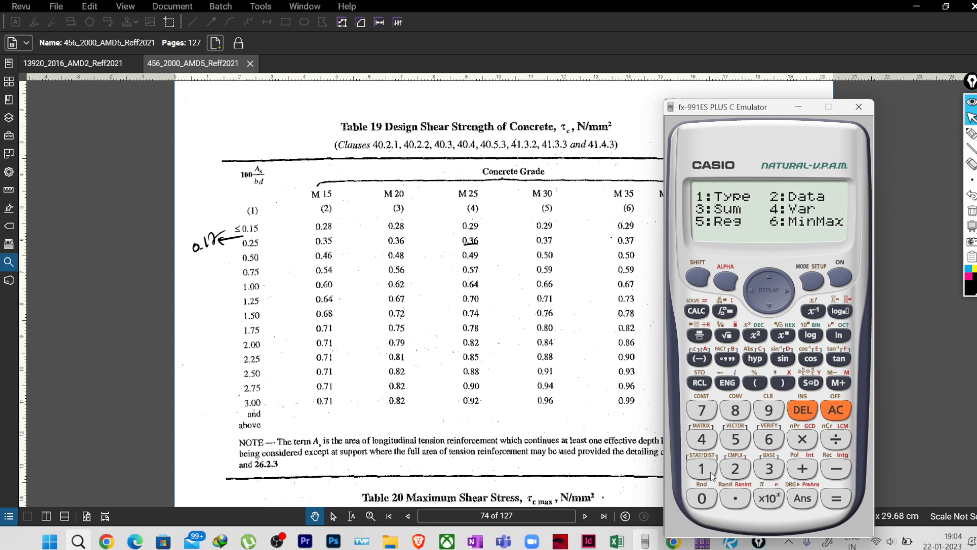
left_click(736, 440)
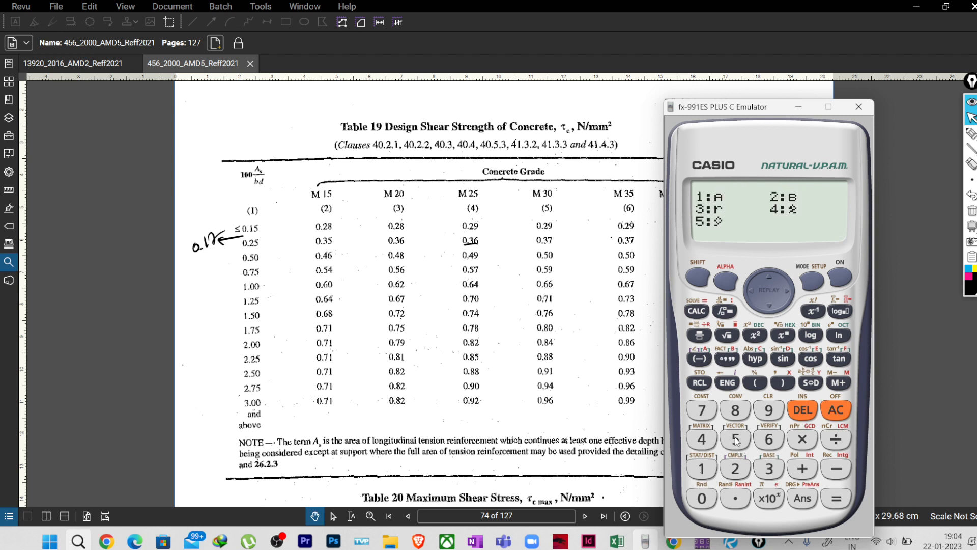
left_click(737, 440)
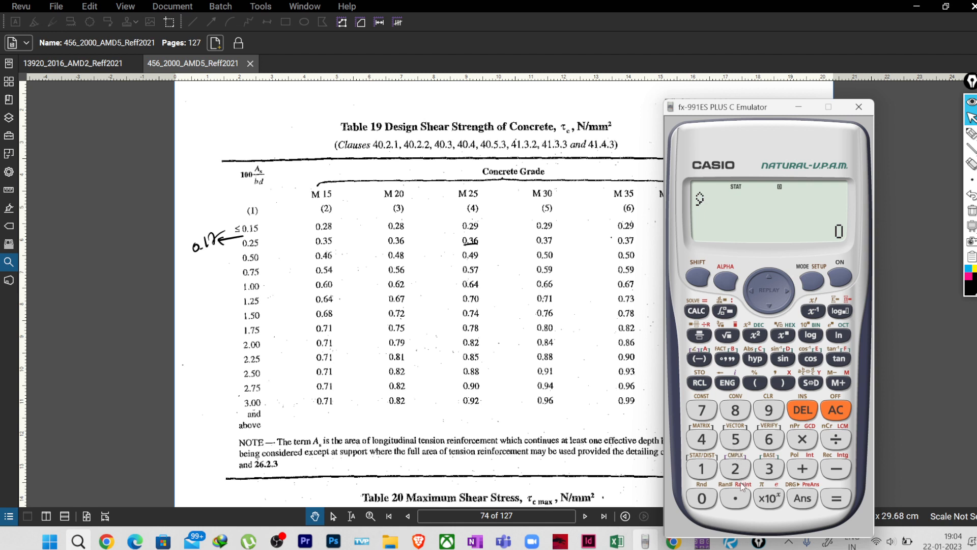
left_click(841, 282)
left_click(697, 281)
left_click(841, 280)
left_click(812, 285)
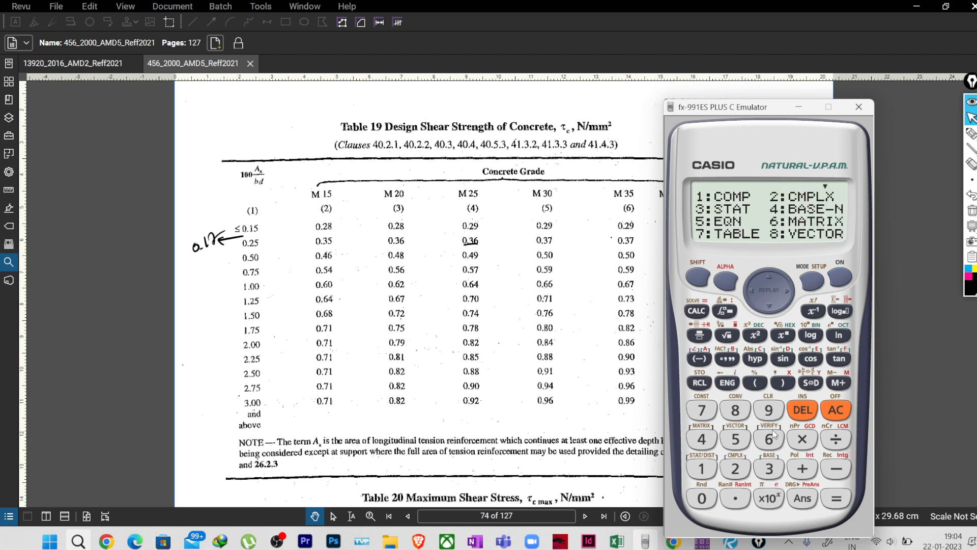
left_click(770, 454)
left_click(744, 413)
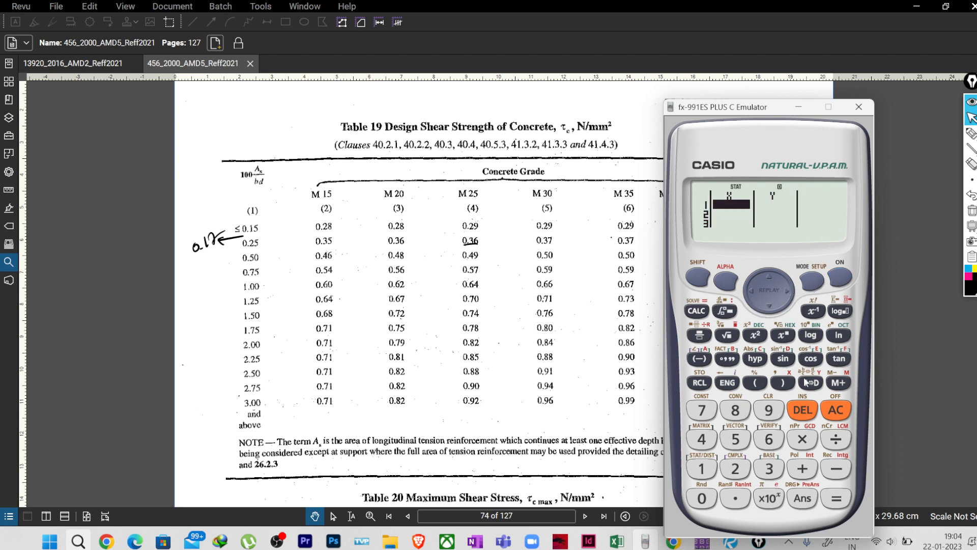
left_click(841, 278)
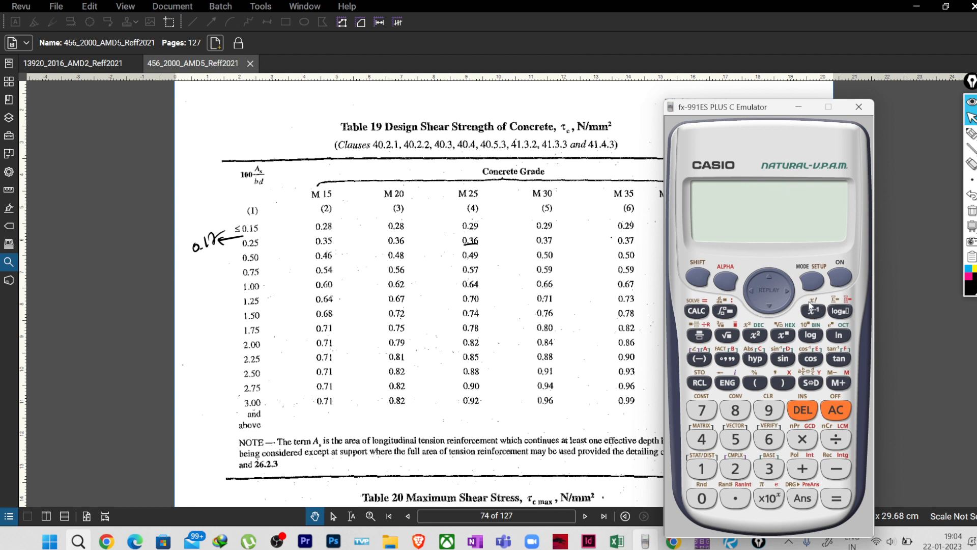
- Set the calculator to statistics mode with the A+BX linear regression type
left_click(812, 280)
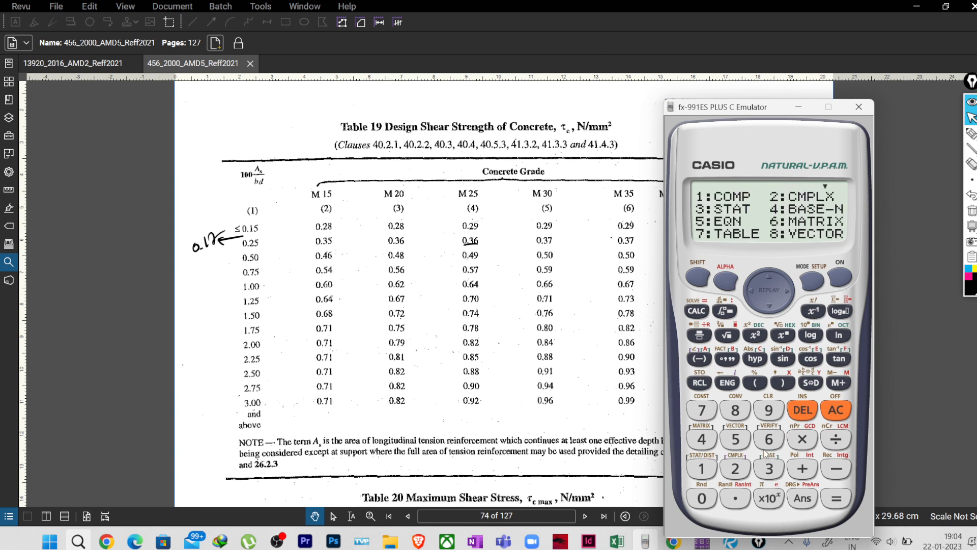
left_click(763, 473)
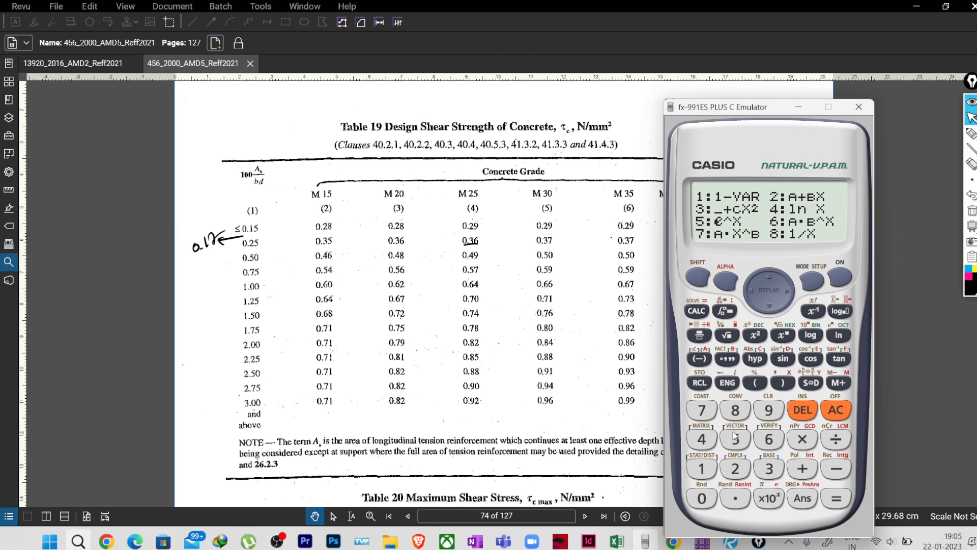
left_click(736, 469)
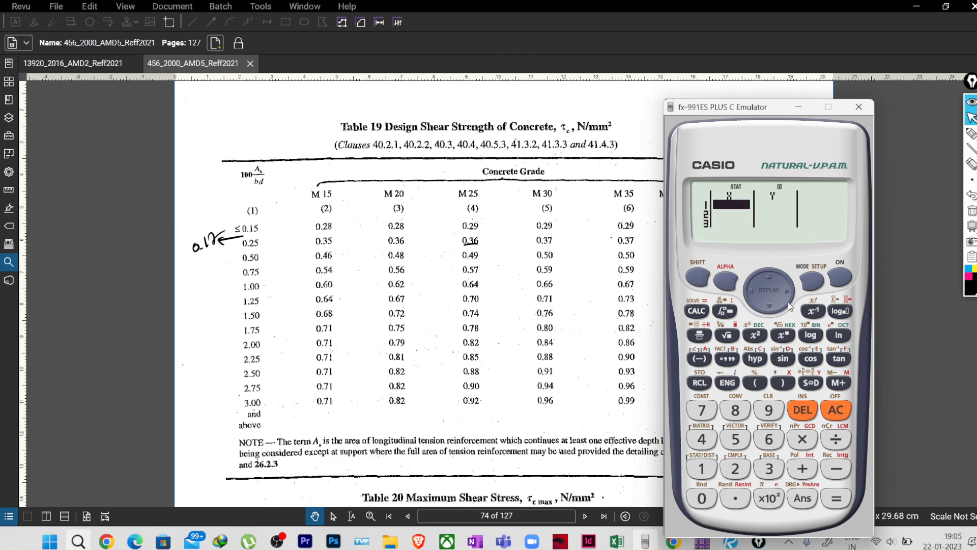
- Fill the first row of the statistics table with X 0.15 and Y 0.29
left_click(715, 497)
left_click(724, 500)
left_click(712, 476)
left_click(738, 447)
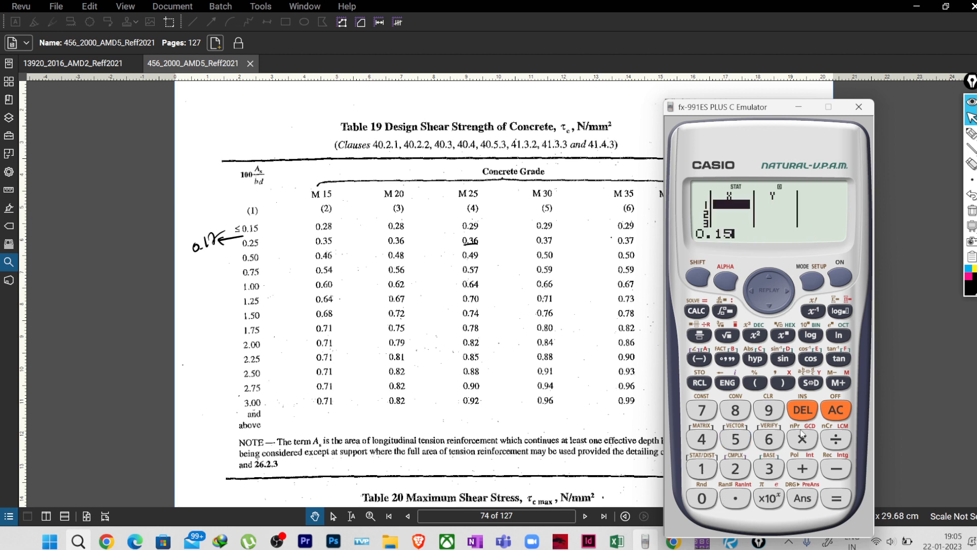
left_click(833, 497)
left_click(787, 291)
left_click(769, 276)
left_click(702, 497)
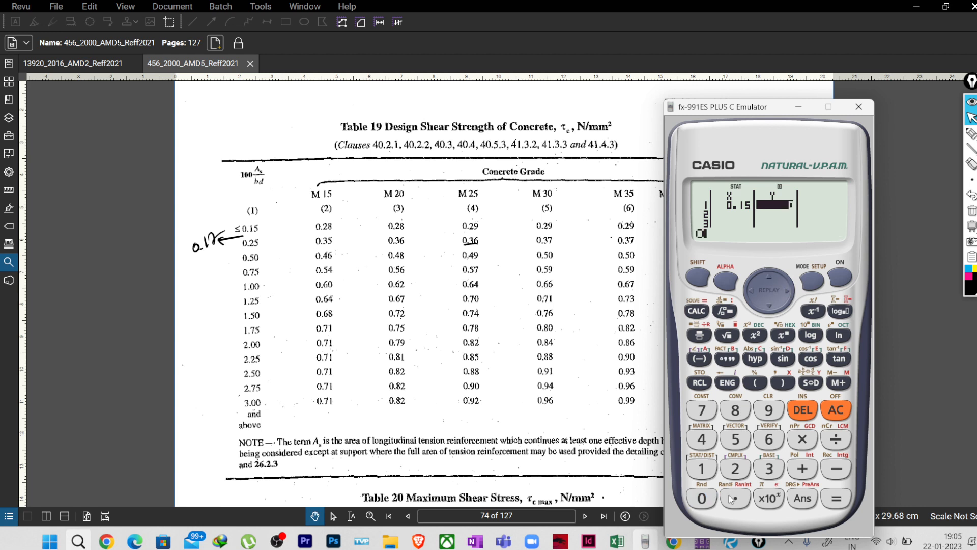
left_click(732, 498)
left_click(735, 469)
left_click(769, 410)
left_click(842, 496)
- Fill the second row of the statistics table with X 0.25 and Y 0.36
left_click(750, 288)
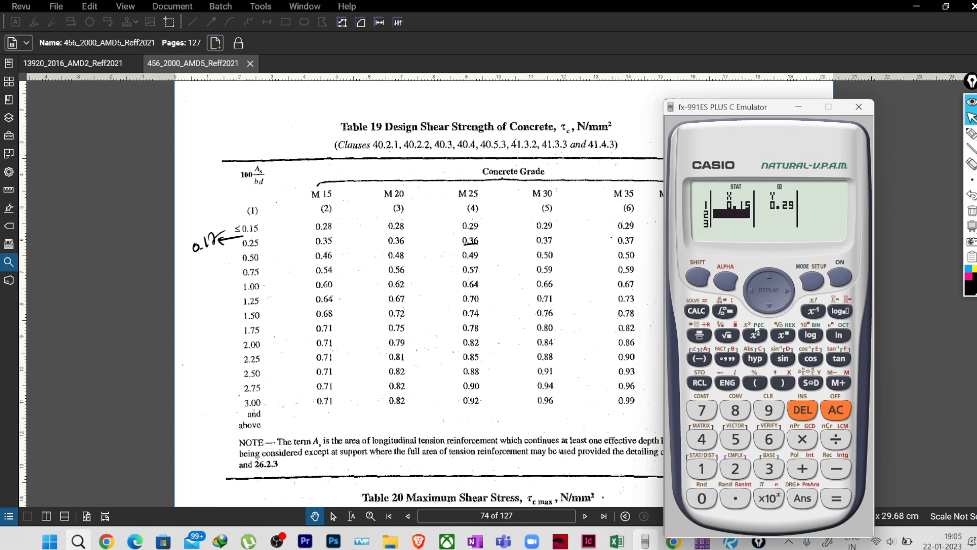
left_click(702, 498)
left_click(736, 498)
left_click(735, 468)
left_click(736, 439)
left_click(835, 499)
left_click(790, 289)
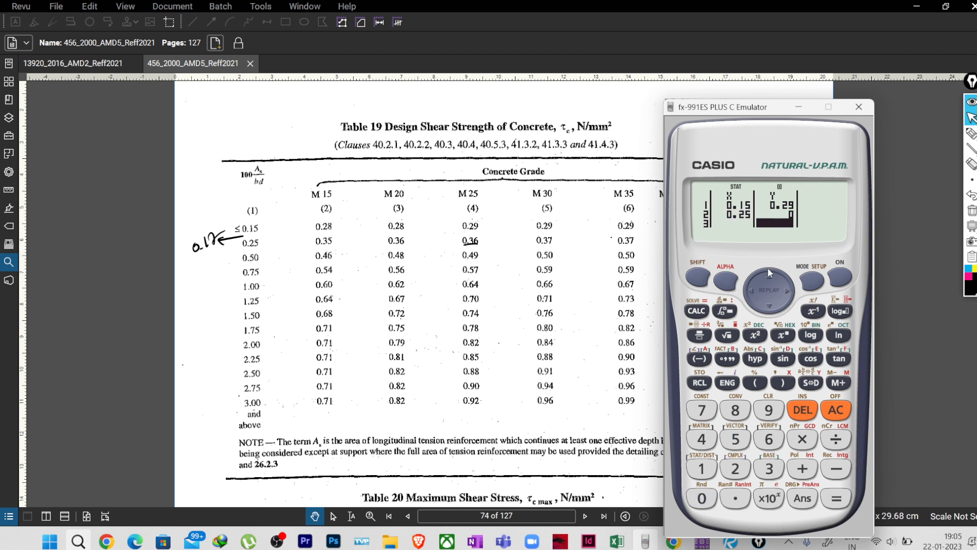
left_click(768, 275)
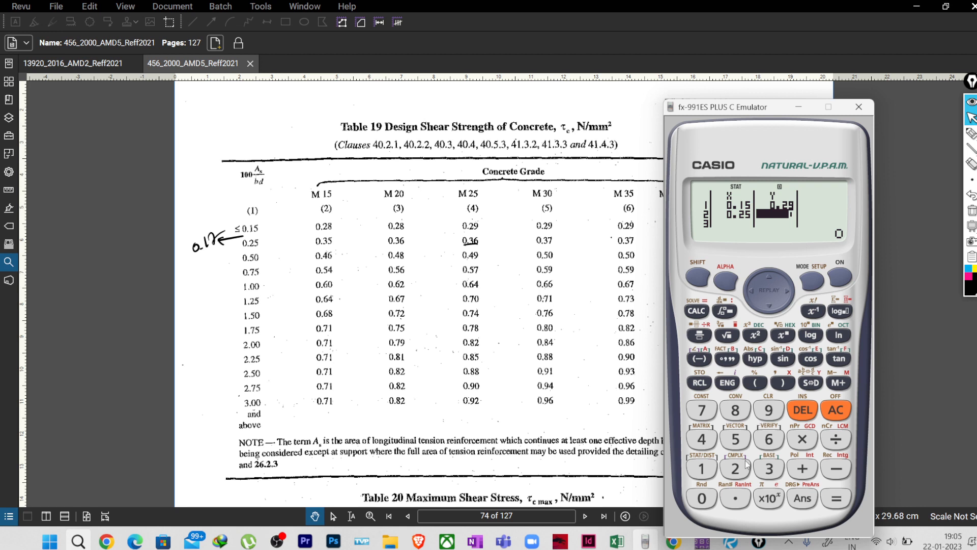
left_click(702, 498)
left_click(733, 502)
left_click(763, 471)
left_click(766, 444)
left_click(832, 489)
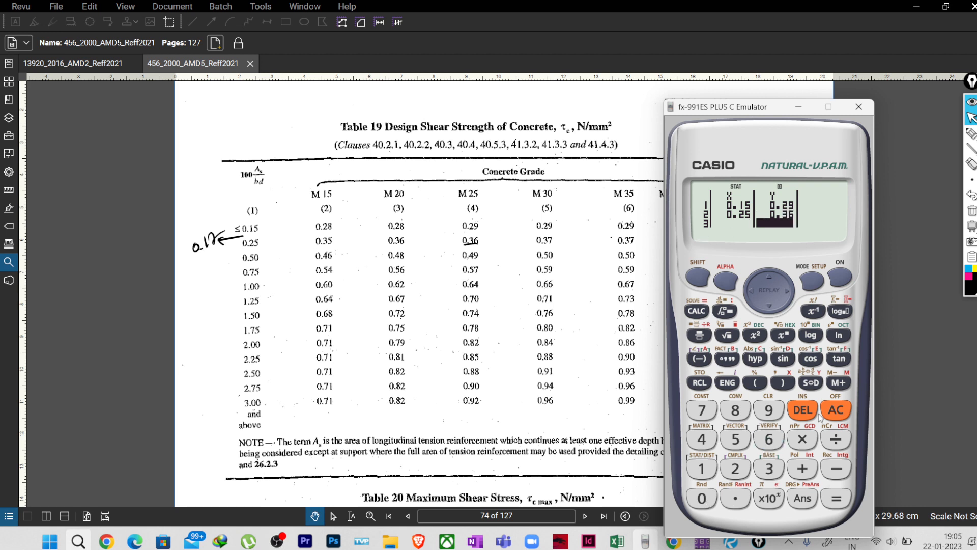
- Leave the data table and calculate the regression-estimated y value for x = 0.17
left_click(836, 409)
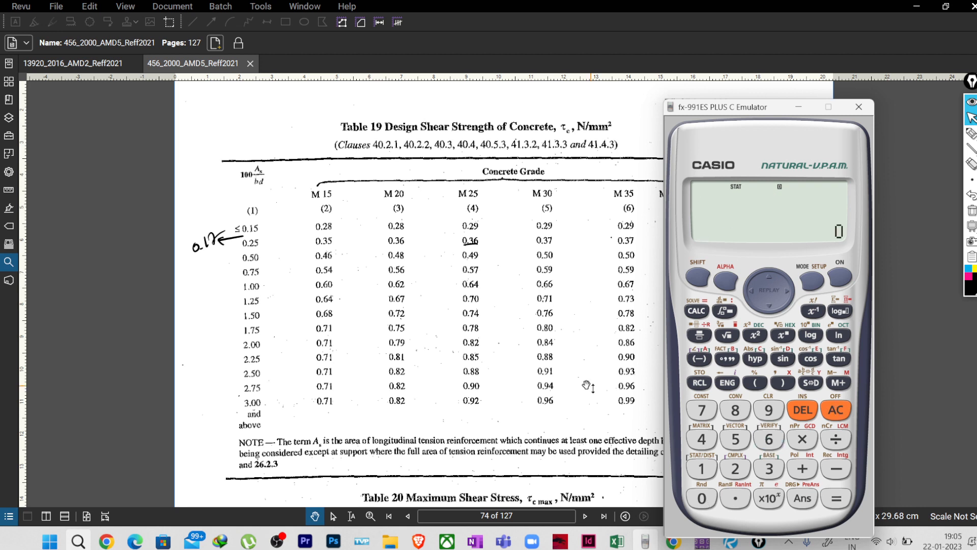
left_click(706, 500)
left_click(733, 500)
left_click(701, 469)
left_click(702, 412)
left_click(698, 279)
left_click(701, 469)
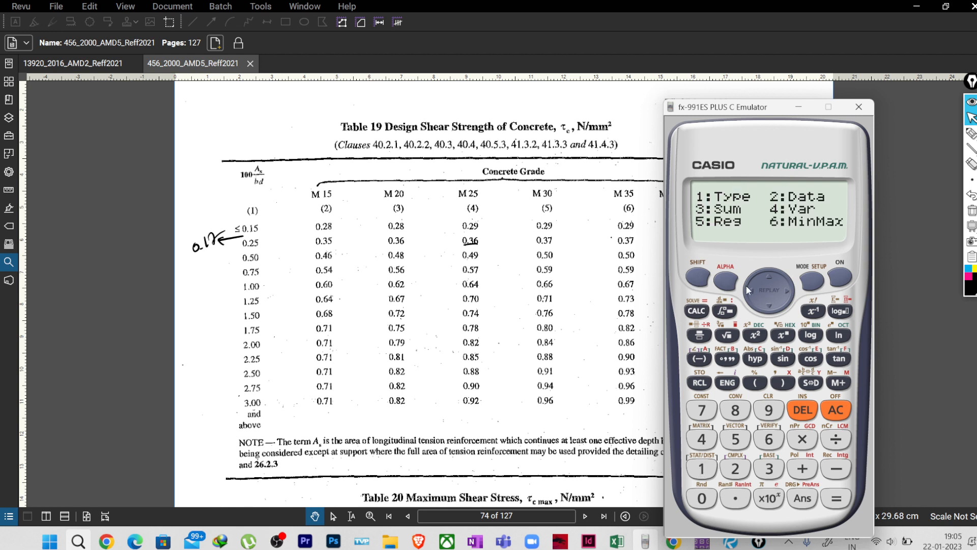
left_click(736, 442)
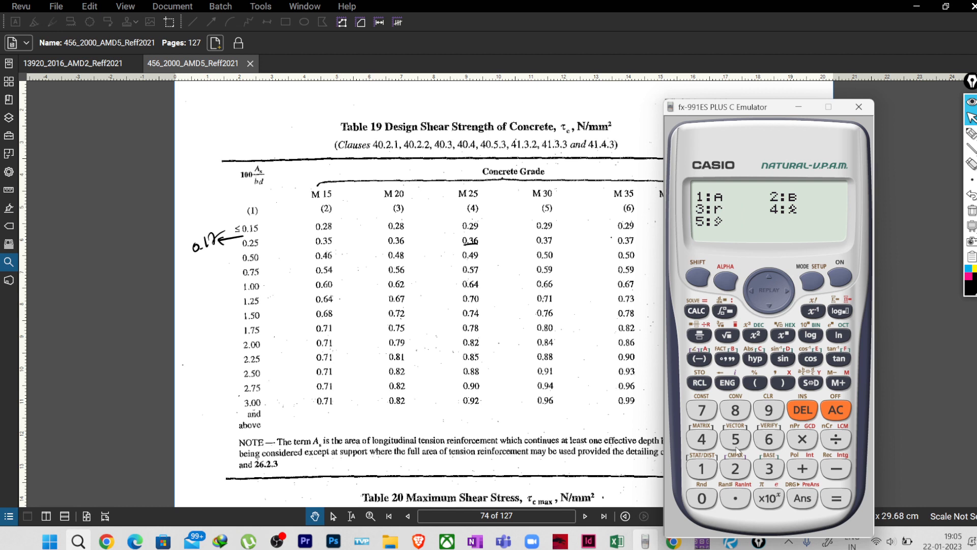
left_click(738, 440)
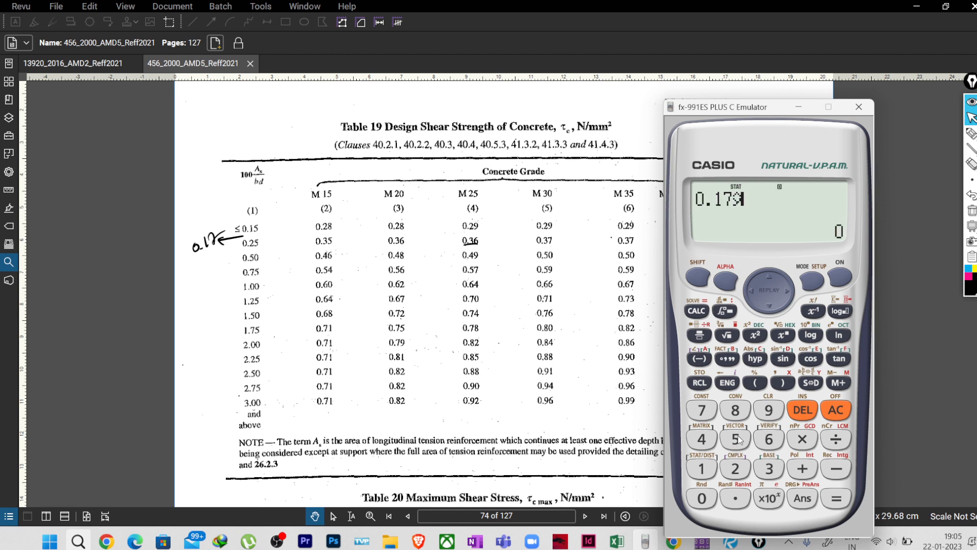
left_click(836, 500)
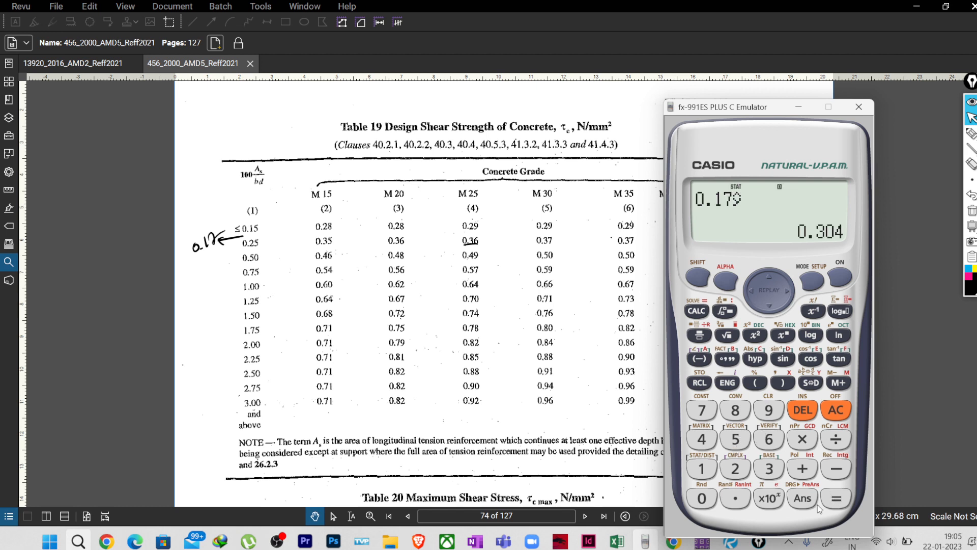
- Handwrite an arrow and 0.304 N/mm² between the 0.29 and 0.36 entries of the M 25 column
left_click(972, 134)
mouse_move(468, 237)
left_mouse_down()
mouse_move(525, 225)
mouse_move(526, 236)
mouse_move(502, 251)
mouse_move(527, 246)
left_mouse_up()
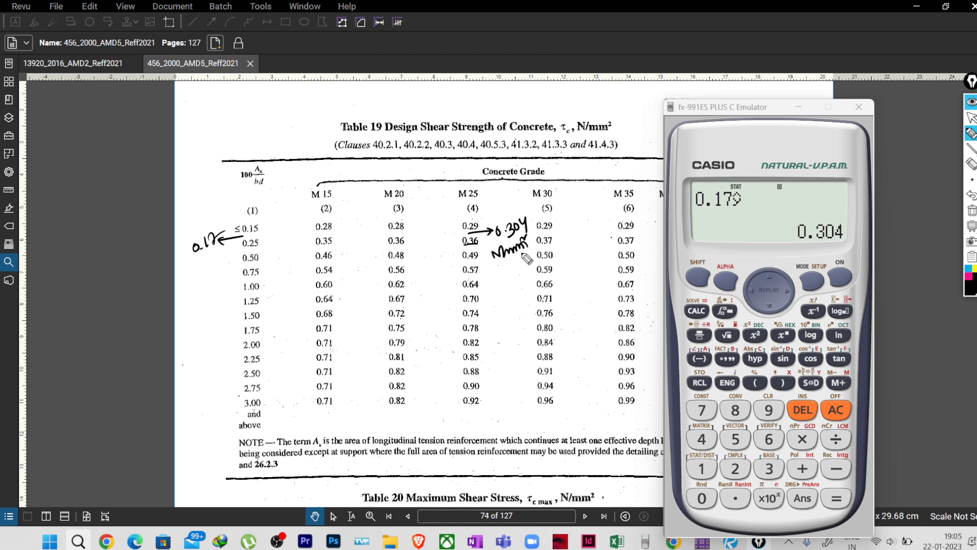
left_click(971, 118)
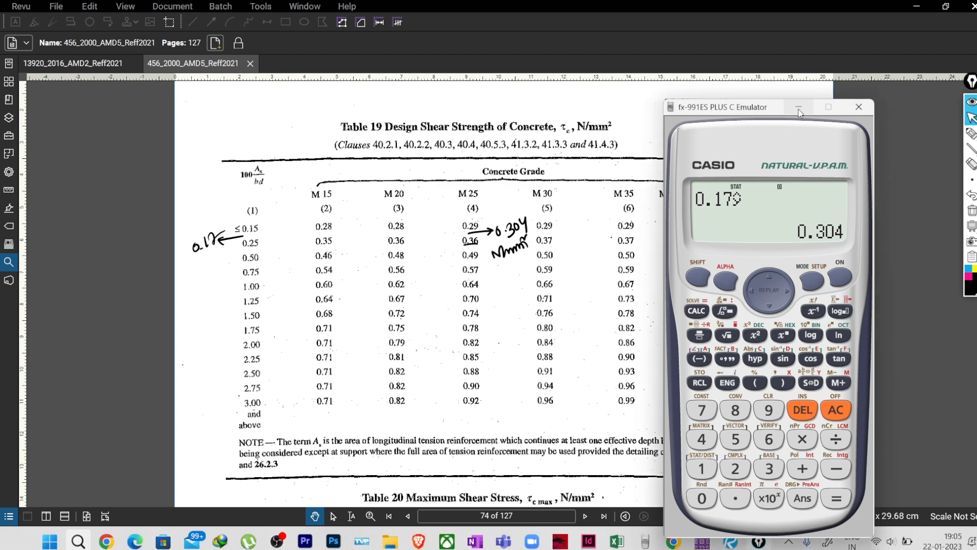
- Minimize the calculator, switch to the SAFE 2016 model and handwrite 375 mm beside the footing's strip shear diagram
left_click(799, 108)
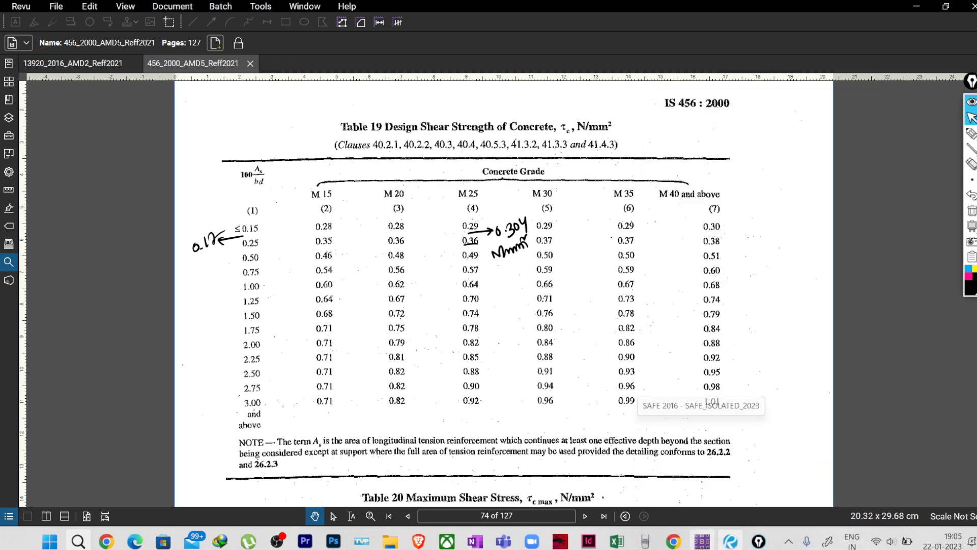
left_click(703, 540)
left_click(971, 134)
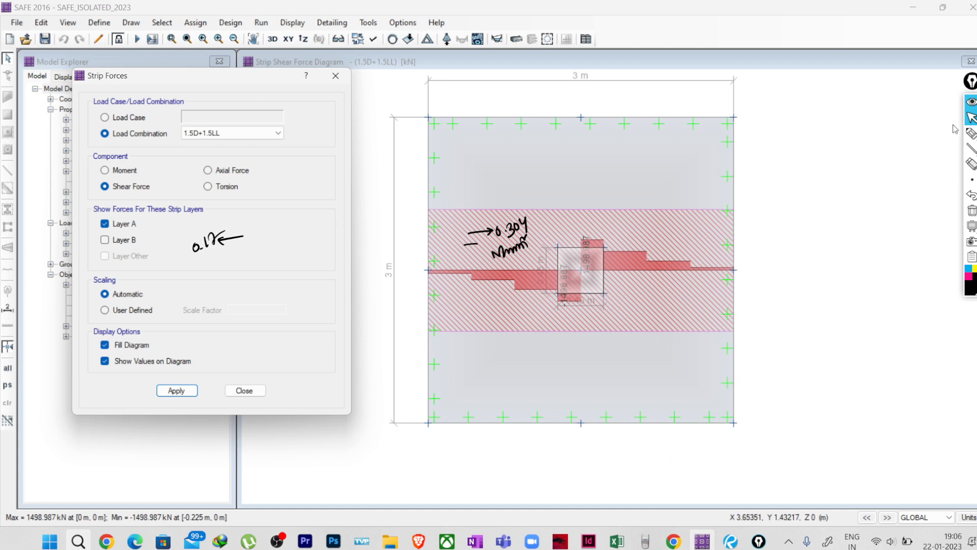
mouse_move(814, 164)
left_mouse_down()
mouse_move(814, 178)
mouse_move(828, 178)
mouse_move(863, 153)
left_mouse_up()
left_click(972, 117)
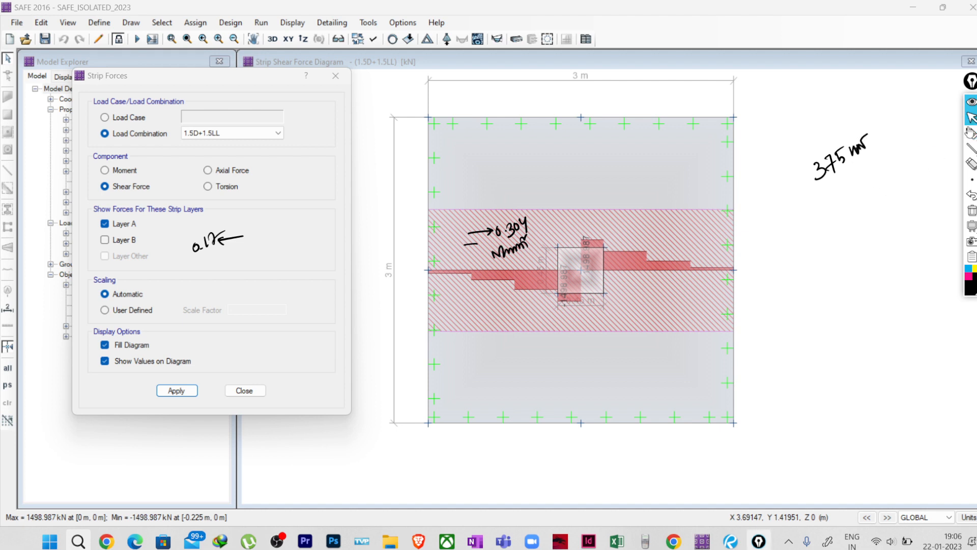
- Switch back to the IS 456 PDF in Revu and handwrite τc beside the M 40 column of Table 19
left_click(703, 541)
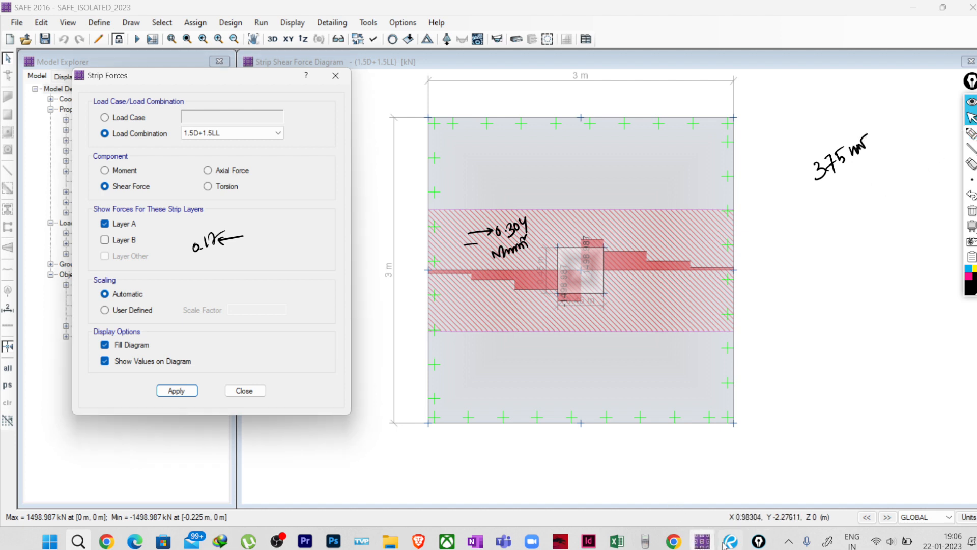
mouse_move(728, 544)
left_click(733, 499)
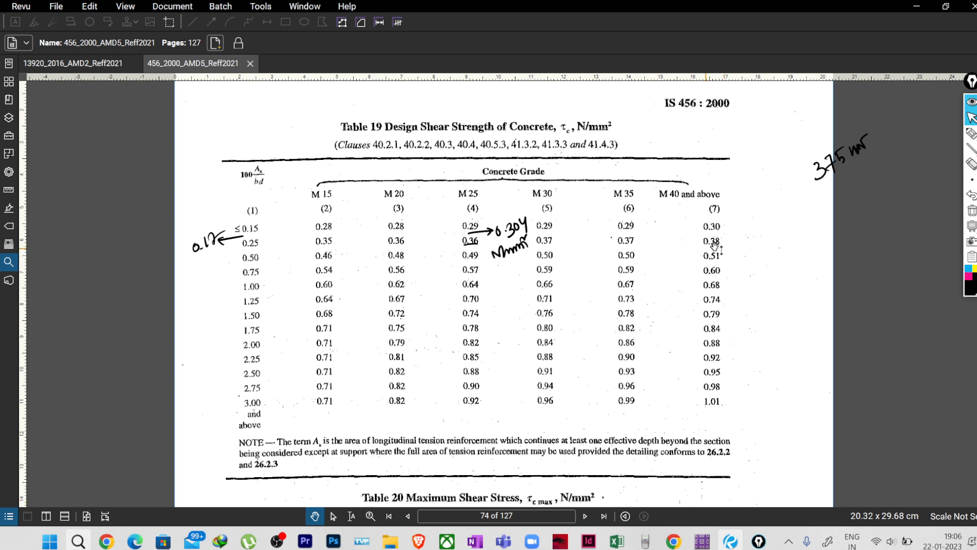
left_click(971, 133)
mouse_move(737, 259)
left_mouse_down()
mouse_move(770, 270)
mouse_move(769, 284)
mouse_move(764, 270)
mouse_move(777, 279)
left_mouse_up()
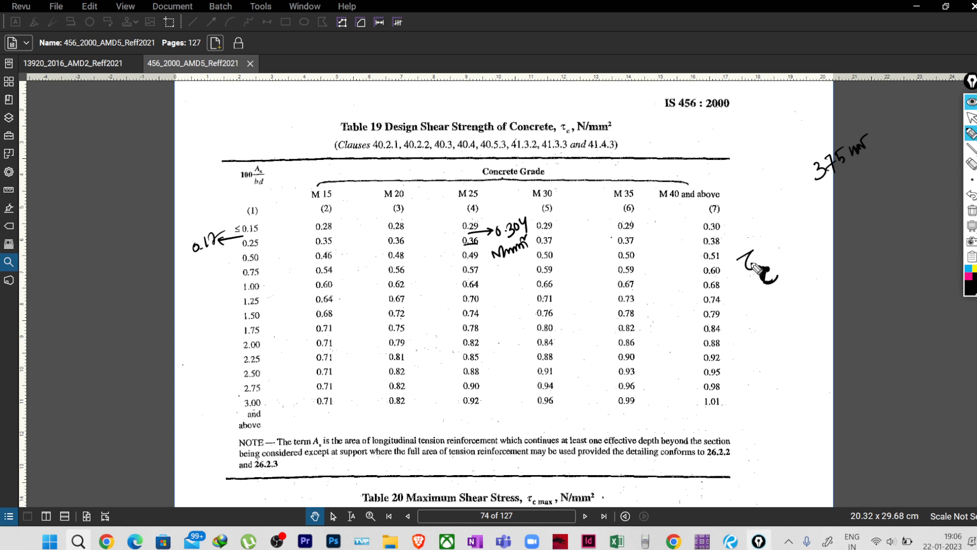
- Handwrite the shear capacity formula Vc = τc × b × d beside Table 19, with an equals sign starting the line below
left_click_drag(730, 362, 744, 358)
mouse_move(758, 369)
left_mouse_down()
mouse_move(760, 380)
mouse_move(760, 351)
left_mouse_up()
mouse_move(760, 360)
left_mouse_down()
mouse_move(796, 340)
mouse_move(793, 328)
left_mouse_up()
mouse_move(793, 316)
left_mouse_down()
mouse_move(784, 329)
mouse_move(814, 306)
left_mouse_up()
left_click_drag(822, 279, 820, 305)
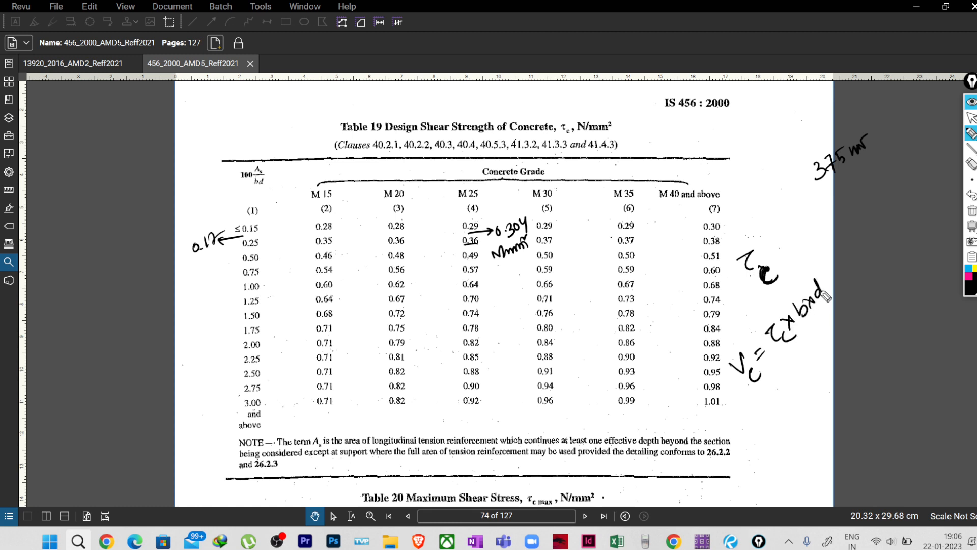
mouse_move(780, 387)
left_mouse_down()
mouse_move(789, 379)
mouse_move(792, 388)
left_mouse_up()
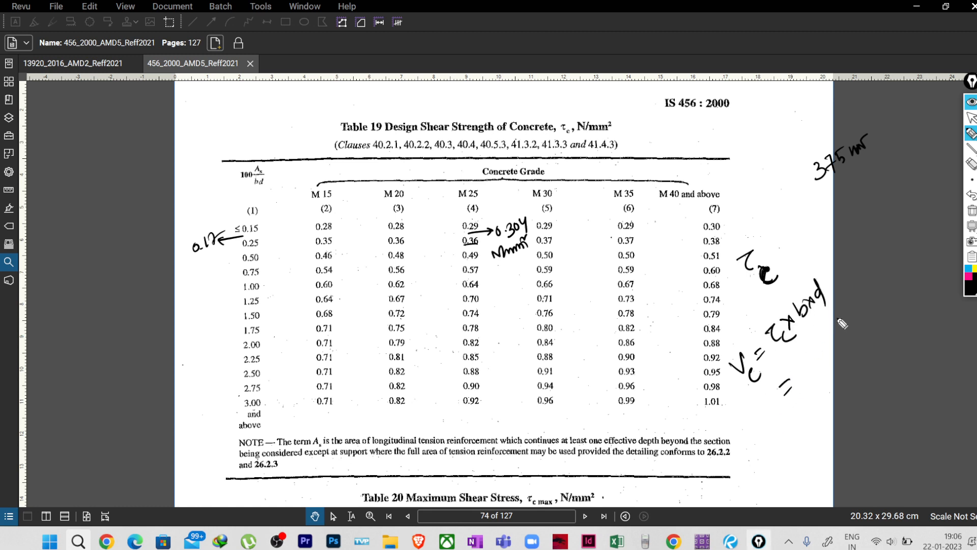
- Change the ink to pink and handwrite 0.304 × 1000 after the equals sign below the Vc formula
left_click(973, 268)
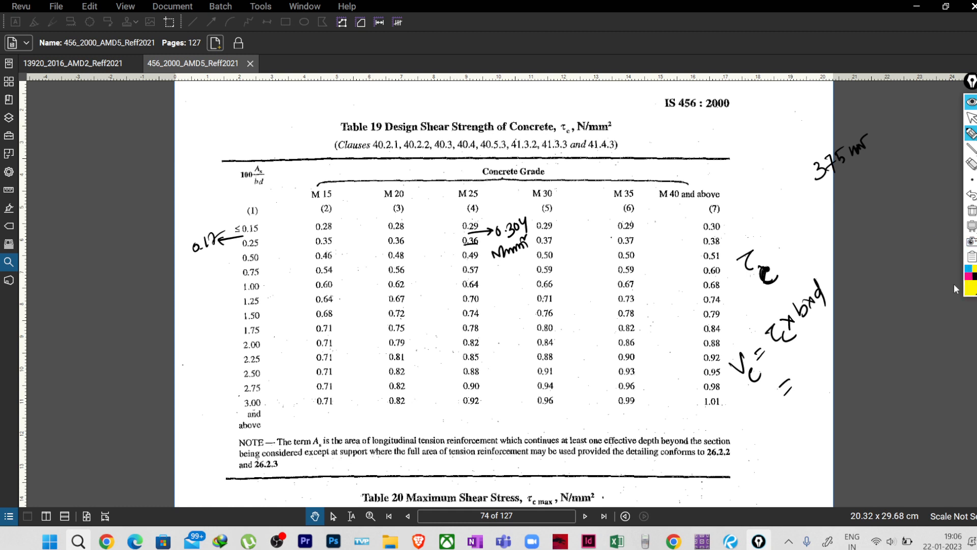
mouse_move(799, 369)
left_mouse_down()
mouse_move(821, 363)
mouse_move(835, 341)
mouse_move(855, 351)
mouse_move(860, 331)
left_mouse_up()
left_click(815, 362)
left_click_drag(851, 334, 861, 316)
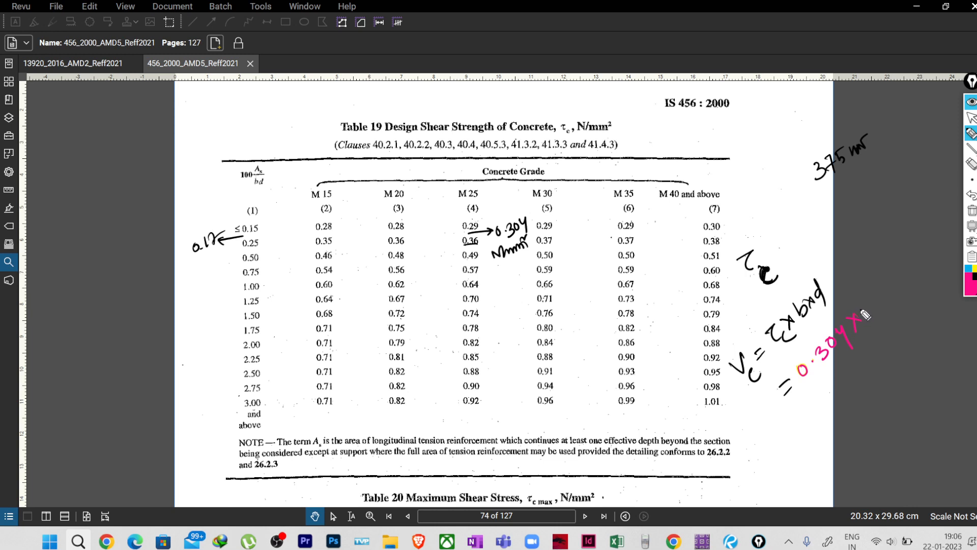
left_click_drag(874, 316, 885, 304)
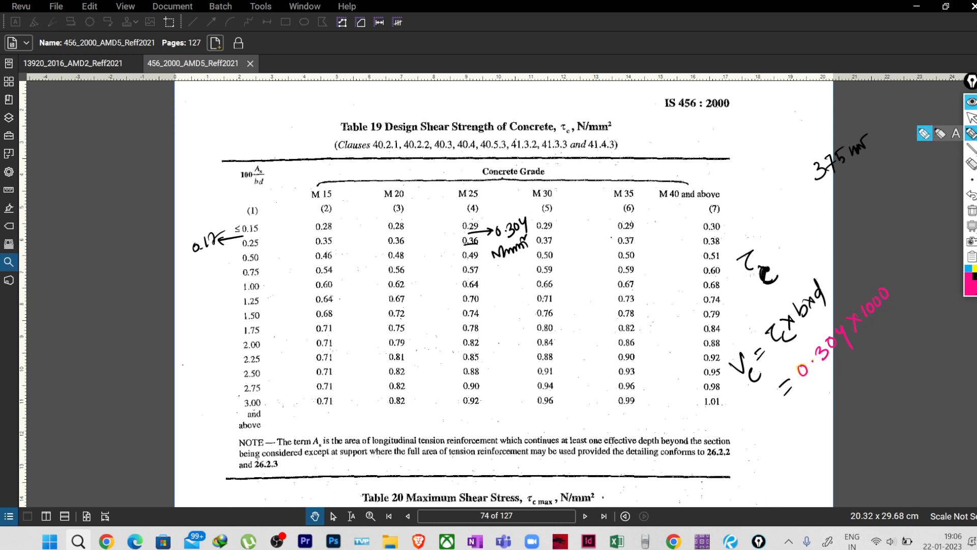
- Glance at the SAFE model, return to the PDF and complete the Vc product with × 740, adding an equals sign below
left_click(972, 118)
left_click(702, 541)
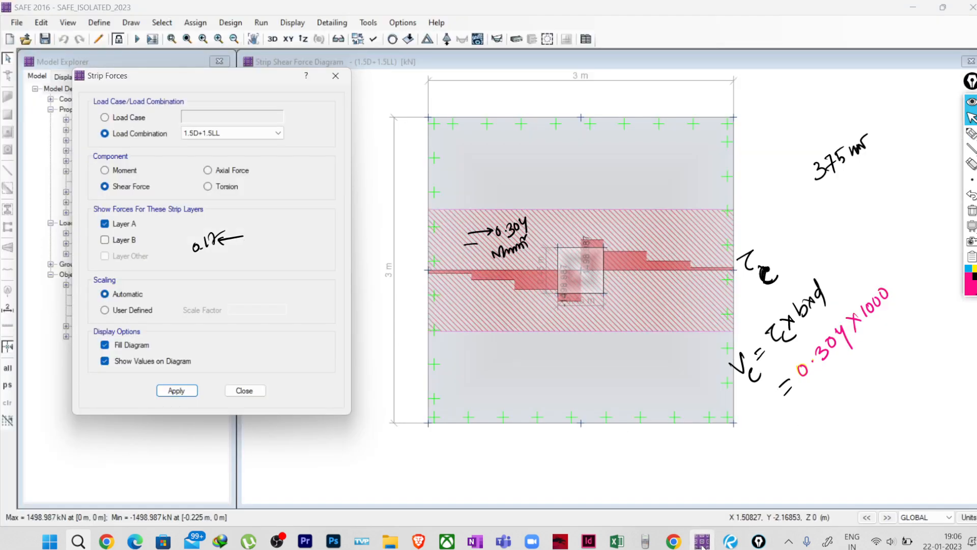
left_click(702, 541)
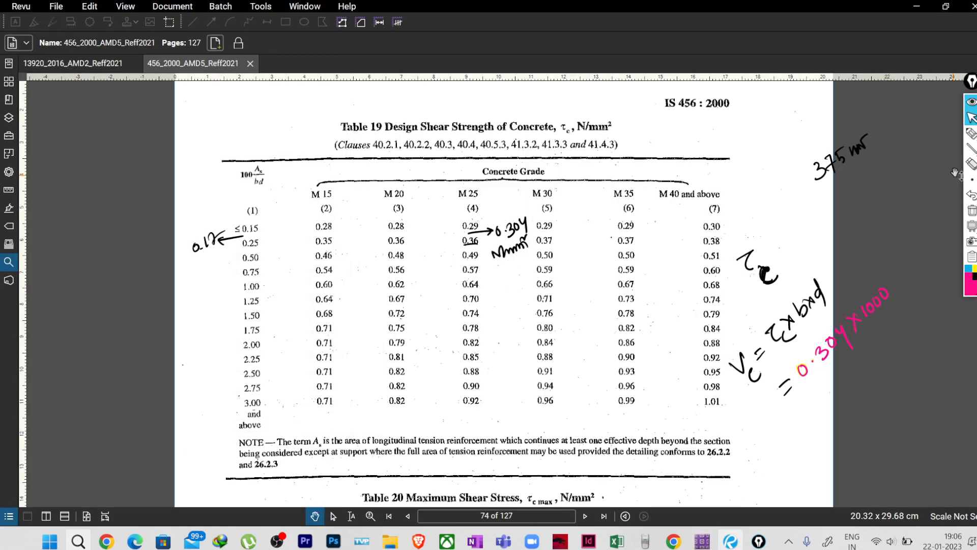
mouse_move(959, 166)
mouse_move(890, 286)
left_mouse_down()
mouse_move(899, 300)
mouse_move(889, 300)
left_mouse_up()
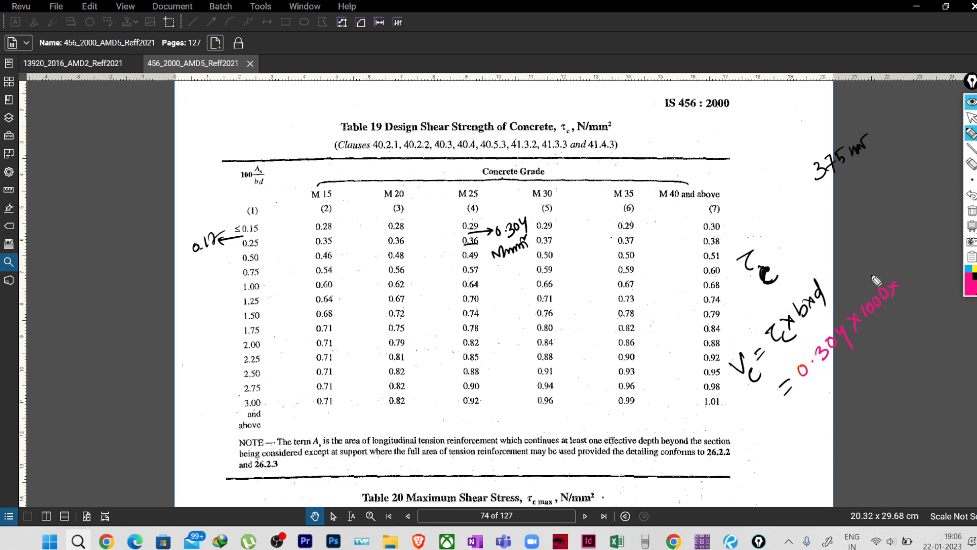
left_click_drag(909, 279, 922, 262)
left_click_drag(803, 418, 816, 415)
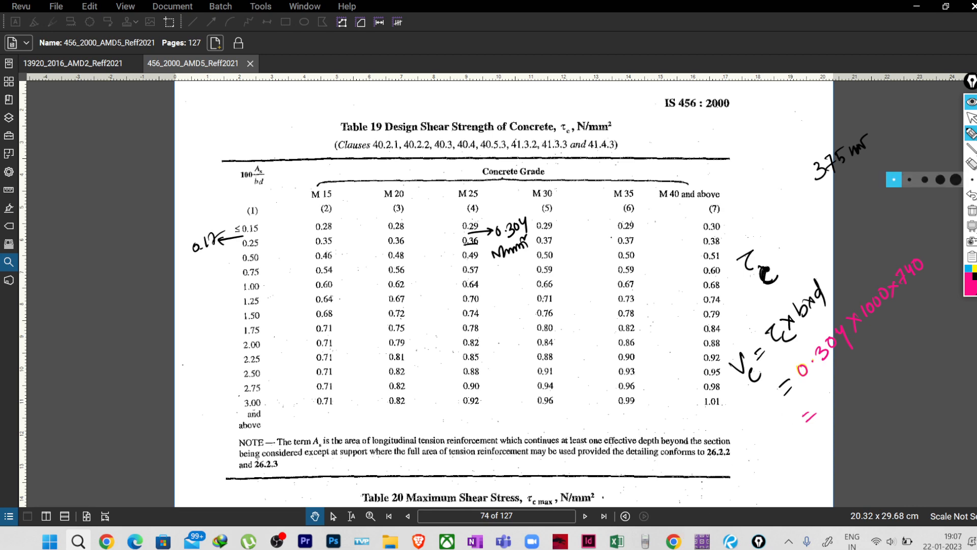
- Bring up the calculator, move it clear of the Vc notes and erase the handwritten 0.17 note overlapping its display
key("Escape")
left_click(644, 541)
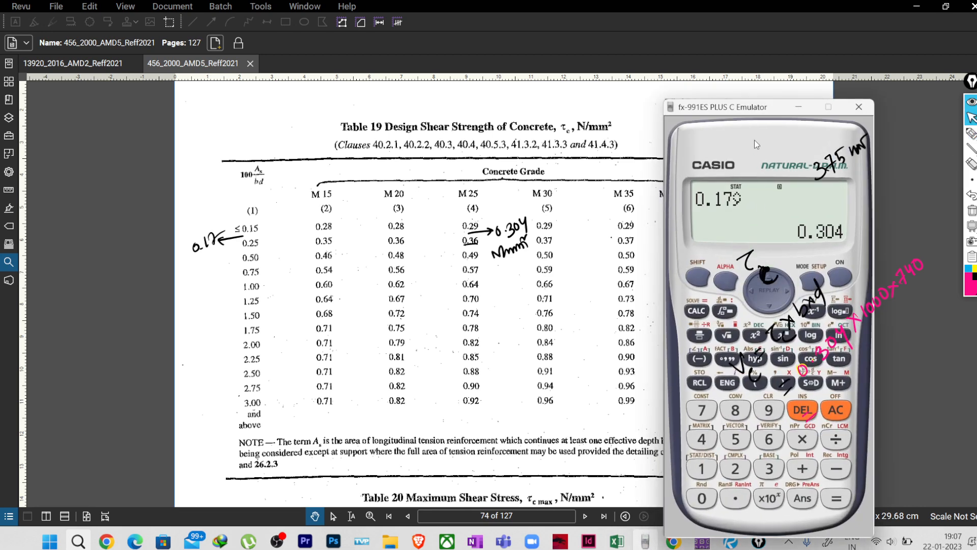
left_click_drag(711, 105, 172, 155)
left_click_drag(110, 118, 113, 113)
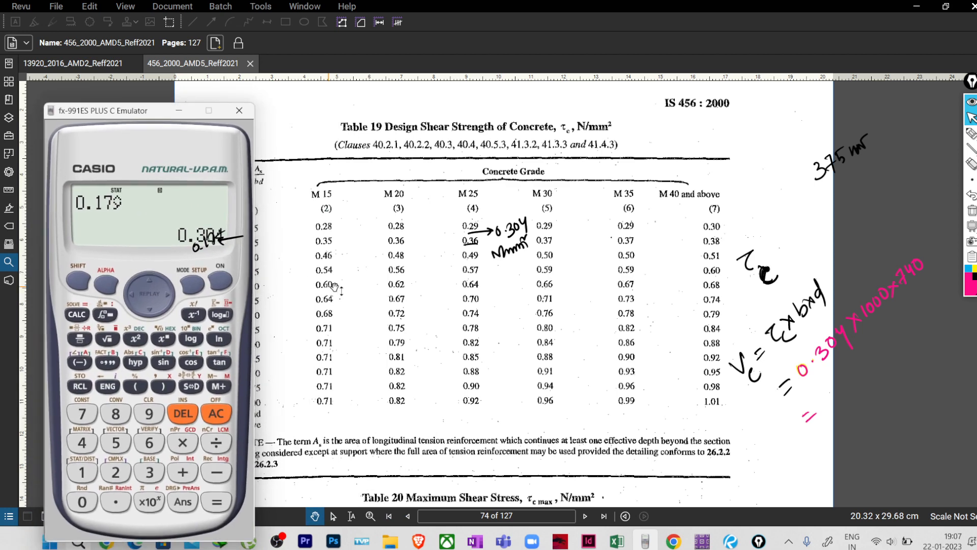
left_click(971, 163)
mouse_move(204, 247)
left_mouse_down()
mouse_move(196, 264)
mouse_move(239, 236)
left_mouse_up()
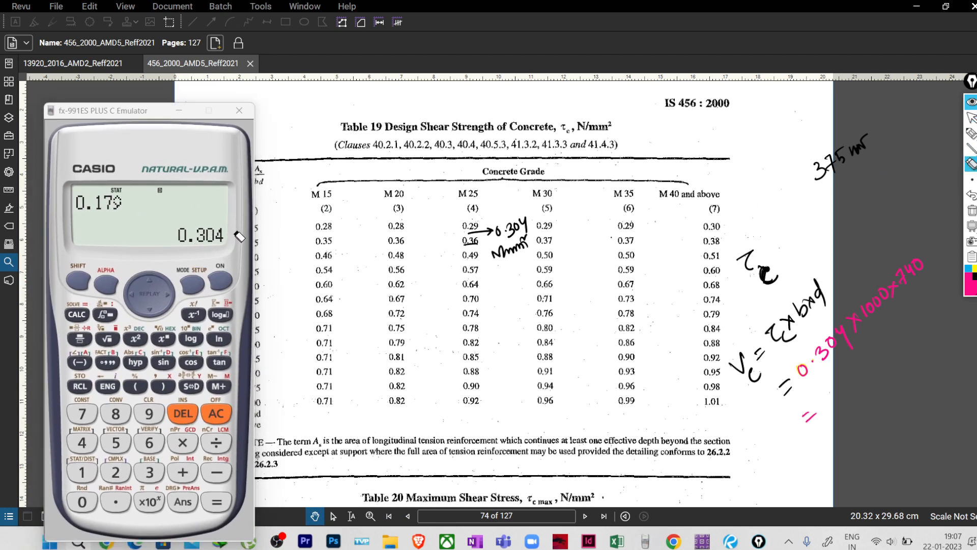
left_click(972, 119)
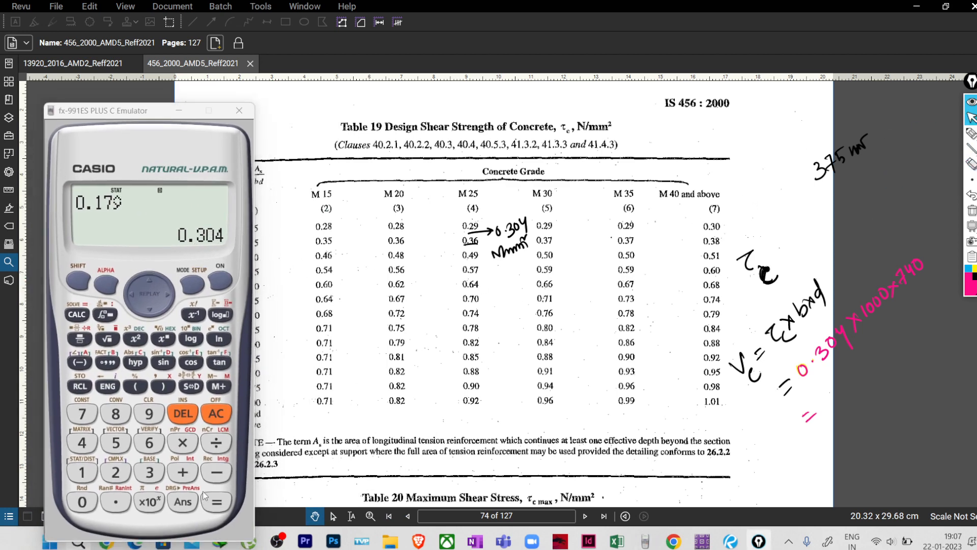
- Clear the calculator and compute 0.304 × 1000 × 740
left_click(216, 413)
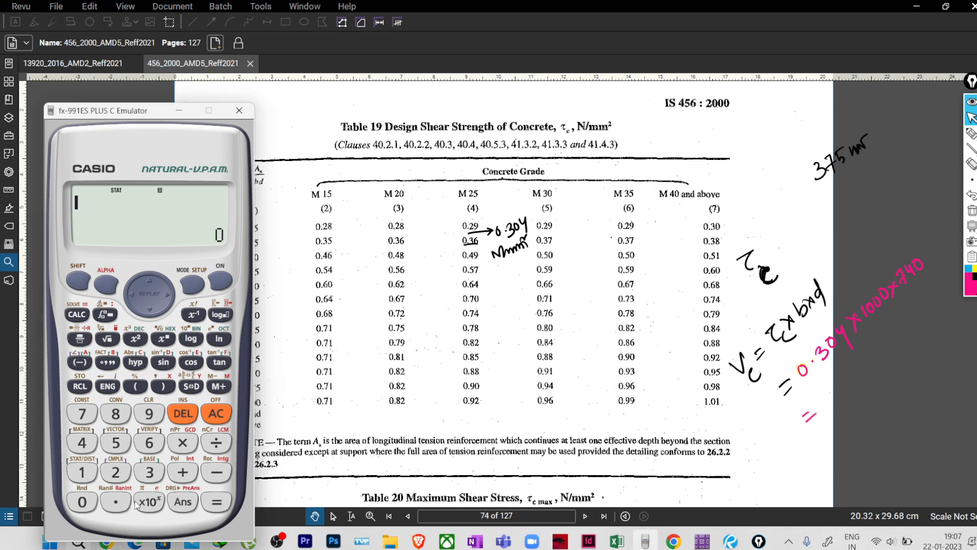
left_click(85, 504)
left_click(130, 502)
left_click(150, 476)
left_click(83, 502)
left_click(82, 443)
left_click(184, 444)
type("1000")
left_click(184, 444)
left_click(80, 416)
left_click(82, 443)
left_click(82, 502)
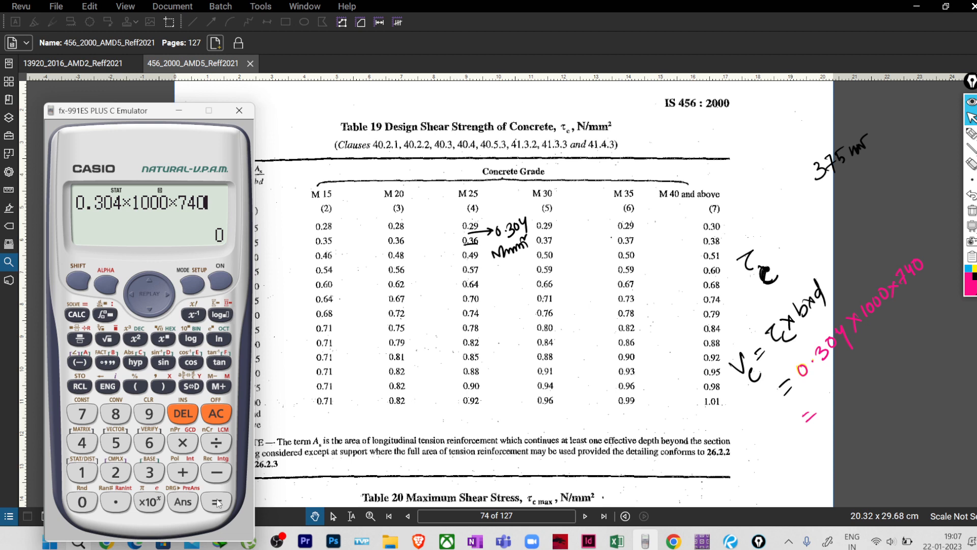
left_click(216, 503)
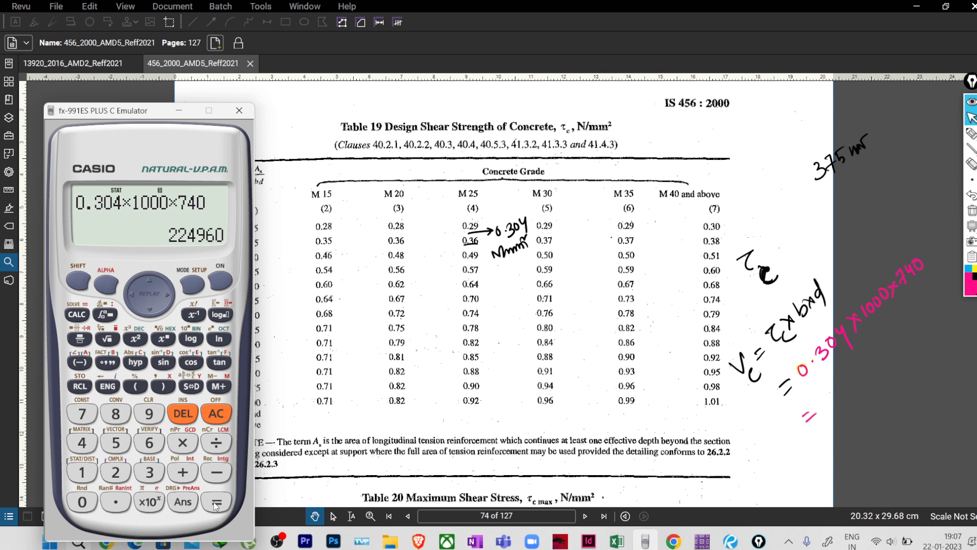
- Handwrite 224960 N/mm as the Vc result with a double underline, and 375 kN/m below it
left_click(970, 133)
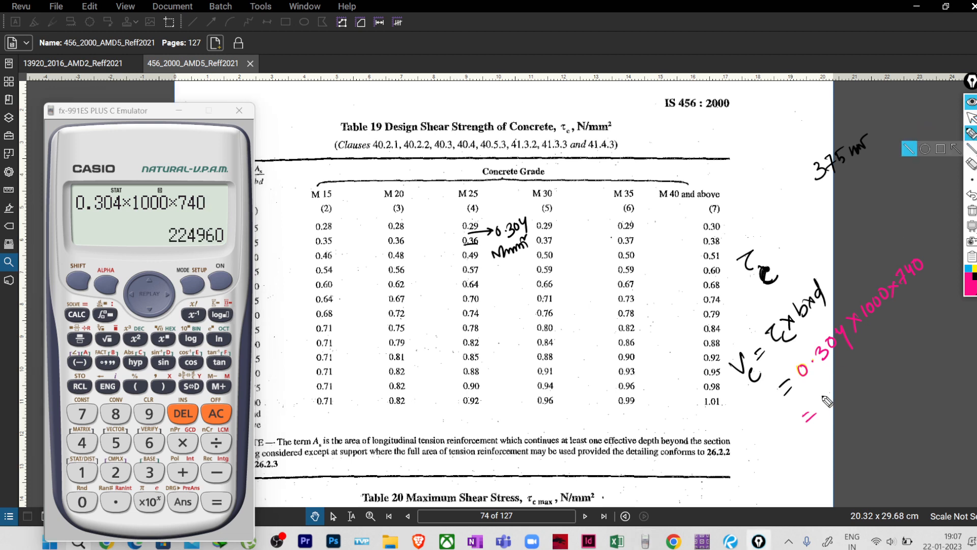
left_click_drag(824, 395, 856, 378)
mouse_move(854, 373)
left_mouse_down()
mouse_move(860, 387)
mouse_move(855, 365)
mouse_move(870, 378)
left_mouse_up()
left_click_drag(872, 354, 873, 362)
left_click_drag(881, 350, 881, 354)
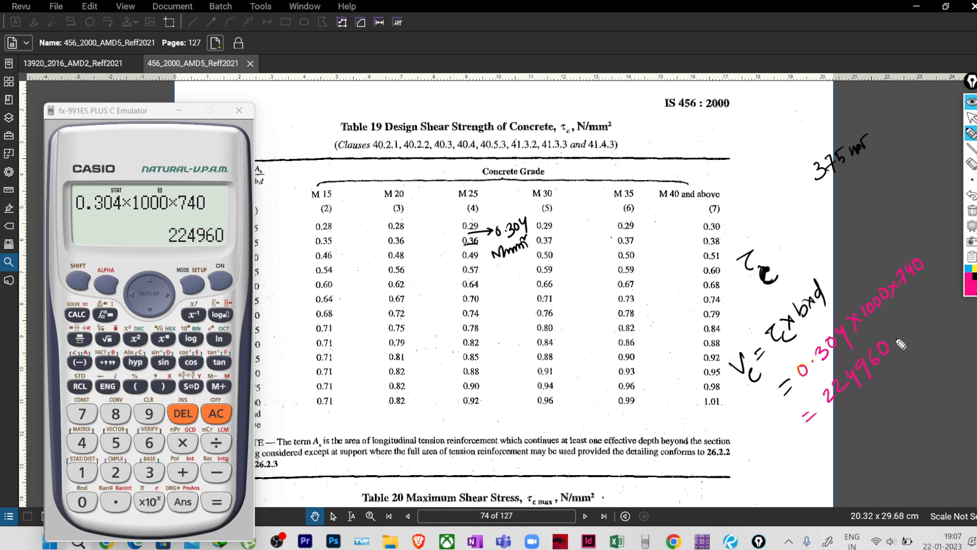
mouse_move(891, 351)
left_mouse_down()
mouse_move(896, 331)
mouse_move(901, 349)
mouse_move(926, 322)
mouse_move(922, 333)
left_mouse_up()
mouse_move(902, 359)
left_mouse_down()
mouse_move(837, 423)
mouse_move(913, 363)
left_mouse_up()
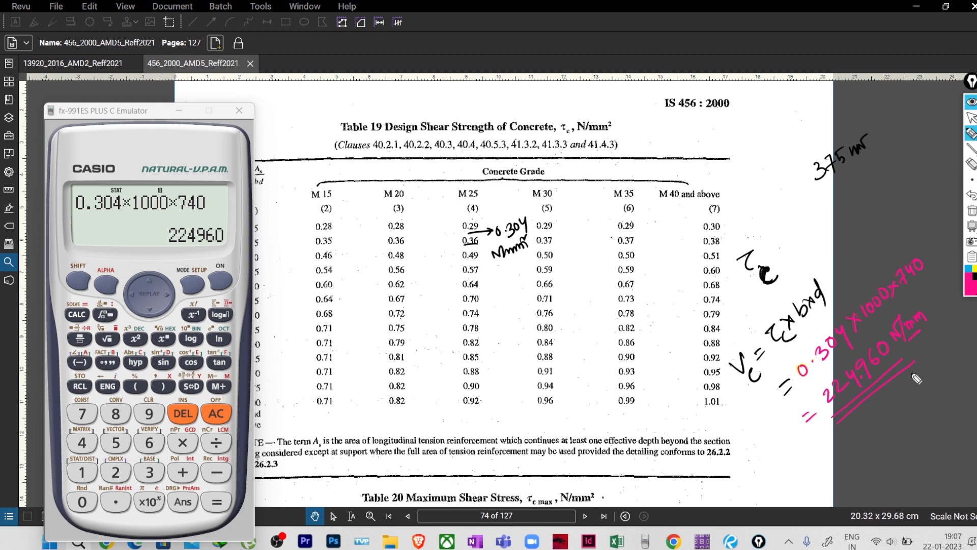
mouse_move(863, 433)
left_mouse_down()
mouse_move(863, 454)
mouse_move(885, 442)
mouse_move(928, 398)
mouse_move(930, 380)
left_mouse_up()
left_click_drag(906, 424, 934, 403)
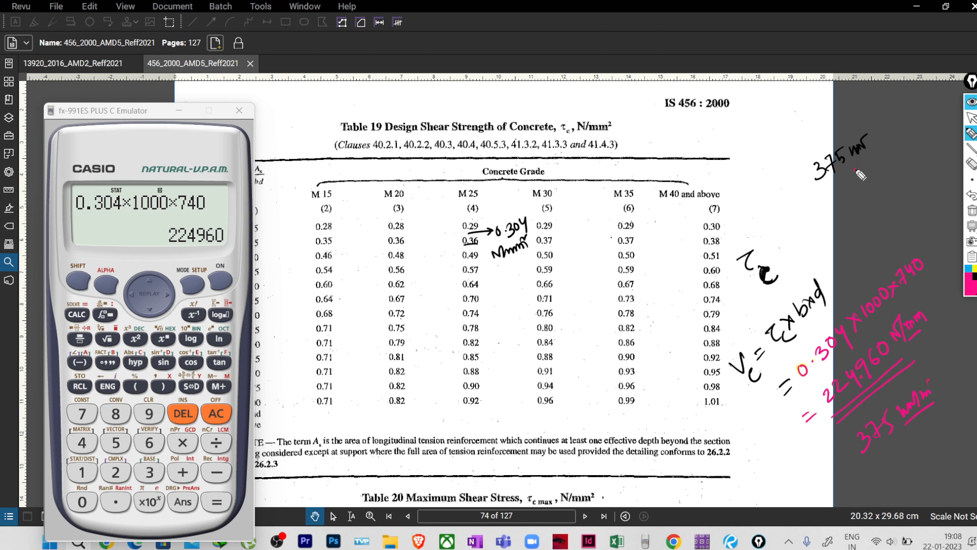
- Handwrite 375 kN/m above the Vc notes and, under it, the fraction 375 / (1000 × 740)
mouse_move(855, 170)
left_mouse_down()
mouse_move(872, 178)
mouse_move(906, 160)
mouse_move(929, 162)
mouse_move(916, 171)
left_mouse_up()
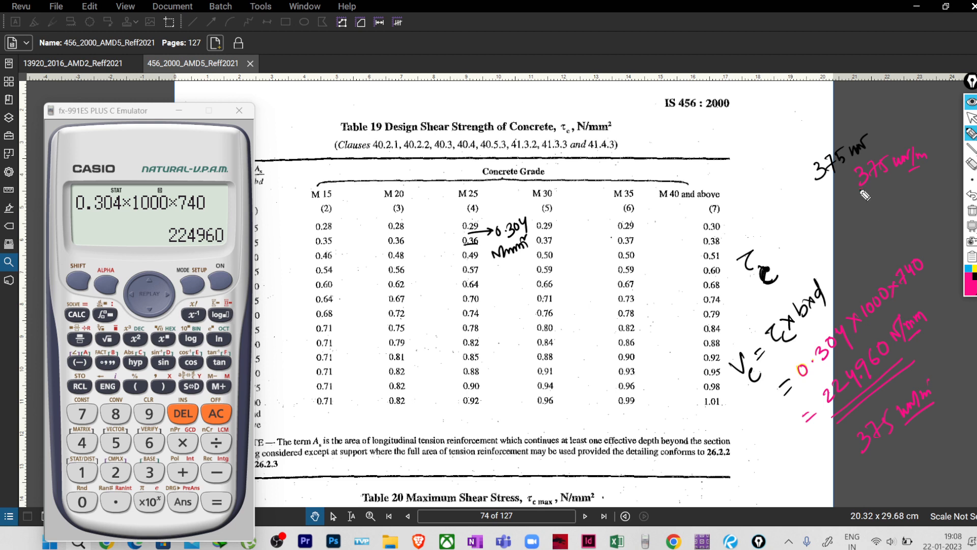
mouse_move(861, 192)
left_mouse_down()
mouse_move(918, 176)
mouse_move(889, 217)
mouse_move(893, 206)
left_mouse_up()
left_click_drag(900, 195, 898, 204)
left_click_drag(900, 194, 907, 189)
left_click_drag(869, 222, 932, 197)
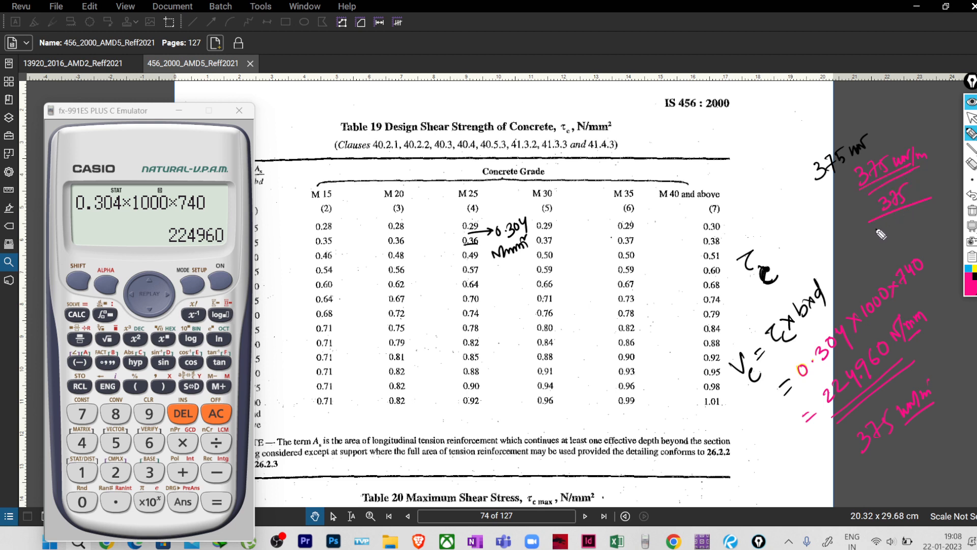
mouse_move(874, 226)
left_mouse_down()
mouse_move(912, 222)
mouse_move(916, 207)
left_mouse_up()
left_click_drag(920, 206, 928, 219)
left_click_drag(936, 208, 932, 216)
- Handwrite = 0.506 N/mm² under the fraction, then box this stress and the 0.304 note in Table 19
left_click_drag(854, 266, 872, 265)
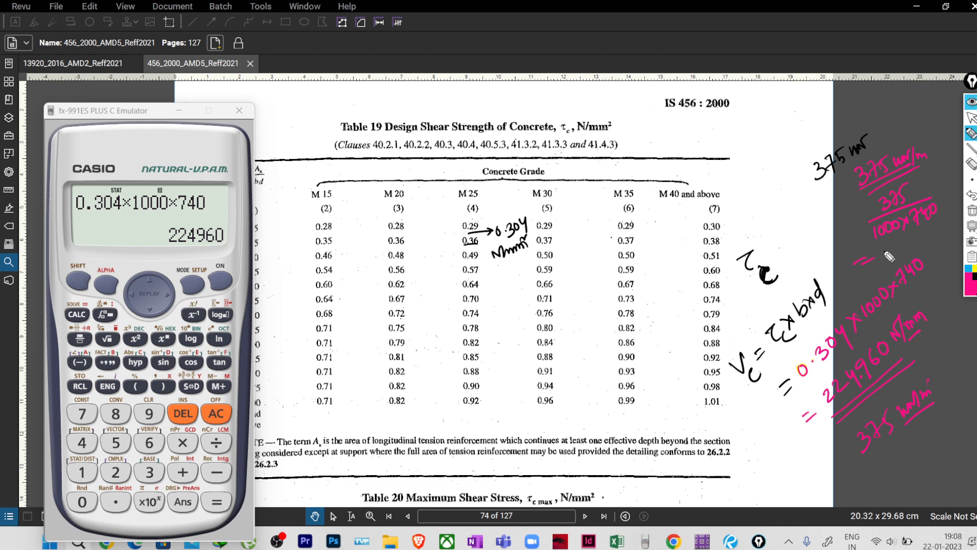
left_click_drag(886, 248, 894, 248)
mouse_move(885, 245)
left_mouse_down()
mouse_move(897, 252)
mouse_move(889, 262)
mouse_move(960, 224)
mouse_move(956, 243)
left_mouse_up()
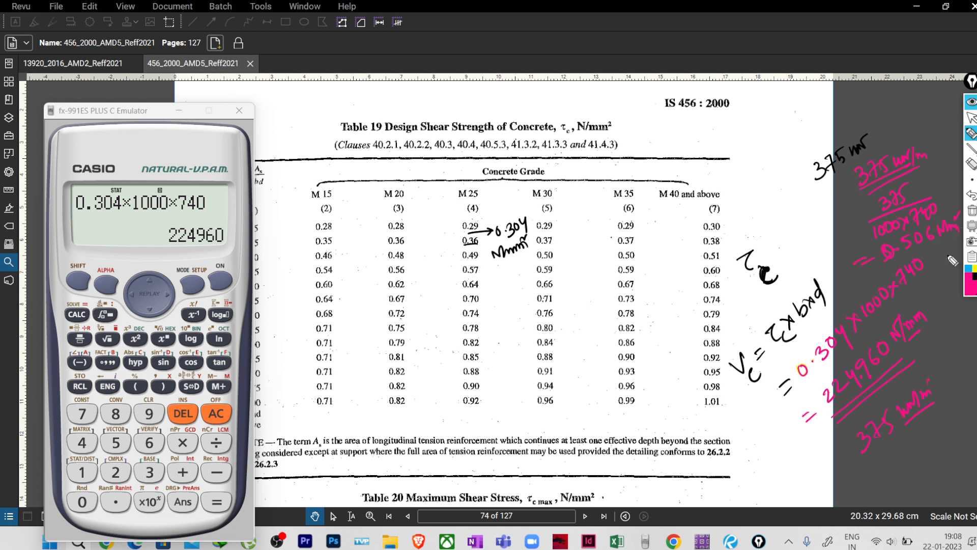
mouse_move(894, 265)
left_mouse_down()
mouse_move(940, 249)
mouse_move(895, 246)
mouse_move(892, 272)
left_mouse_up()
mouse_move(509, 248)
left_mouse_down()
mouse_move(492, 242)
mouse_move(502, 250)
left_mouse_up()
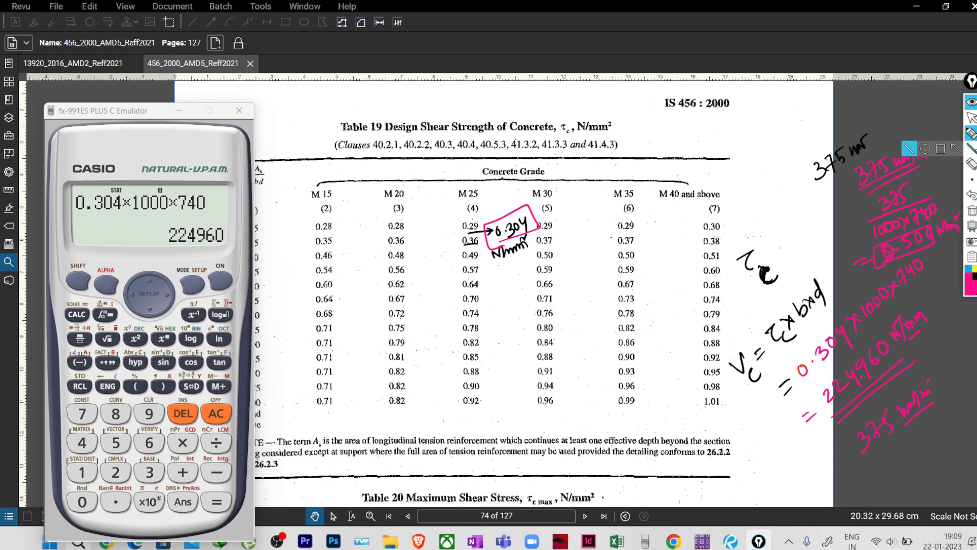
- Clear all handwritten ink from the screen and minimize the IS 456 PDF window
left_click(971, 214)
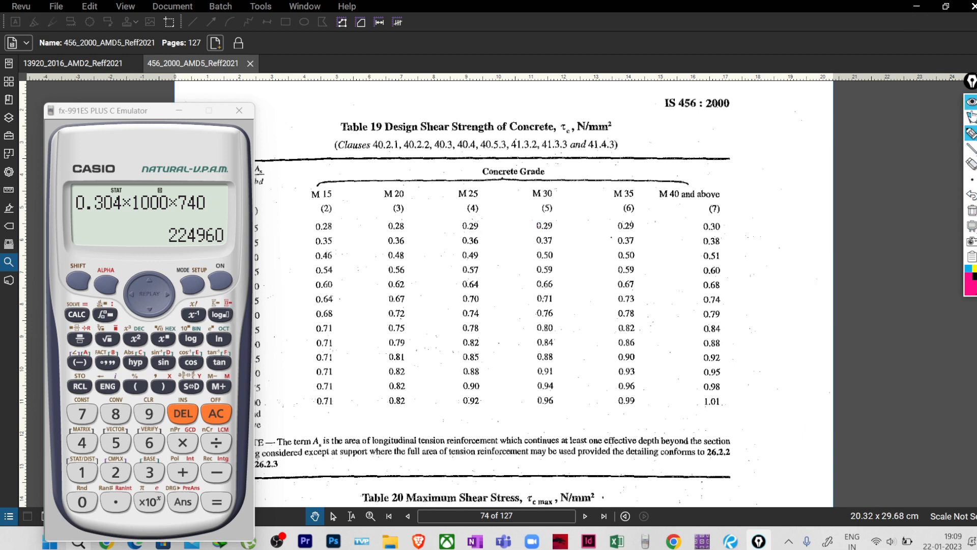
left_click(916, 6)
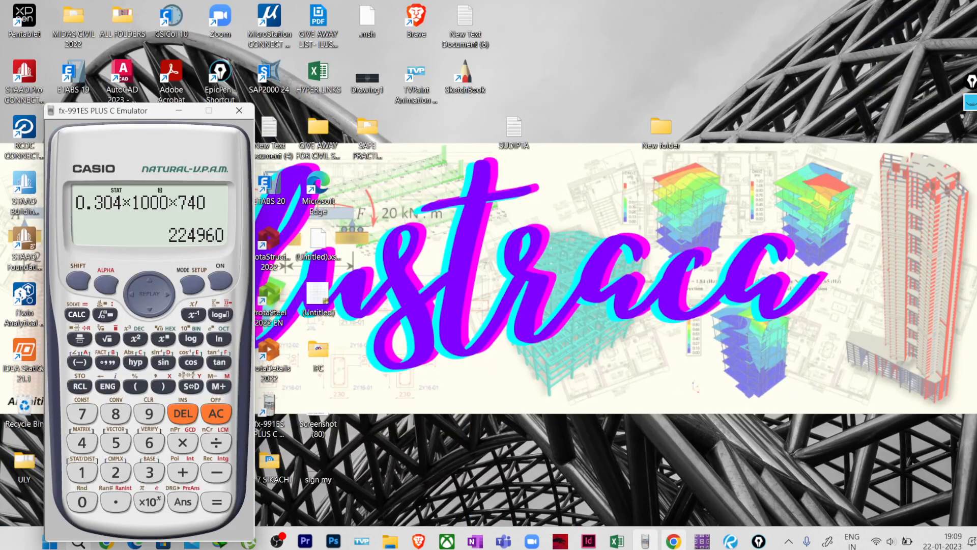
mouse_move(646, 542)
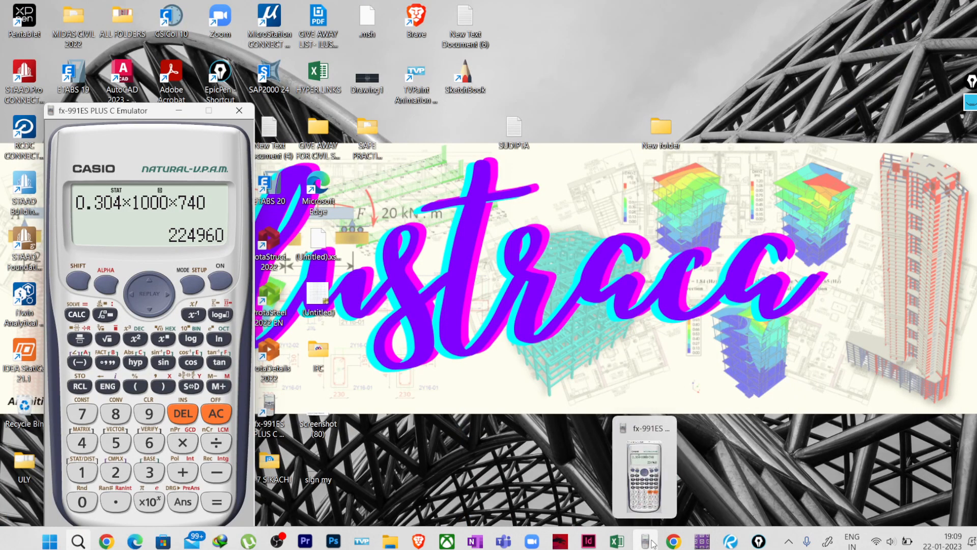
- Switch to the SAFE 2016 model and display the strip moment diagram for 1.5D+1.5LL on Layer A
left_click(702, 541)
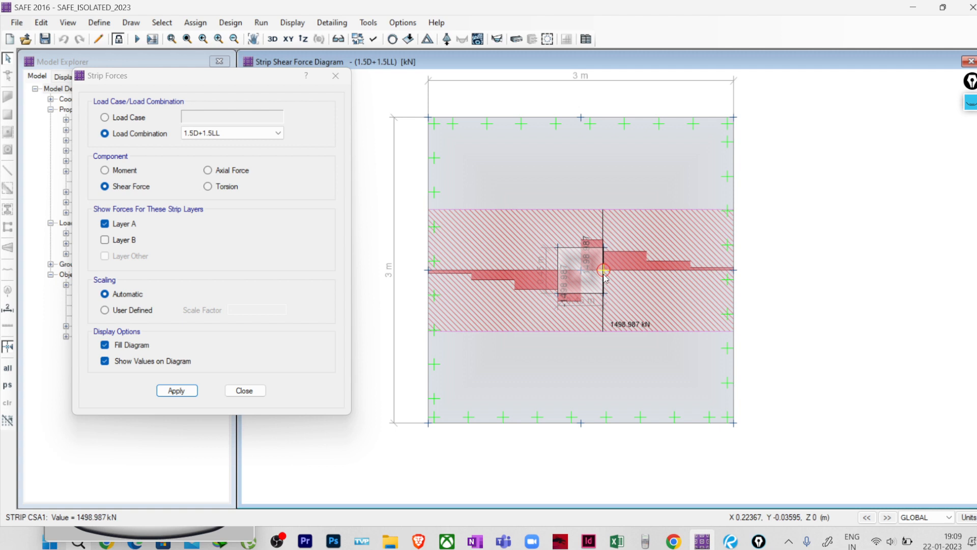
left_click(105, 170)
left_click(182, 392)
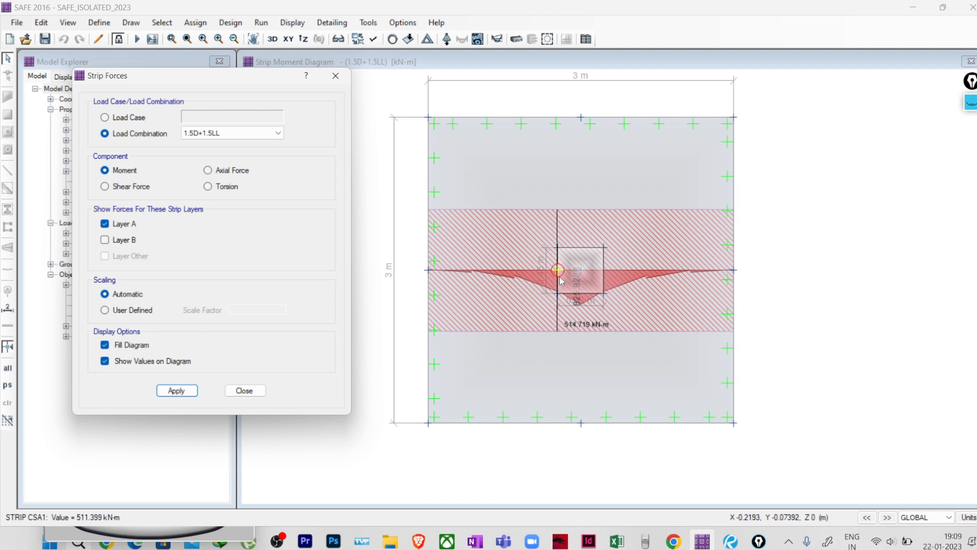
- Handwrite 515 kN-m divided by 1.2, followed by an equals sign, beside the footing's strip moment diagram
left_click(971, 108)
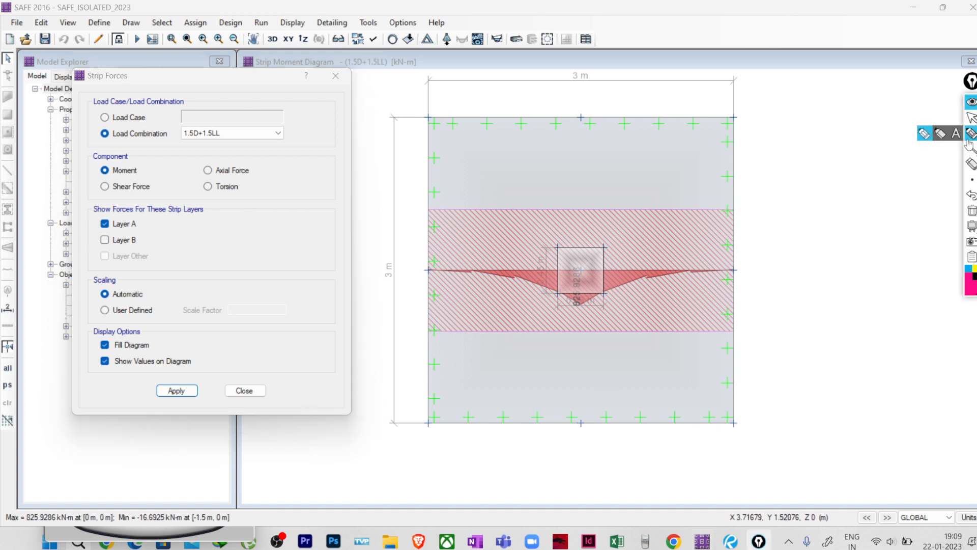
mouse_move(791, 169)
left_mouse_down()
mouse_move(824, 166)
mouse_move(867, 142)
left_mouse_up()
left_click_drag(776, 195, 881, 149)
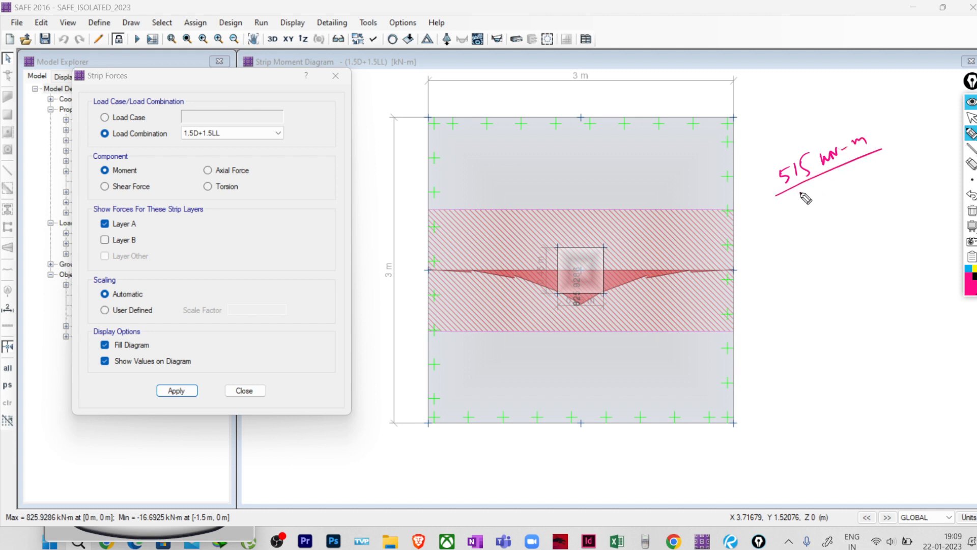
mouse_move(804, 189)
left_mouse_down()
mouse_move(802, 203)
mouse_move(831, 195)
left_mouse_up()
left_click(810, 197)
left_click_drag(787, 240, 800, 242)
left_click(970, 117)
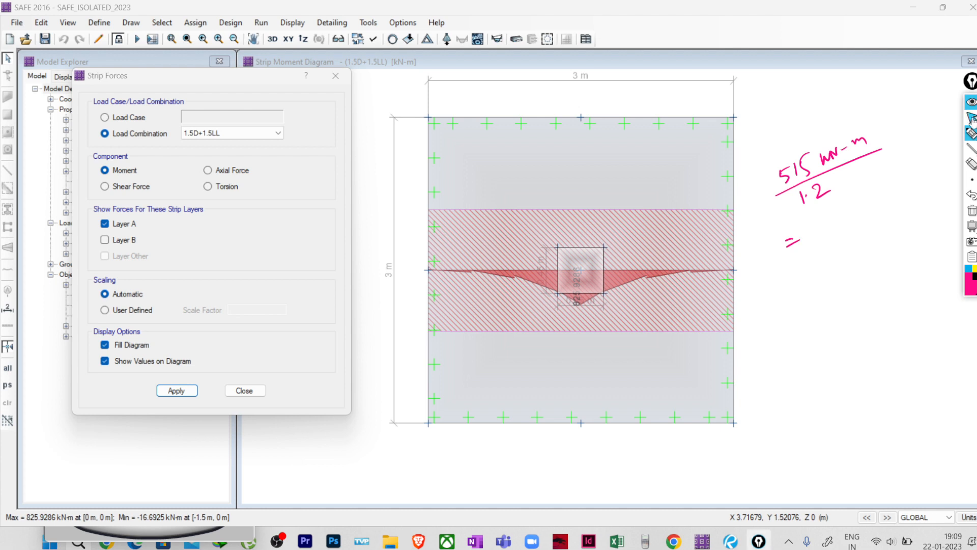
- Switch to the fx-991ES PLUS calculator emulator and compute 515 ÷ 1.2
left_click(229, 535)
left_click(223, 283)
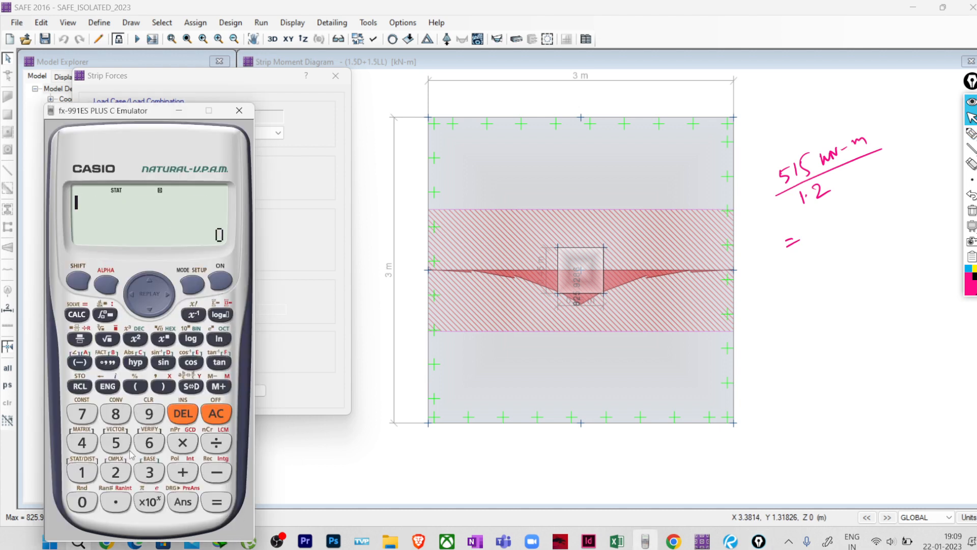
left_click(116, 442)
left_click(82, 472)
left_click(115, 442)
left_click(216, 443)
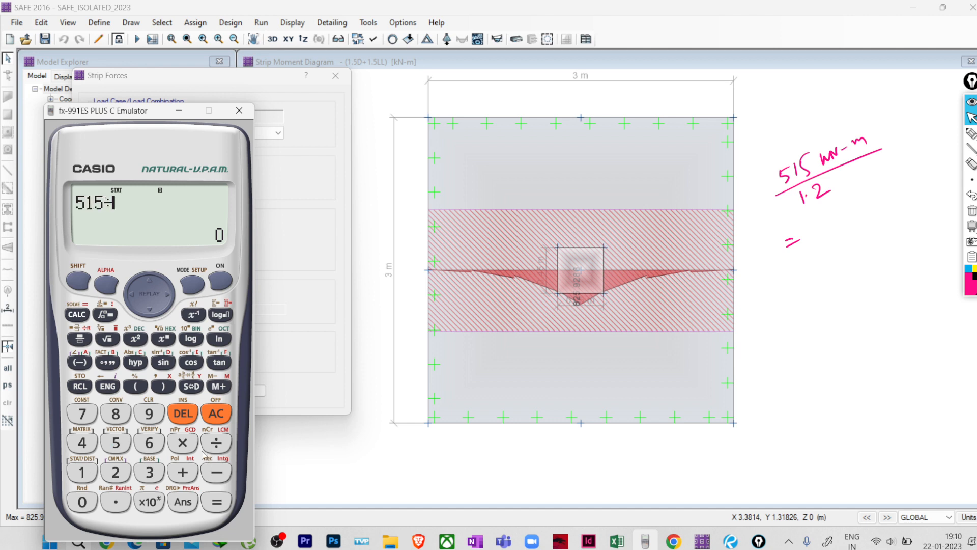
left_click(81, 472)
left_click(116, 501)
left_click(115, 472)
left_click(217, 503)
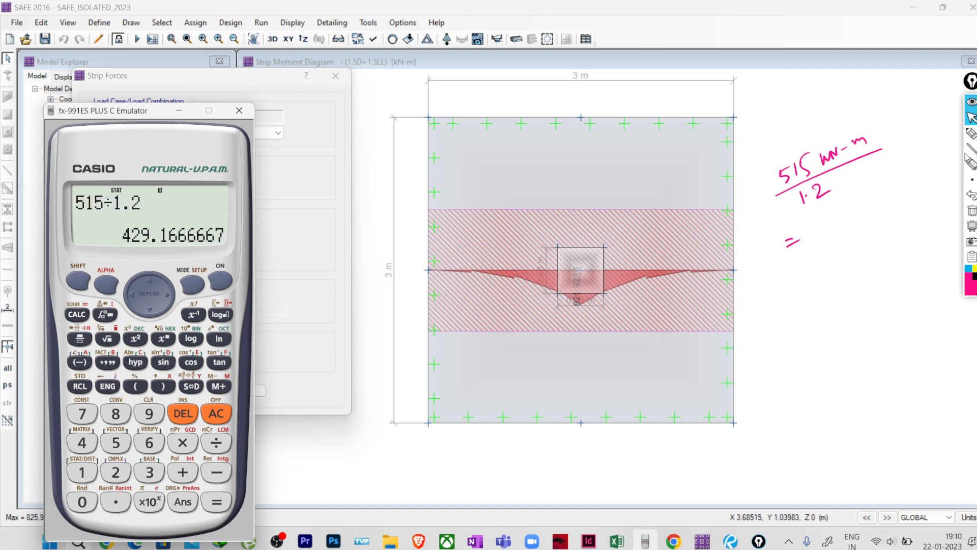
- Handwrite 429.16 kN-m/m after the equals sign under the fraction and underline it
left_click(971, 134)
mouse_move(821, 218)
left_mouse_down()
mouse_move(827, 232)
mouse_move(844, 224)
mouse_move(848, 207)
mouse_move(941, 163)
left_mouse_up()
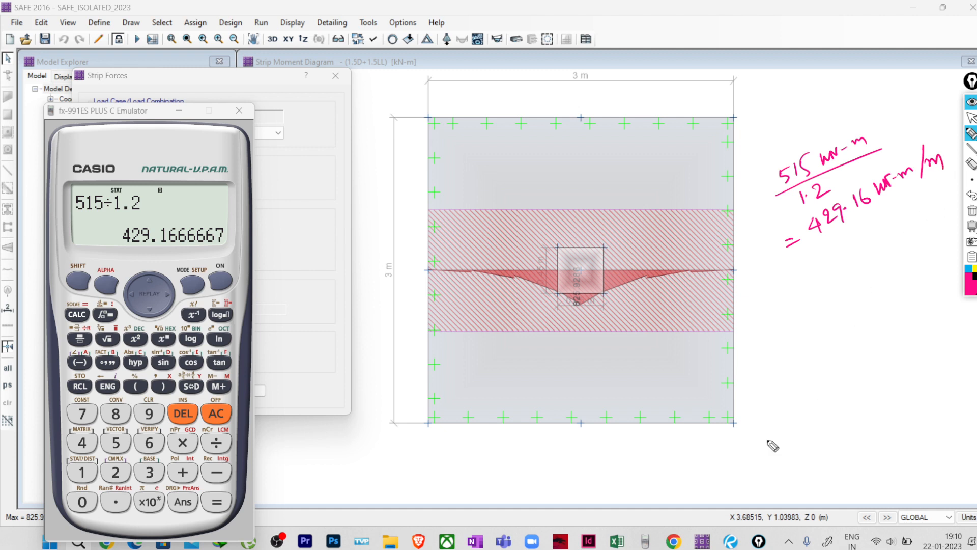
left_click_drag(813, 238, 890, 207)
left_click(971, 117)
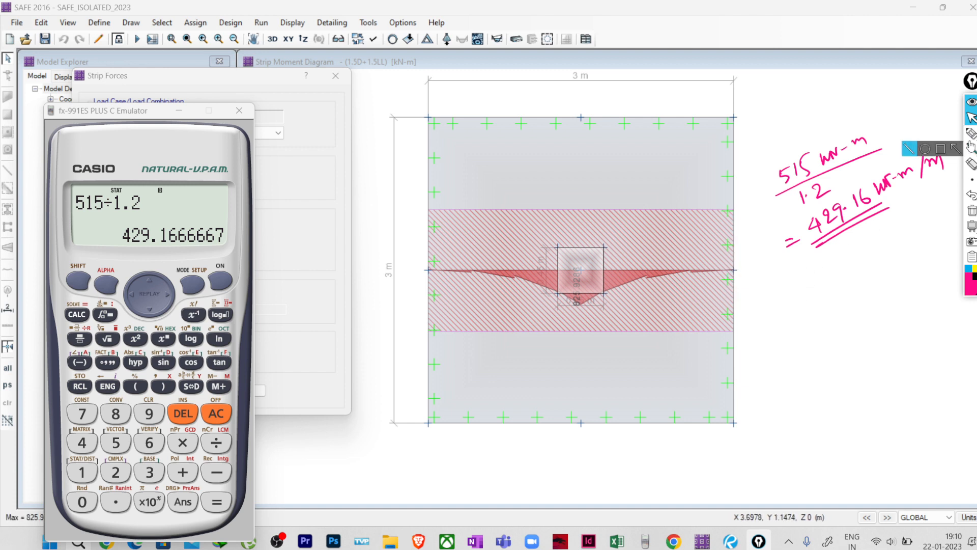
- Handwrite the start of the steel area formula below the moment: Ast = (0.5×25)/50 × [1 −
left_click(970, 147)
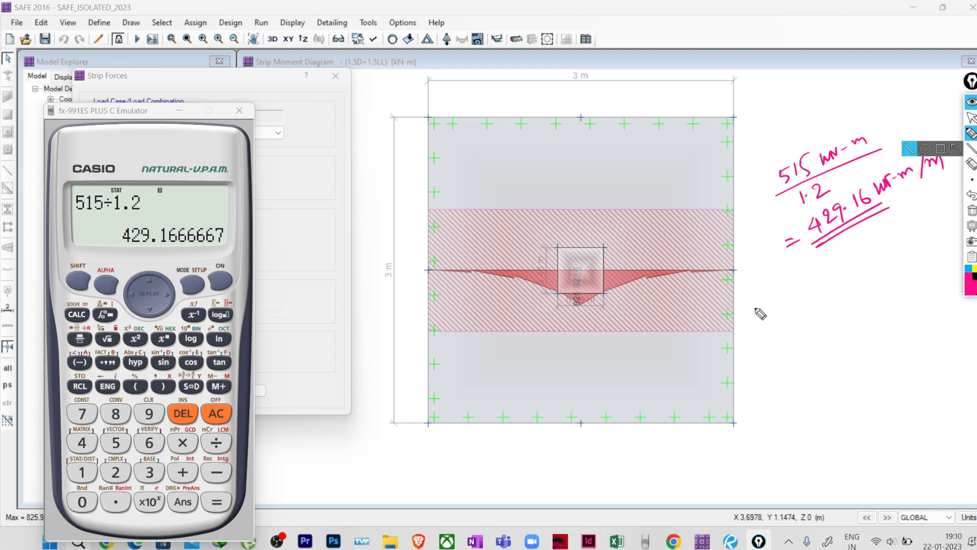
mouse_move(753, 322)
left_mouse_down()
mouse_move(762, 302)
mouse_move(766, 322)
left_mouse_up()
mouse_move(764, 312)
left_mouse_down()
mouse_move(774, 314)
mouse_move(767, 326)
left_mouse_up()
left_click_drag(779, 306, 785, 304)
left_click_drag(771, 313, 810, 290)
left_click_drag(814, 285, 812, 295)
left_click_drag(814, 285, 828, 292)
mouse_move(830, 280)
left_mouse_down()
mouse_move(821, 295)
mouse_move(853, 285)
left_mouse_up()
left_click_drag(848, 265, 855, 262)
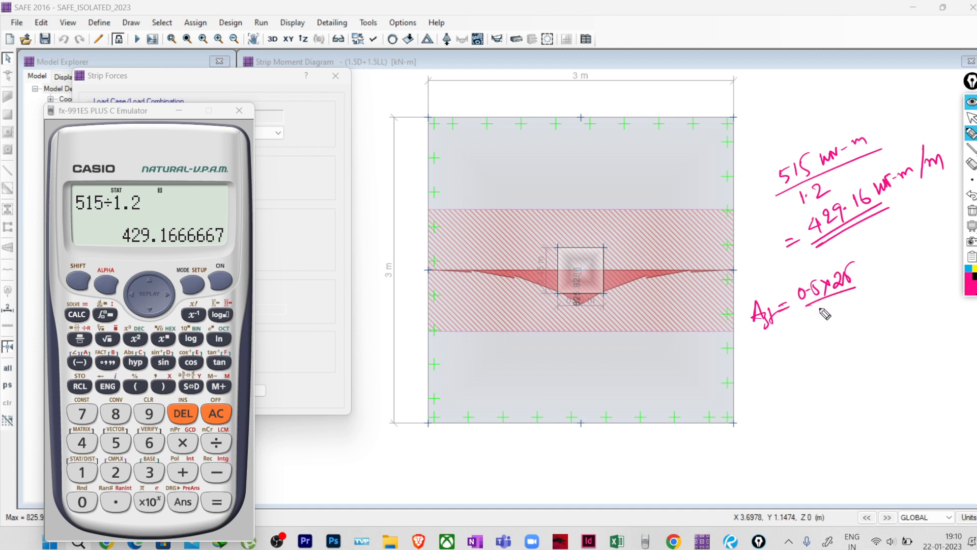
mouse_move(826, 302)
left_mouse_down()
mouse_move(821, 318)
mouse_move(877, 295)
mouse_move(868, 304)
left_mouse_up()
left_click_drag(888, 256, 890, 302)
left_click_drag(898, 272, 907, 270)
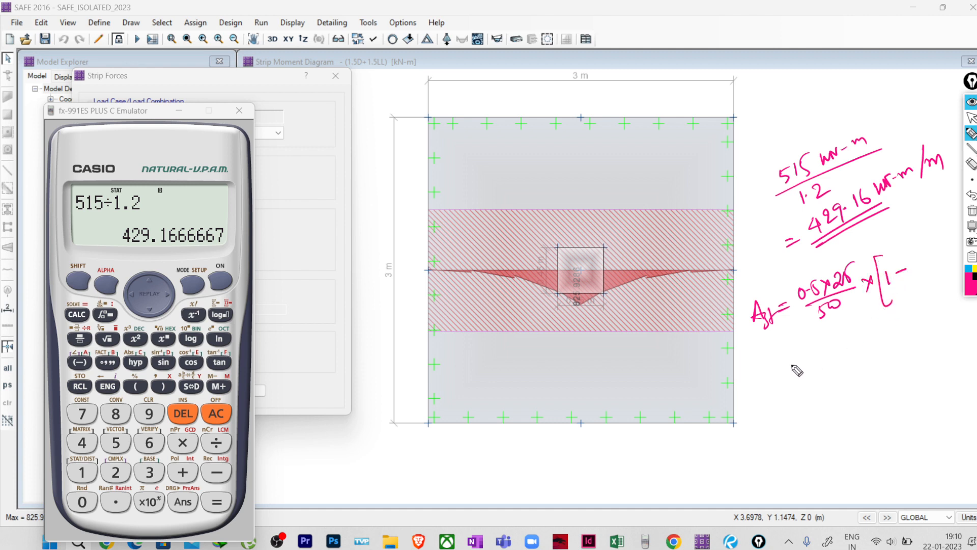
- Handwrite the square root term √(1 − with 4.6×429.16×10⁶ as its numerator and a fraction line beneath it
mouse_move(790, 365)
left_mouse_down()
mouse_move(798, 342)
mouse_move(917, 312)
mouse_move(817, 379)
mouse_move(830, 358)
left_mouse_up()
left_click_drag(840, 340, 849, 348)
mouse_move(846, 338)
left_mouse_down()
mouse_move(847, 353)
mouse_move(938, 333)
left_mouse_up()
left_click(852, 349)
left_click(912, 335)
mouse_move(938, 324)
left_mouse_down()
mouse_move(930, 335)
mouse_move(964, 302)
left_mouse_up()
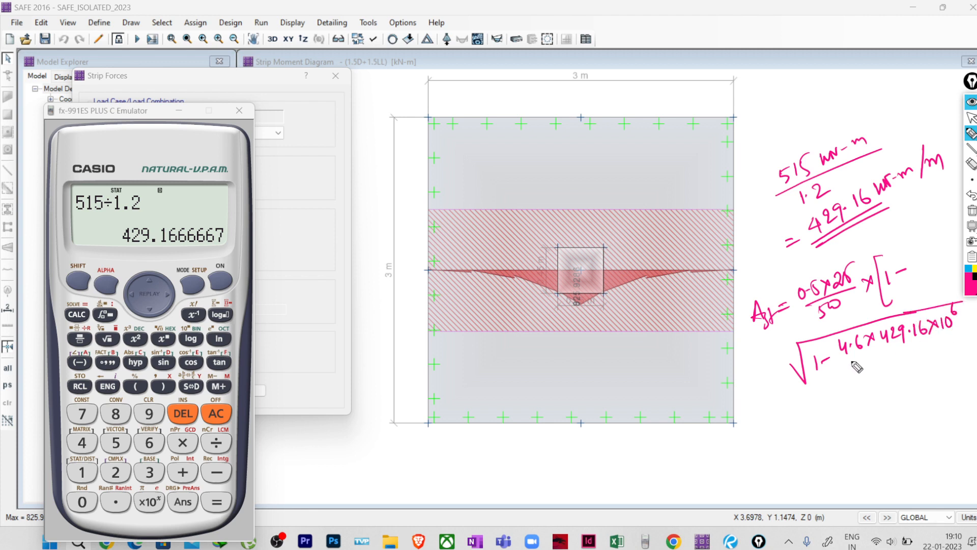
left_click_drag(846, 363, 956, 337)
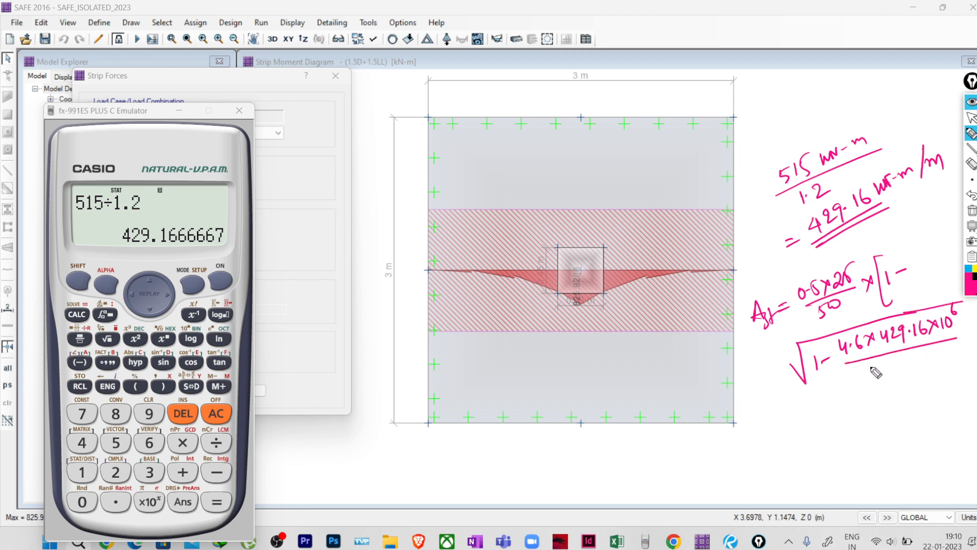
- Handwrite 25×1000×740² as the denominator under the root and close the formula's bracket
left_click_drag(858, 372, 871, 381)
left_click_drag(874, 364, 891, 379)
mouse_move(891, 367)
left_mouse_down()
mouse_move(885, 379)
mouse_move(896, 376)
left_mouse_up()
left_click_drag(906, 364, 934, 370)
mouse_move(934, 359)
left_mouse_down()
mouse_move(926, 370)
mouse_move(953, 366)
left_mouse_up()
mouse_move(960, 352)
left_mouse_down()
mouse_move(968, 350)
mouse_move(970, 372)
left_mouse_up()
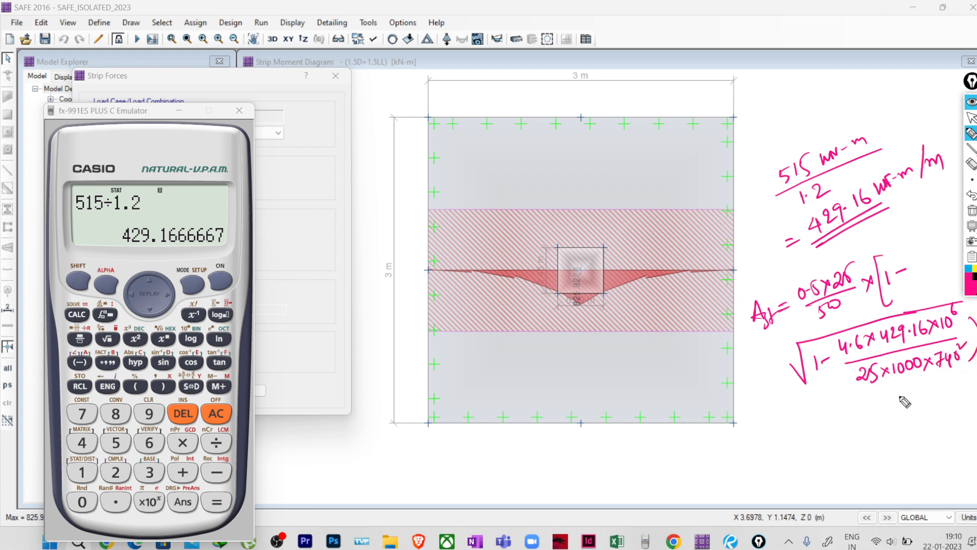
- Handwrite the final factor ×1000×740 below the root term and put the pen away
mouse_move(862, 407)
left_mouse_down()
mouse_move(873, 413)
mouse_move(864, 419)
mouse_move(904, 399)
left_mouse_up()
left_click_drag(914, 398, 927, 408)
mouse_move(927, 397)
left_mouse_down()
mouse_move(919, 408)
mouse_move(941, 390)
mouse_move(936, 410)
mouse_move(954, 401)
left_mouse_up()
mouse_move(951, 393)
left_mouse_down()
mouse_move(950, 408)
mouse_move(961, 392)
left_mouse_up()
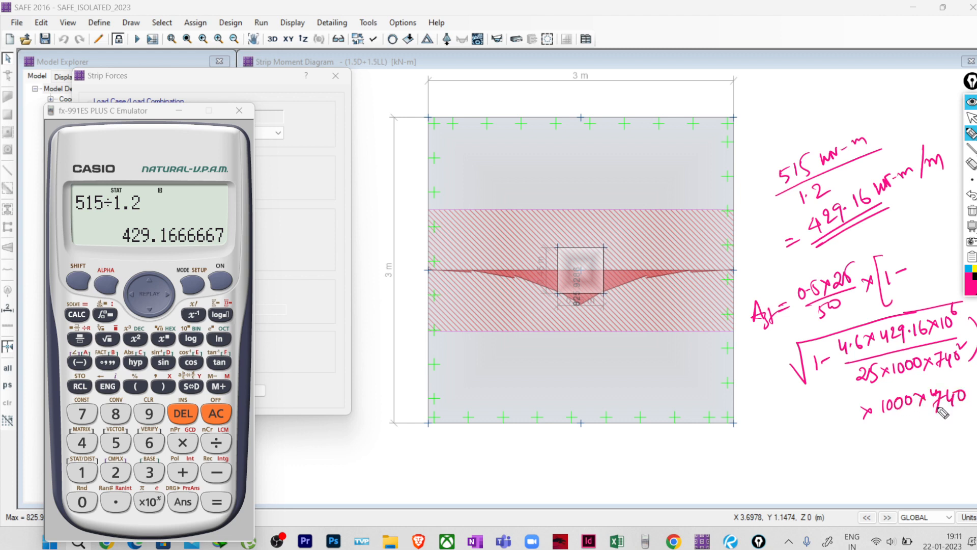
left_click(971, 118)
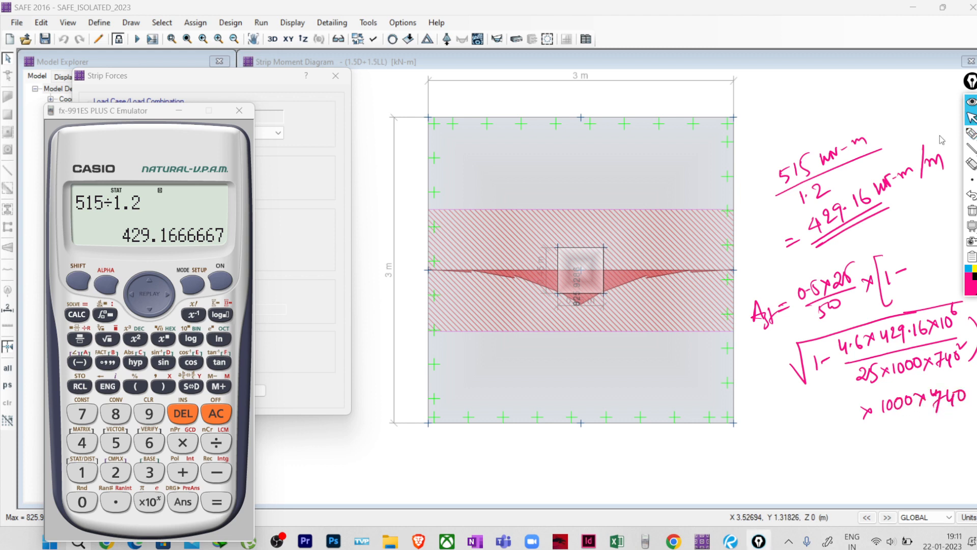
- Reset the calculator's setup to its defaults so that it uses natural Math display
left_click(214, 276)
left_click(80, 341)
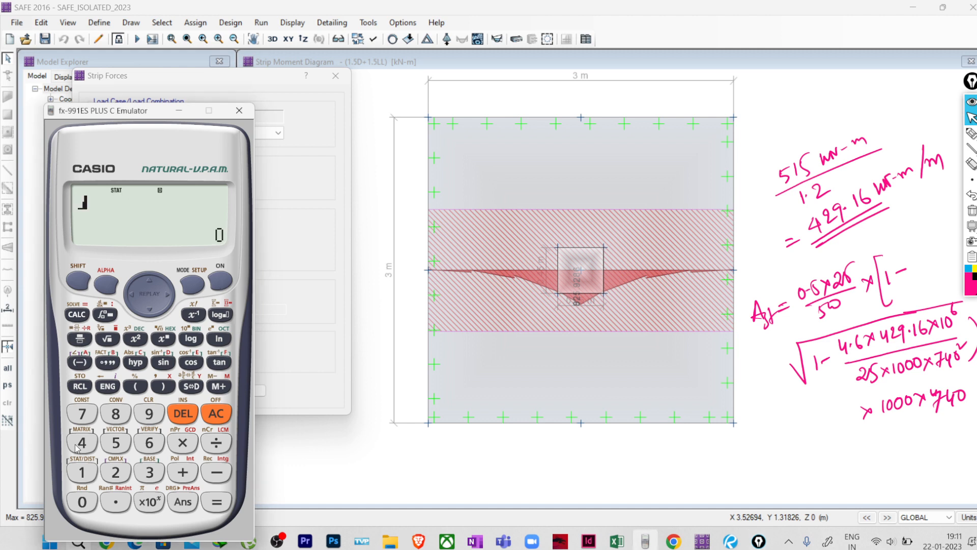
left_click(219, 277)
left_click(149, 415)
left_click(219, 279)
left_click(80, 284)
left_click(149, 415)
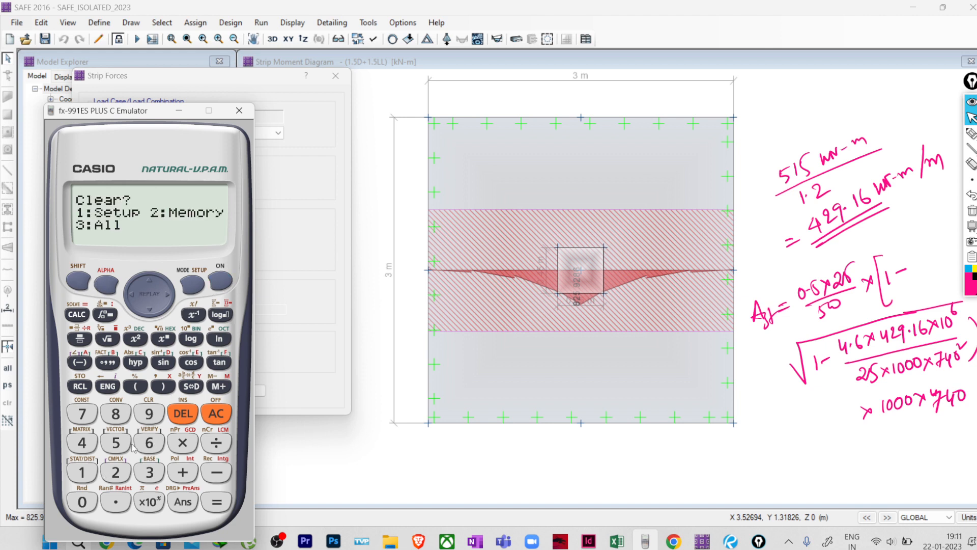
left_click(95, 476)
left_click(216, 503)
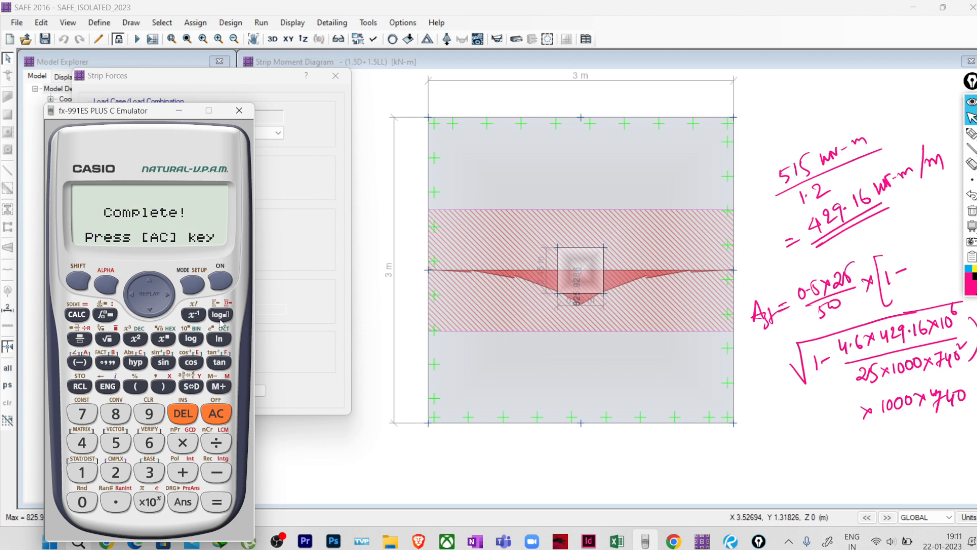
left_click(221, 280)
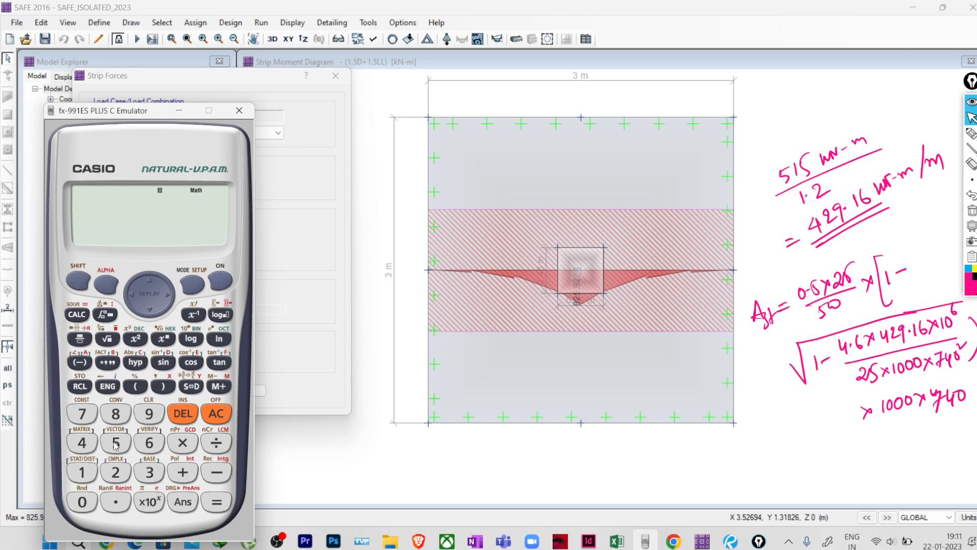
- Enter the fraction 0.5×25 over 500 in the calculator
left_click(81, 341)
left_click(87, 506)
left_click(117, 503)
left_click(116, 444)
left_click(183, 445)
left_click(121, 474)
left_click(116, 443)
left_click(116, 443)
left_click(86, 501)
left_click(86, 501)
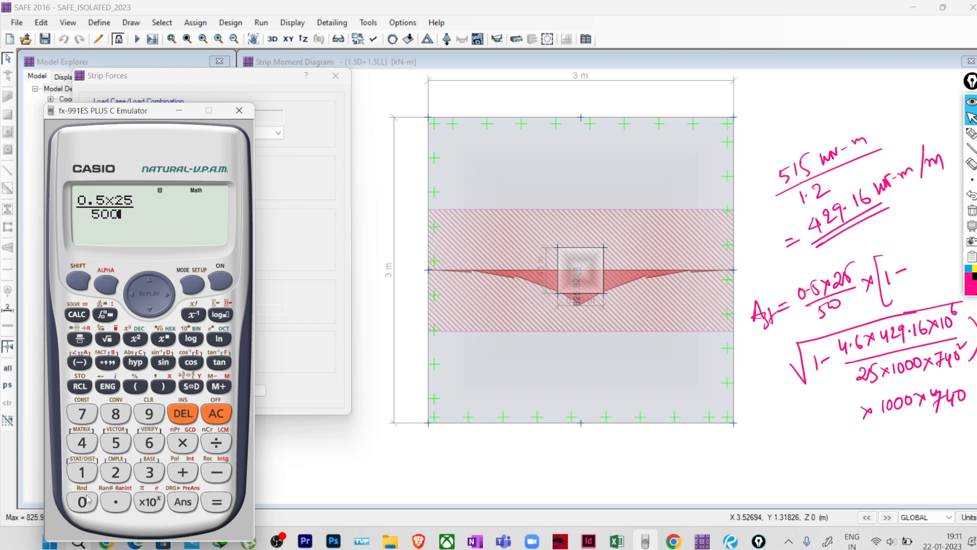
- Extend the calculator expression with ×(1 − √(1 − and an empty fraction inside the root
left_click(184, 443)
left_click(136, 387)
left_click(88, 474)
left_click(208, 473)
left_click(87, 340)
left_click(183, 414)
left_click(108, 339)
left_click(93, 476)
left_click(220, 475)
left_click(80, 339)
- Enter 4.6×429.16×10⁶ as the numerator of the fraction inside the root
left_click(82, 443)
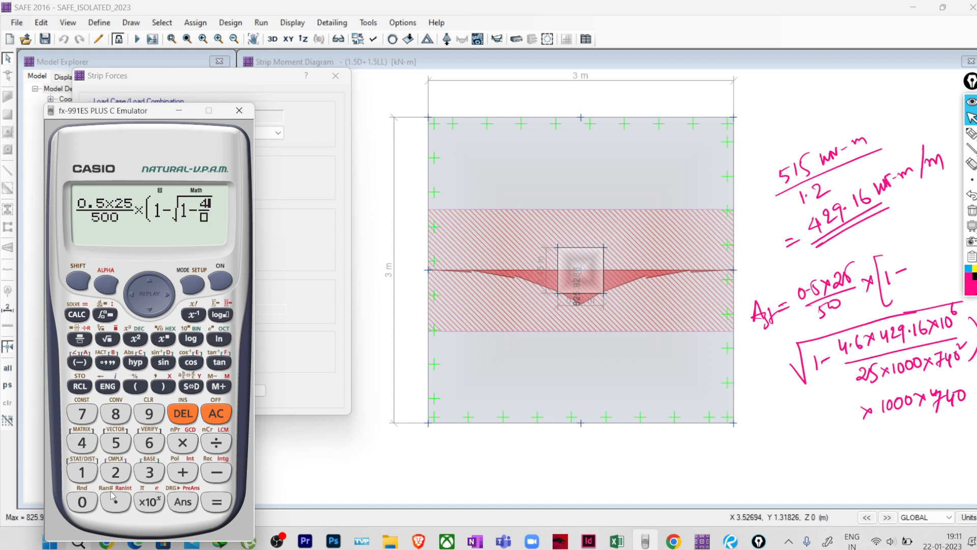
left_click(144, 447)
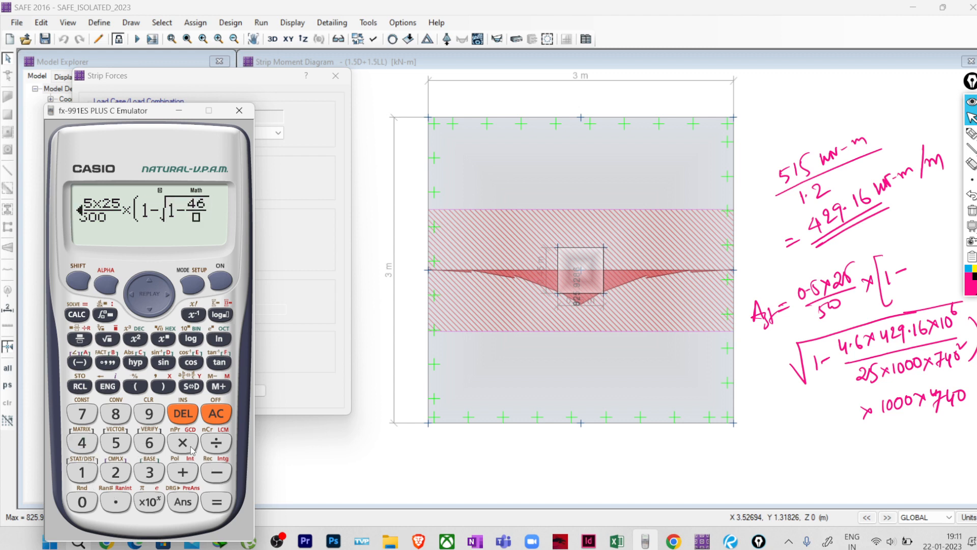
left_click(183, 413)
left_click(116, 502)
left_click(150, 443)
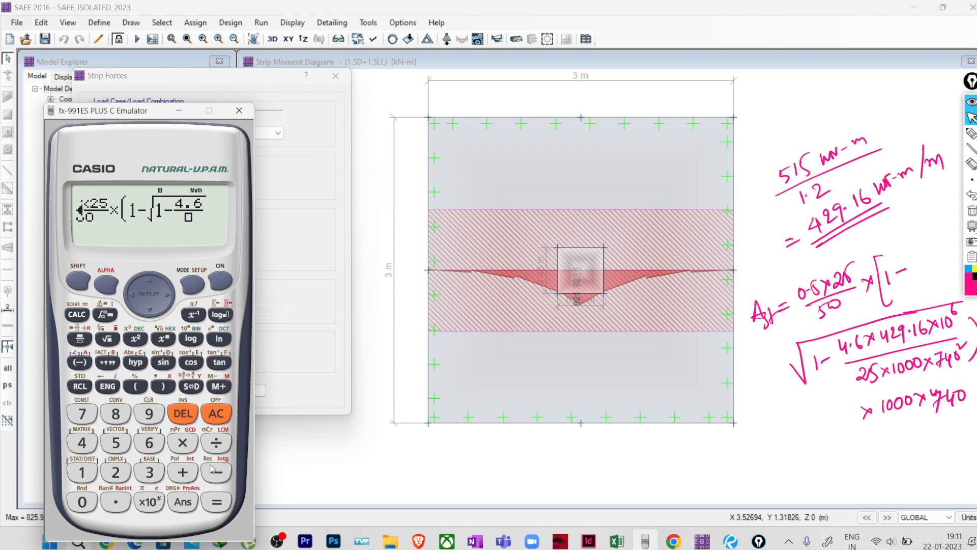
left_click(183, 443)
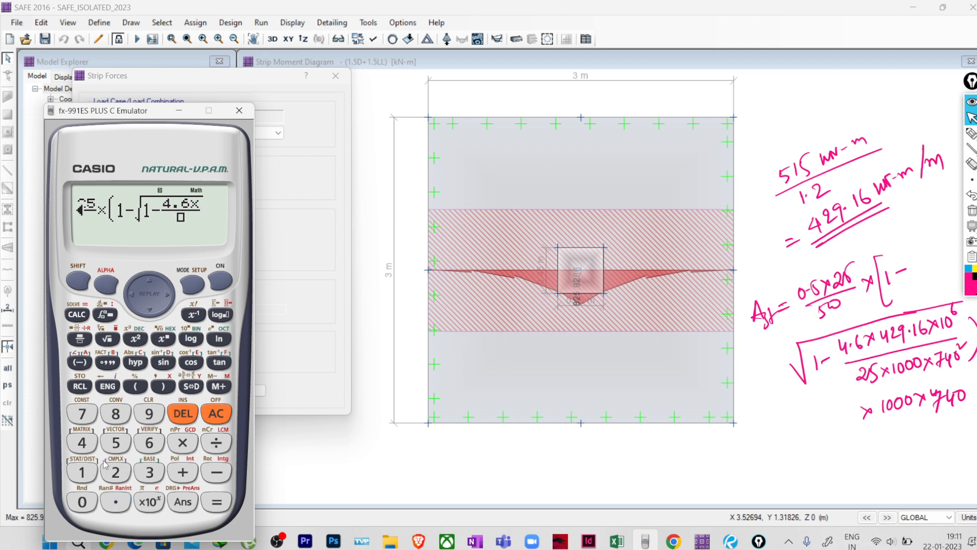
key("4")
left_click(124, 472)
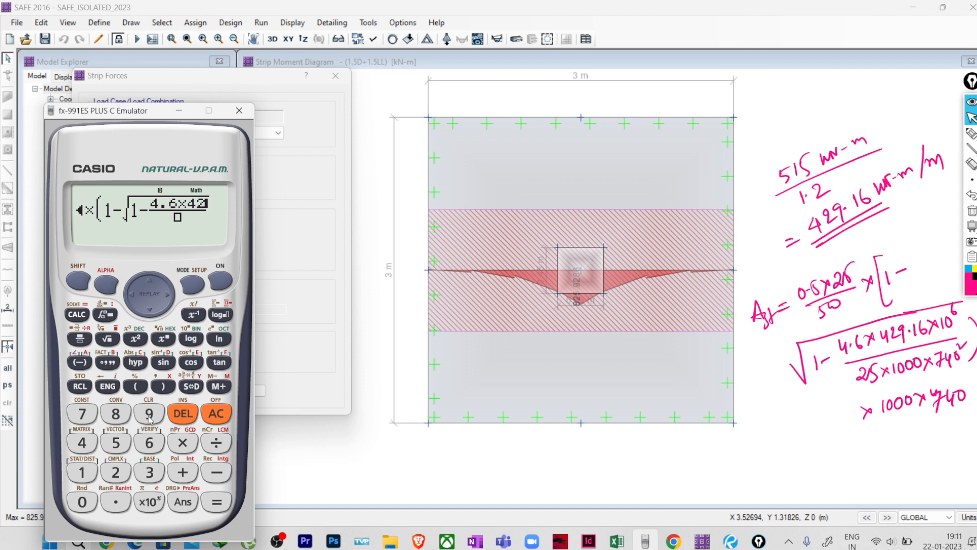
left_click(149, 414)
left_click(116, 502)
left_click(82, 472)
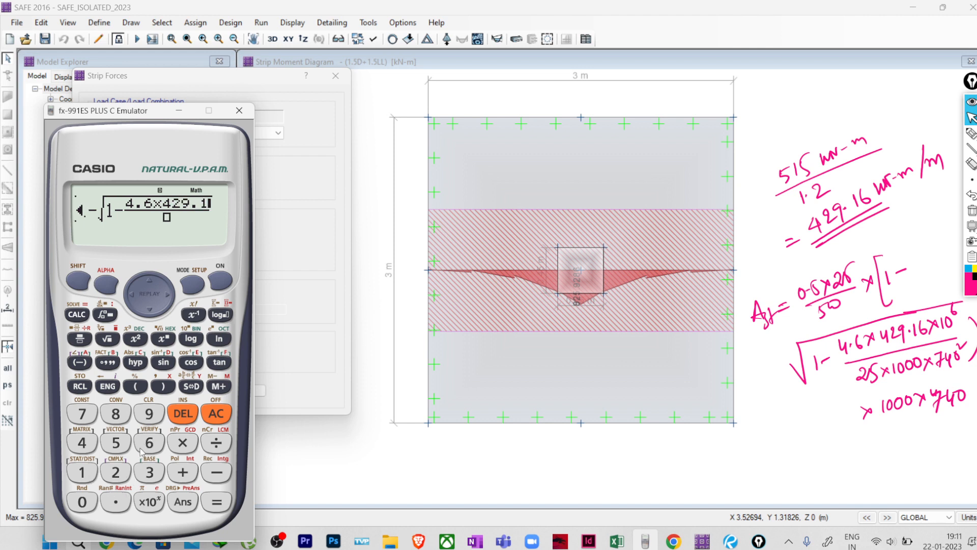
left_click(150, 442)
left_click(184, 443)
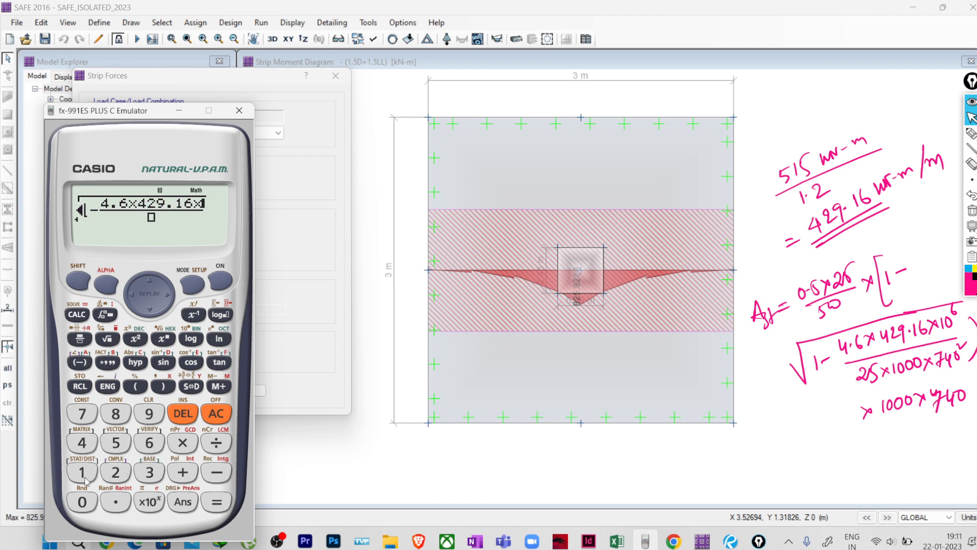
left_click(82, 473)
left_click(82, 502)
left_click(164, 339)
left_click(150, 443)
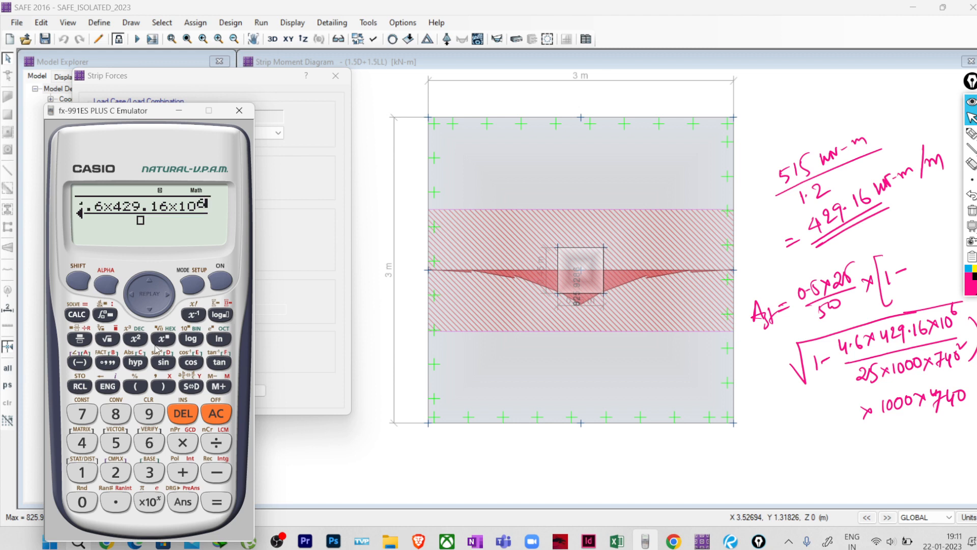
- Enter 25×1000×740² as the denominator of the fraction inside the root
left_click(148, 314)
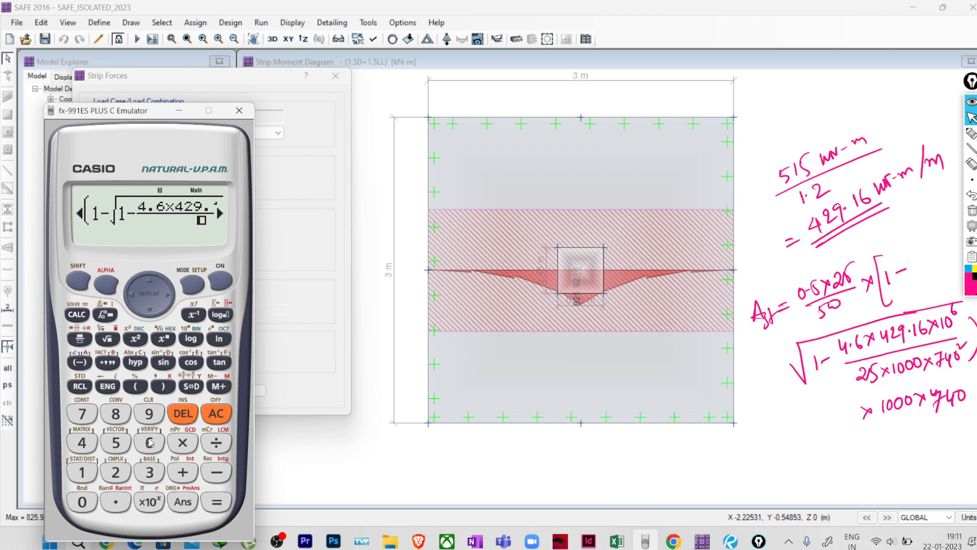
left_click(115, 472)
left_click(116, 443)
left_click(183, 443)
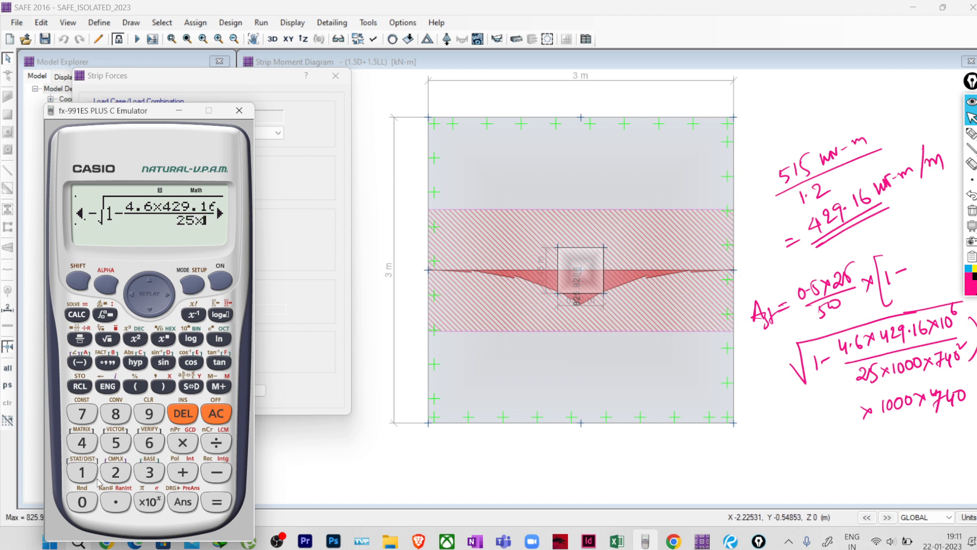
left_click(82, 473)
left_click(82, 502)
left_click(82, 502)
left_click(82, 502)
left_click(183, 442)
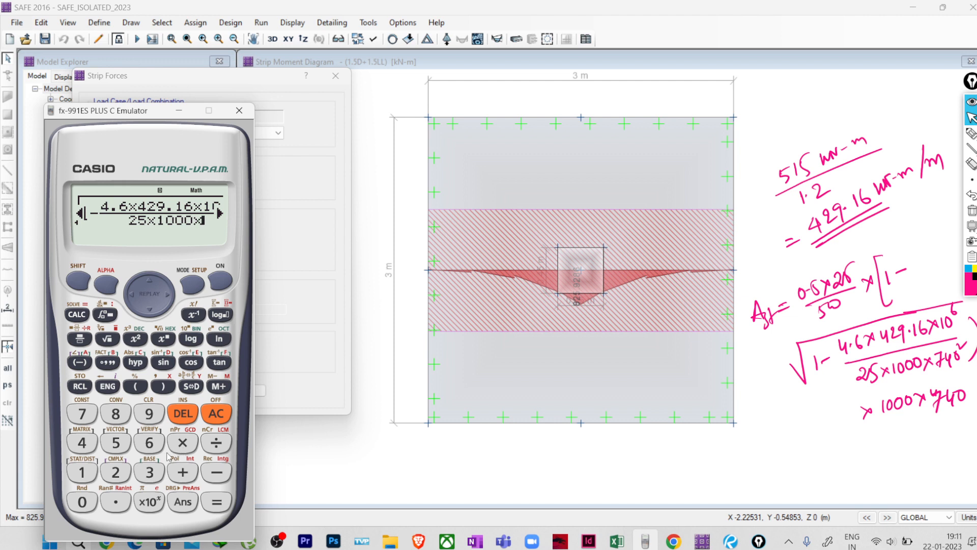
left_click(82, 414)
left_click(82, 443)
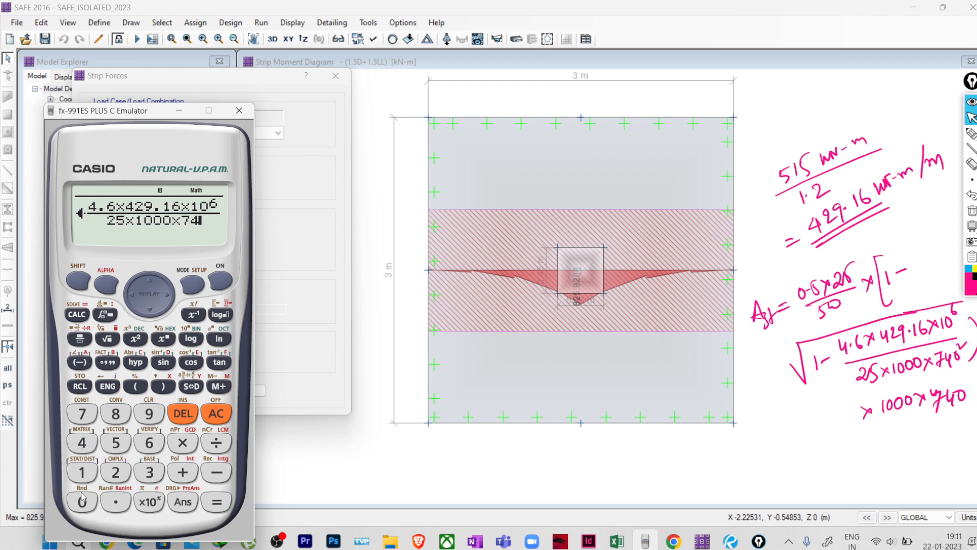
left_click(82, 502)
left_click(135, 338)
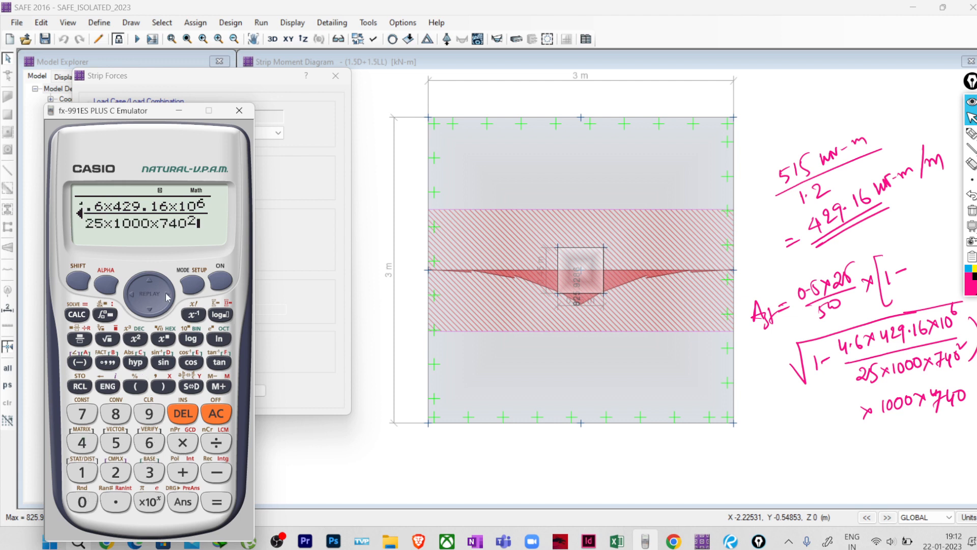
- Close the bracket after the root term and append ×1000×740 to the calculator expression
left_click(164, 385)
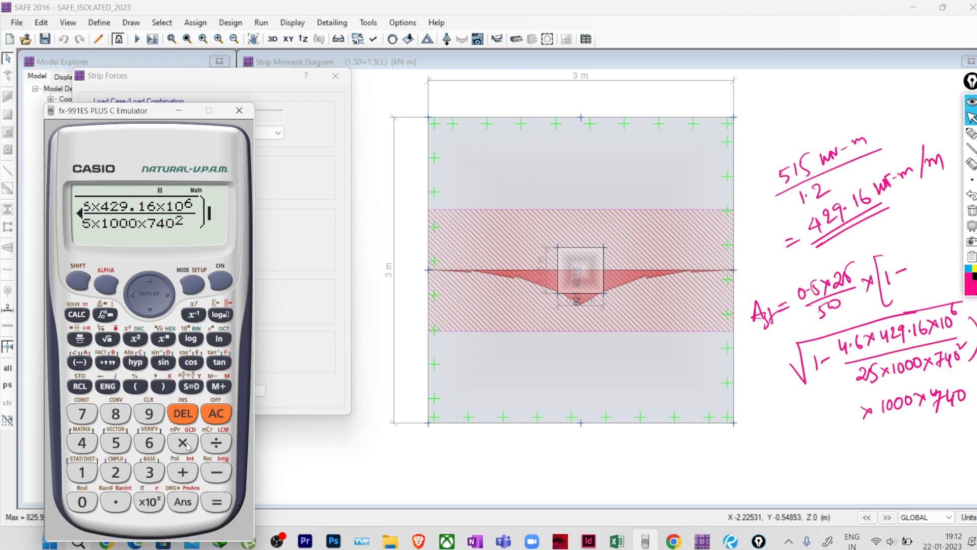
left_click(182, 443)
left_click(82, 473)
left_click(82, 502)
left_click(82, 502)
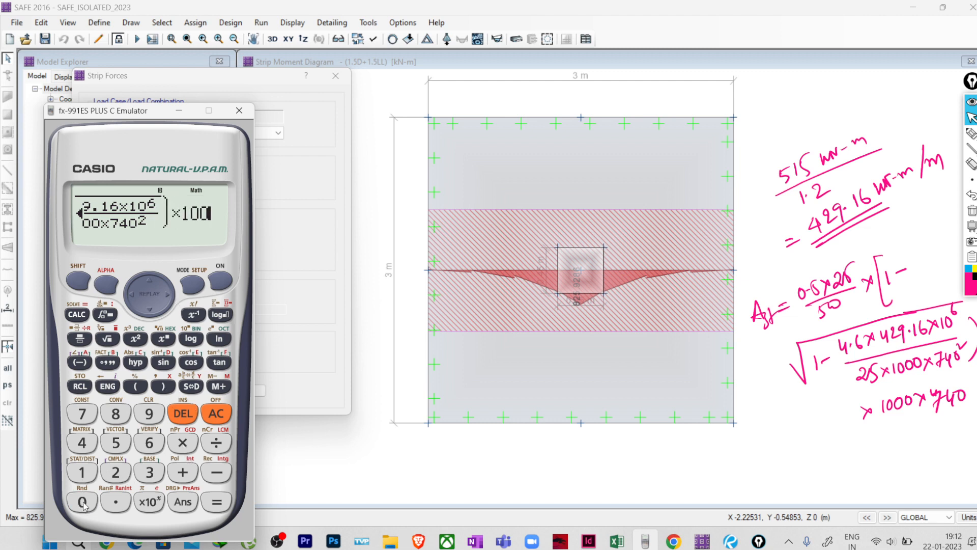
left_click(82, 502)
left_click(178, 444)
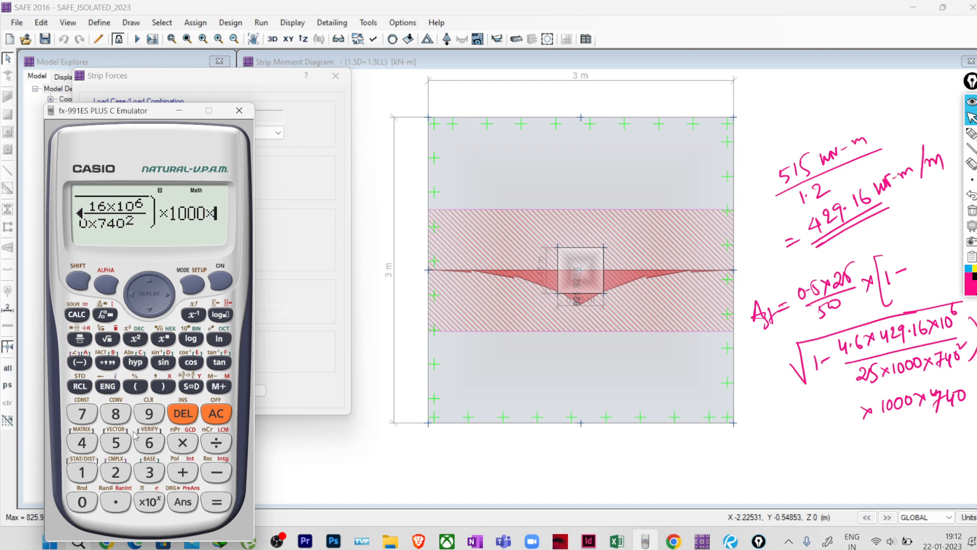
left_click(82, 413)
left_click(82, 443)
left_click(91, 503)
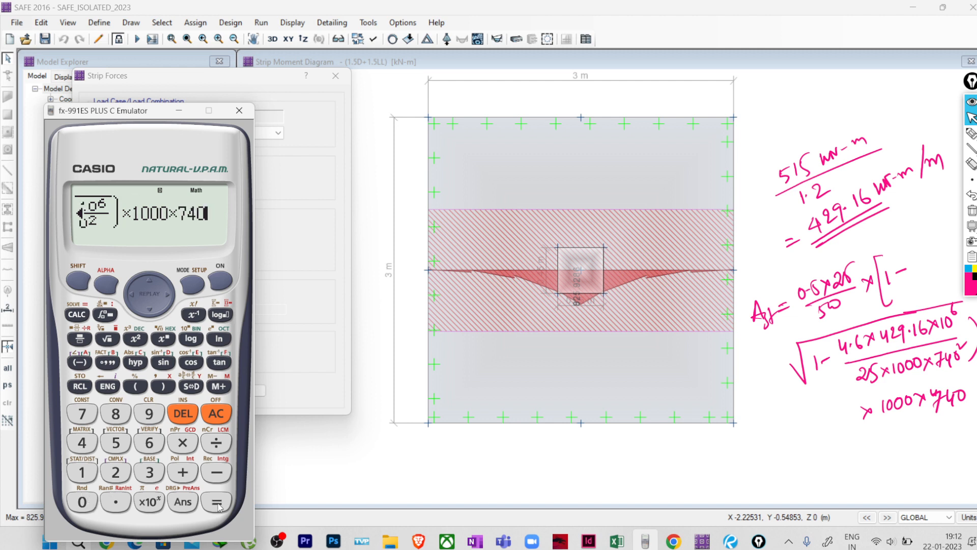
- Evaluate the steel area expression and handwrite the answer as 1385.77 mm² below the formula, circling it
left_click(218, 503)
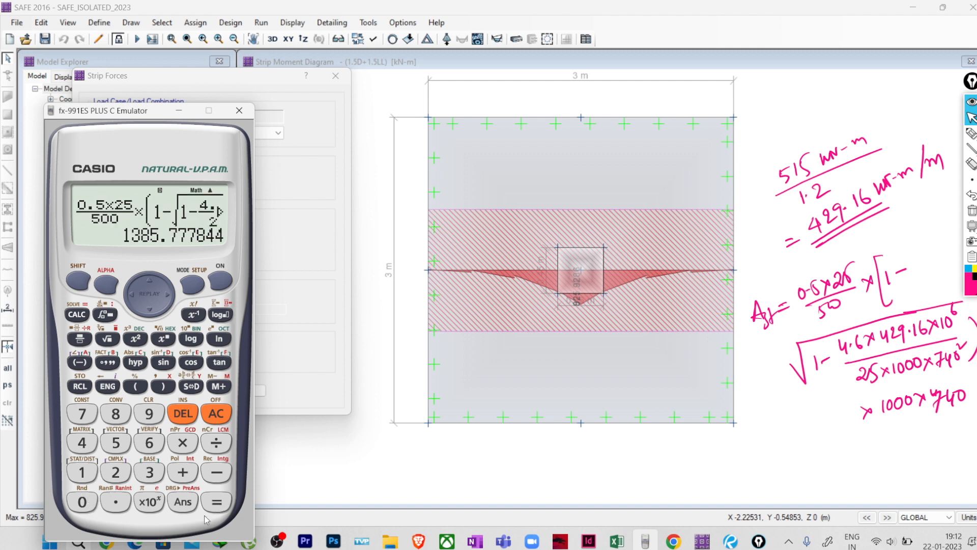
left_click(972, 134)
mouse_move(750, 436)
left_mouse_down()
mouse_move(752, 453)
mouse_move(770, 441)
mouse_move(764, 452)
mouse_move(779, 432)
mouse_move(790, 438)
mouse_move(803, 428)
mouse_move(808, 442)
mouse_move(851, 420)
left_mouse_up()
left_click(800, 439)
mouse_move(851, 399)
left_mouse_down()
mouse_move(826, 391)
mouse_move(868, 438)
mouse_move(871, 407)
left_mouse_up()
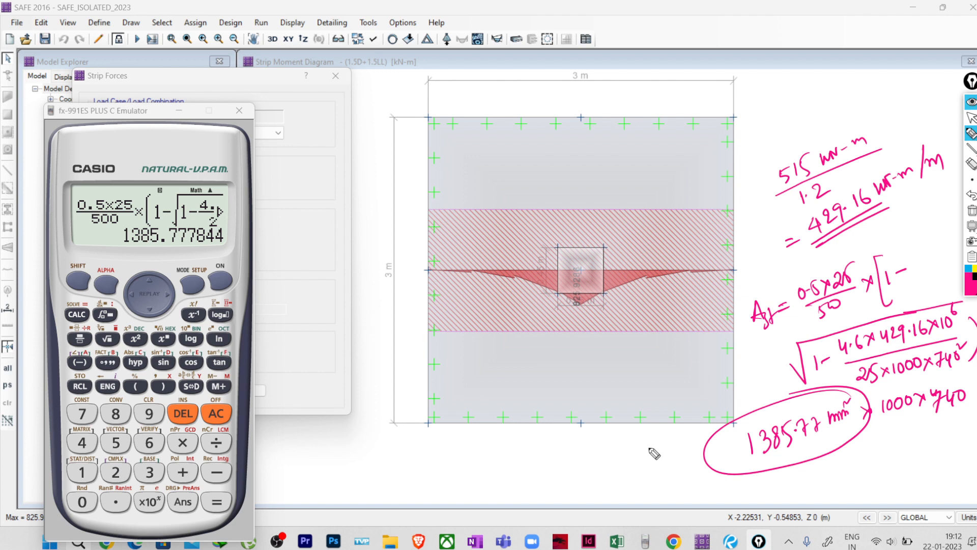
- Handwrite the label "Ast =" just below the footing plan and go back to the normal pointer
left_click_drag(437, 460, 484, 441)
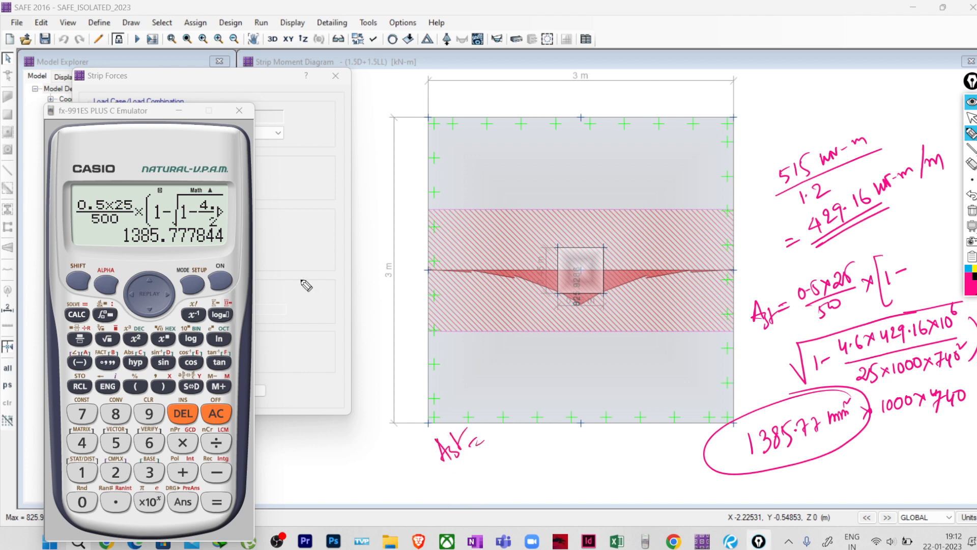
left_click(971, 133)
left_click(971, 117)
- Clear the calculator and enter 1385.77 as the numerator of a new fraction
left_click(216, 413)
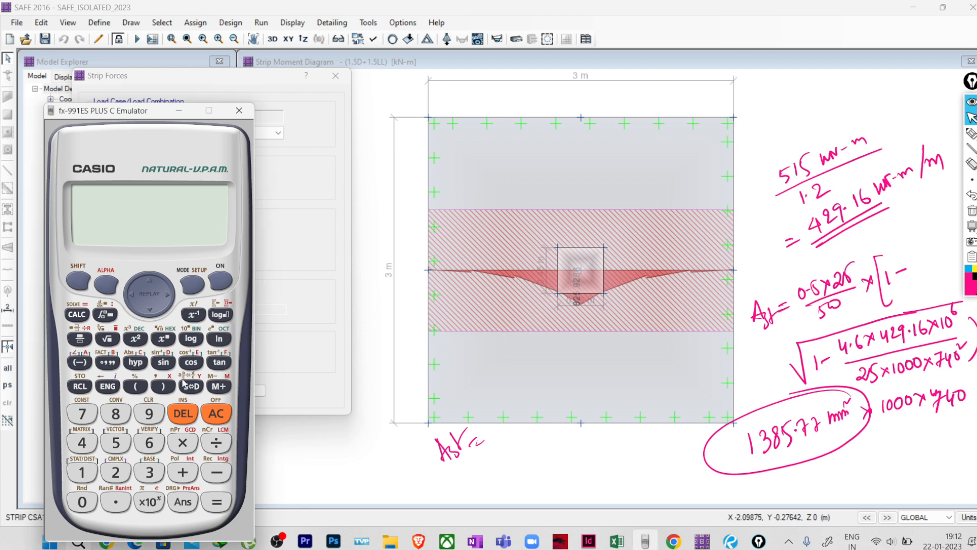
left_click(80, 342)
left_click(82, 472)
left_click(149, 472)
left_click(115, 413)
left_click(116, 443)
left_click(127, 494)
left_click(84, 415)
left_click(84, 415)
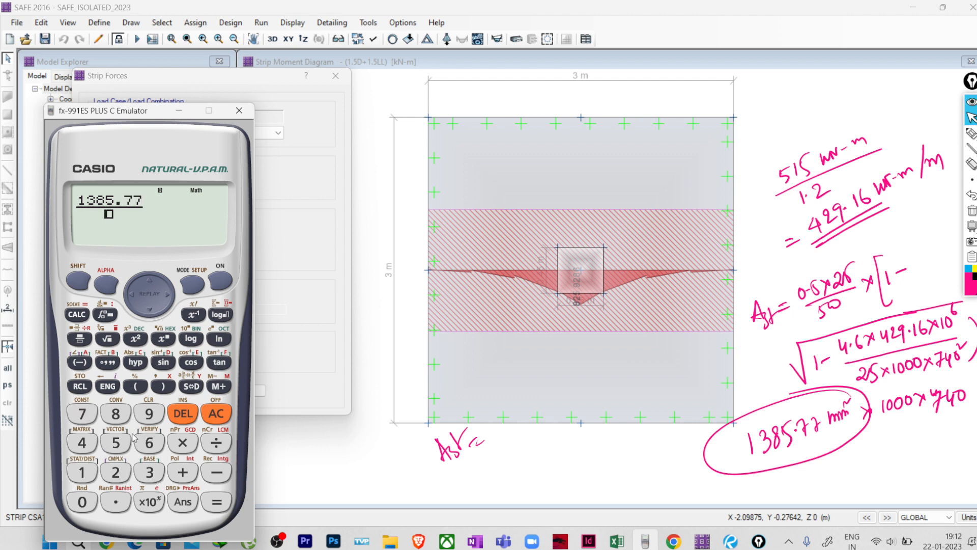
- Enter 1000×740 as the denominator below 1385.77
left_click(92, 476)
left_click(84, 503)
left_click(85, 503)
left_click(86, 504)
left_click(182, 442)
left_click(86, 416)
left_click(82, 444)
left_click(79, 500)
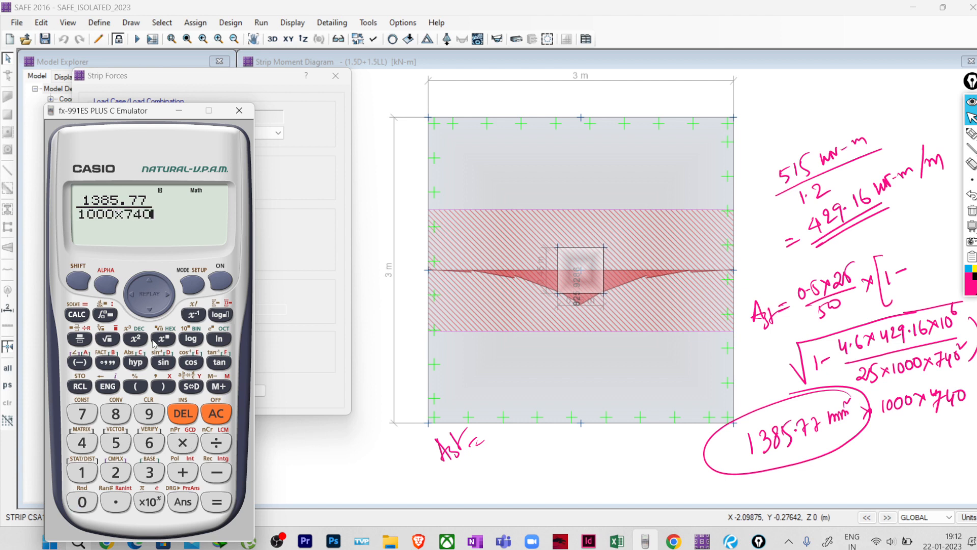
- Multiply the fraction by 100 and evaluate it to get the steel percentage
left_click(172, 304)
left_click(182, 443)
left_click(82, 473)
left_click(82, 502)
left_click(82, 501)
left_click(217, 503)
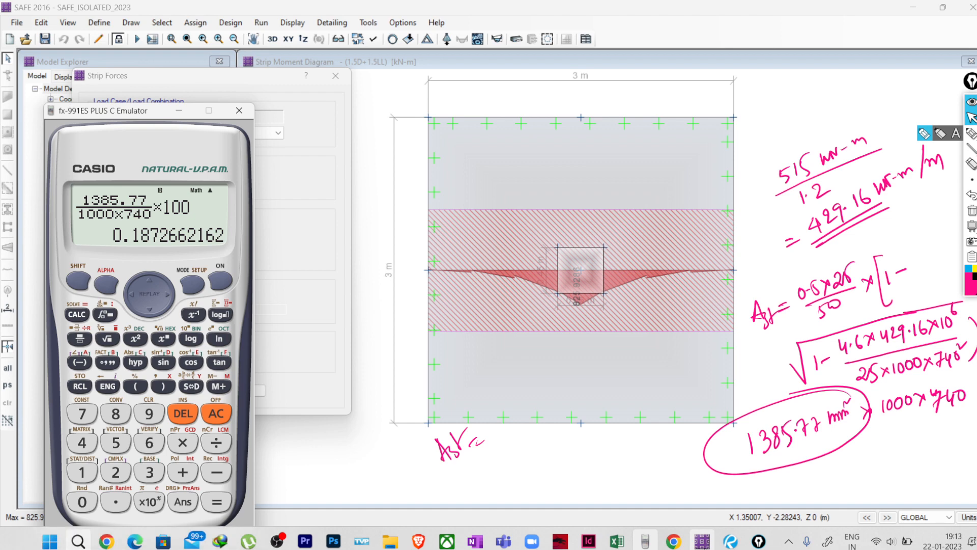
- Switch to the IS 456:2000 PDF and, in Table 19, circle the M 25 value 0.36 and mark beneath the 0.50 row
mouse_move(733, 545)
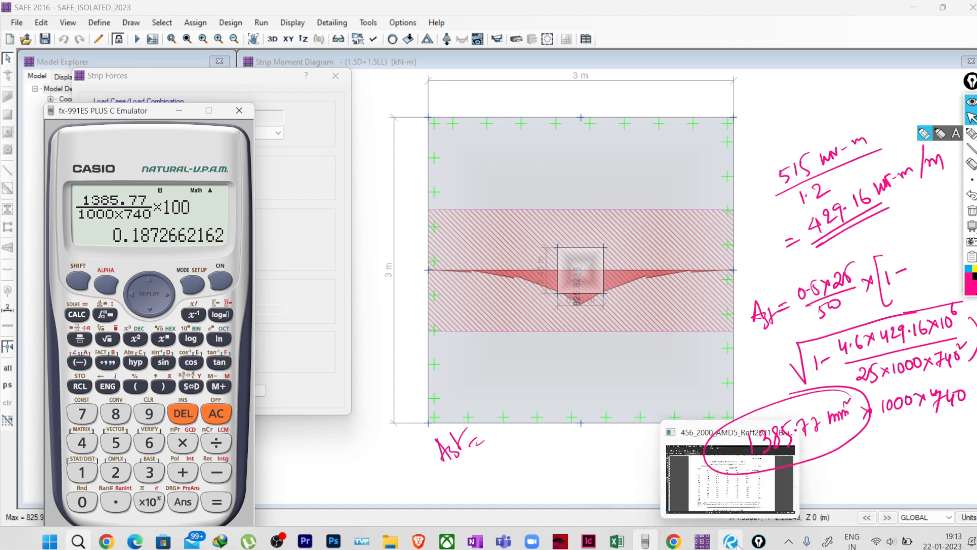
left_click(702, 542)
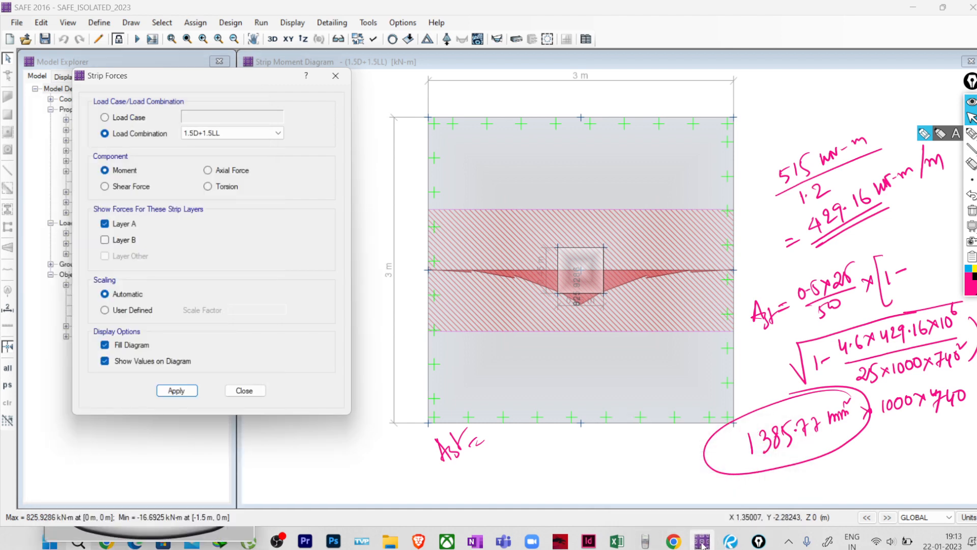
left_click(730, 542)
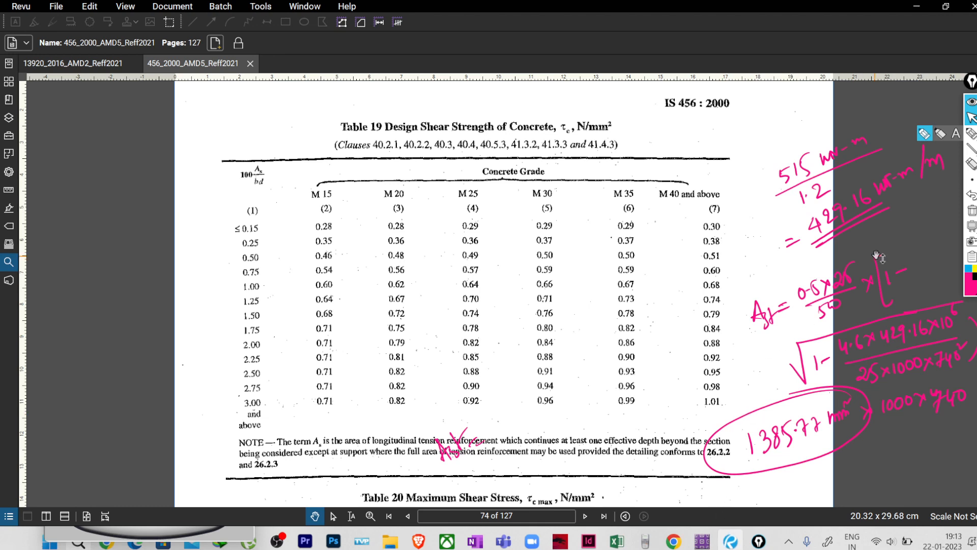
left_click(971, 133)
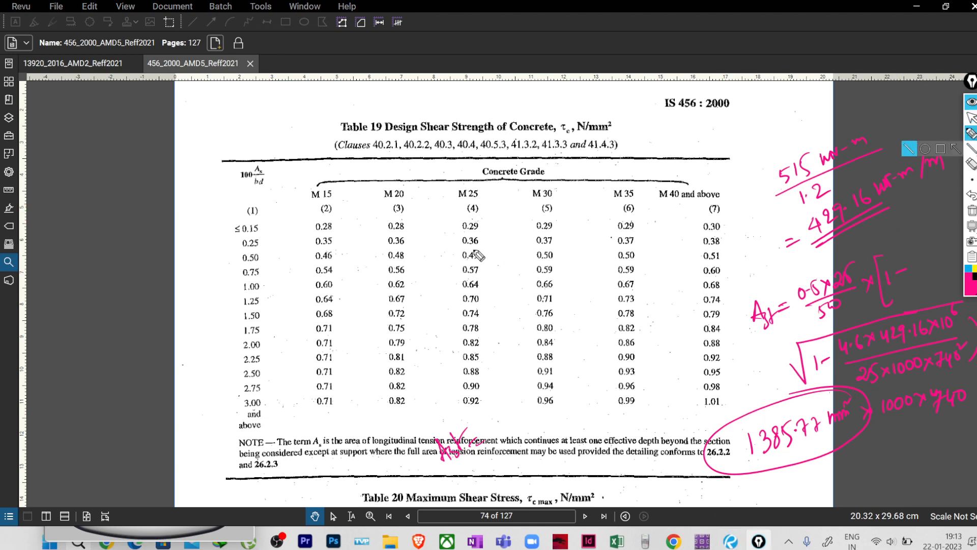
mouse_move(461, 246)
left_mouse_down()
mouse_move(484, 245)
mouse_move(462, 249)
left_mouse_up()
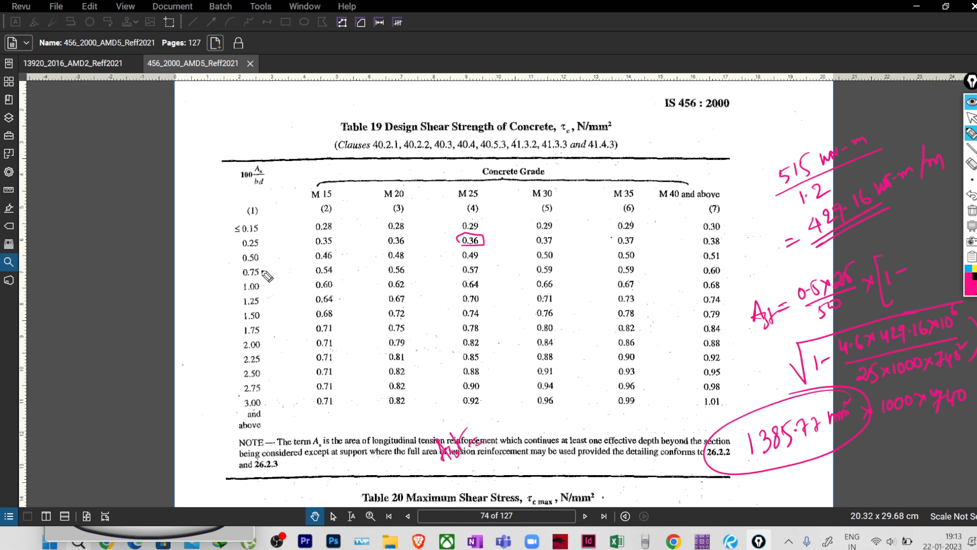
left_click_drag(260, 263, 269, 264)
- Minimise the code PDF to return to SAFE and clear all handwritten annotations
left_click(971, 117)
left_click(917, 6)
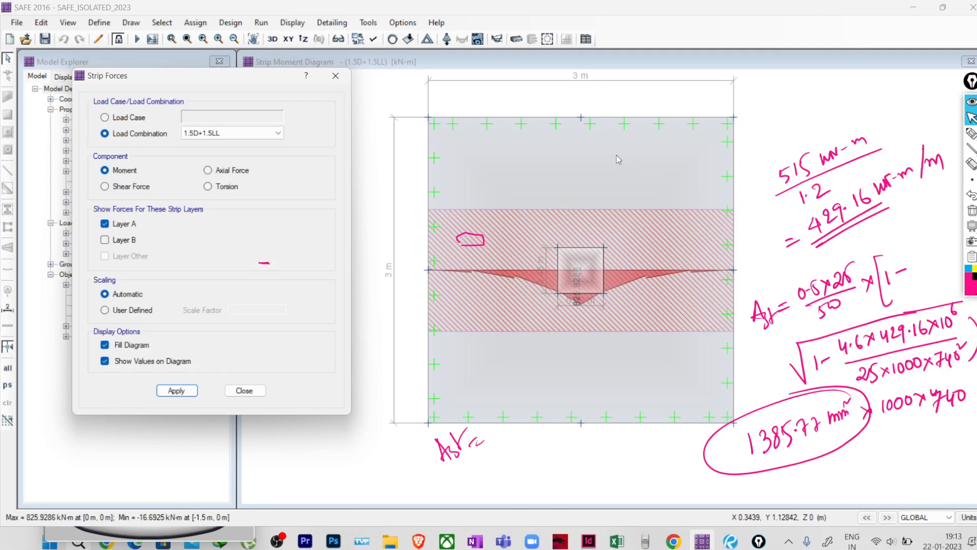
left_click(972, 210)
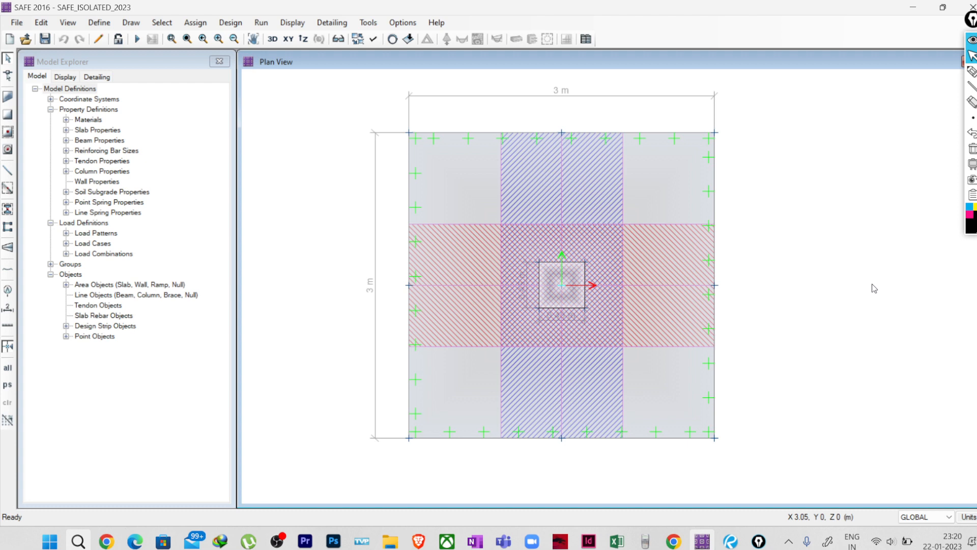
- Handwrite Vu = 375 kN/m beside the footing plan, with 0.17% Ast(min) on the line below
left_click(972, 71)
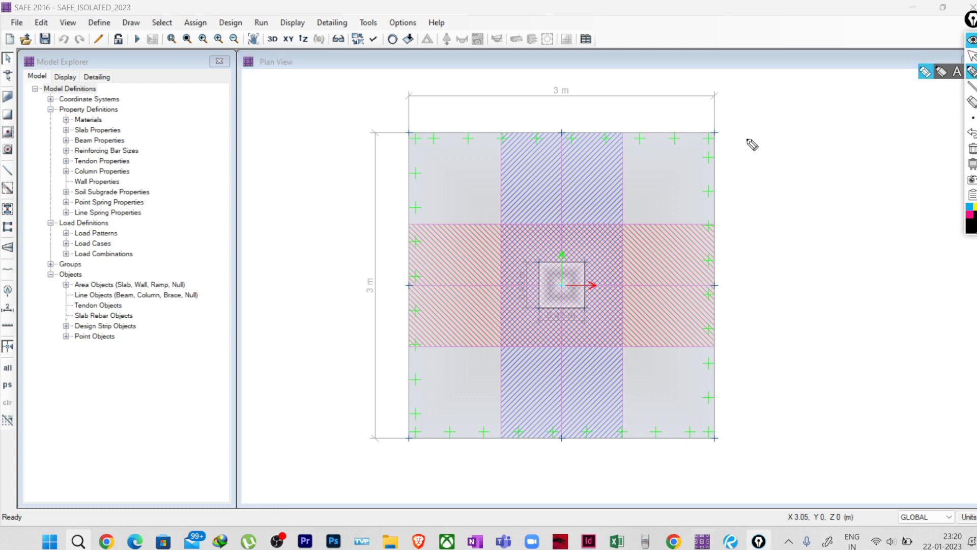
mouse_move(763, 155)
left_mouse_down()
mouse_move(772, 161)
mouse_move(783, 143)
mouse_move(814, 134)
mouse_move(836, 105)
mouse_move(883, 104)
left_mouse_up()
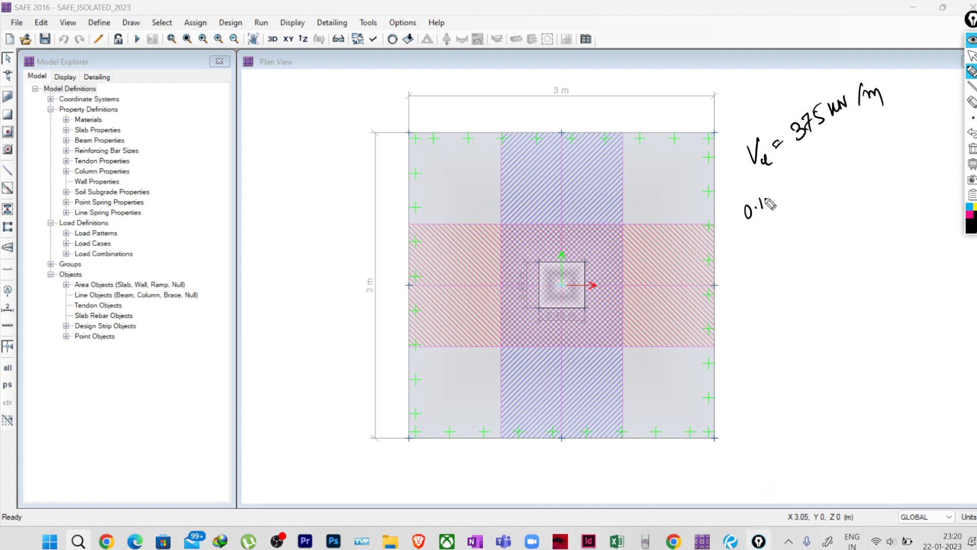
mouse_move(770, 204)
left_mouse_down()
mouse_move(792, 184)
mouse_move(797, 196)
left_mouse_up()
mouse_move(804, 163)
left_mouse_down()
mouse_move(815, 174)
mouse_move(836, 157)
mouse_move(841, 167)
mouse_move(845, 155)
mouse_move(857, 164)
left_mouse_up()
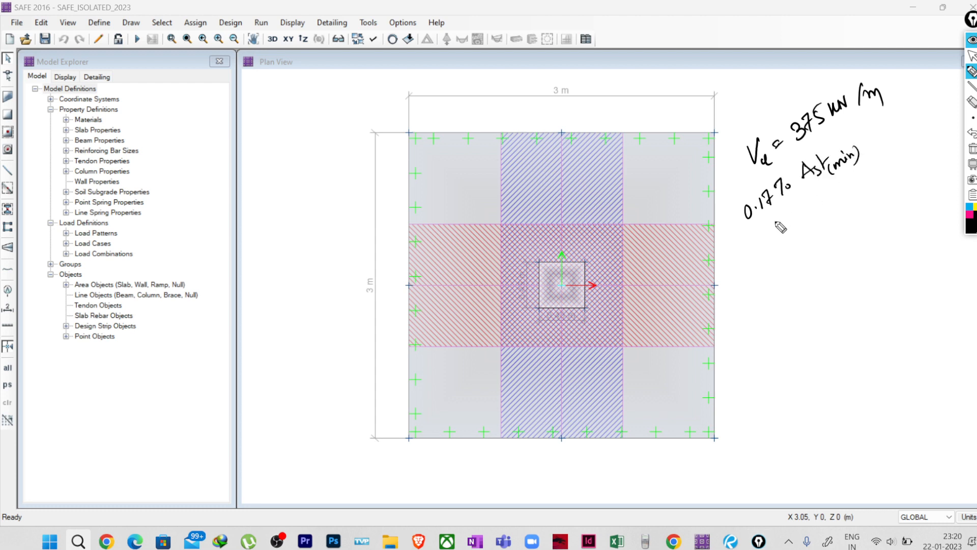
- Draw an arrow from the 0.17% note and handwrite τc = 0.304 N/mm² at its end
mouse_move(790, 203)
left_mouse_down()
mouse_move(805, 221)
mouse_move(780, 258)
mouse_move(797, 257)
mouse_move(821, 219)
left_mouse_up()
mouse_move(828, 220)
left_mouse_down()
mouse_move(876, 195)
mouse_move(883, 180)
mouse_move(910, 174)
left_mouse_up()
left_click_drag(899, 141, 916, 143)
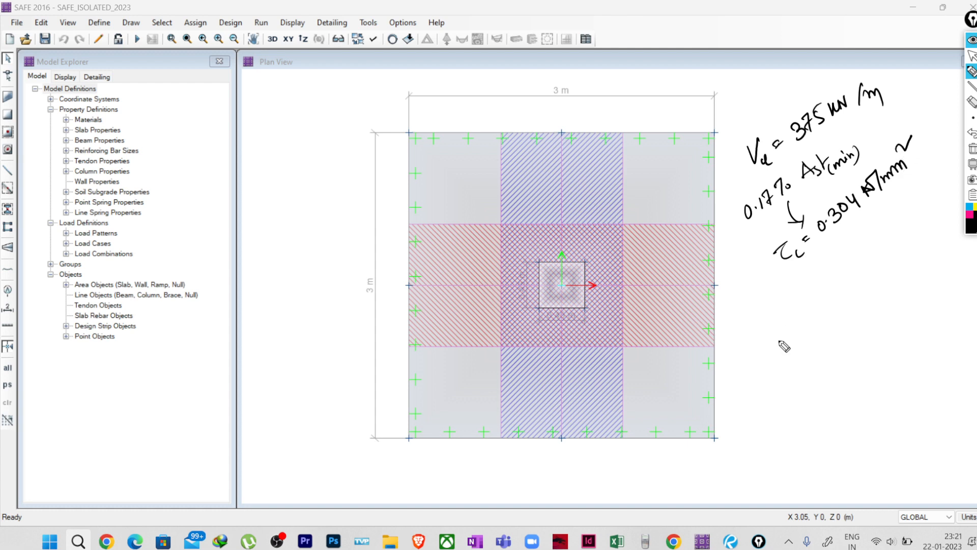
- Handwrite the shear capacity formula Vc = τc×b×d below the τc note
mouse_move(744, 327)
left_mouse_down()
mouse_move(755, 320)
mouse_move(776, 347)
left_mouse_up()
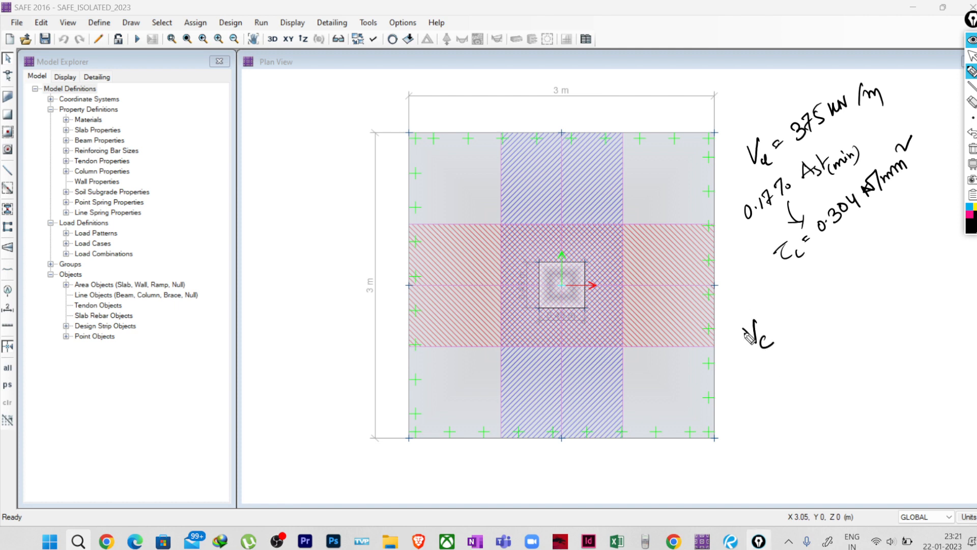
left_click_drag(767, 325, 805, 301)
mouse_move(798, 304)
left_mouse_down()
mouse_move(800, 323)
mouse_move(822, 303)
left_mouse_up()
left_click_drag(822, 290, 815, 304)
mouse_move(828, 272)
left_mouse_down()
mouse_move(835, 285)
mouse_move(849, 276)
left_mouse_up()
mouse_move(849, 262)
left_mouse_down()
mouse_move(841, 278)
mouse_move(860, 268)
left_mouse_up()
left_click_drag(866, 243, 866, 269)
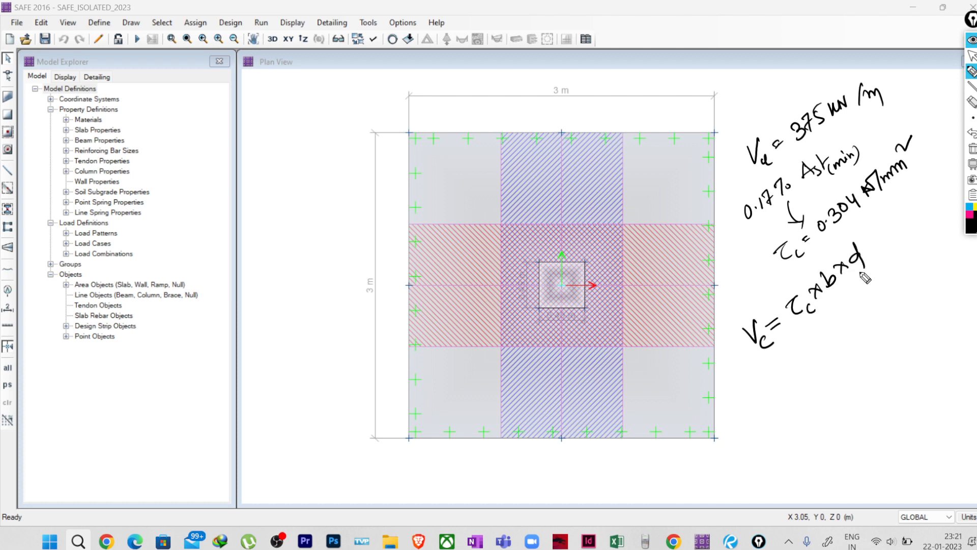
- Handwrite the substituted expression = 0.304×1000×d under the Vc formula
left_click_drag(791, 350, 797, 348)
mouse_move(788, 357)
left_mouse_down()
mouse_move(829, 346)
mouse_move(846, 317)
left_mouse_up()
mouse_move(849, 313)
left_mouse_down()
mouse_move(859, 337)
mouse_move(866, 319)
mouse_move(857, 321)
left_mouse_up()
mouse_move(864, 297)
left_mouse_down()
mouse_move(865, 308)
mouse_move(873, 294)
left_mouse_up()
left_click_drag(881, 288, 909, 276)
mouse_move(909, 267)
left_mouse_down()
mouse_move(901, 276)
mouse_move(920, 271)
left_mouse_up()
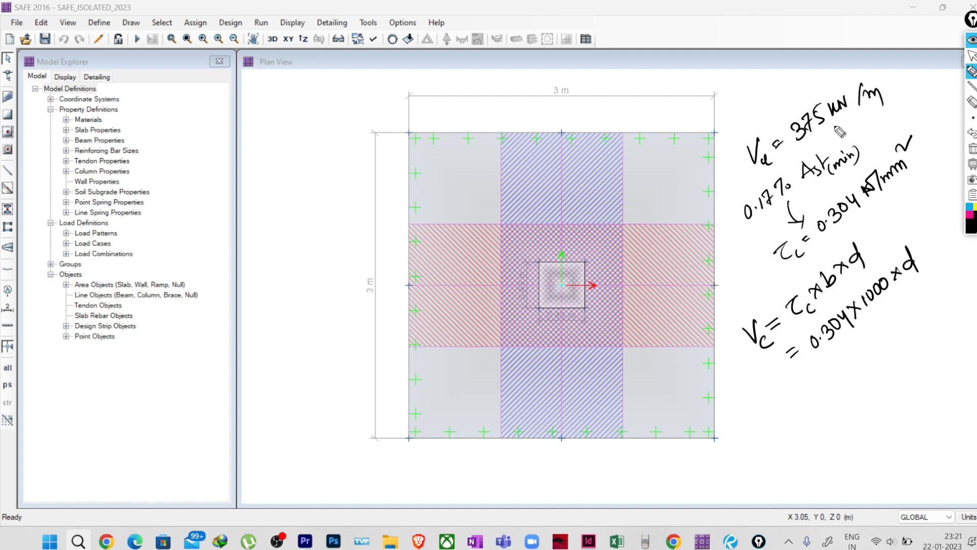
- Change the pen colour to magenta, circle 375 kN in the Vu note and draw an arrow pointing down to Vc
left_click(970, 214)
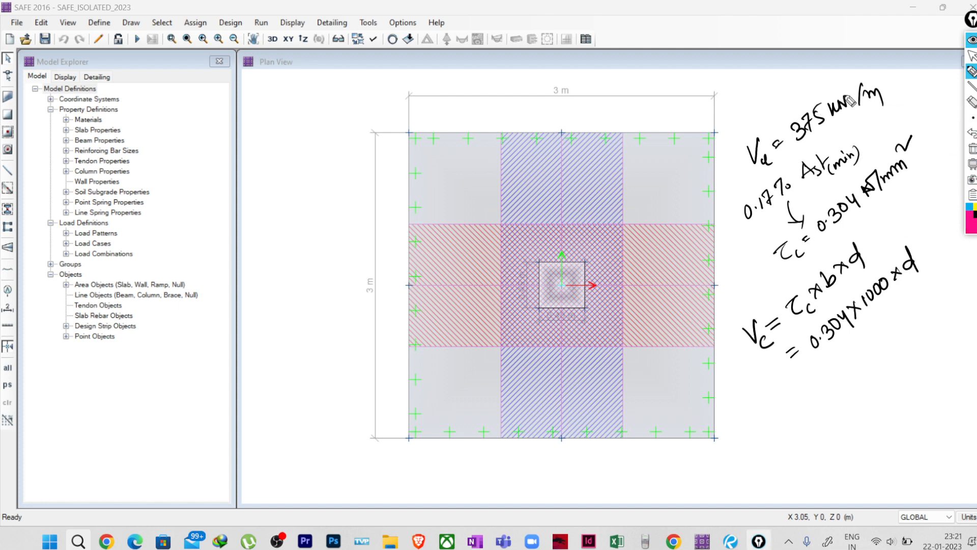
mouse_move(845, 85)
left_mouse_down()
mouse_move(788, 141)
mouse_move(844, 85)
left_mouse_up()
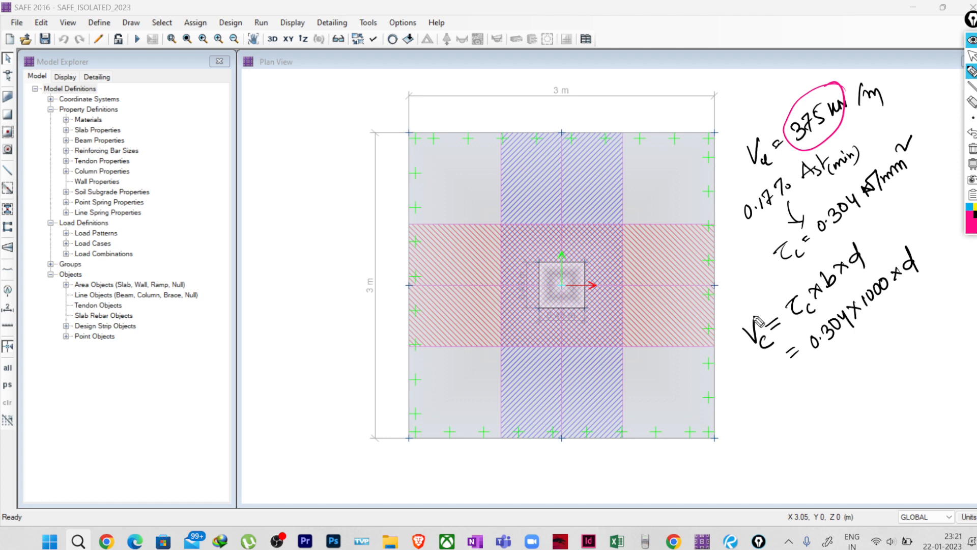
mouse_move(739, 286)
left_mouse_down()
mouse_move(742, 308)
mouse_move(747, 297)
left_mouse_up()
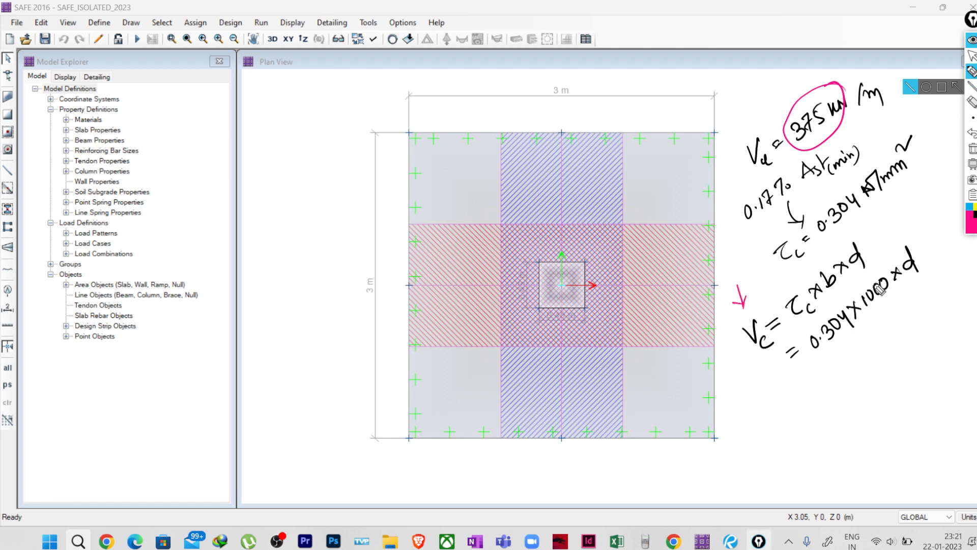
- Handwrite 375×10³ in magenta as the left side of the 0.304×1000×d equation
mouse_move(734, 378)
left_mouse_down()
mouse_move(744, 386)
mouse_move(734, 396)
mouse_move(759, 374)
mouse_move(749, 395)
mouse_move(776, 385)
left_mouse_up()
mouse_move(777, 370)
left_mouse_down()
mouse_move(768, 386)
mouse_move(782, 362)
left_mouse_up()
left_click_drag(779, 347, 779, 359)
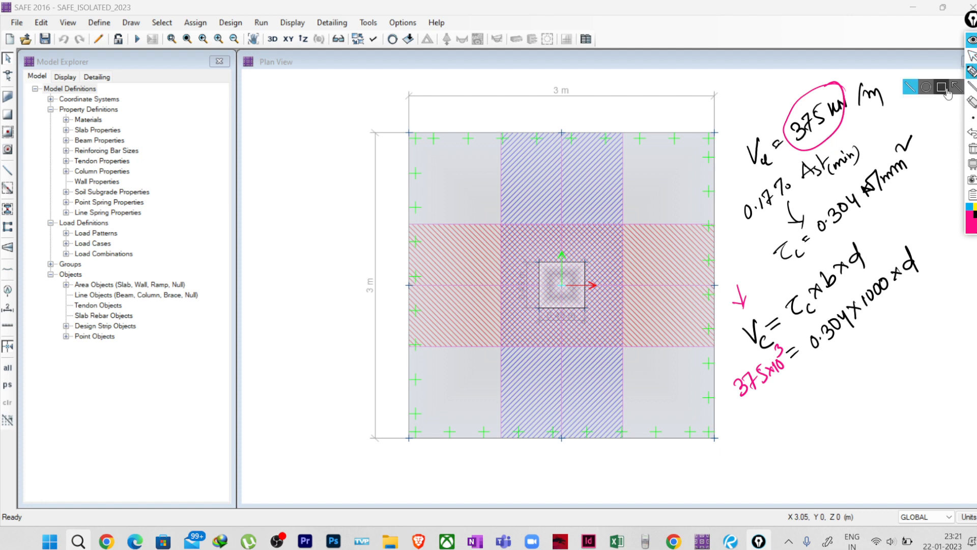
- Underline d in the equation with the black pen and write "d =" followed by a fraction bar below it
mouse_move(972, 121)
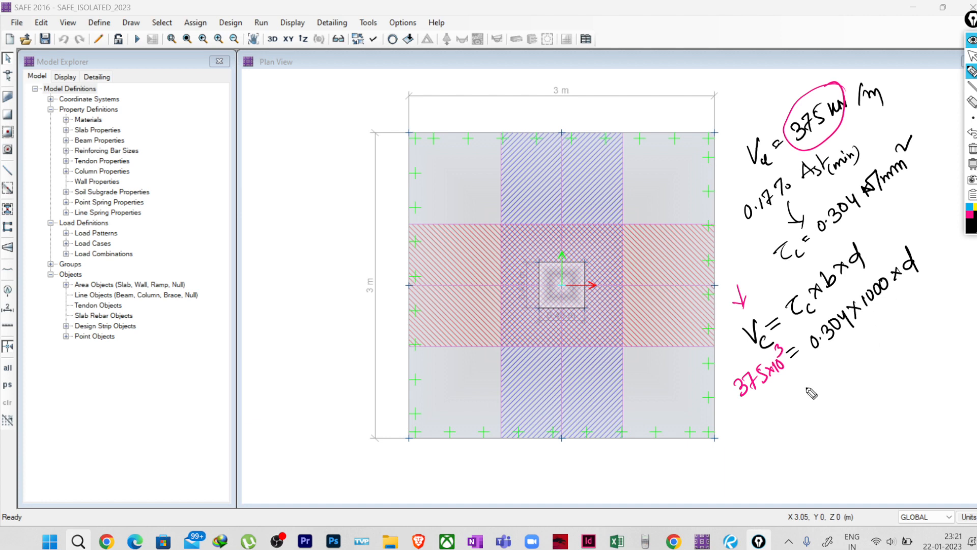
left_click_drag(909, 284, 932, 275)
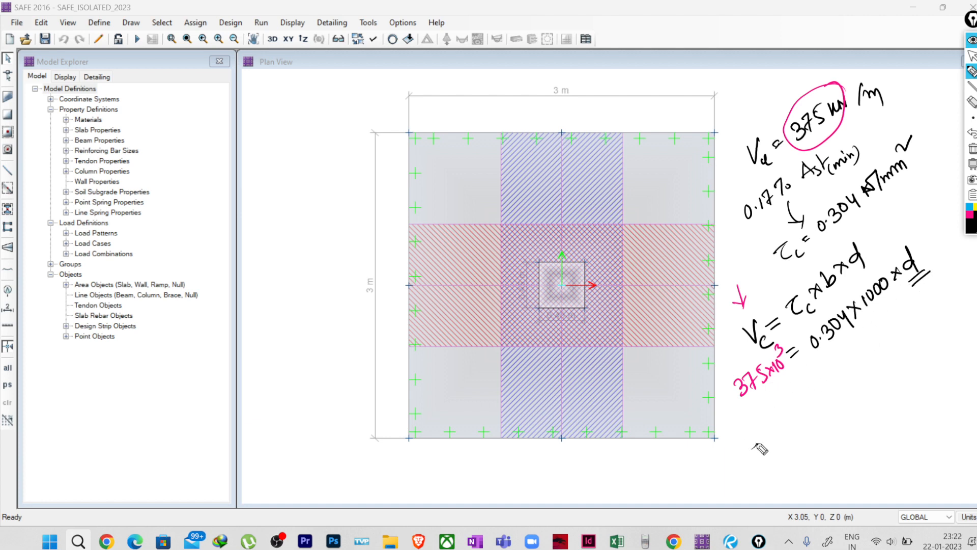
left_click_drag(757, 439, 778, 425)
left_click_drag(773, 436, 899, 351)
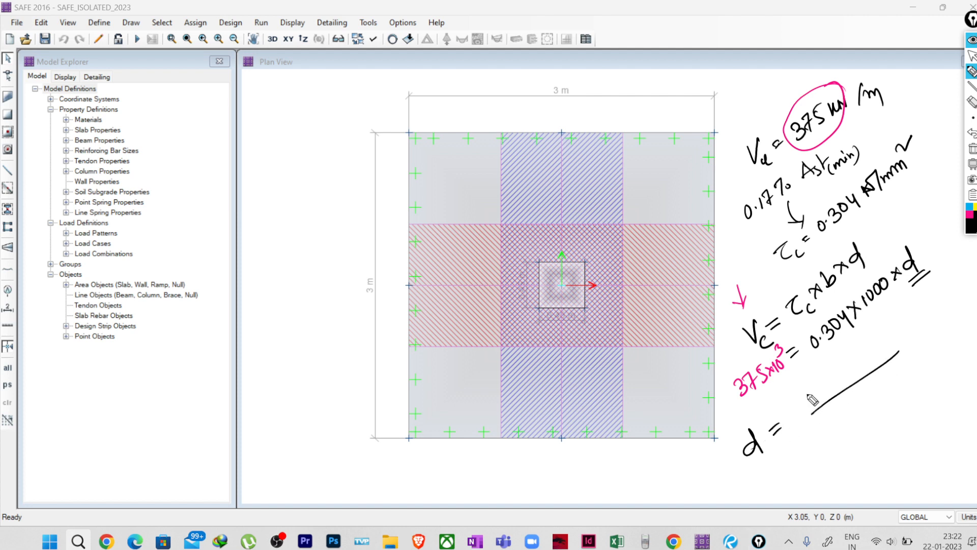
- Fill in the handwritten fraction as 375×10³ over 0.304×1000 and add an equals sign underneath
mouse_move(806, 386)
left_mouse_down()
mouse_move(808, 406)
mouse_move(857, 362)
left_mouse_up()
left_click_drag(857, 355, 849, 362)
mouse_move(861, 351)
left_mouse_down()
mouse_move(864, 359)
mouse_move(876, 350)
left_mouse_up()
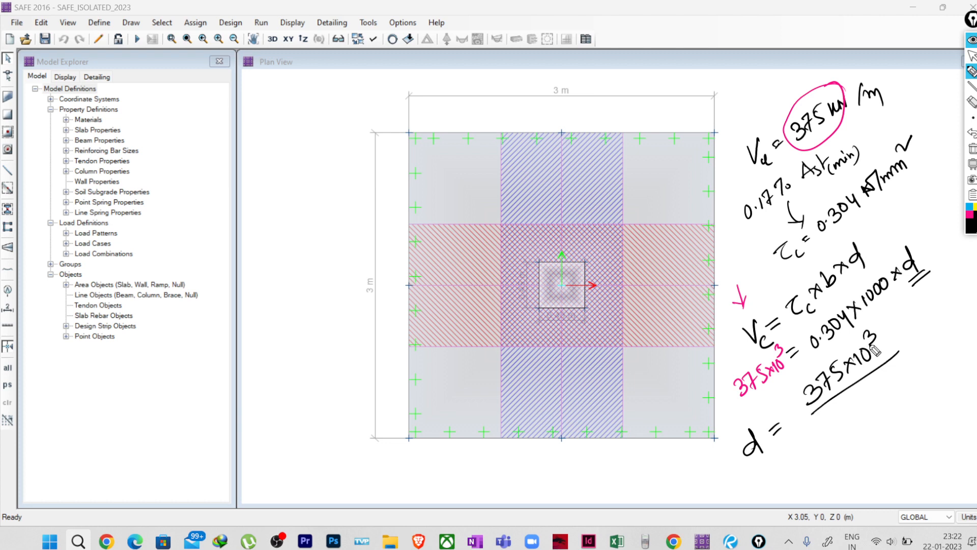
mouse_move(824, 417)
left_mouse_down()
mouse_move(877, 407)
mouse_move(903, 375)
mouse_move(890, 388)
left_mouse_up()
left_click(829, 423)
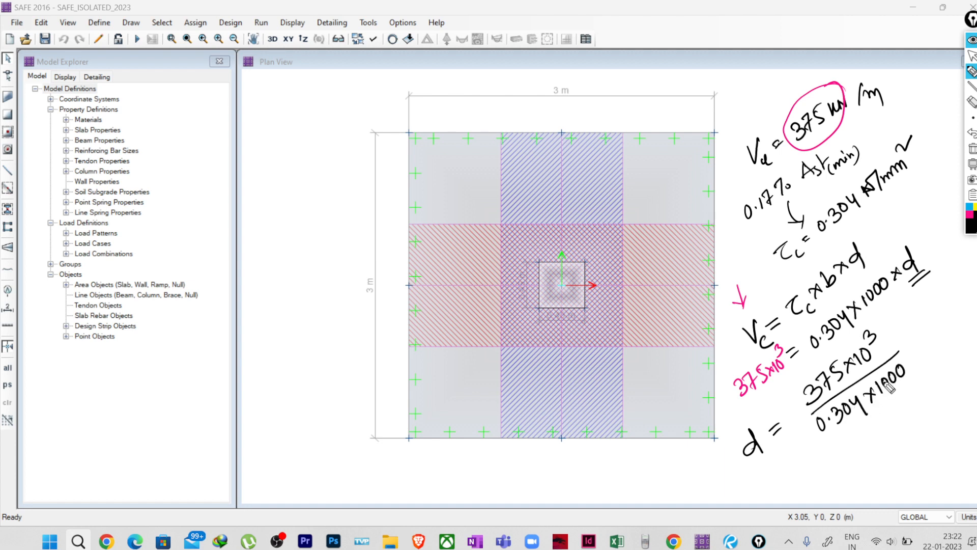
left_click_drag(816, 475, 828, 476)
- Switch to the calculator, clear it and start a fraction with 375×10³ as the numerator
left_click(973, 54)
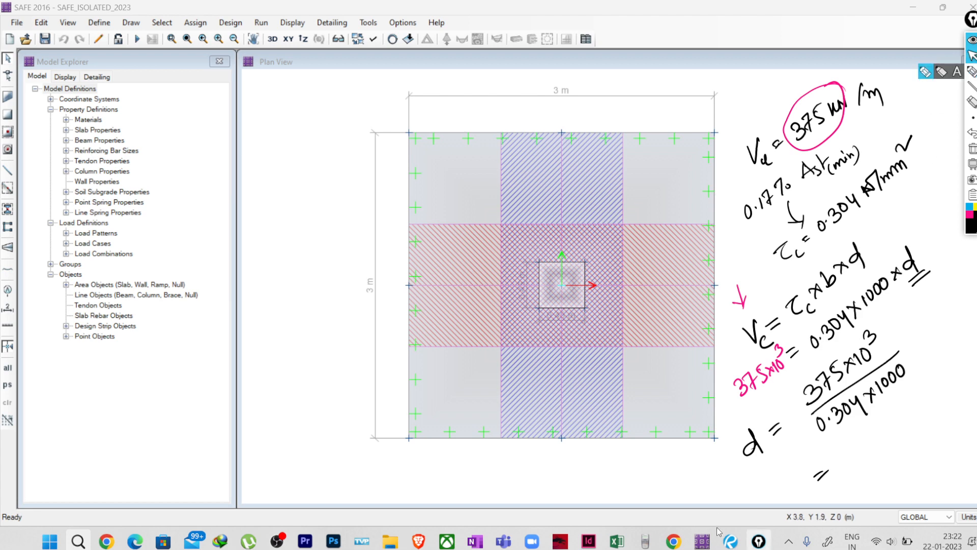
left_click(645, 541)
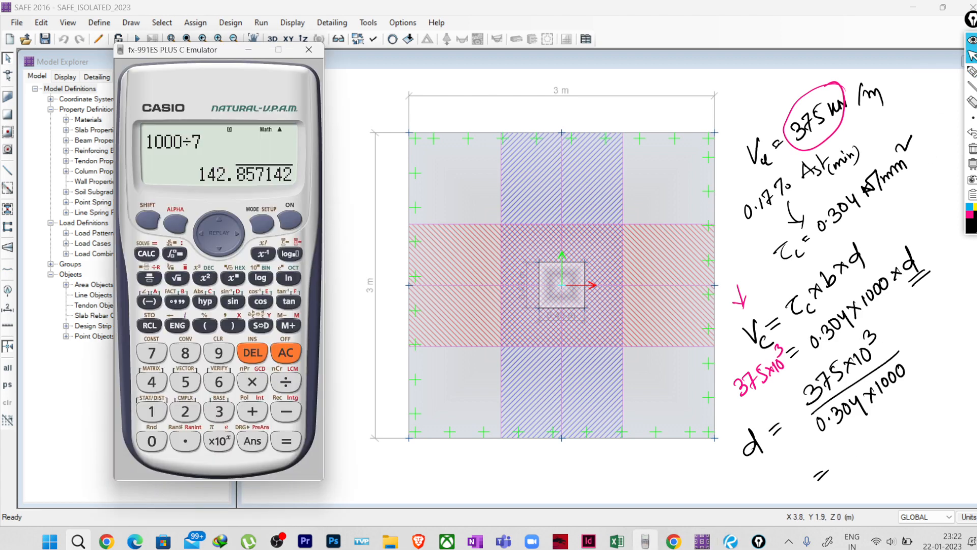
left_click(283, 224)
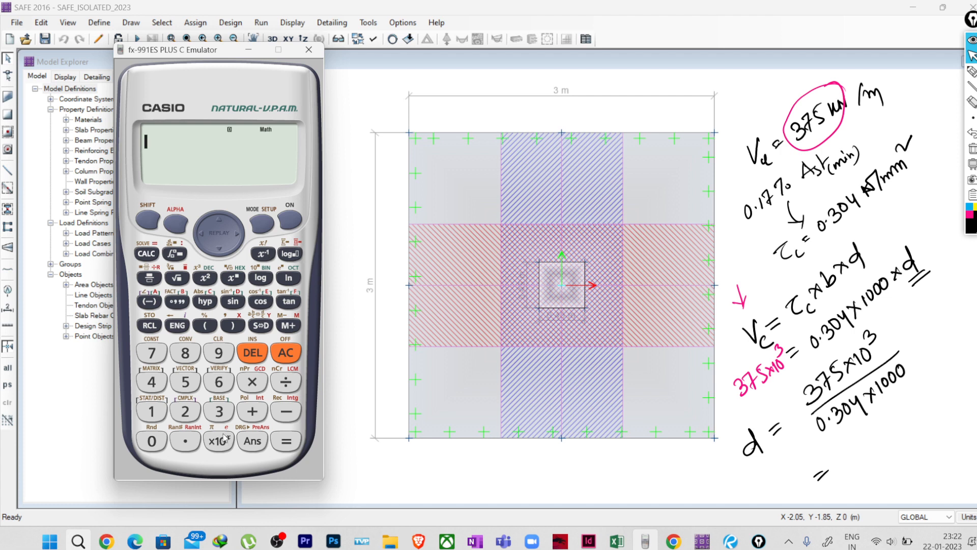
left_click(150, 278)
left_click(152, 353)
left_click(185, 381)
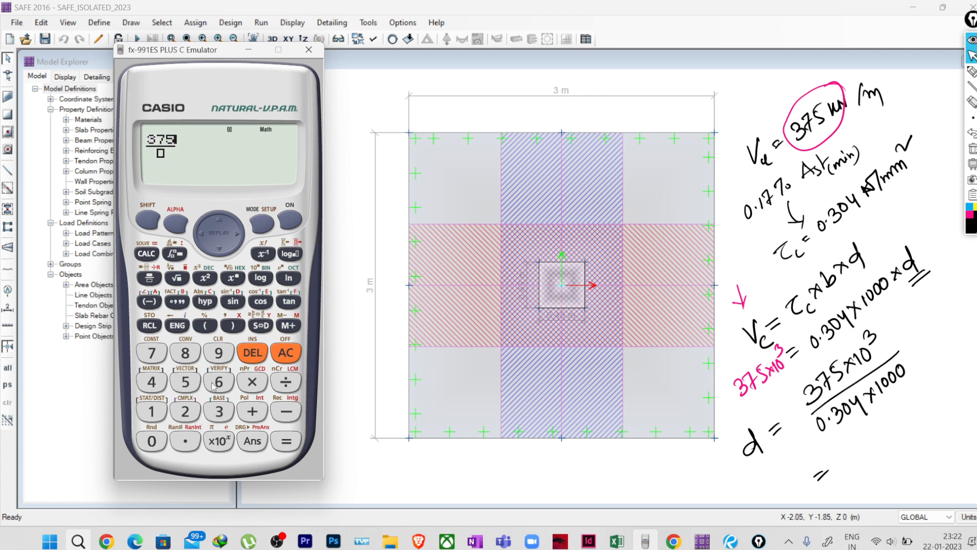
left_click(252, 381)
left_click(152, 412)
left_click(151, 441)
left_click(232, 279)
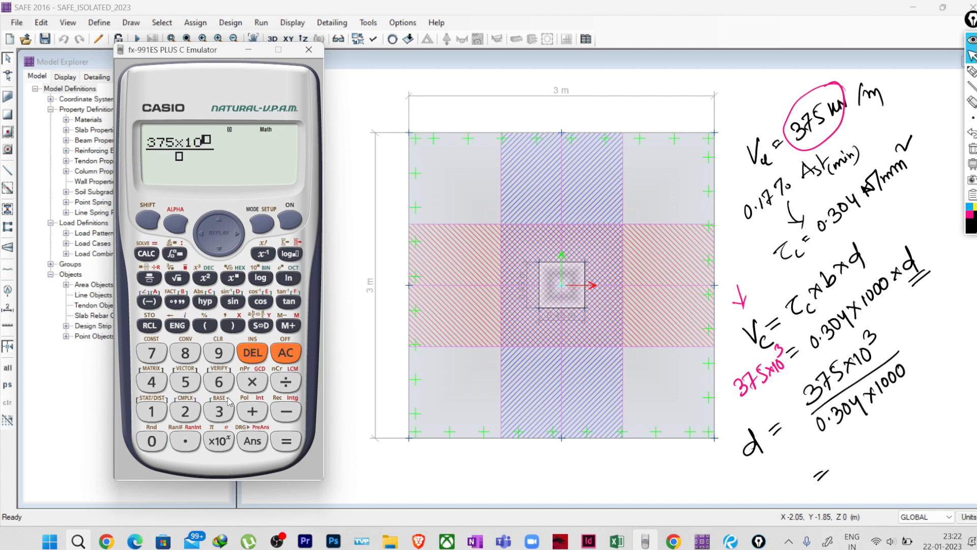
left_click(219, 412)
- Complete the fraction with 0.304×1000 as the denominator, evaluate it and convert the result to a decimal
left_click(152, 441)
left_click(186, 440)
left_click(219, 411)
left_click(152, 440)
left_click(151, 382)
left_click(245, 387)
left_click(152, 412)
left_click(152, 441)
left_click(152, 441)
left_click(151, 441)
left_click(280, 443)
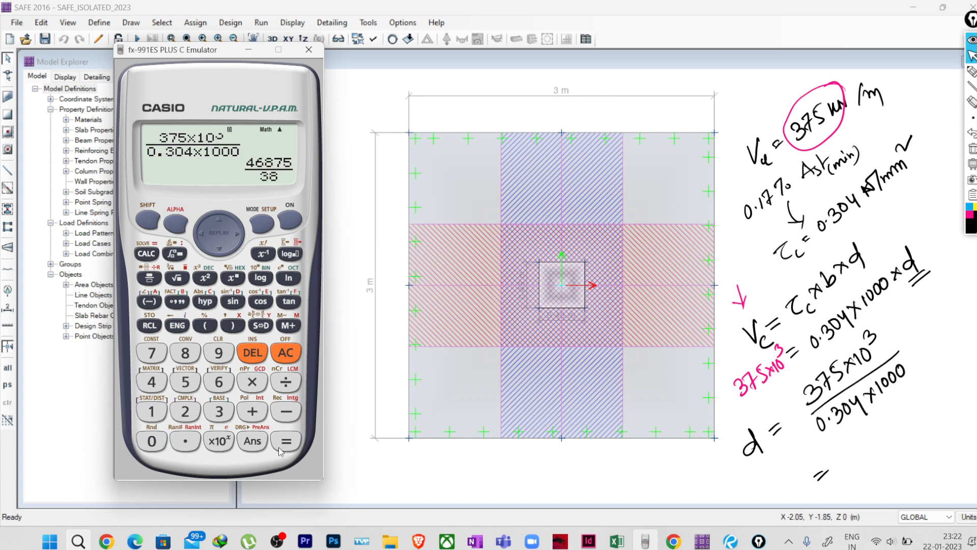
left_click(262, 328)
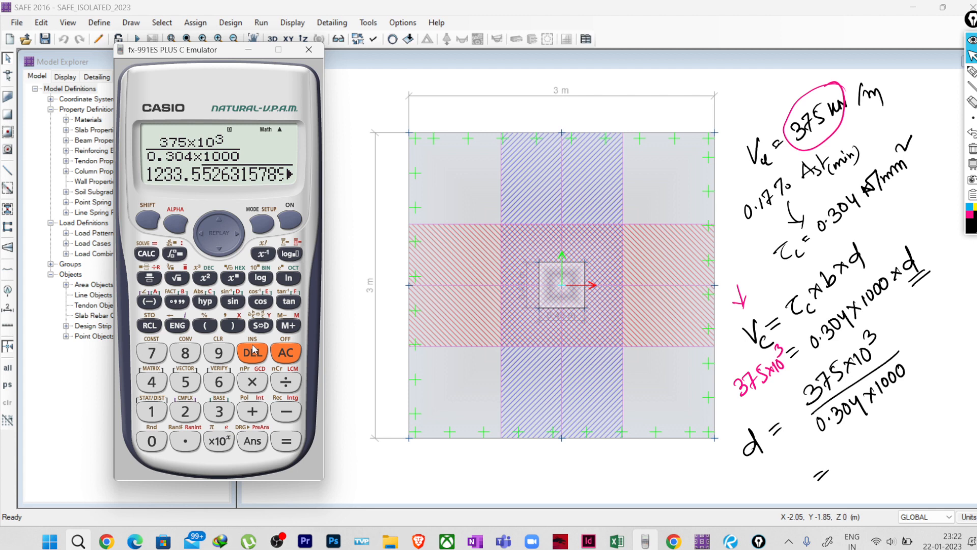
- Handwrite 1233.55 mm with the pen as the result for d and double-underline it
left_click(970, 88)
left_click(970, 71)
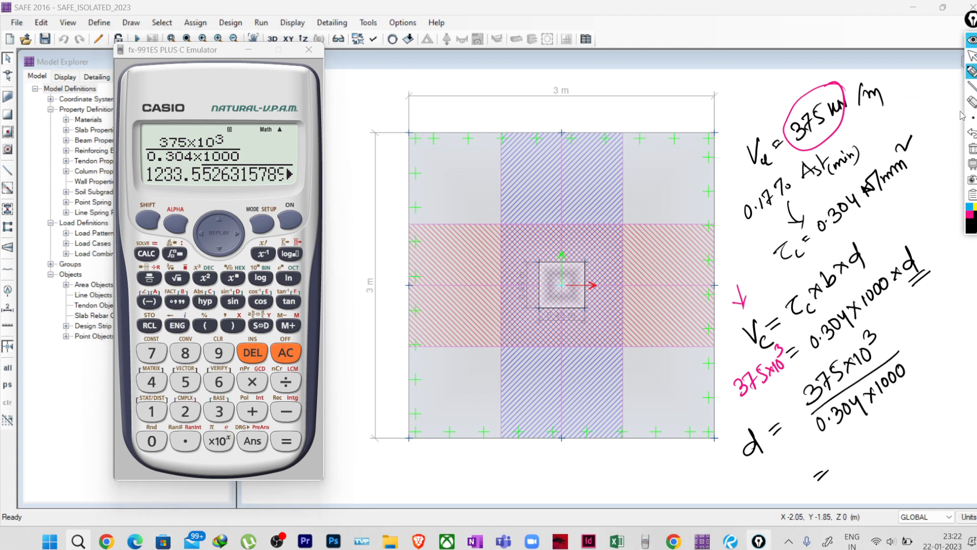
mouse_move(840, 449)
left_mouse_down()
mouse_move(840, 466)
mouse_move(872, 461)
mouse_move(891, 432)
left_mouse_up()
left_click(884, 428)
left_click_drag(889, 419, 897, 413)
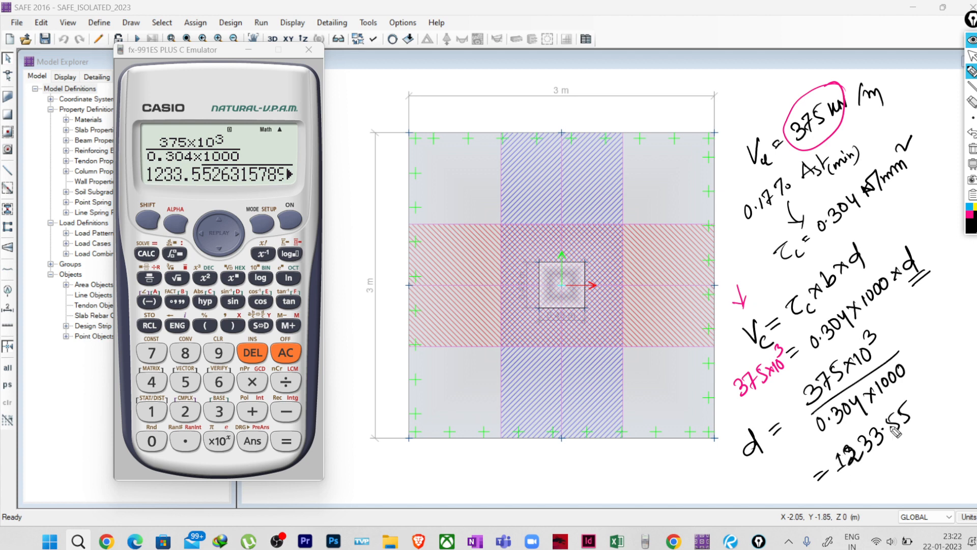
left_click_drag(916, 415, 948, 388)
left_click_drag(861, 476, 926, 425)
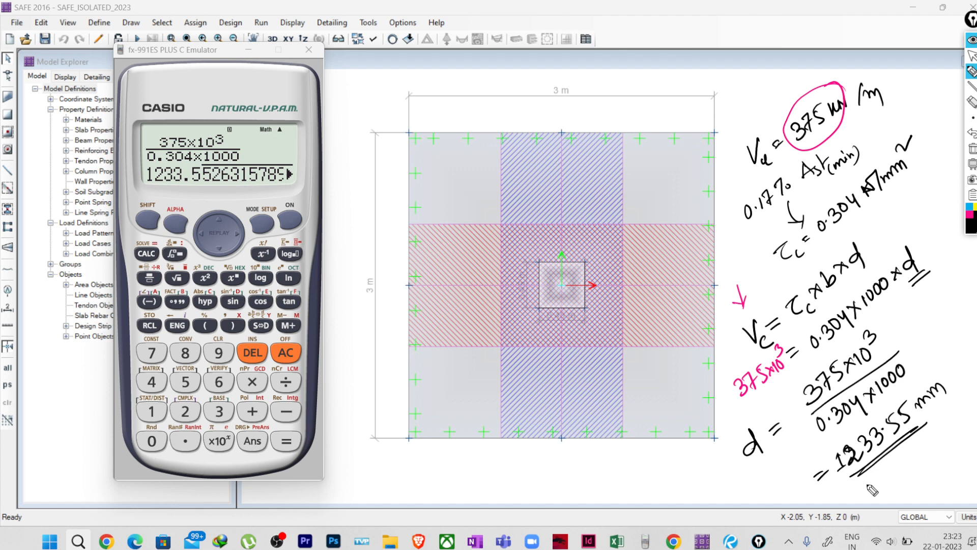
- Handwrite D = 1300 mm beneath the effective depth result and underline the value
mouse_move(865, 478)
left_mouse_down()
mouse_move(872, 493)
mouse_move(893, 471)
left_mouse_up()
mouse_move(887, 482)
left_mouse_down()
mouse_move(922, 466)
mouse_move(912, 469)
left_mouse_up()
left_click_drag(928, 450, 970, 423)
left_click_drag(914, 493, 970, 444)
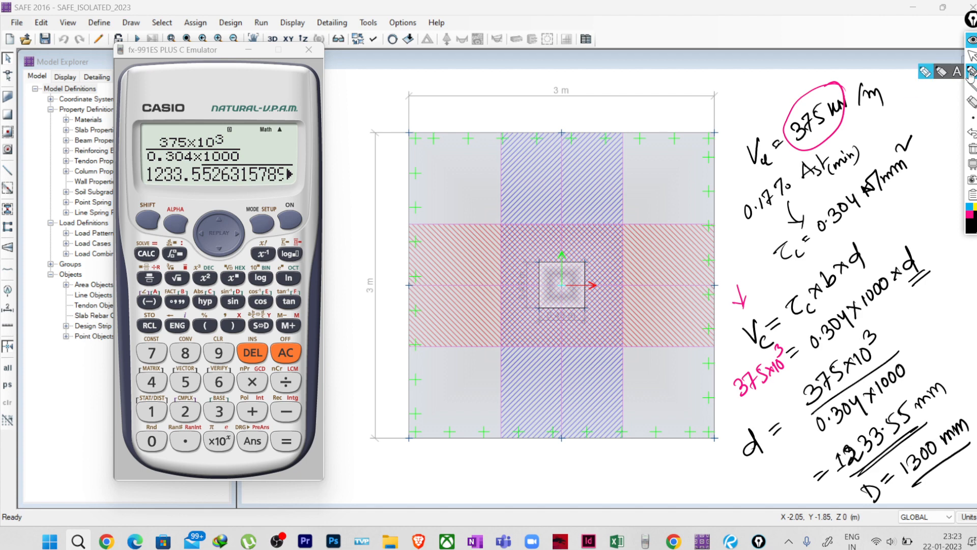
- Minimize the calculator and modify the F1-800THK slab property, renaming it F1-1300THK and setting its thickness to 1300 mm
left_click(972, 55)
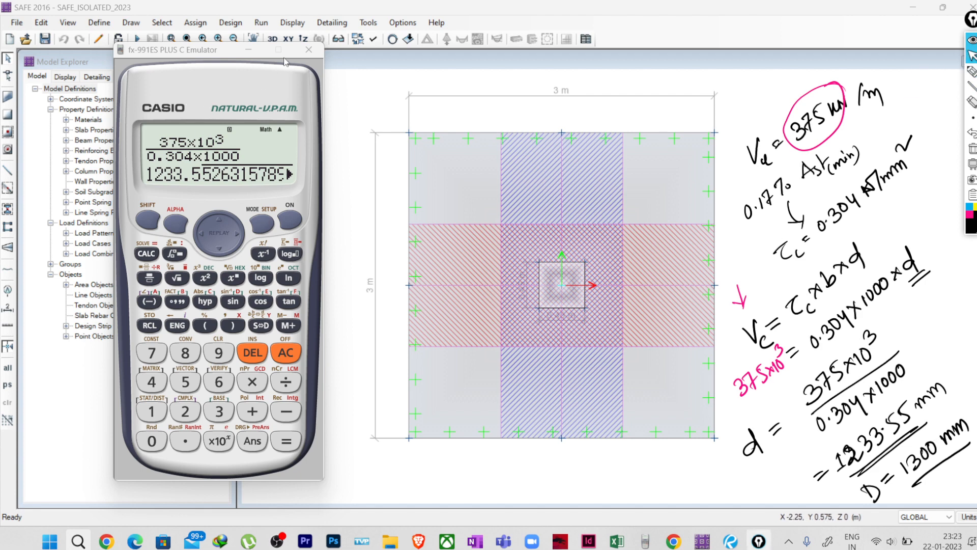
left_click(249, 49)
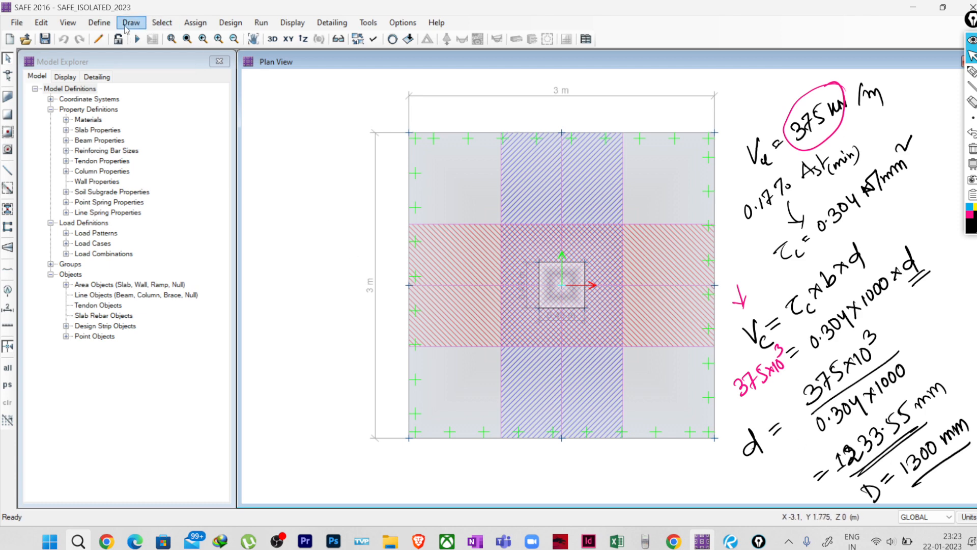
left_click(106, 27)
left_click(110, 55)
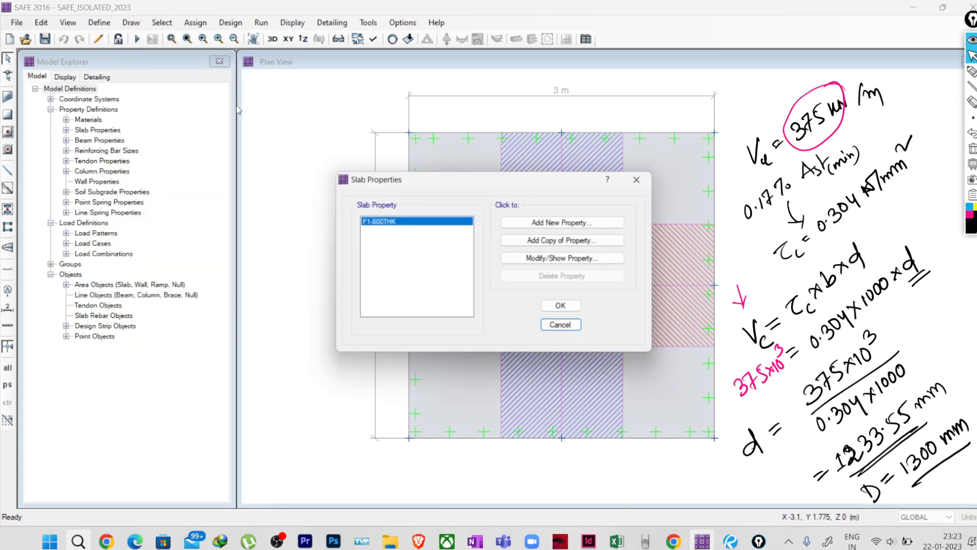
left_click(526, 259)
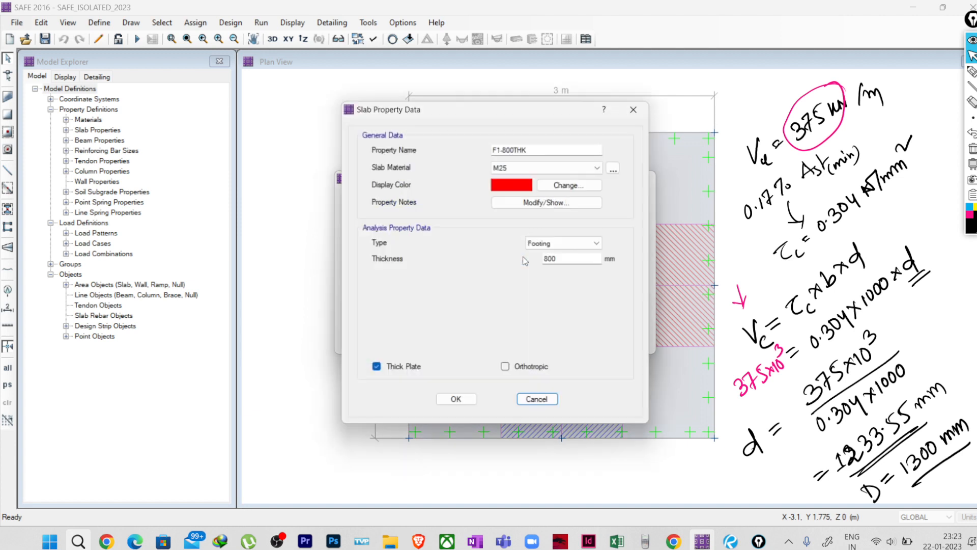
left_click_drag(512, 147, 506, 148)
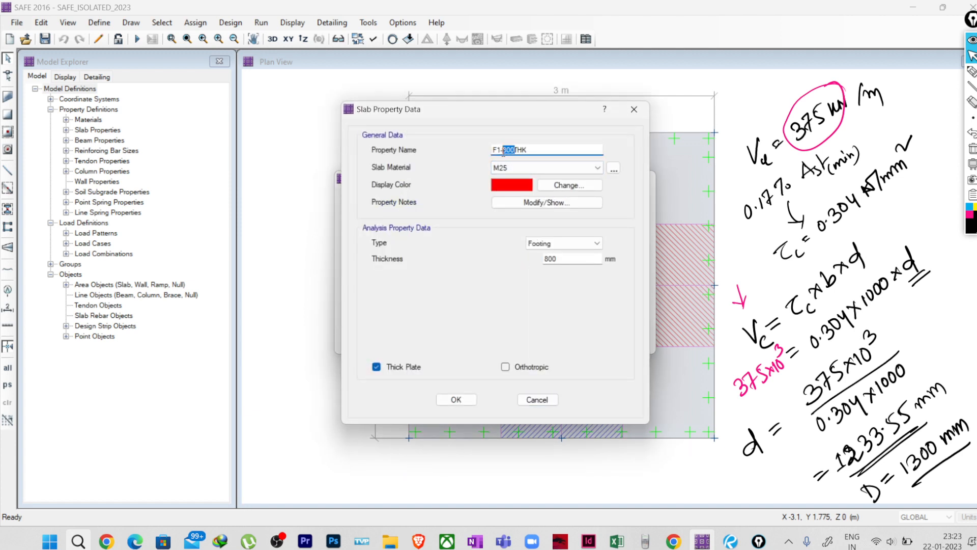
double_click(558, 260)
type("1300")
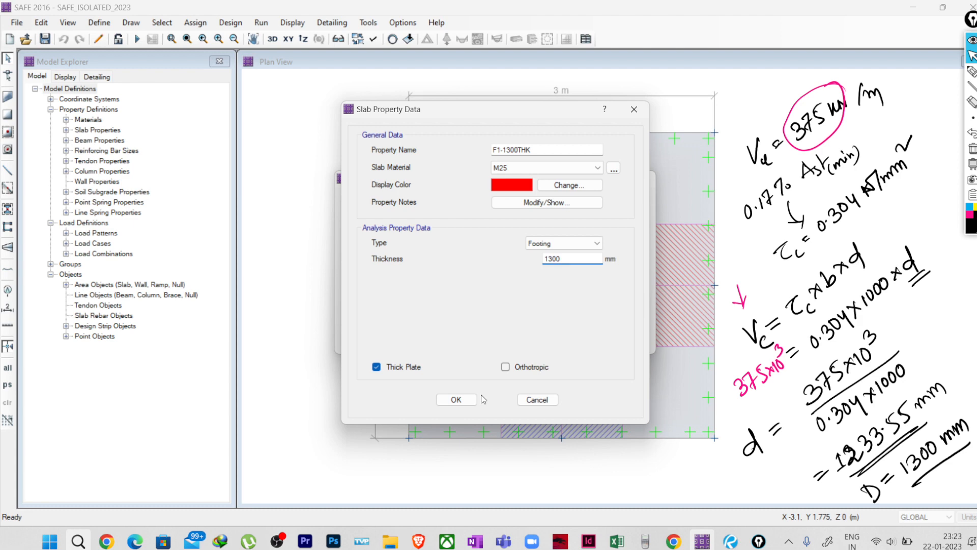
left_click(456, 399)
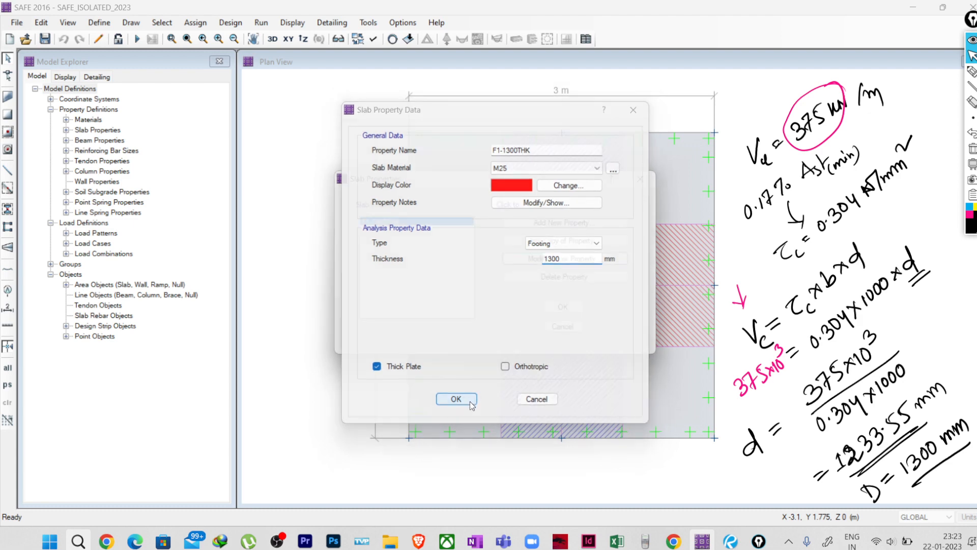
left_click(563, 308)
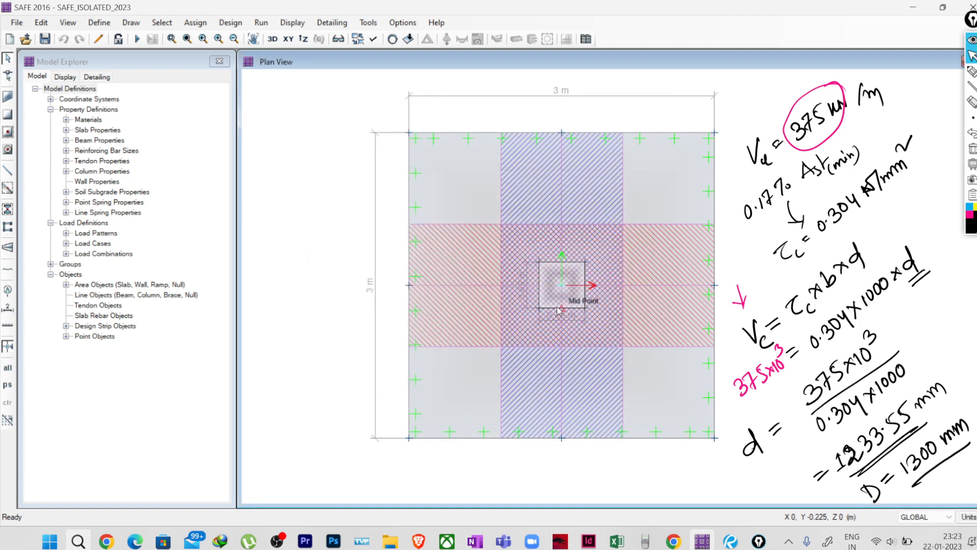
- Run the analysis and unlock the model, deleting the analysis and design results
left_click(137, 40)
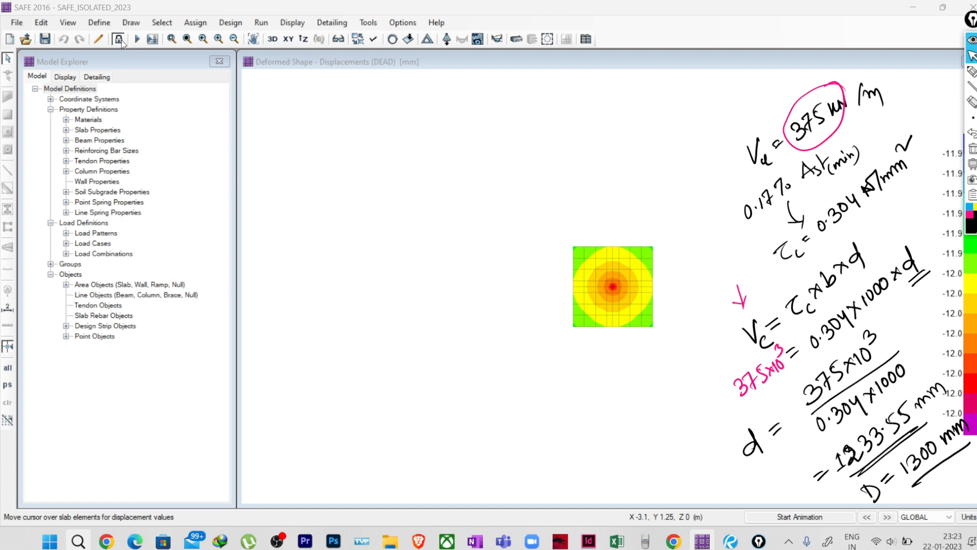
left_click(117, 39)
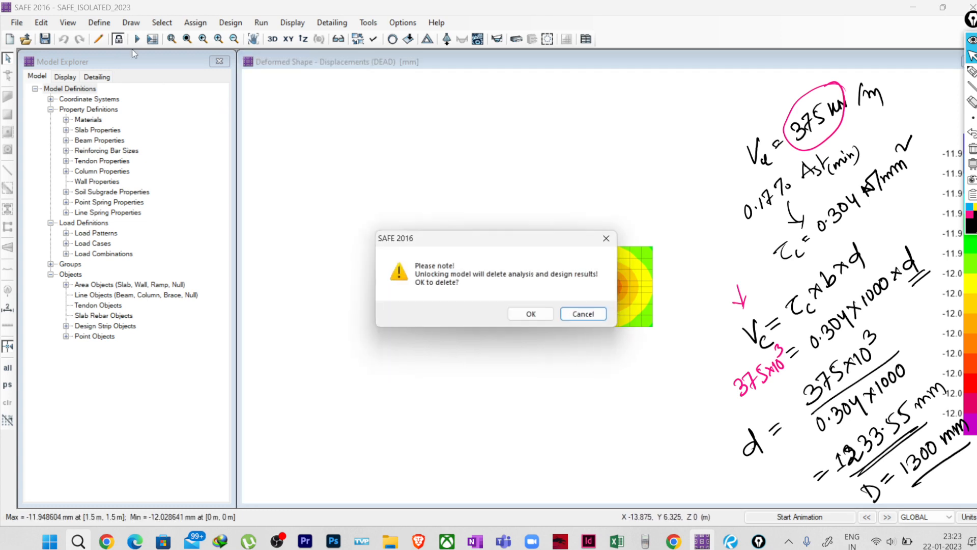
left_click(533, 316)
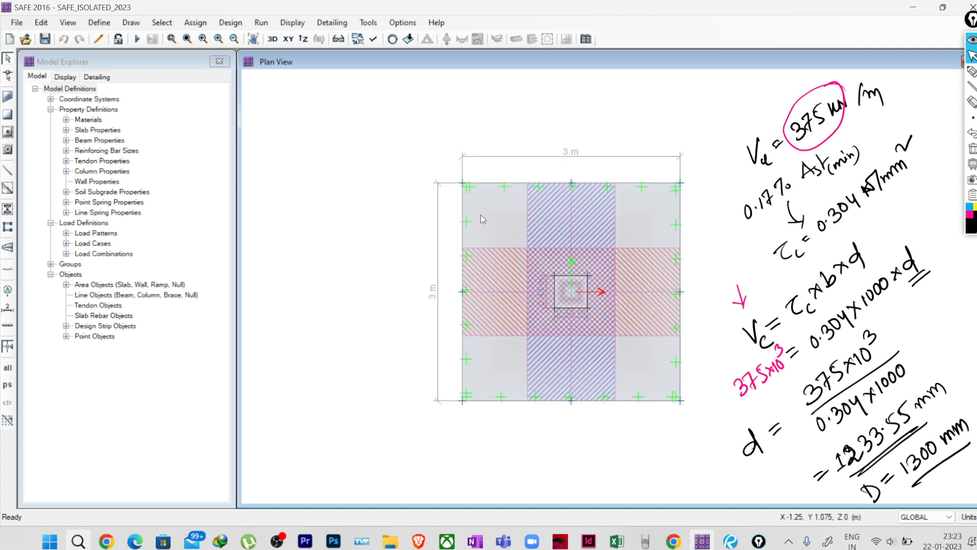
- Sketch a vertical dimension line with end ticks beside the footing plan and label it 1.5m
left_click(970, 72)
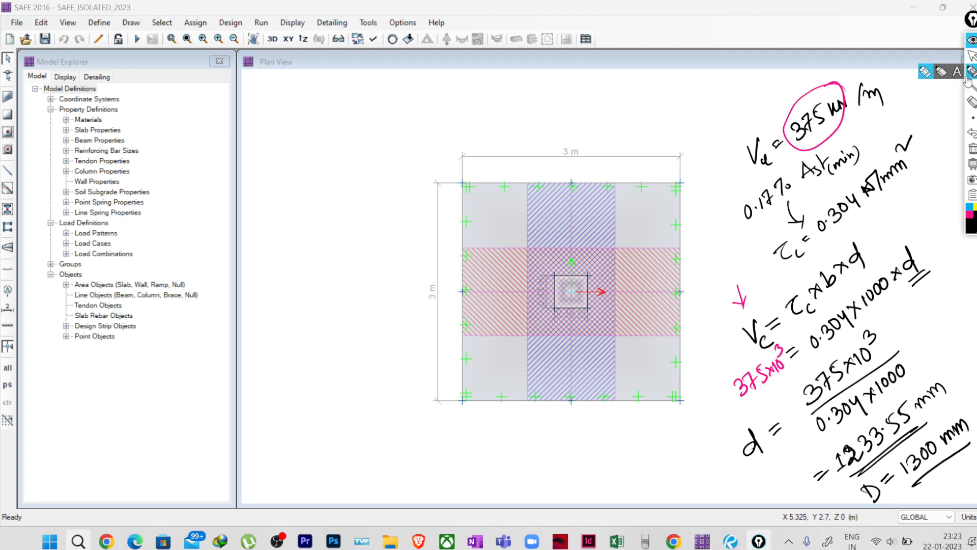
mouse_move(288, 258)
left_mouse_down()
mouse_move(272, 386)
mouse_move(315, 255)
left_mouse_up()
mouse_move(265, 383)
left_mouse_down()
mouse_move(296, 383)
mouse_move(260, 405)
left_mouse_up()
left_click_drag(297, 246, 269, 280)
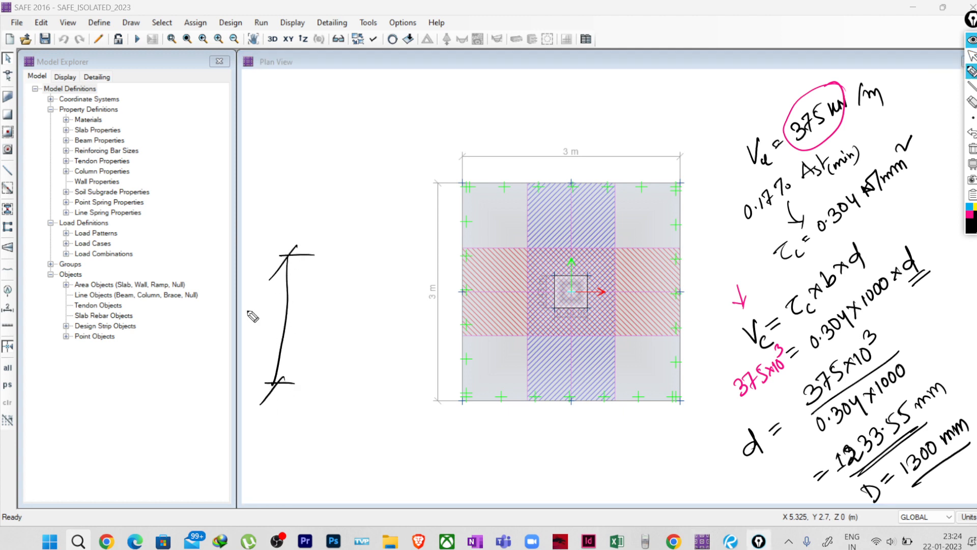
left_click_drag(254, 324, 262, 337)
left_click(261, 336)
left_click_drag(266, 315, 285, 311)
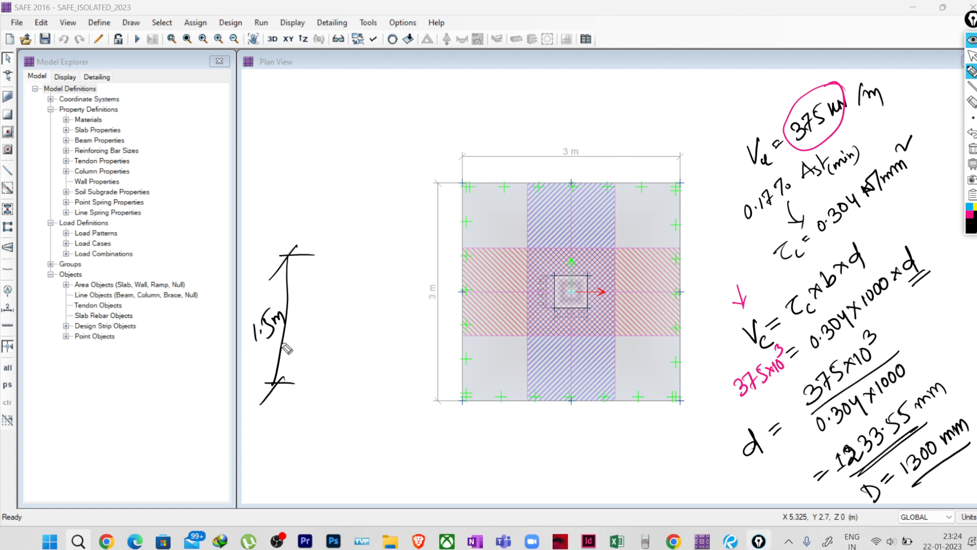
- Add a dashed vertical line and a shorter dimension labelled 1.3 beside the 1.5m dimension
left_click_drag(301, 326, 300, 340)
left_click_drag(300, 346, 299, 362)
left_click_drag(298, 369, 297, 383)
mouse_move(301, 279)
left_mouse_down()
mouse_move(363, 275)
mouse_move(333, 374)
mouse_move(345, 380)
left_mouse_up()
left_click_drag(342, 368, 322, 393)
mouse_move(334, 266)
left_mouse_down()
mouse_move(317, 298)
mouse_move(346, 332)
mouse_move(360, 334)
left_mouse_up()
left_click(352, 319)
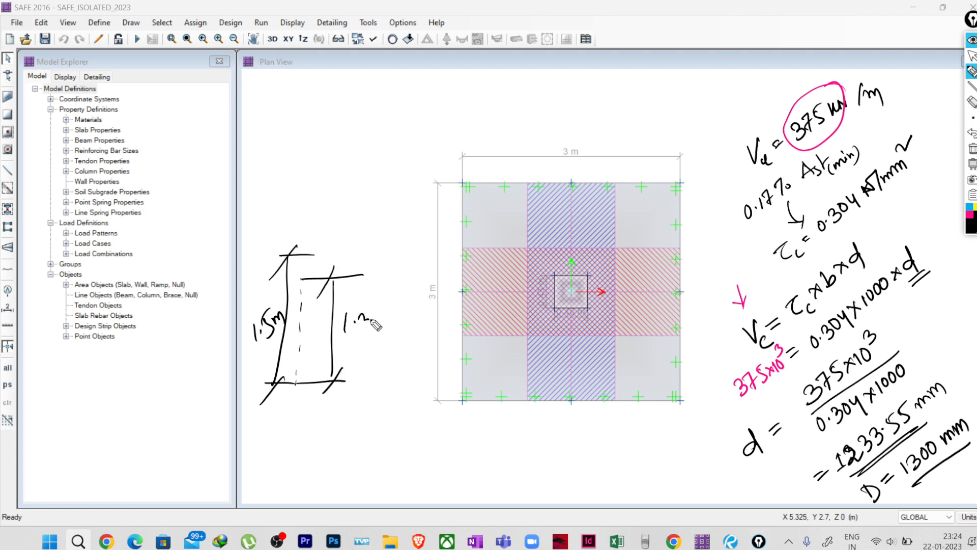
- Mark the gap above the 1.3 dimension, label it with a circled 0.2m and write "Soil" above it
mouse_move(310, 252)
left_mouse_down()
mouse_move(355, 247)
mouse_move(334, 277)
left_mouse_up()
left_click_drag(340, 268, 327, 293)
mouse_move(338, 240)
left_mouse_down()
mouse_move(321, 261)
mouse_move(343, 259)
left_mouse_up()
mouse_move(354, 210)
left_mouse_down()
mouse_move(388, 196)
mouse_move(342, 199)
mouse_move(390, 190)
left_mouse_up()
left_click(358, 210)
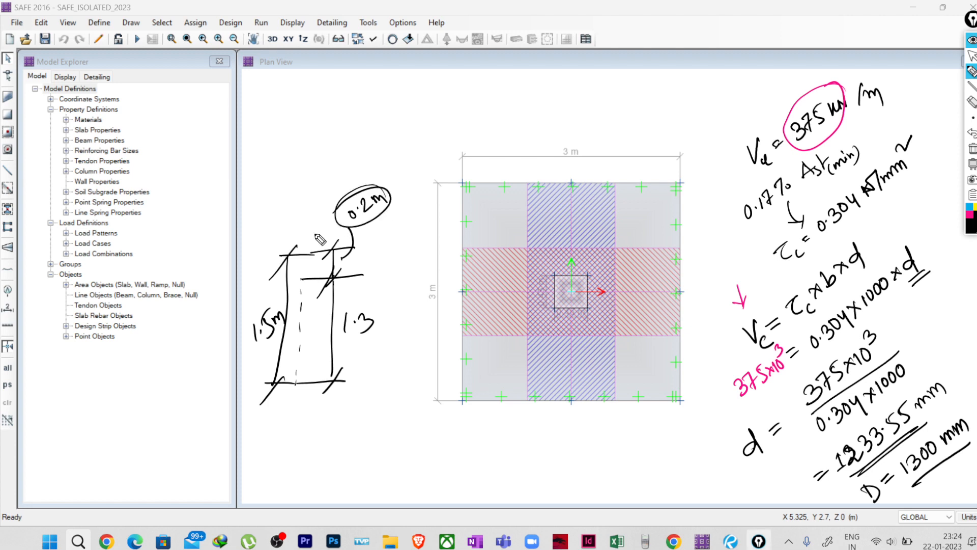
mouse_move(331, 176)
left_mouse_down()
mouse_move(319, 196)
mouse_move(334, 184)
left_mouse_up()
mouse_move(339, 178)
left_mouse_down()
mouse_move(344, 187)
mouse_move(357, 179)
left_mouse_up()
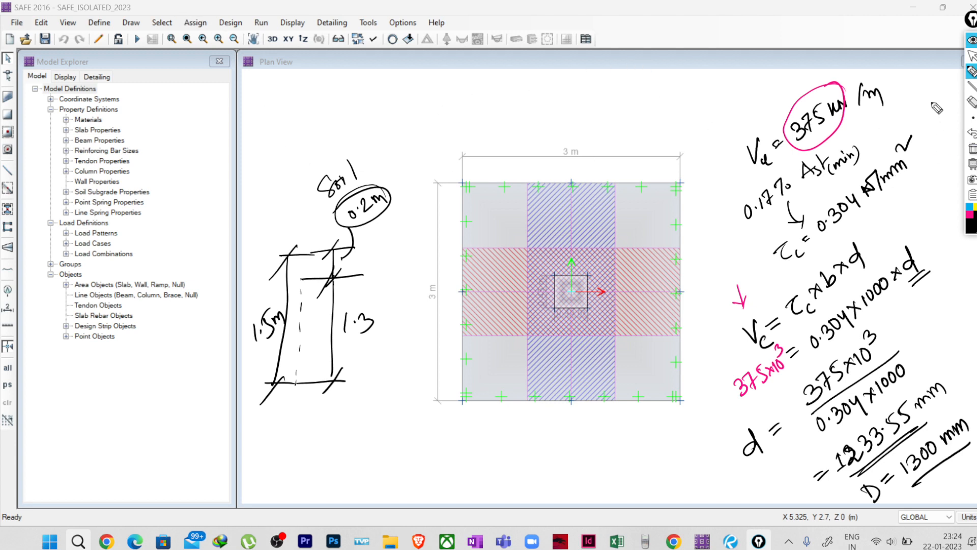
- Replace the footing slab's existing uniform surface load for load pattern Q with 3.6 kN/m2 in the gravity direction
left_click(972, 55)
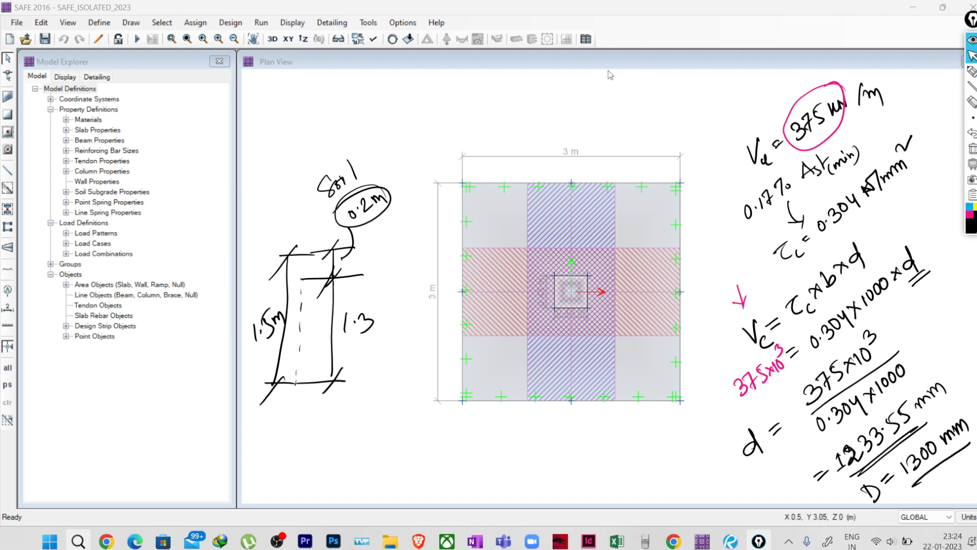
left_click(195, 24)
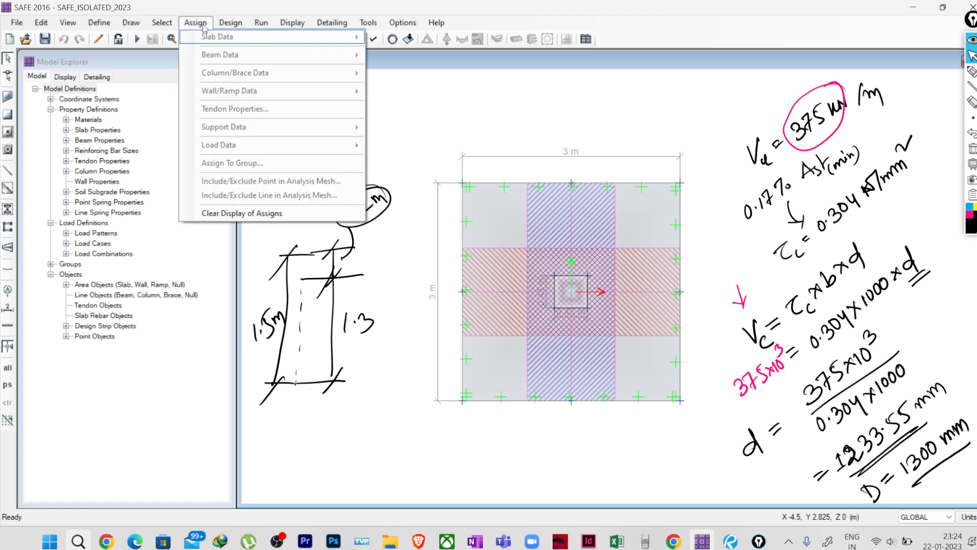
left_click(202, 24)
left_click(196, 23)
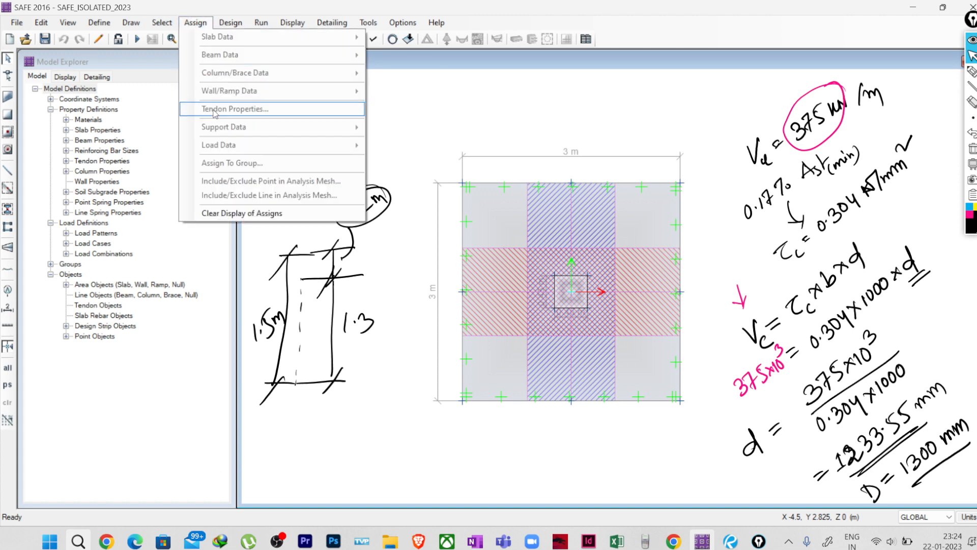
left_click(504, 208)
left_click(493, 214)
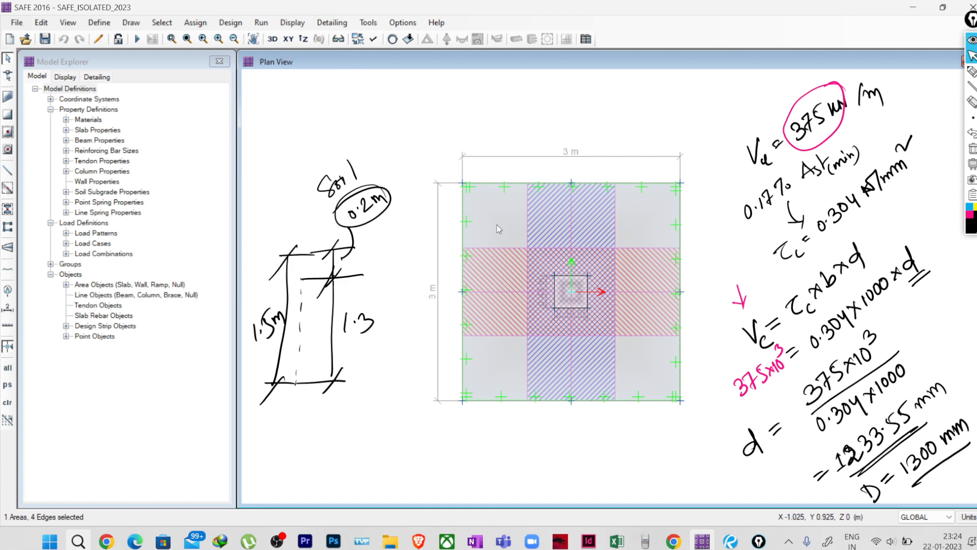
left_click(196, 23)
mouse_move(300, 152)
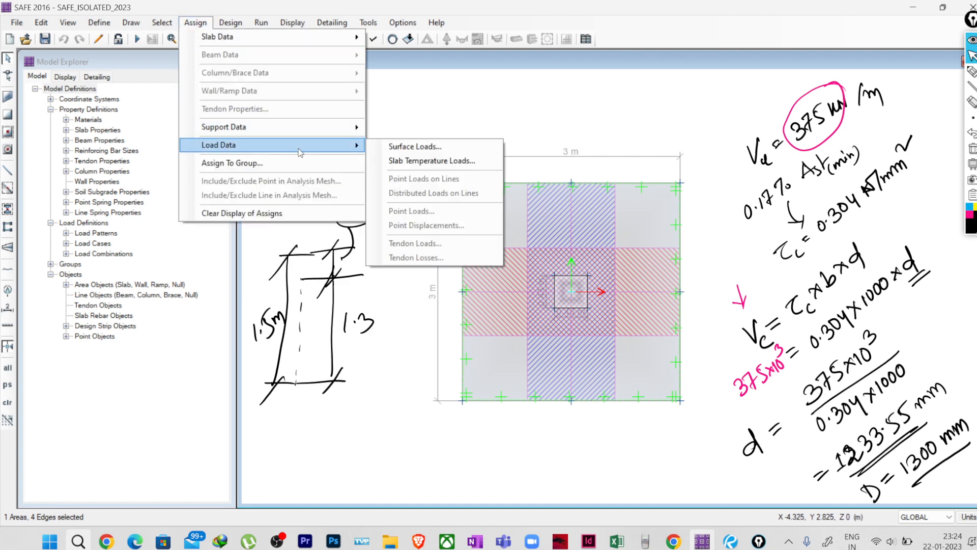
left_click(423, 147)
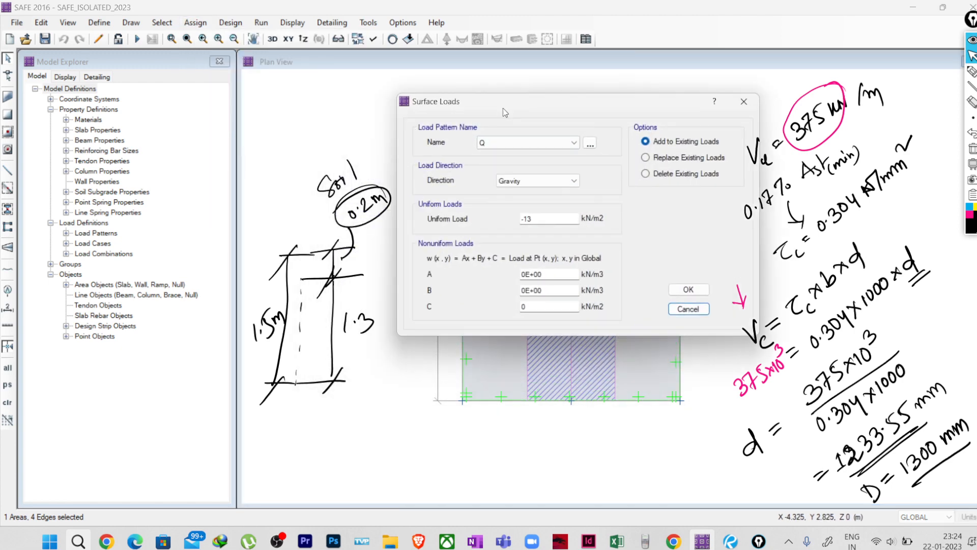
mouse_move(503, 108)
left_mouse_down()
mouse_move(512, 84)
mouse_move(502, 99)
left_mouse_up()
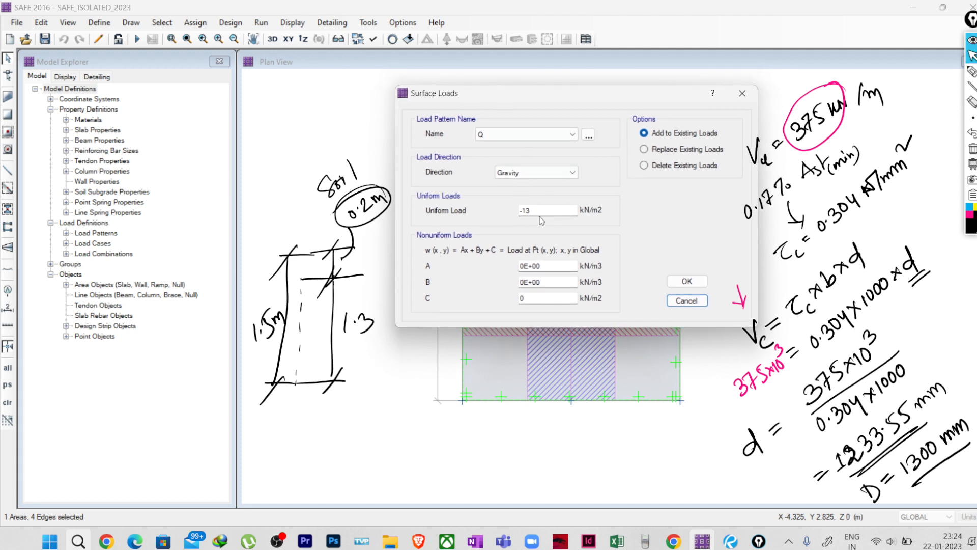
left_click_drag(539, 216, 506, 210)
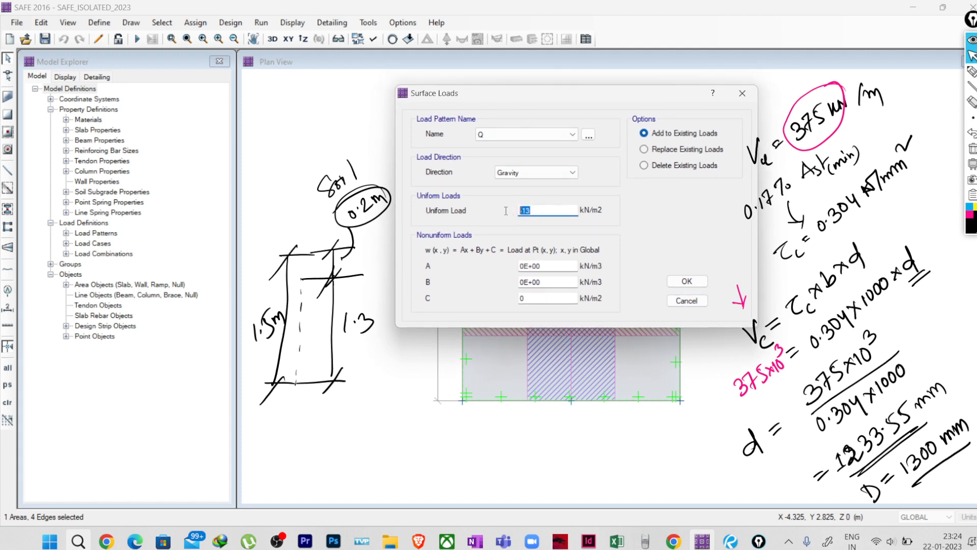
left_click(645, 151)
left_click_drag(537, 210, 502, 216)
type("0.")
left_click(686, 281)
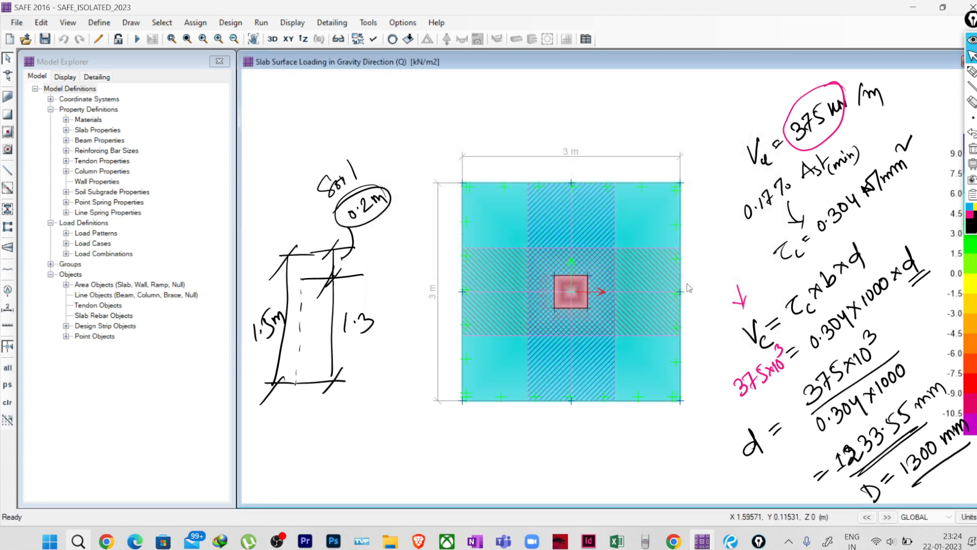
- Replace the existing Q surface load on the small column area at the footing centre with a uniform 3.6 kN/m2
left_click(561, 283)
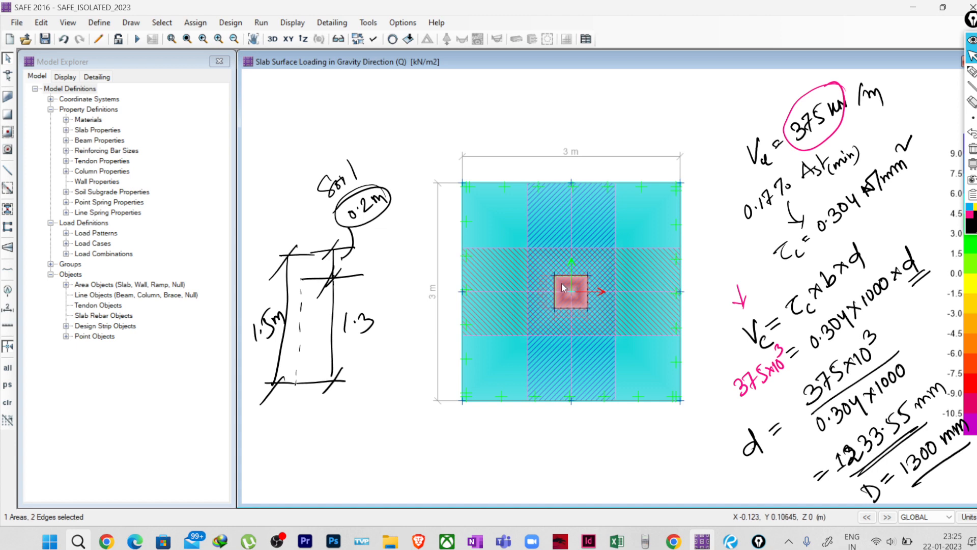
left_click(562, 282)
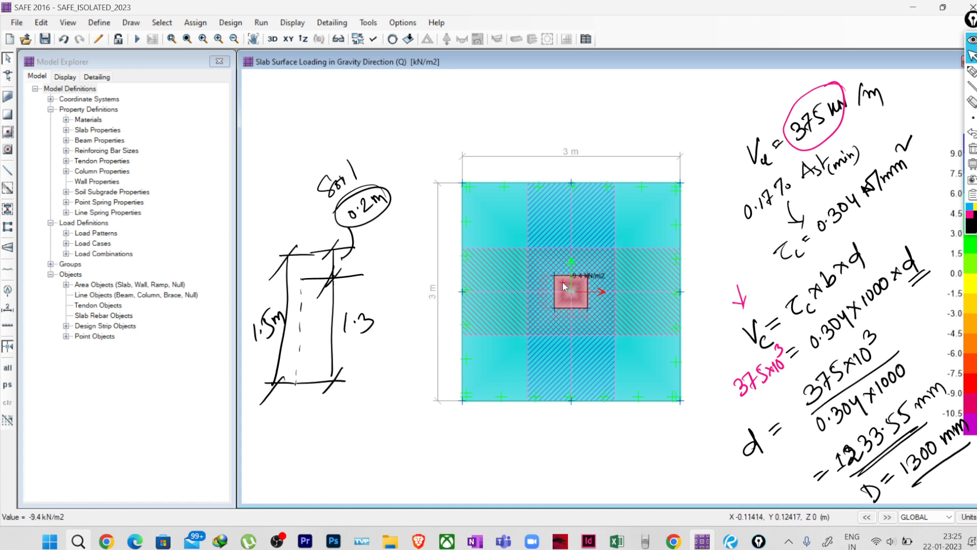
left_click(563, 282)
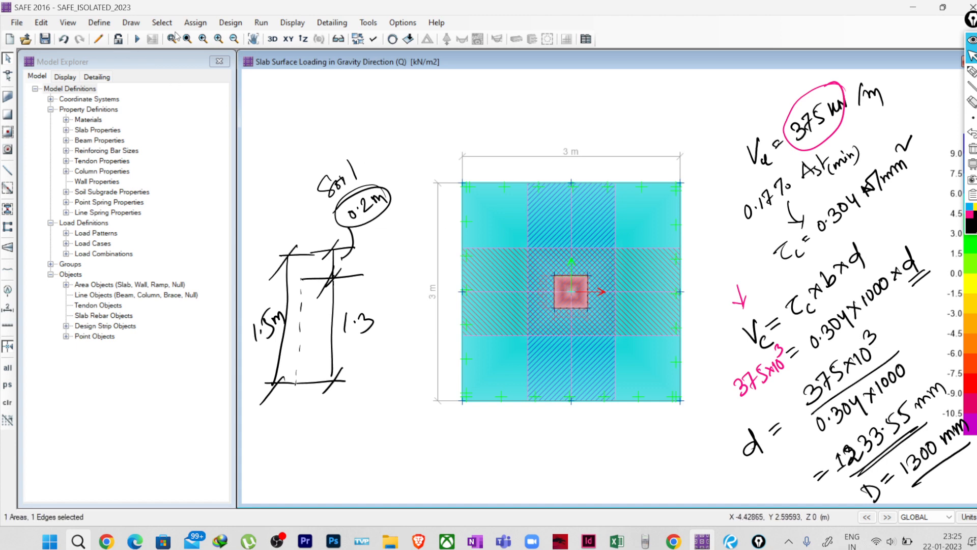
left_click(195, 23)
mouse_move(321, 146)
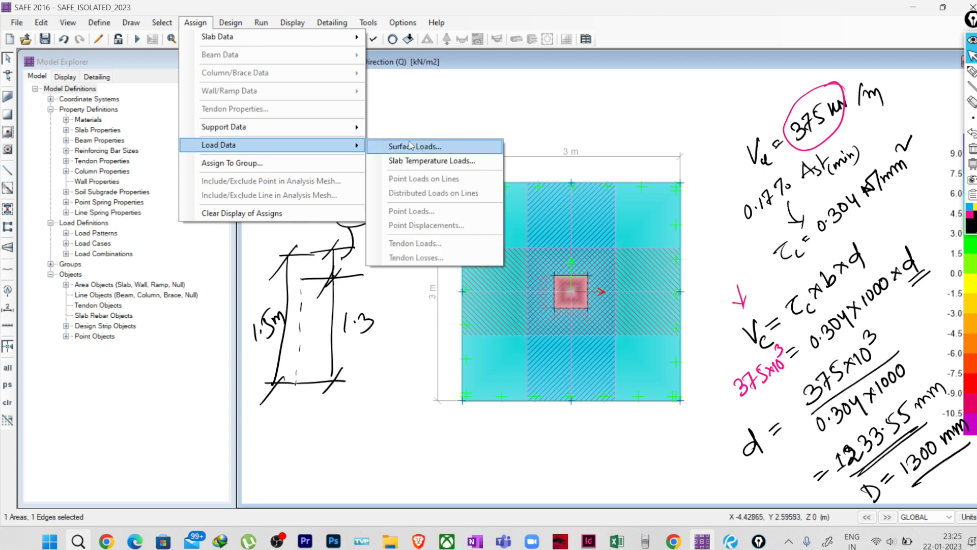
left_click(410, 146)
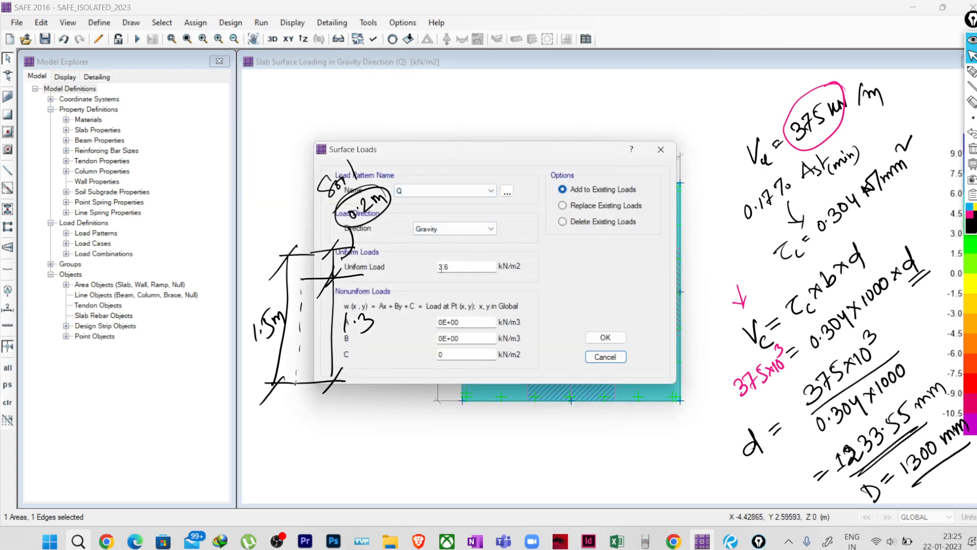
left_click(440, 267)
left_click(563, 206)
left_click(605, 338)
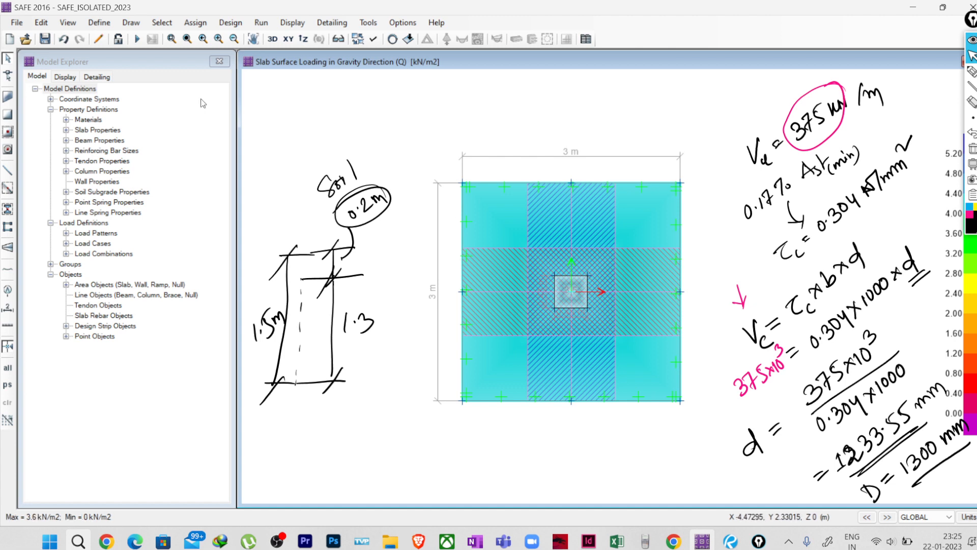
- Run the analysis with the updated surface loads
left_click(138, 42)
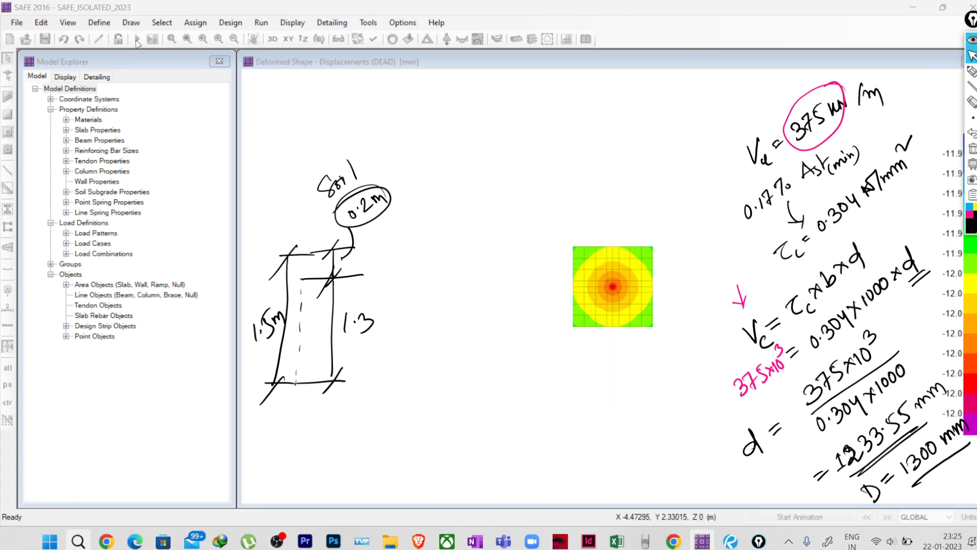
scroll(630, 294, "up", 4)
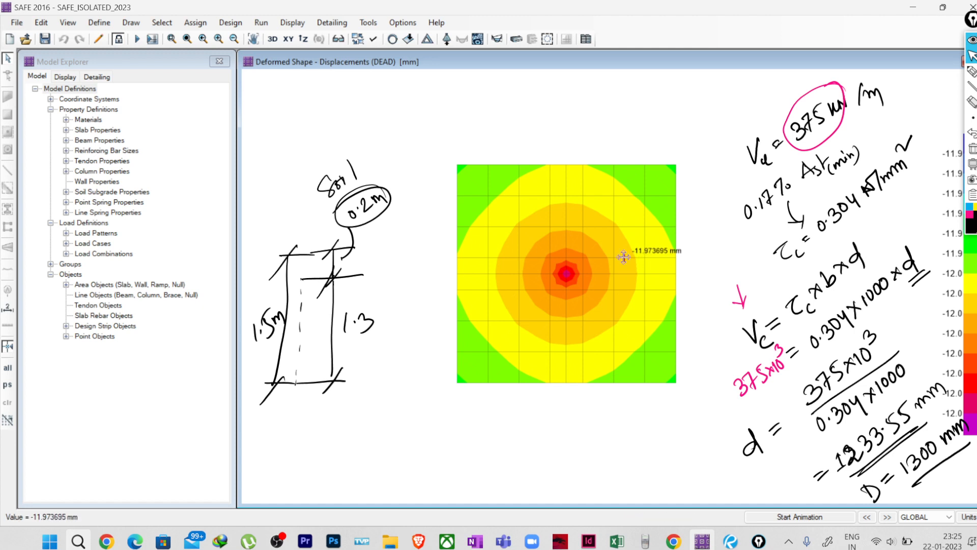
middle_click_drag(622, 251, 588, 262)
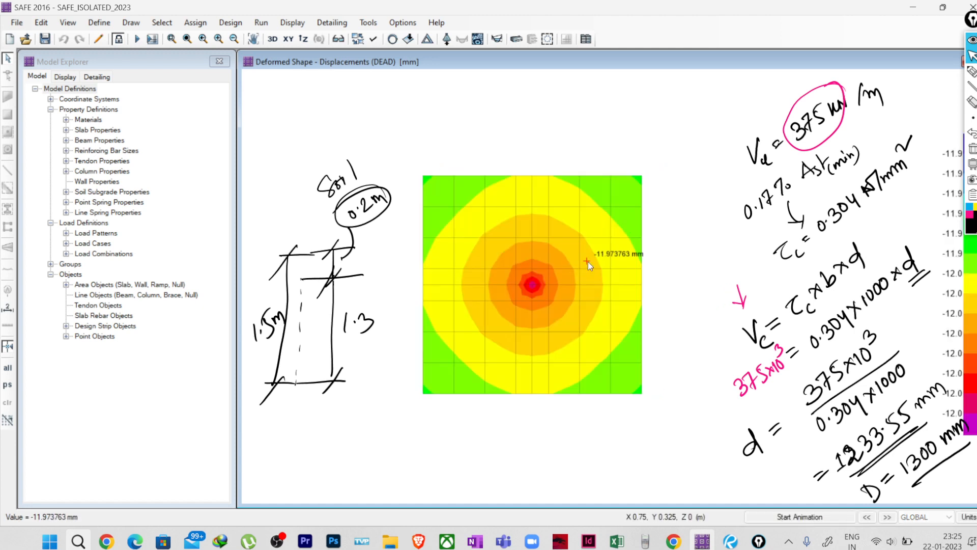
- Display the soil pressure contours for load combination 1.0D+1.0LL+1.0Q and check the values at the footing corners
left_click(447, 41)
left_click_drag(416, 97, 121, 72)
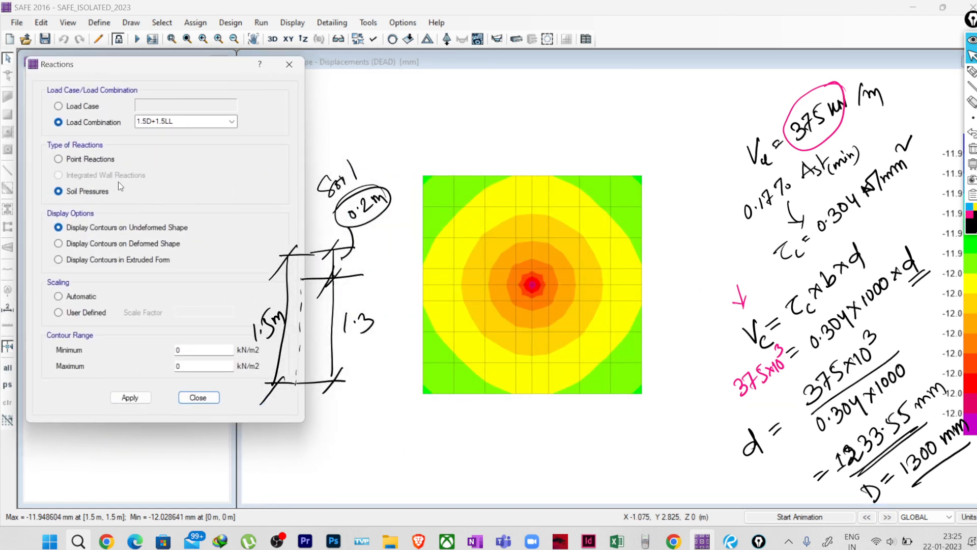
left_click(194, 125)
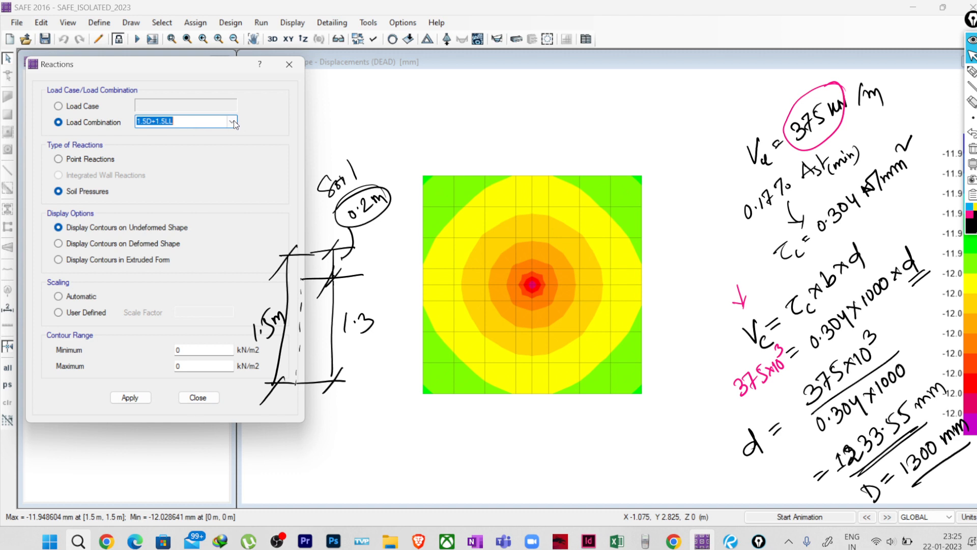
left_click(233, 120)
left_click(193, 132)
left_click(130, 397)
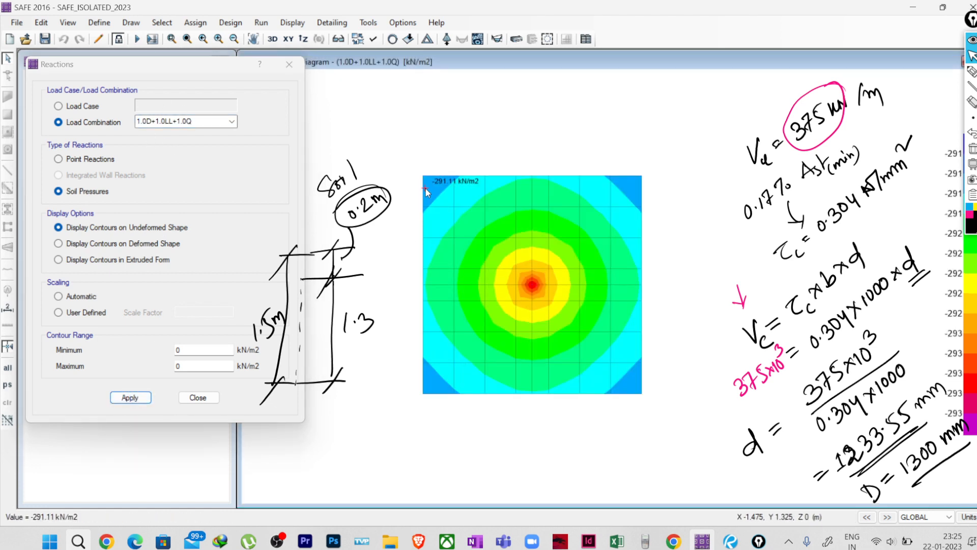
mouse_move(422, 181)
mouse_move(641, 186)
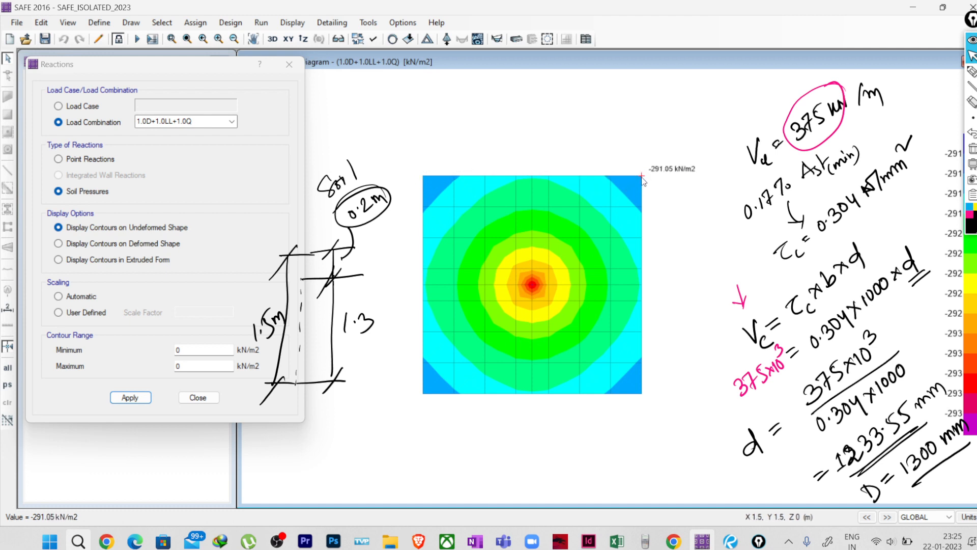
mouse_move(641, 395)
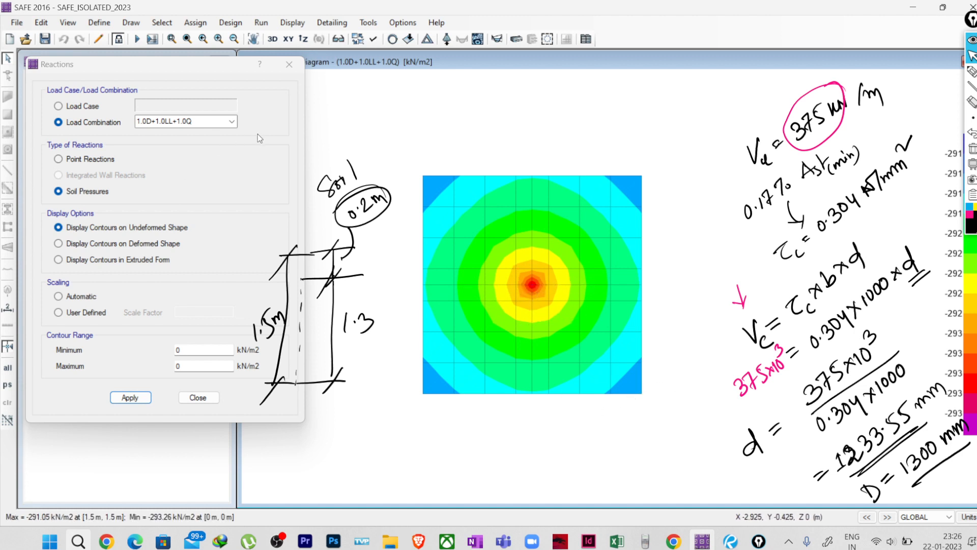
left_click(289, 64)
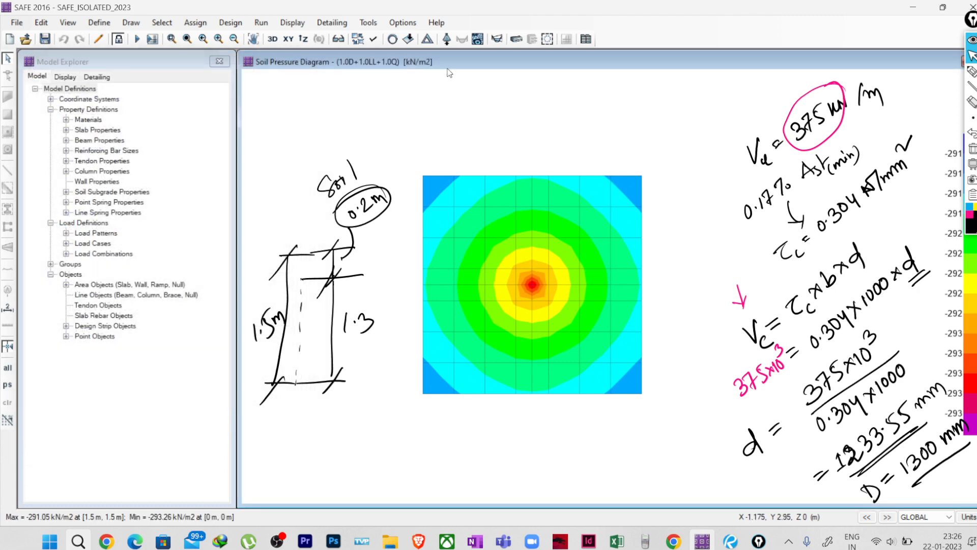
- Display the deformed shape contours for load combination 1.0D+1.0LL+1.0Q and check the footing's displacements
left_click(427, 39)
left_click_drag(448, 135, 143, 90)
left_click(125, 144)
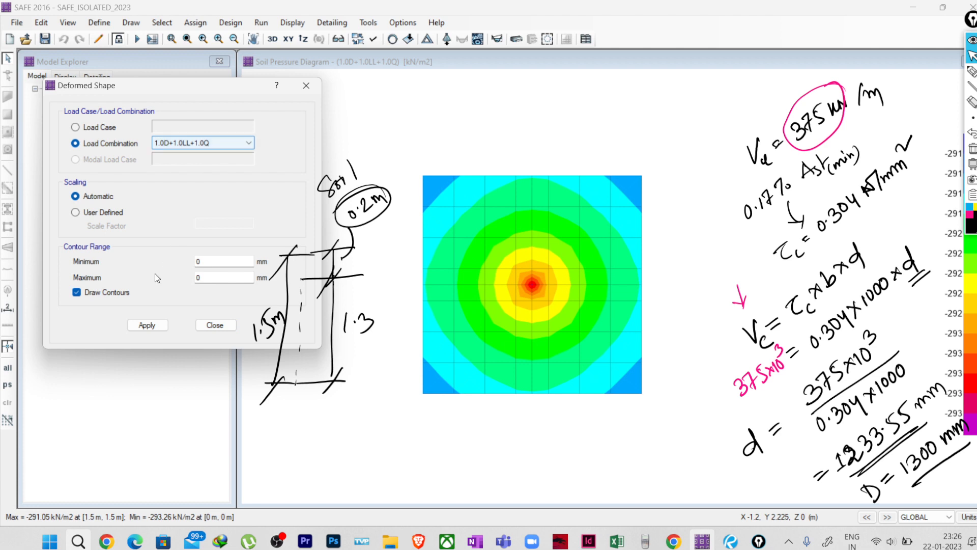
left_click(147, 325)
left_click(447, 365)
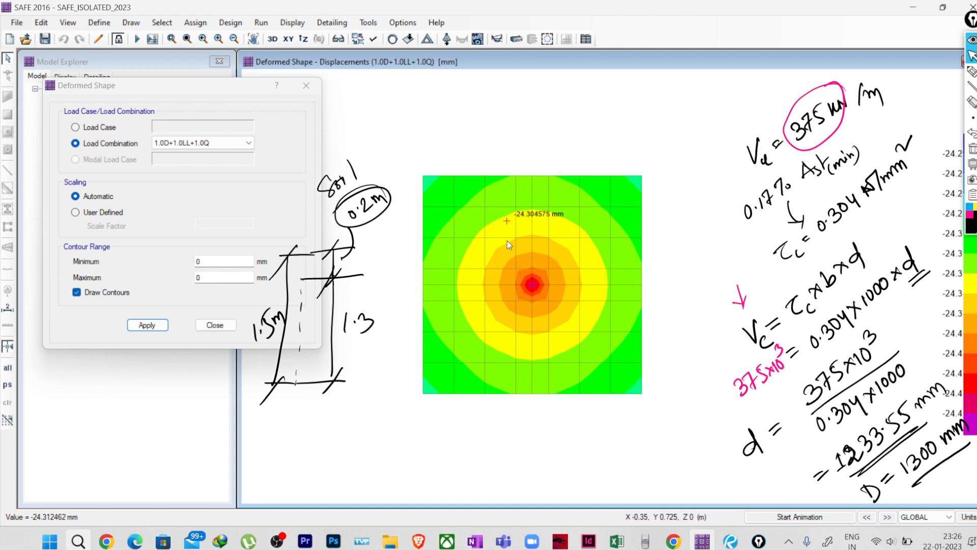
left_click(216, 325)
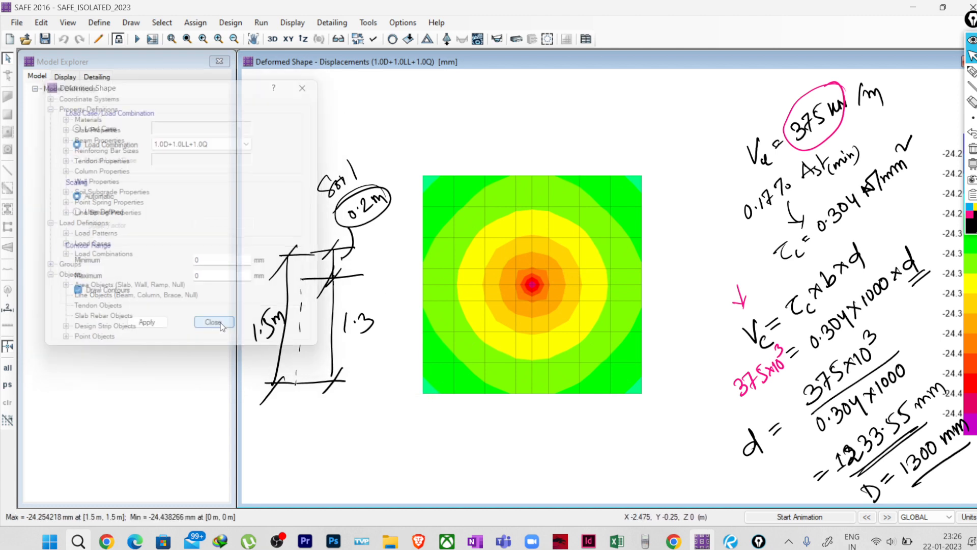
- Open the strip forces display settings and clear all handwritten annotations from the screen
left_click(498, 40)
left_click_drag(486, 93, 156, 96)
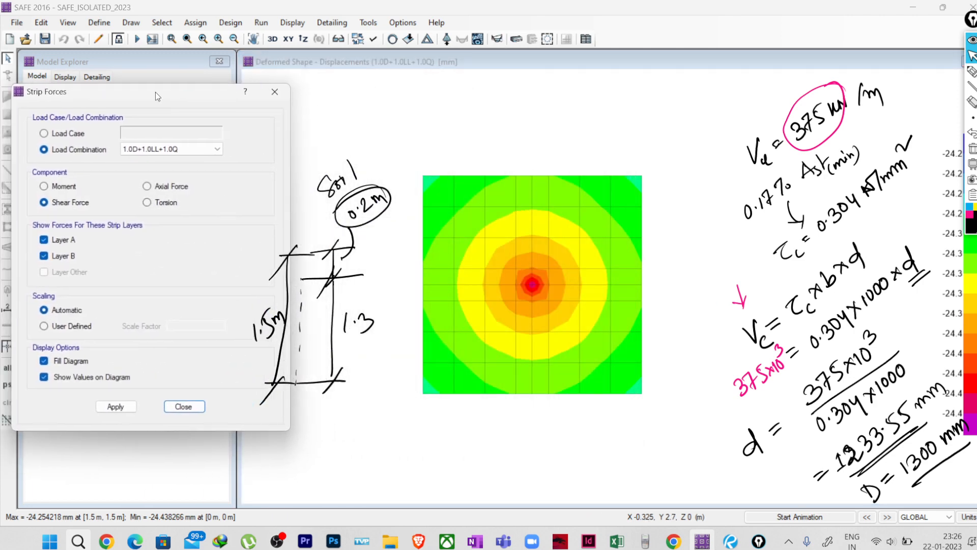
left_click(973, 150)
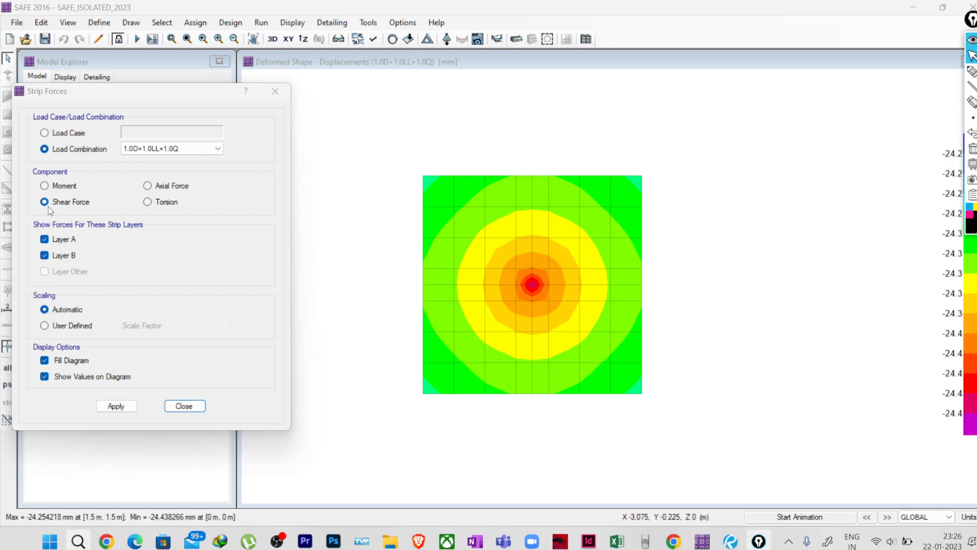
- Display the strip moment diagram for load combination 1.5D+1.5LL and read the moment at the column face
left_click(63, 187)
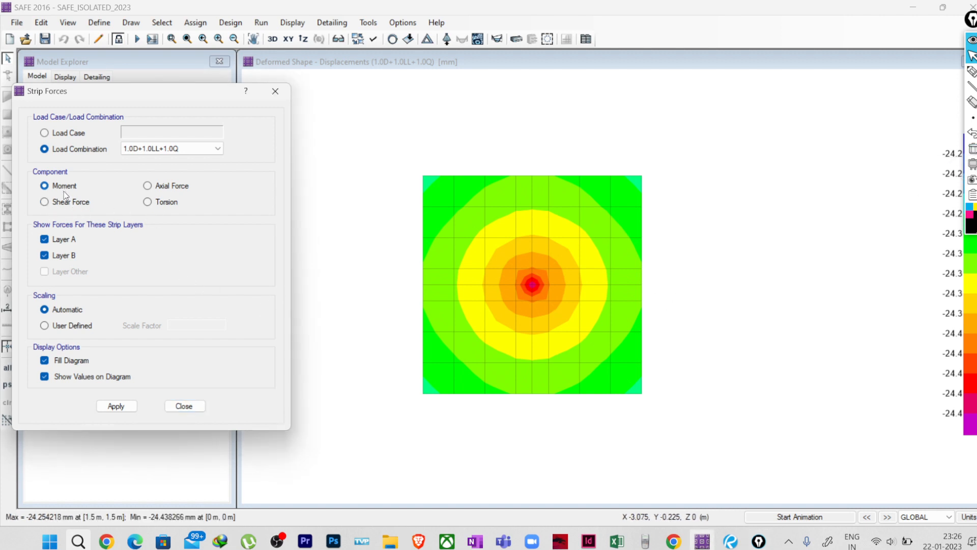
left_click(187, 148)
left_click(153, 166)
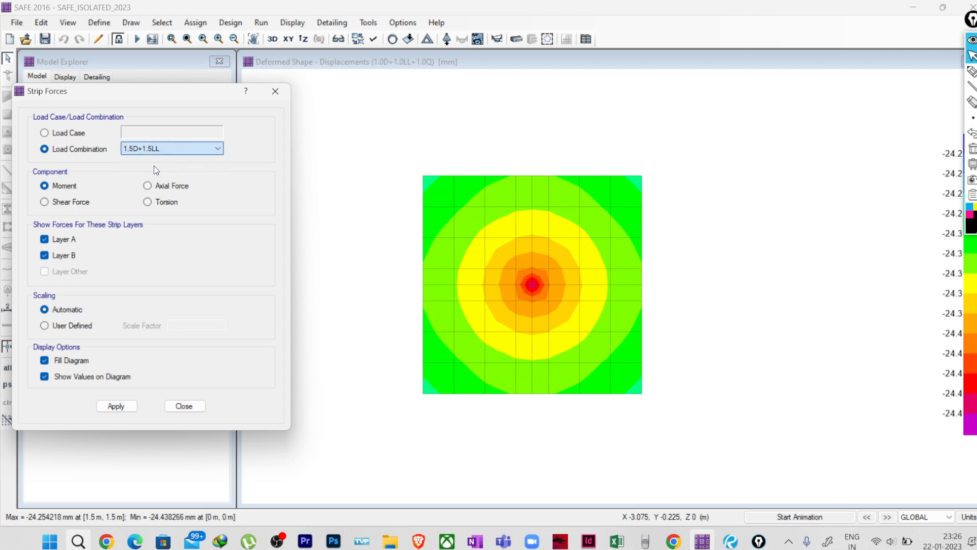
left_click(109, 407)
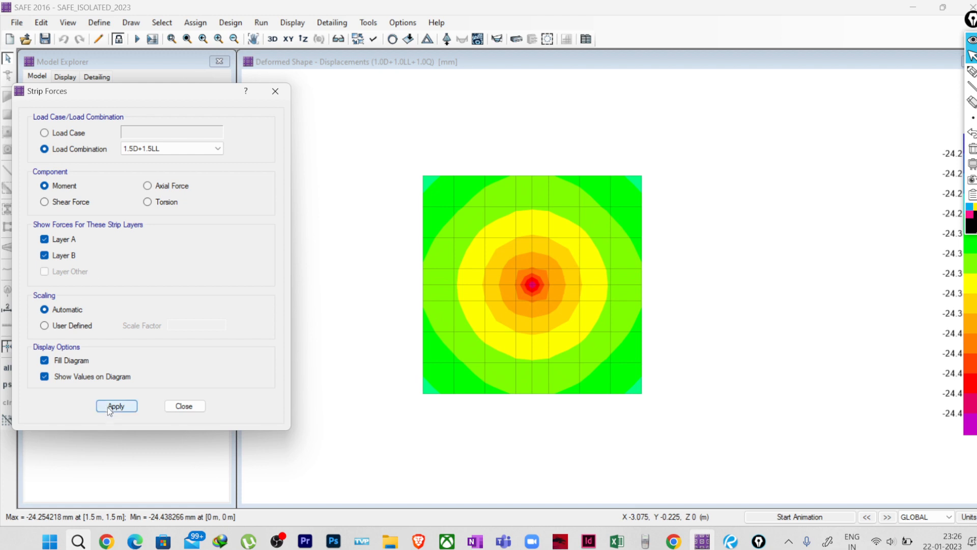
left_click(108, 407)
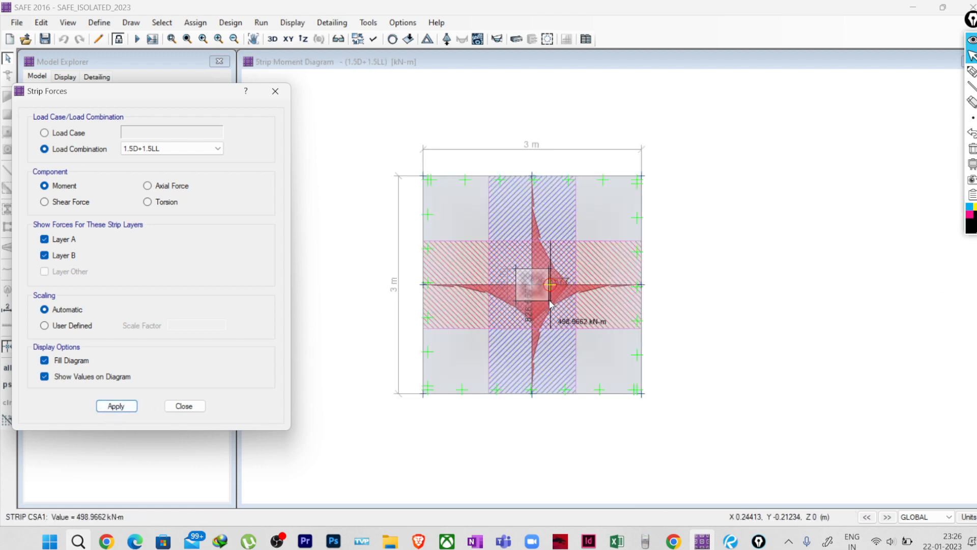
mouse_move(549, 306)
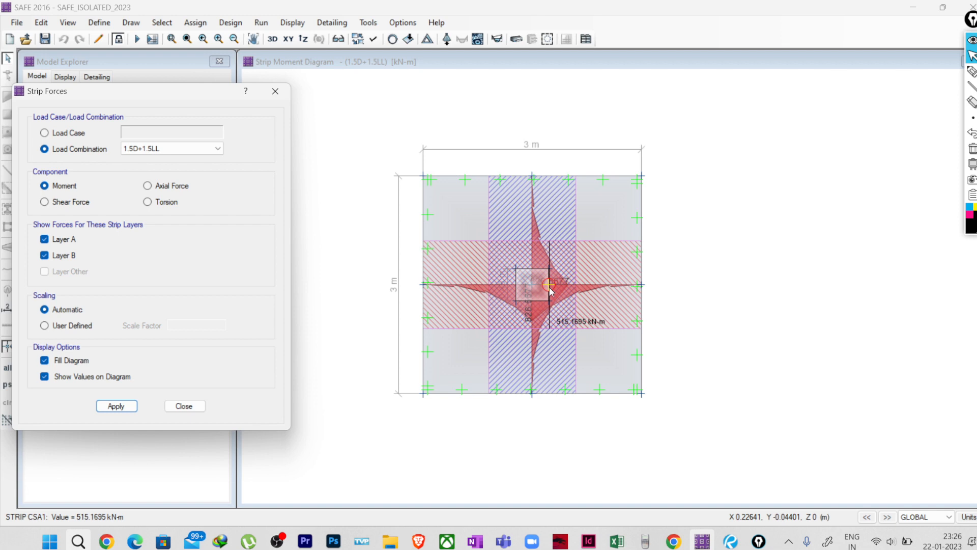
mouse_move(541, 273)
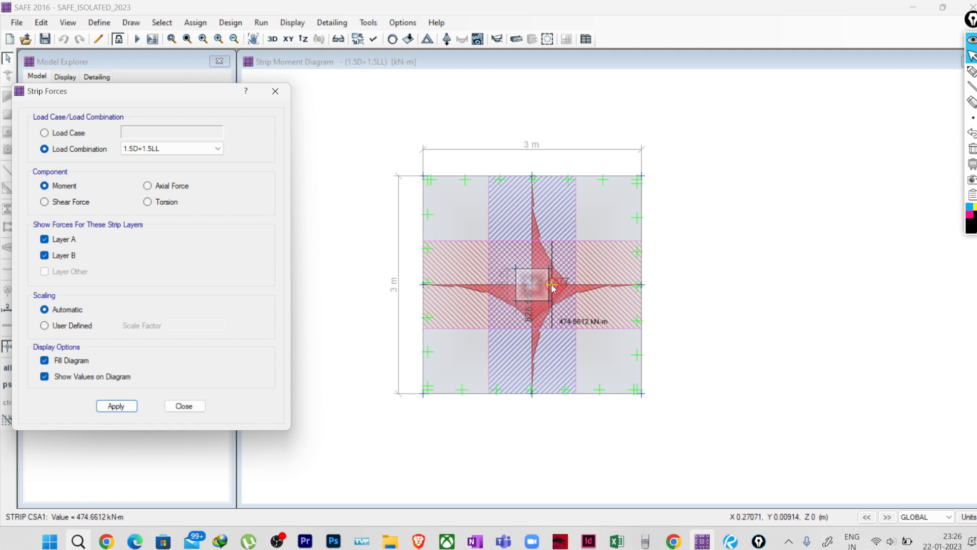
- Handwrite the moment expression Mu = 515.17/1.2 kN-m/m in the blank area beside the footing, rechecking the moment at the column face
left_click(972, 71)
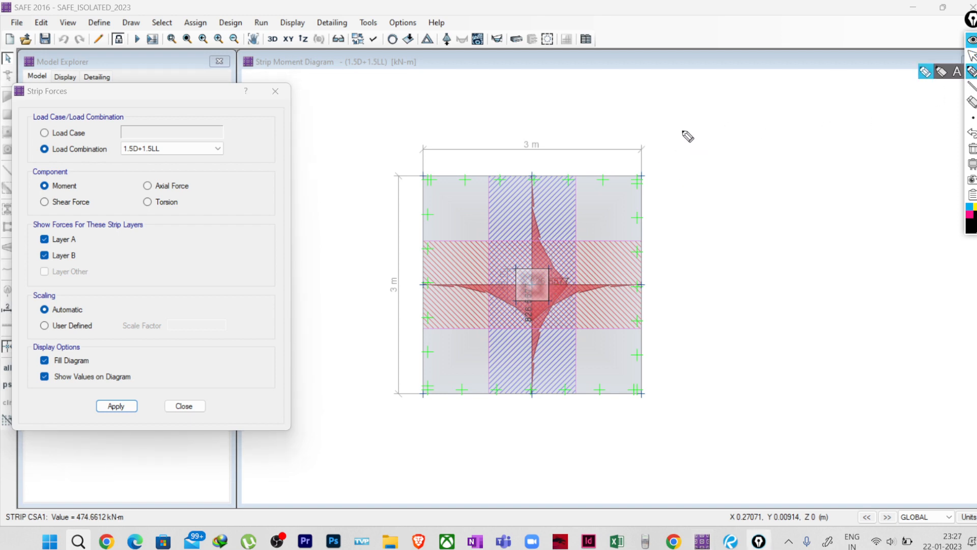
mouse_move(678, 131)
left_mouse_down()
mouse_move(684, 149)
mouse_move(710, 143)
mouse_move(759, 91)
mouse_move(771, 101)
left_mouse_up()
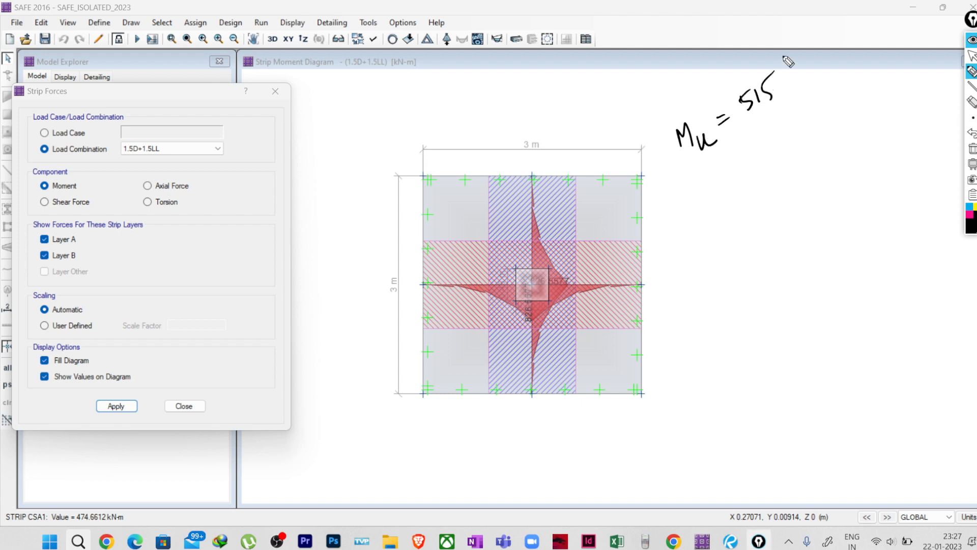
left_click(973, 55)
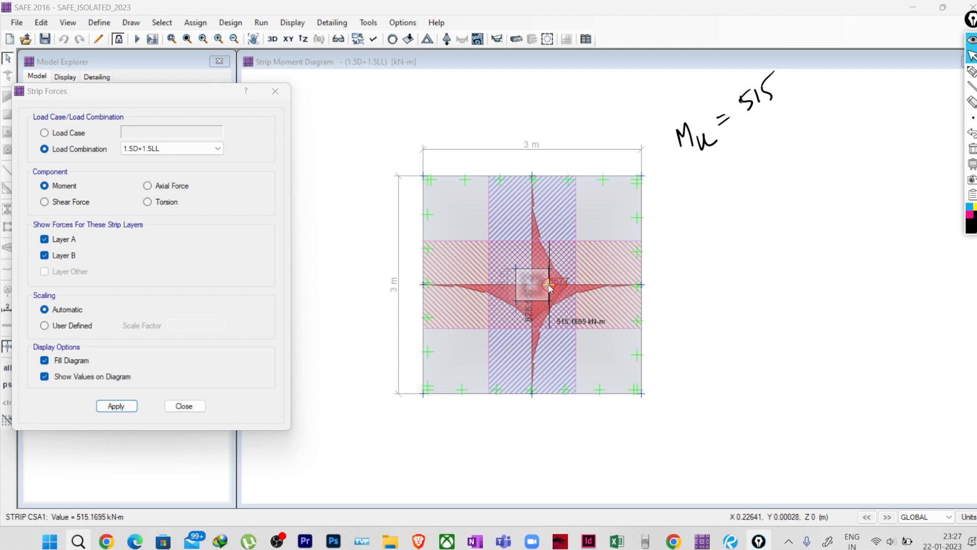
left_click(778, 88)
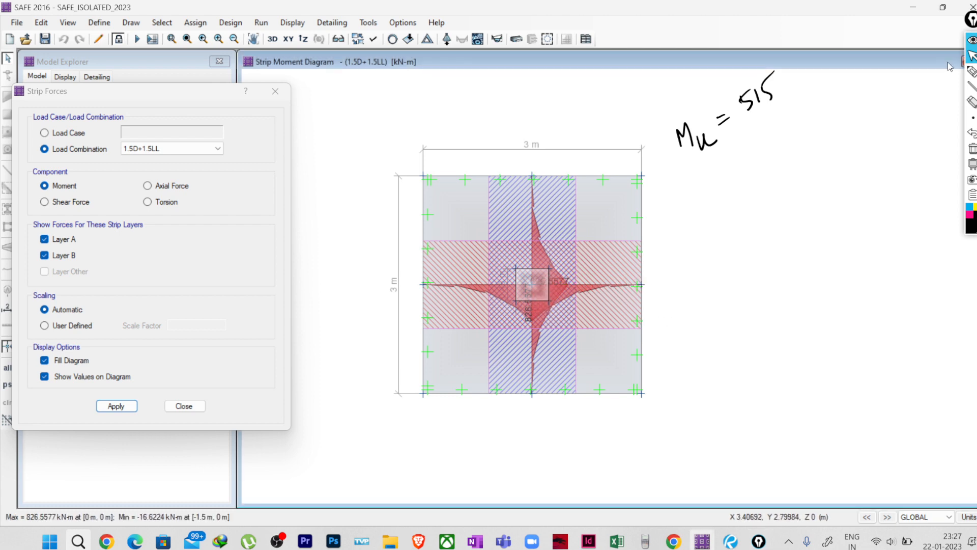
left_click(973, 71)
left_click(778, 101)
left_click_drag(786, 77, 784, 92)
mouse_move(789, 85)
left_mouse_down()
mouse_move(795, 74)
mouse_move(810, 88)
mouse_move(831, 67)
mouse_move(863, 66)
mouse_move(886, 48)
left_mouse_up()
mouse_move(748, 121)
left_mouse_down()
mouse_move(800, 92)
mouse_move(777, 133)
mouse_move(807, 117)
left_mouse_up()
left_click(781, 121)
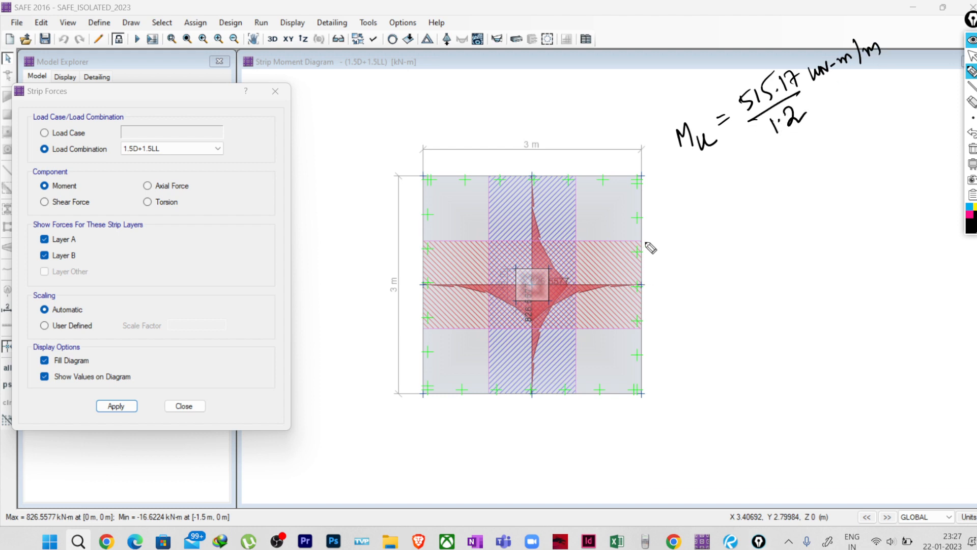
- Sketch a 1.2 width mark beside the horizontal design strip, and erase it again
left_click_drag(646, 240, 650, 327)
left_click_drag(646, 245, 654, 243)
mouse_move(657, 278)
left_mouse_down()
mouse_move(655, 288)
mouse_move(671, 287)
left_mouse_up()
left_click(661, 287)
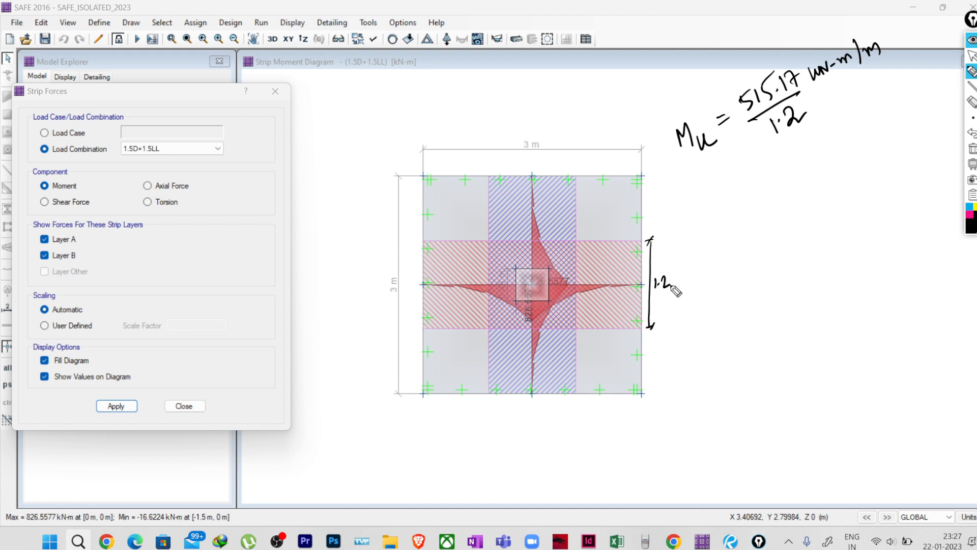
left_click(972, 102)
left_click_drag(649, 240, 673, 280)
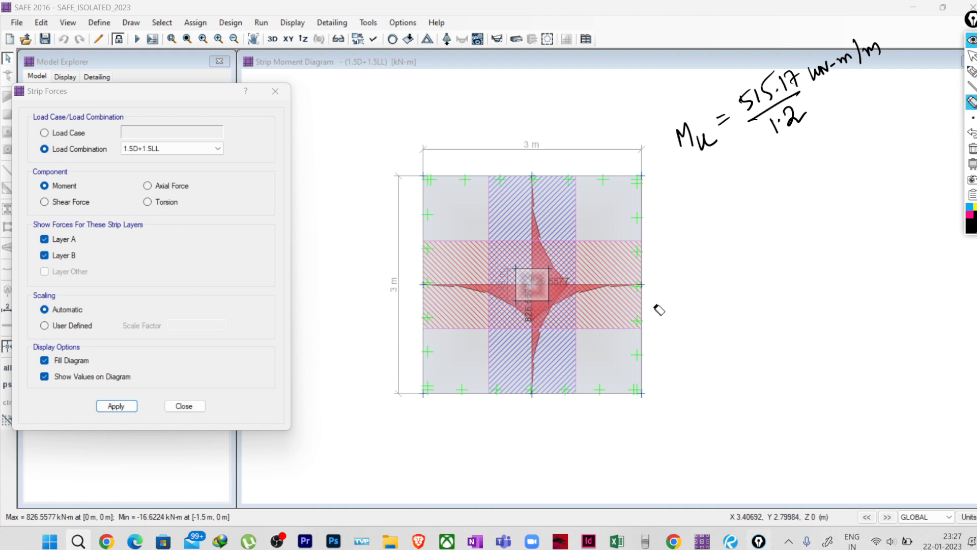
- Handwrite an equals sign below the Mu expression to start its result line
left_click(972, 71)
left_click_drag(746, 169, 758, 164)
left_click_drag(747, 176, 759, 172)
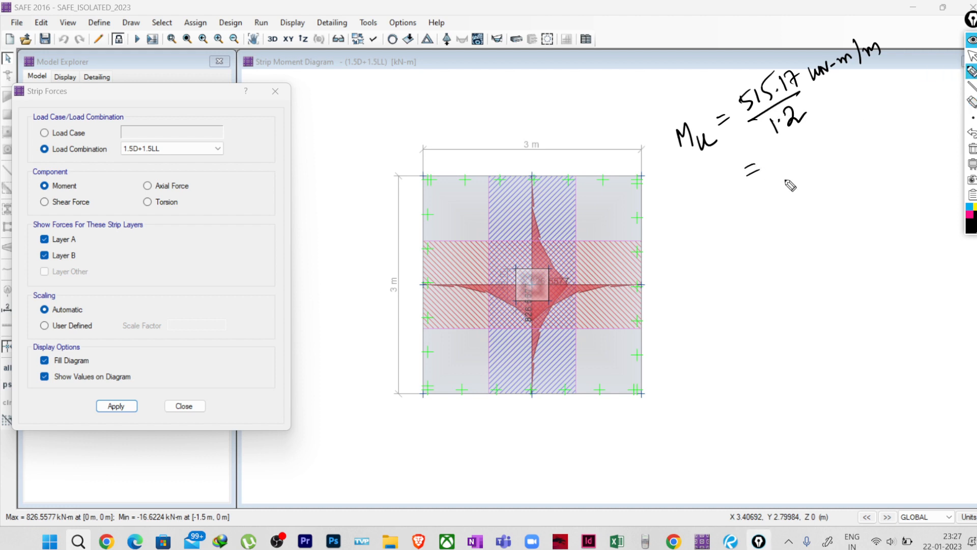
- Switch to the fx-991ES PLUS C Emulator and calculate 515.17 ÷ 1.2 as a decimal
left_click(972, 55)
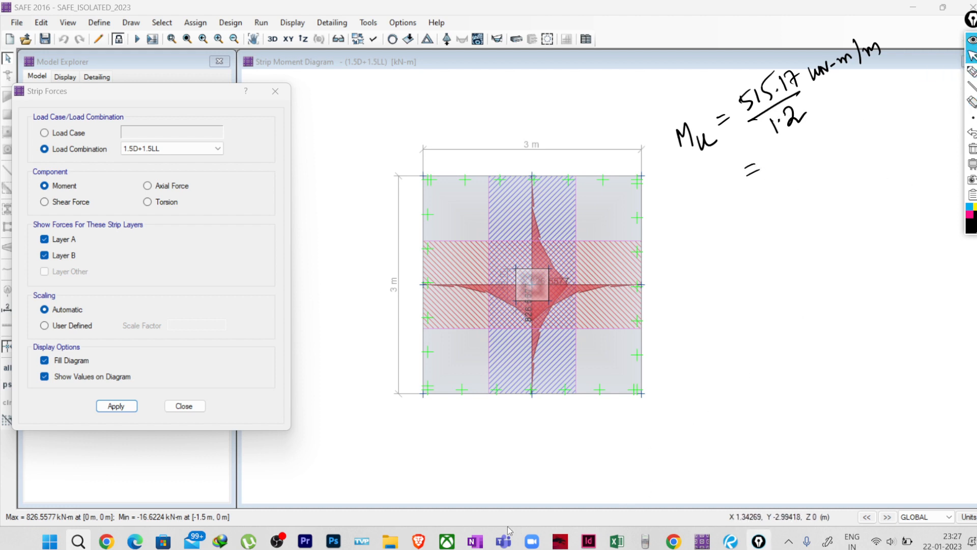
left_click(646, 542)
left_click(294, 221)
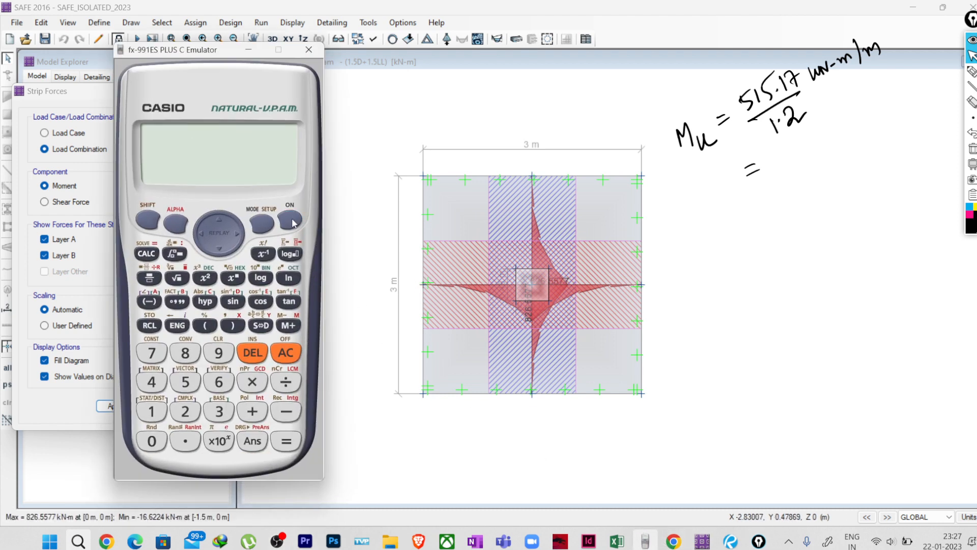
left_click(185, 381)
left_click(151, 412)
left_click(185, 383)
left_click(152, 353)
left_click(152, 411)
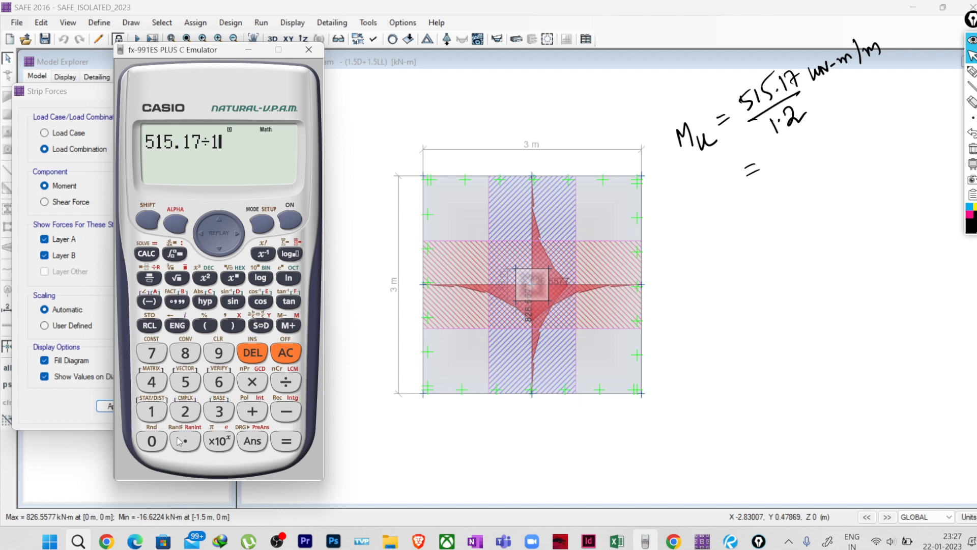
left_click(185, 441)
left_click(185, 411)
left_click(286, 441)
left_click(261, 327)
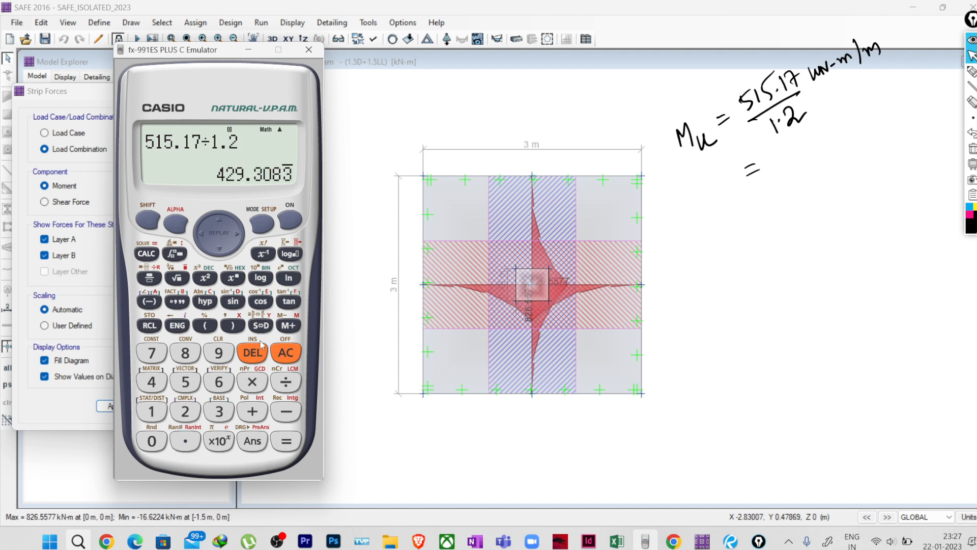
- Handwrite the moment result 429.30 kN-m/m and start an "Ast =" line below it
left_click(971, 72)
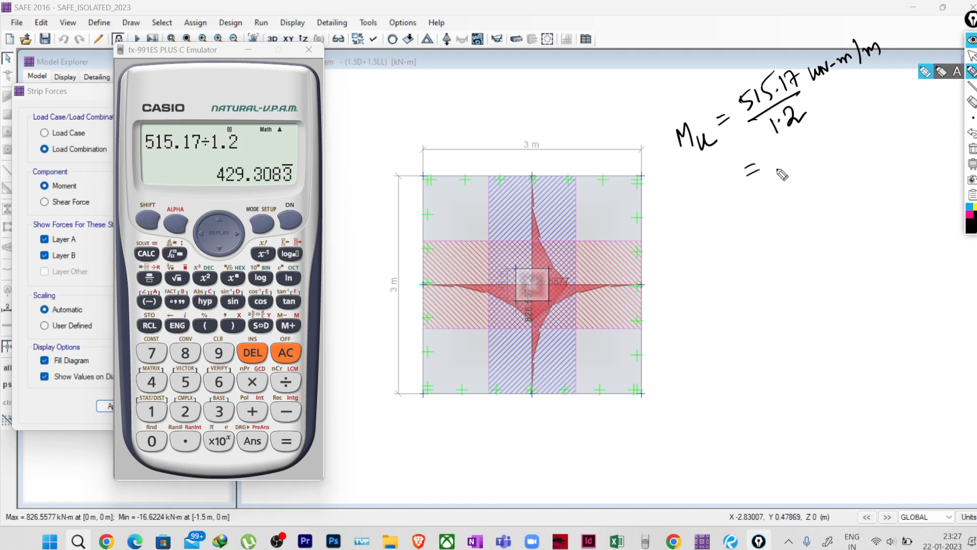
mouse_move(779, 146)
left_mouse_down()
mouse_move(796, 153)
mouse_move(865, 124)
mouse_move(875, 104)
mouse_move(894, 100)
mouse_move(904, 72)
mouse_move(913, 95)
mouse_move(922, 93)
left_mouse_up()
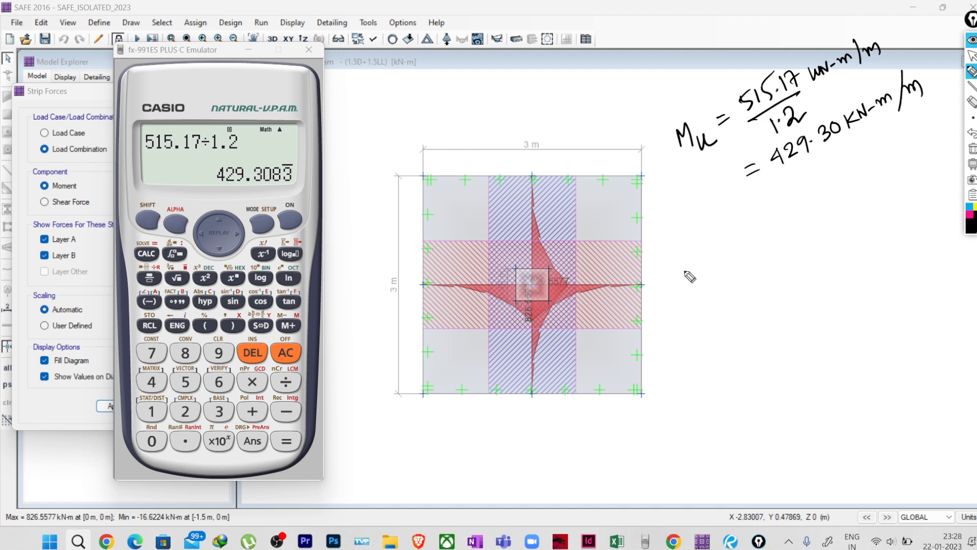
left_click_drag(698, 246, 752, 225)
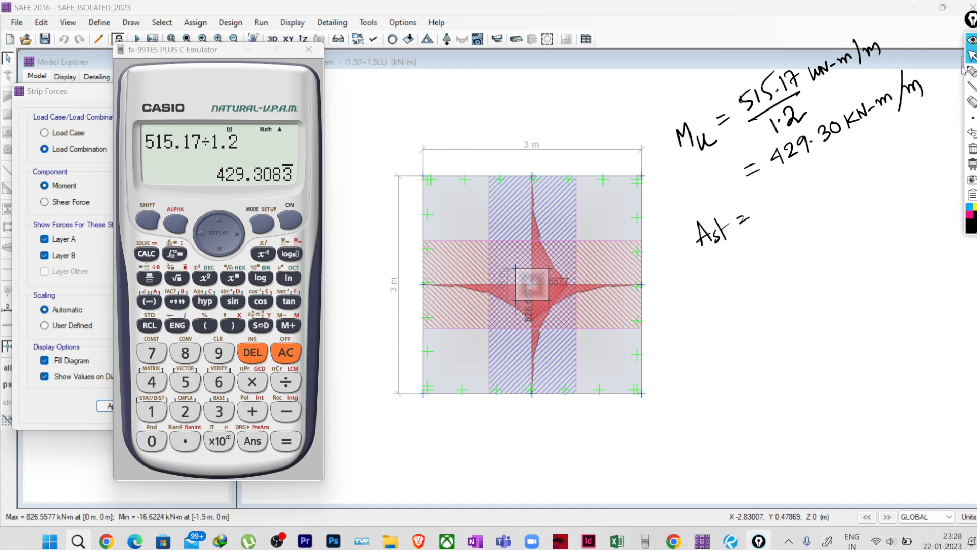
- Start a blank fraction on the calculator and handwrite the effective depth d = 1300-50-8 = 1242 ≈ 1240 mm above the footing
left_click(149, 278)
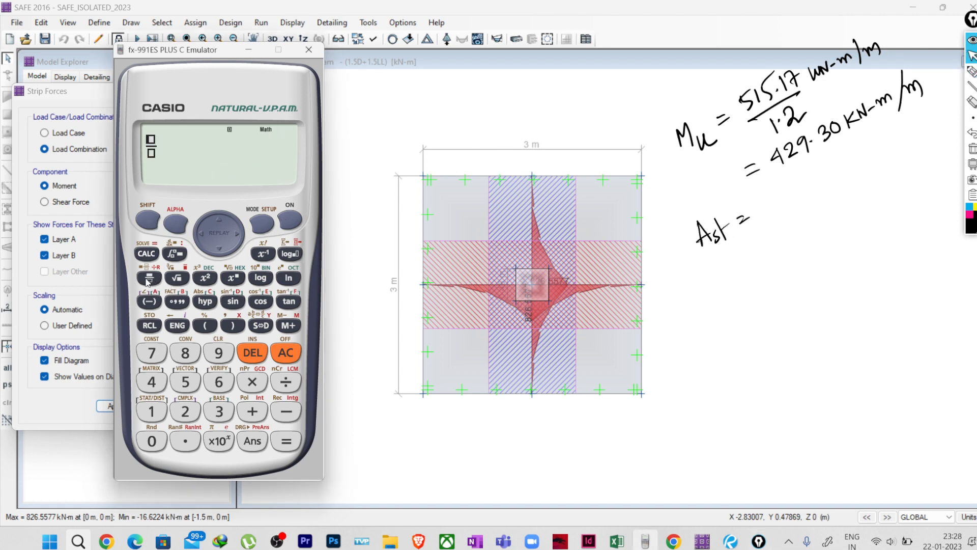
left_click(971, 72)
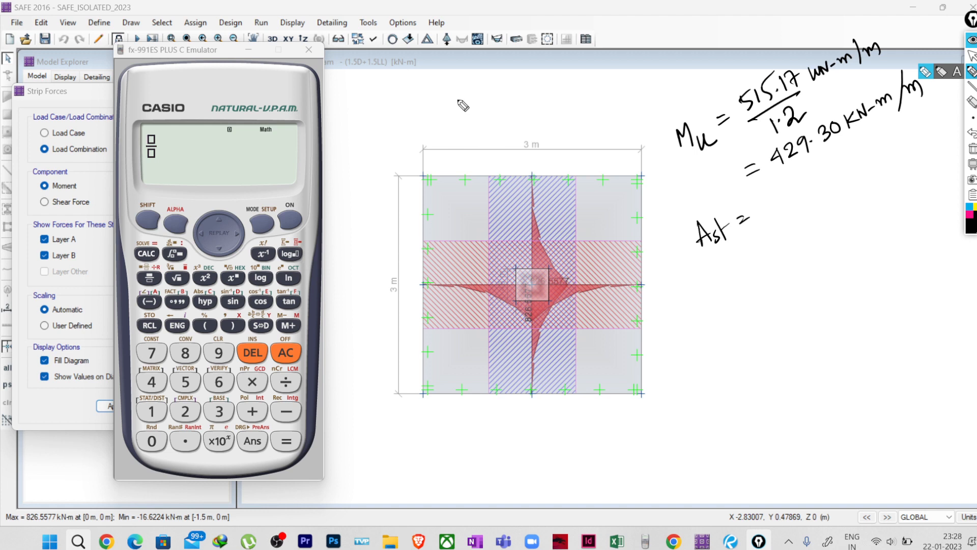
mouse_move(448, 109)
left_mouse_down()
mouse_move(480, 113)
mouse_move(465, 114)
mouse_move(487, 97)
mouse_move(512, 101)
mouse_move(520, 87)
mouse_move(554, 91)
mouse_move(558, 77)
left_mouse_up()
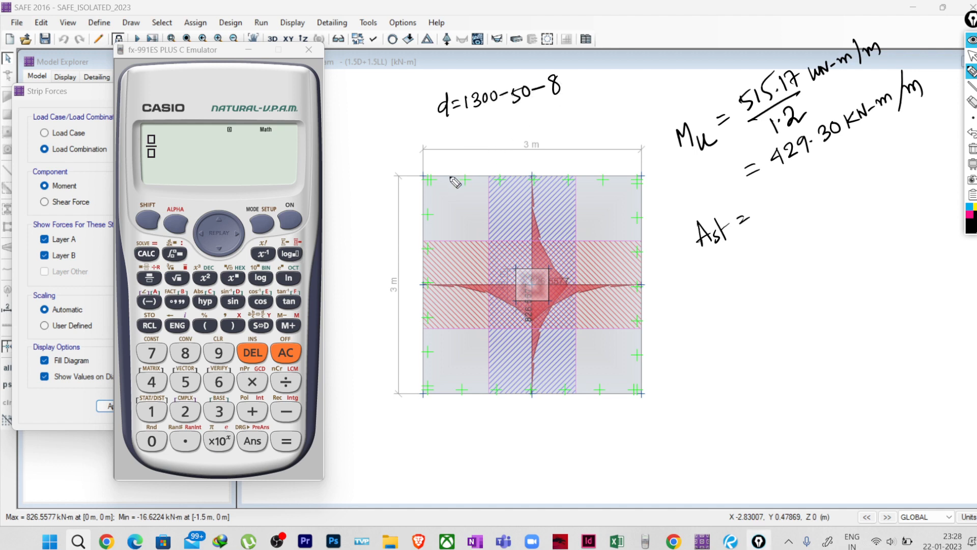
left_click_drag(459, 130, 470, 129)
mouse_move(460, 136)
left_mouse_down()
mouse_move(520, 134)
mouse_move(548, 110)
mouse_move(548, 120)
mouse_move(579, 118)
mouse_move(587, 105)
mouse_move(585, 120)
left_mouse_up()
mouse_move(594, 106)
left_mouse_down()
mouse_move(626, 98)
mouse_move(631, 111)
left_mouse_up()
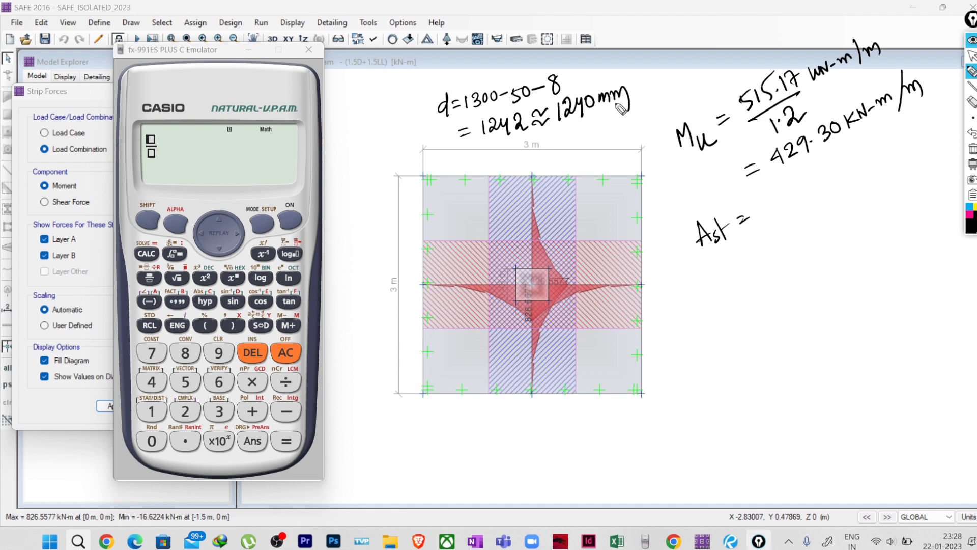
- Enter the leading fraction of the steel area formula on the calculator as 0.5×25 over 500
left_click(970, 56)
left_click(153, 441)
left_click(185, 441)
left_click(186, 382)
left_click(252, 382)
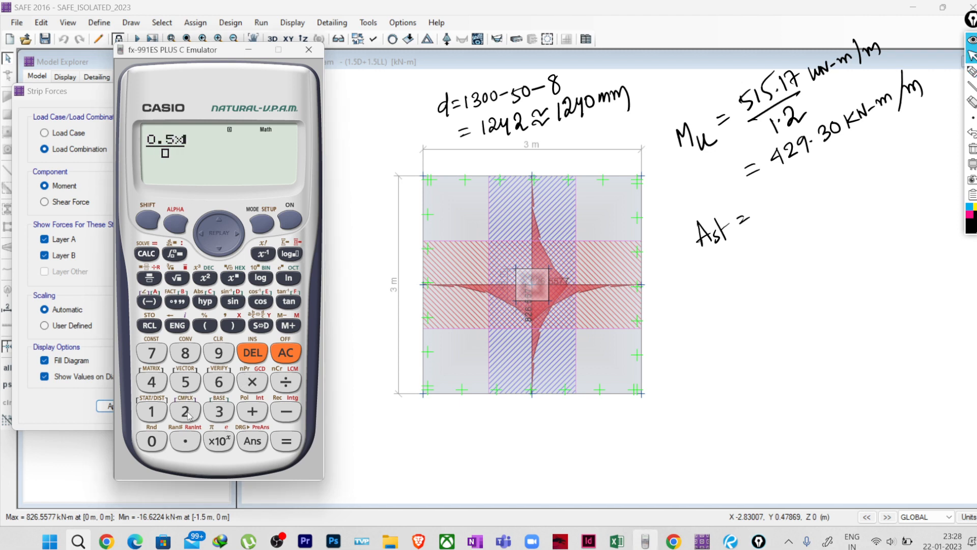
left_click(186, 411)
left_click(185, 382)
left_click(185, 382)
left_click(152, 440)
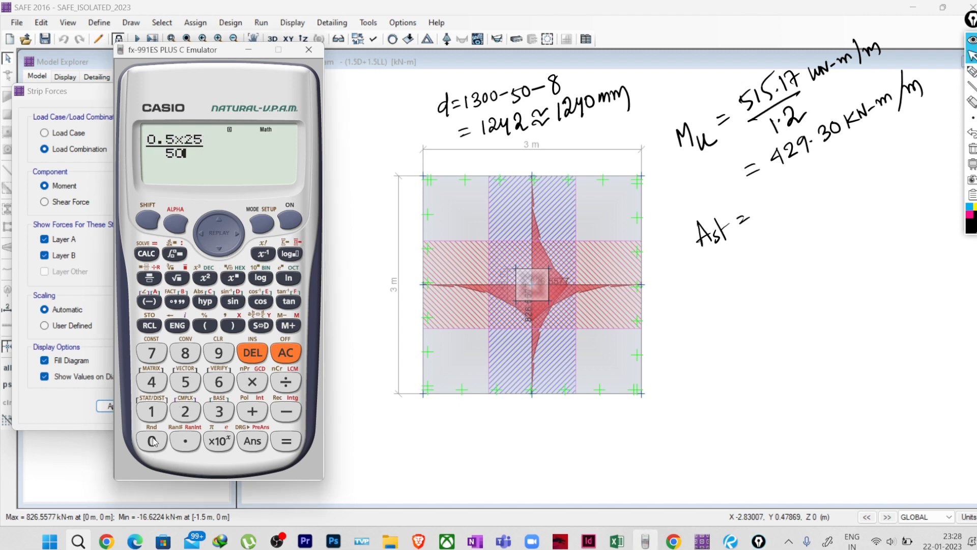
left_click(152, 440)
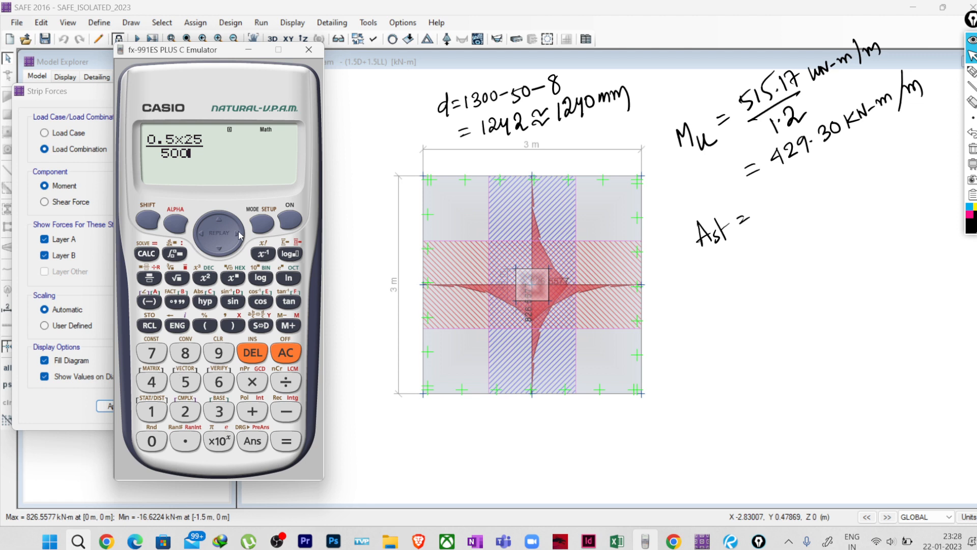
- Multiply the fraction by an opened bracket containing 1 minus the square root of 1 minus
left_click(254, 386)
left_click(205, 328)
left_click(161, 410)
left_click(178, 280)
left_click(155, 412)
left_click(286, 412)
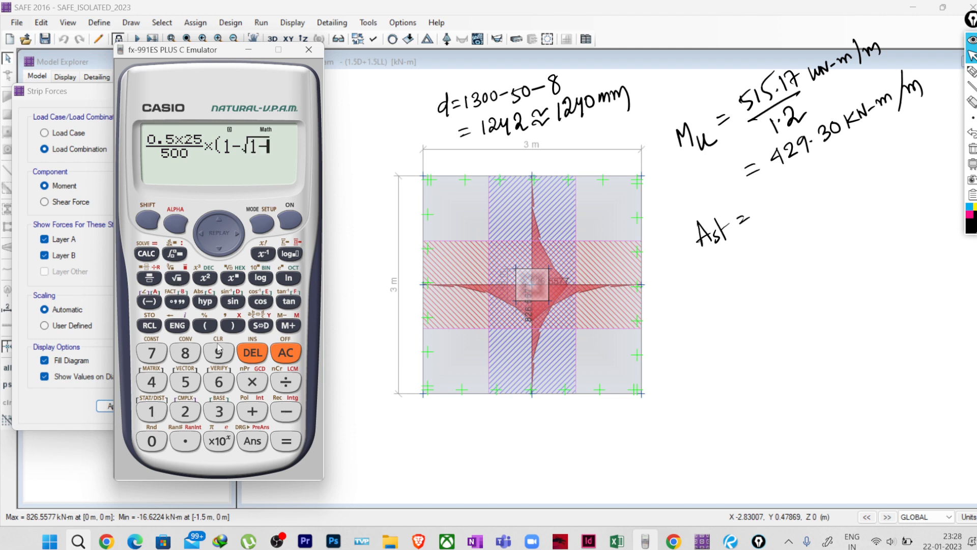
- Insert a fraction under the square root with the numerator 4.6×429.30×10^6
left_click(149, 278)
left_click(152, 383)
left_click(181, 439)
left_click(220, 386)
left_click(250, 383)
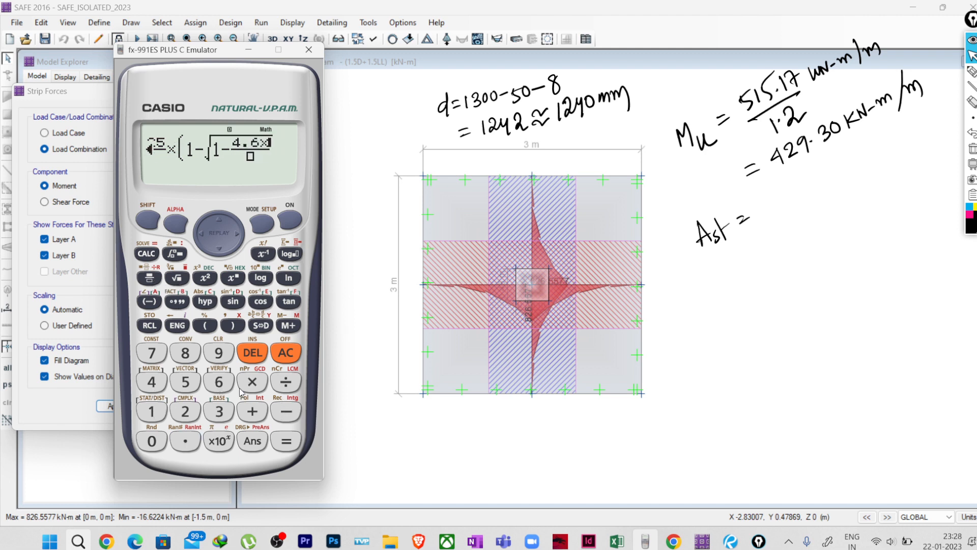
left_click(151, 383)
left_click(185, 411)
left_click(219, 353)
left_click(186, 441)
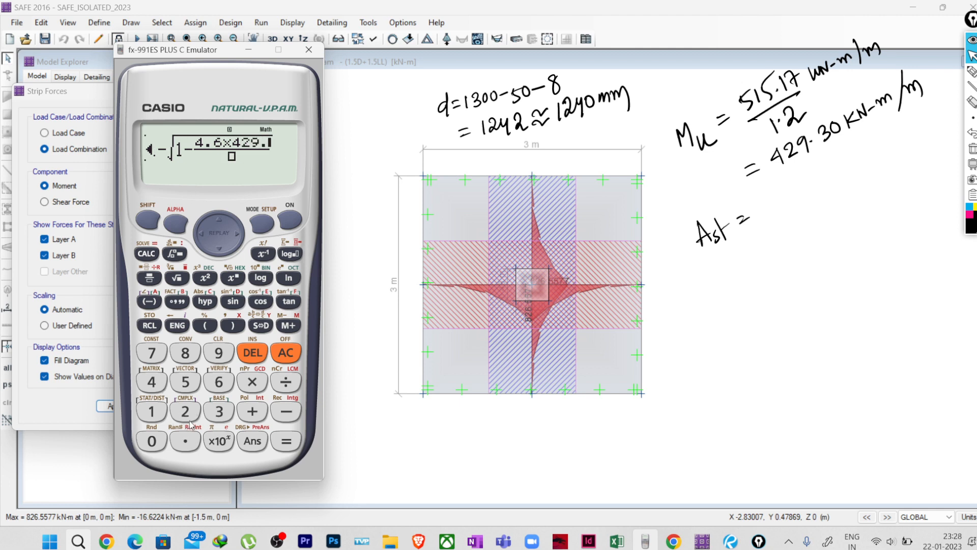
left_click(219, 412)
left_click(152, 441)
left_click(252, 382)
left_click(151, 412)
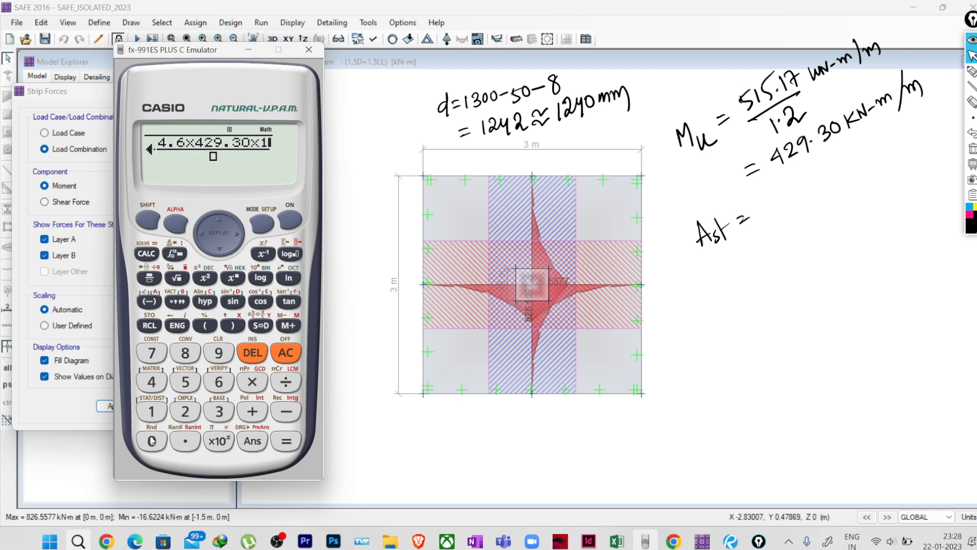
left_click(152, 441)
left_click(233, 278)
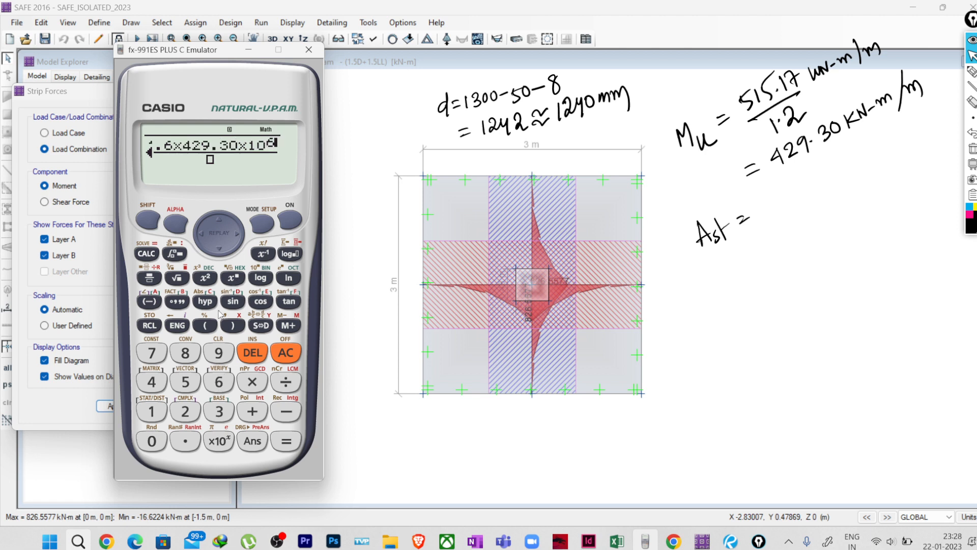
- Enter 25×1000×1240² as the denominator of the fraction under the square root
left_click(219, 249)
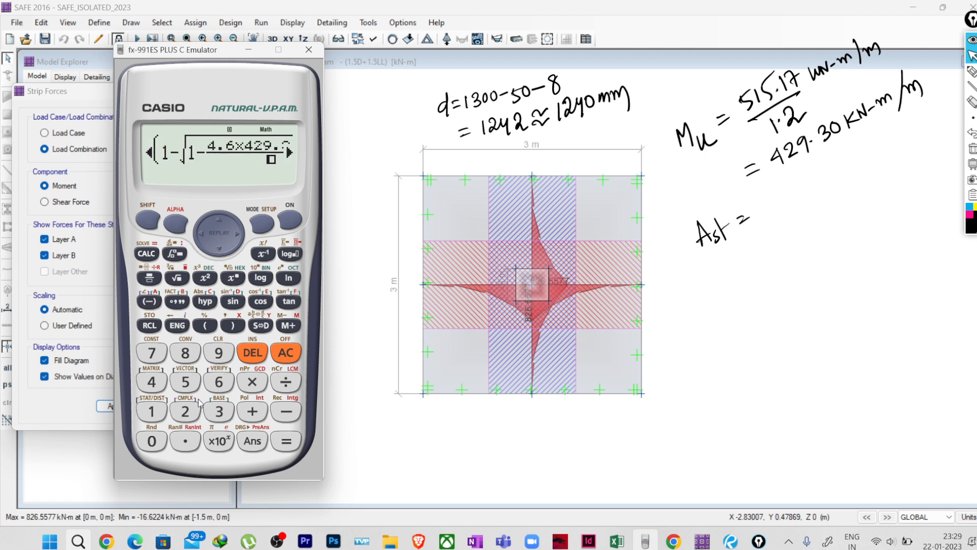
left_click(184, 405)
left_click(198, 388)
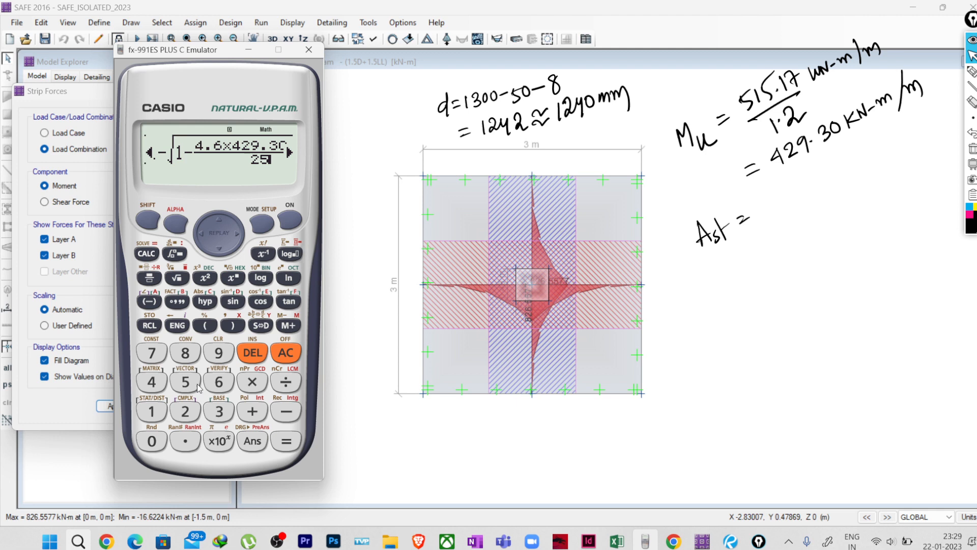
left_click(251, 381)
left_click(152, 412)
left_click(152, 442)
left_click(151, 442)
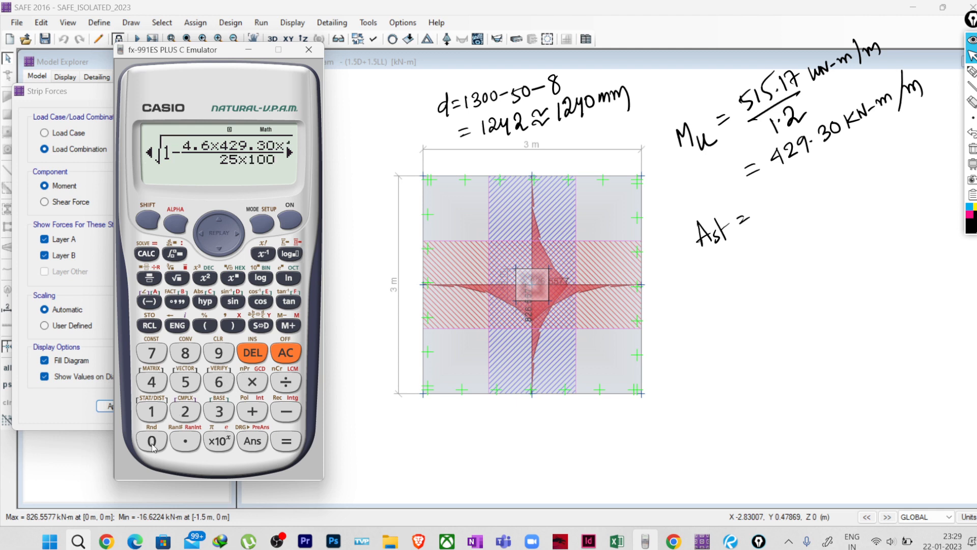
left_click(153, 443)
left_click(252, 382)
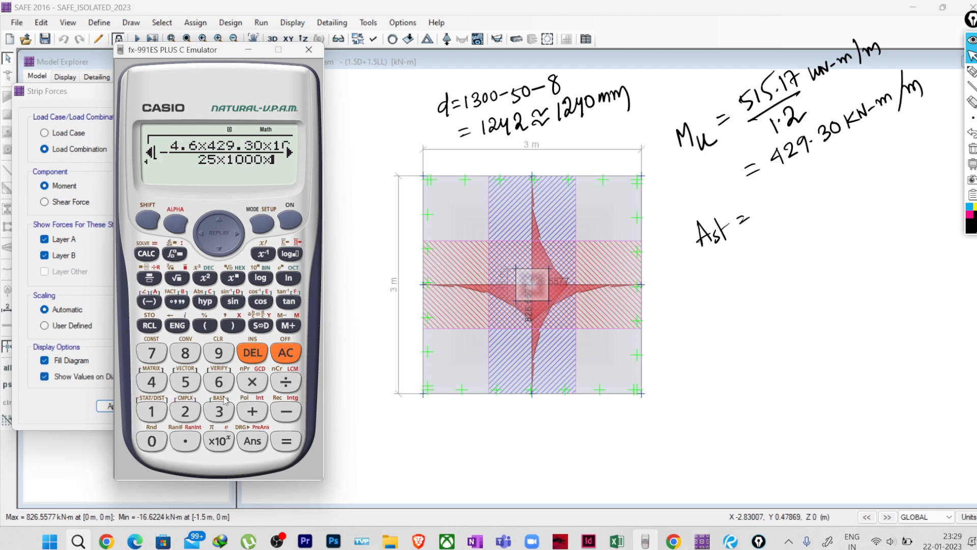
left_click(151, 412)
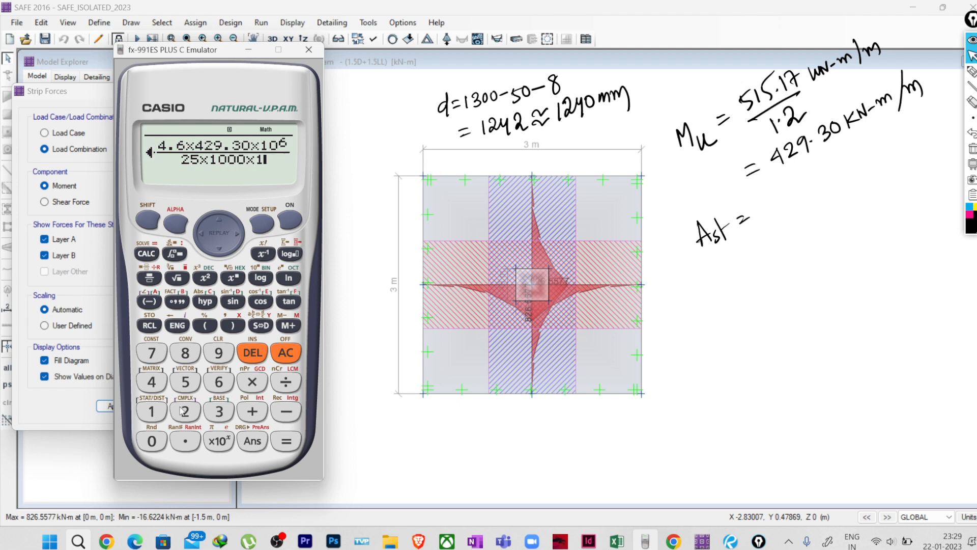
left_click(185, 412)
left_click(151, 382)
left_click(151, 442)
left_click(205, 278)
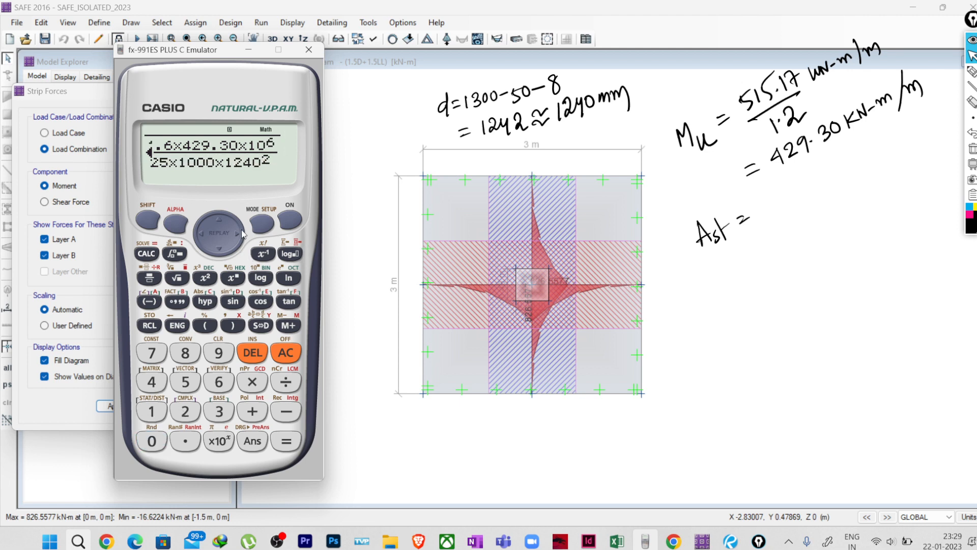
- Close the bracket of the steel area formula, multiply it by 1000×1240 and evaluate the expression
left_click(234, 325)
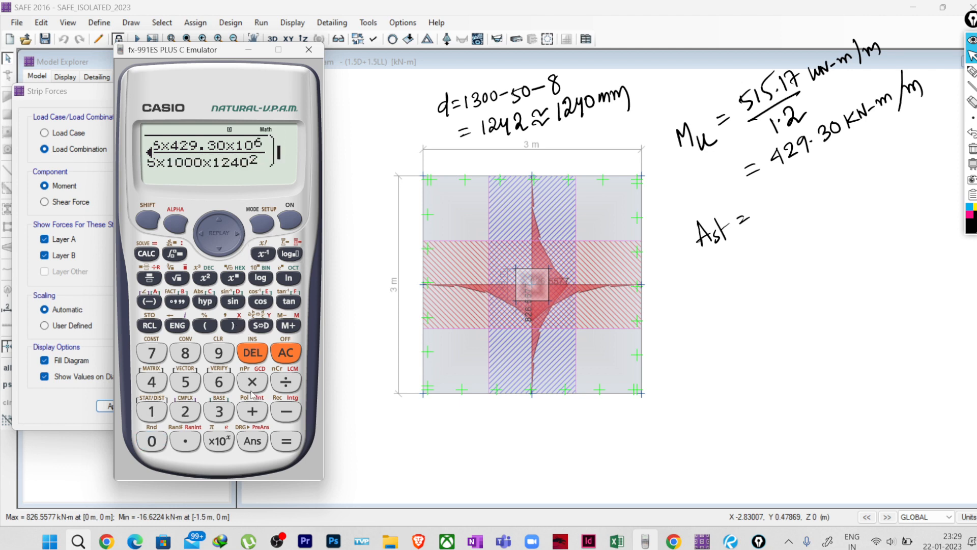
left_click(252, 382)
left_click(151, 411)
left_click(151, 442)
left_click(152, 443)
left_click(152, 441)
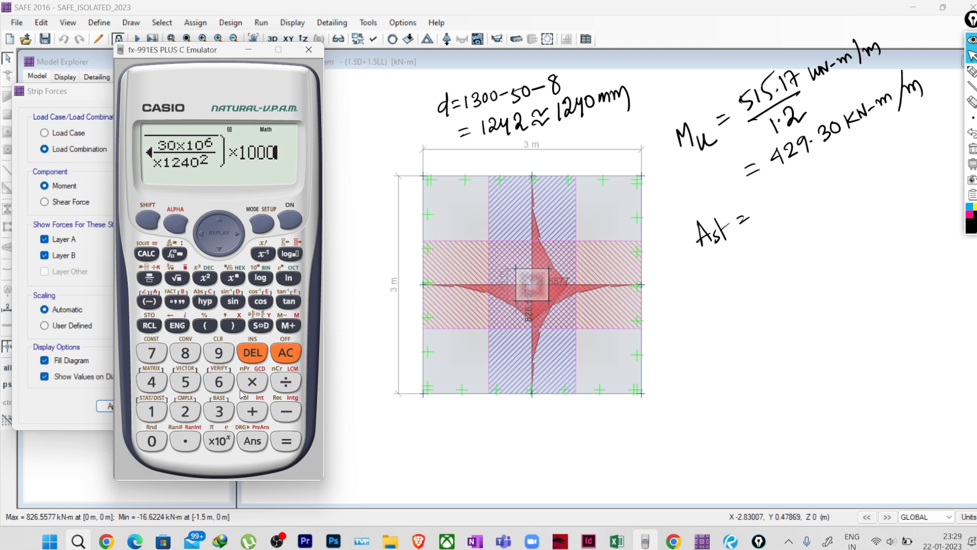
left_click(252, 382)
left_click(151, 411)
left_click(185, 411)
left_click(151, 382)
left_click(157, 441)
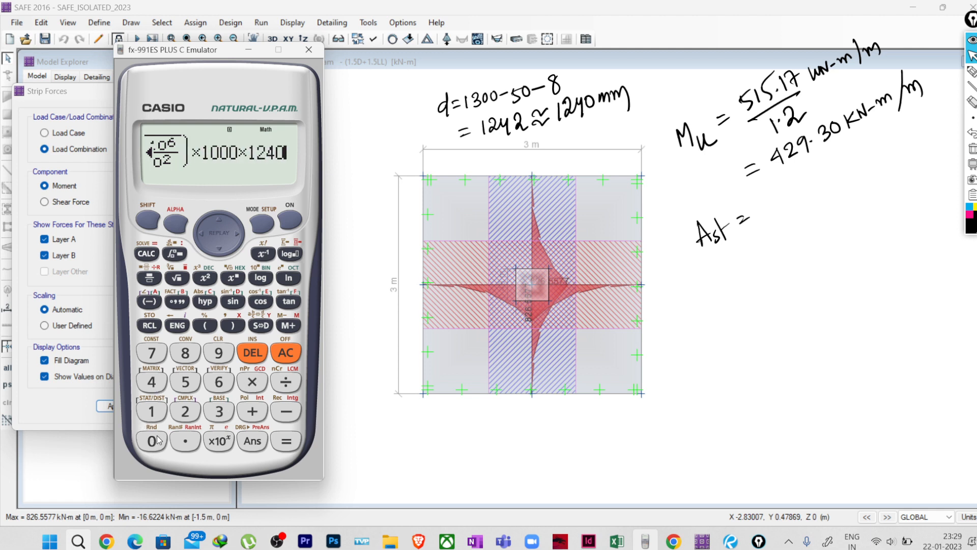
left_click(285, 442)
- Write 806.78 mm² by hand as the value of Ast and underline it
left_click(972, 71)
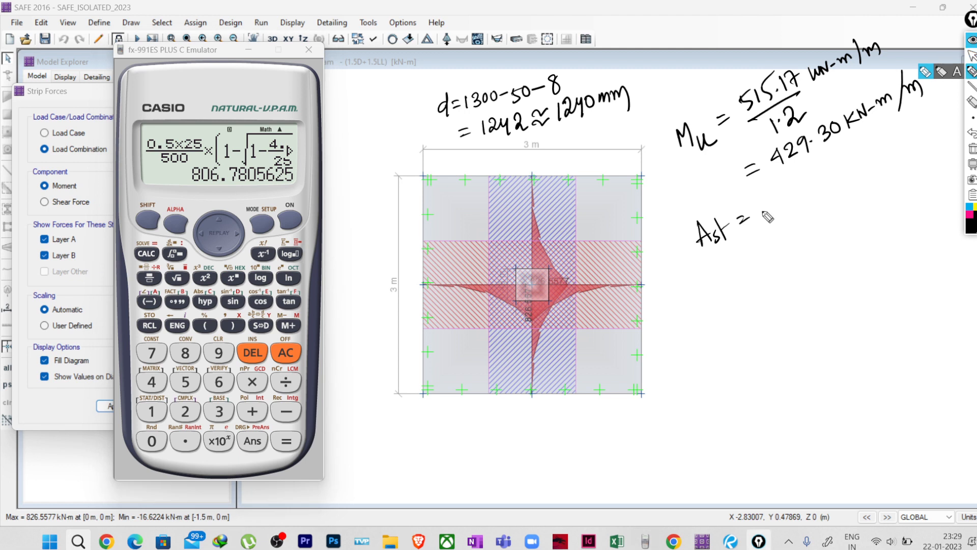
mouse_move(770, 190)
left_mouse_down()
mouse_move(814, 196)
mouse_move(829, 173)
mouse_move(855, 176)
left_mouse_up()
left_click(803, 186)
left_click_drag(858, 176, 907, 128)
mouse_move(767, 221)
left_mouse_down()
mouse_move(829, 197)
mouse_move(842, 202)
left_mouse_up()
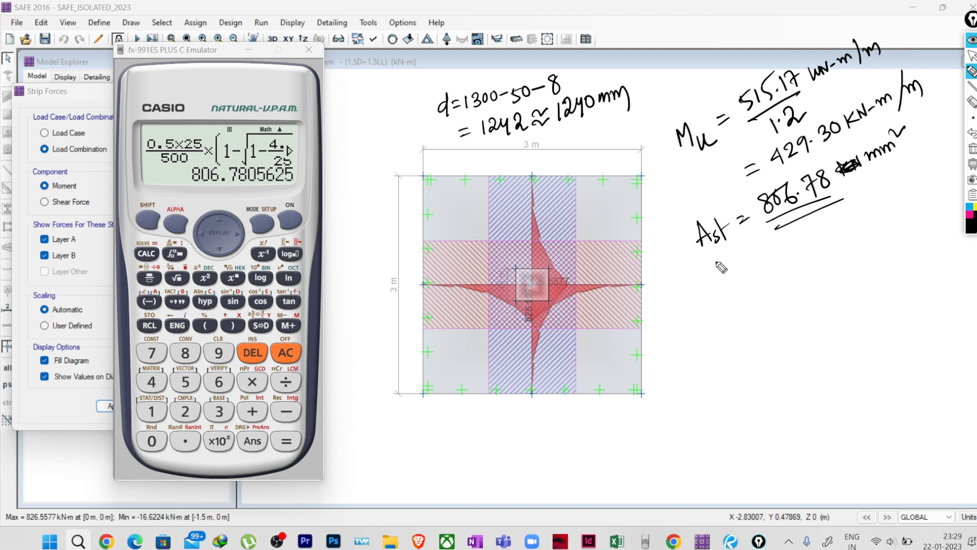
- Write the minimum steel expression Ast min = 0.85/500 × 1000×1240 below the Ast line, followed by an equals sign
mouse_move(712, 294)
left_mouse_down()
mouse_move(778, 280)
mouse_move(788, 258)
mouse_move(835, 224)
mouse_move(820, 275)
mouse_move(843, 257)
left_mouse_up()
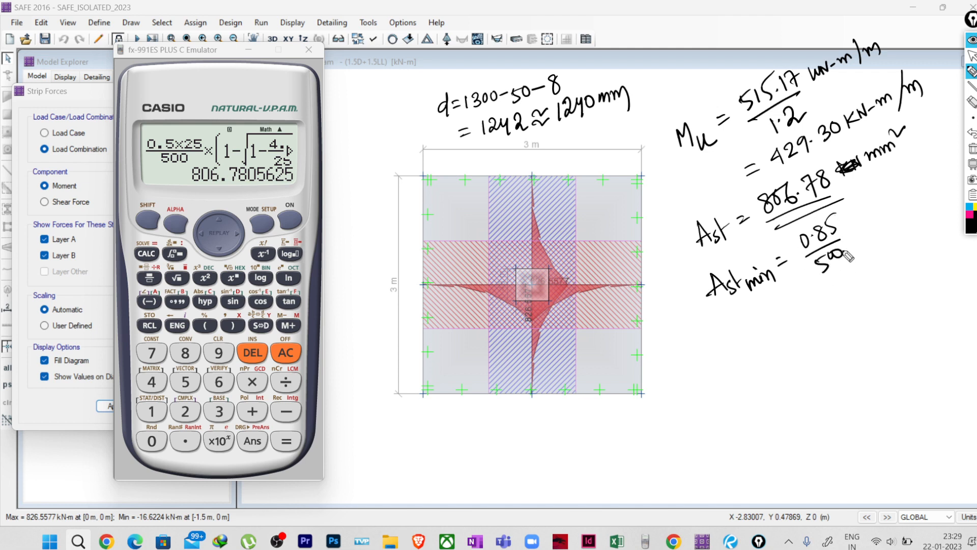
mouse_move(850, 223)
left_mouse_down()
mouse_move(865, 232)
mouse_move(853, 237)
mouse_move(950, 178)
left_mouse_up()
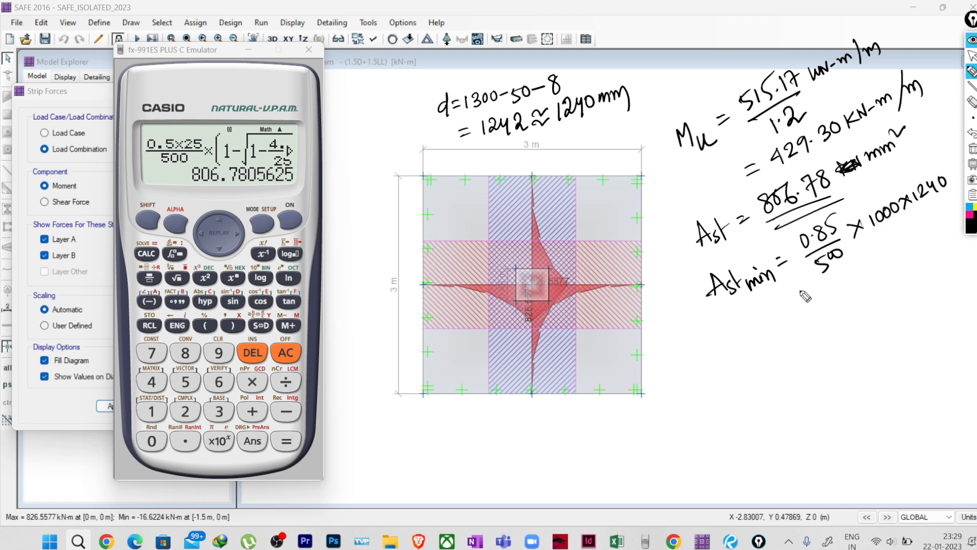
left_click_drag(803, 304, 821, 302)
- Clear the calculator and enter the minimum steel fraction 0.85 over 500
mouse_move(971, 86)
mouse_move(904, 76)
left_mouse_down()
mouse_move(899, 109)
mouse_move(923, 82)
left_mouse_up()
left_click(970, 55)
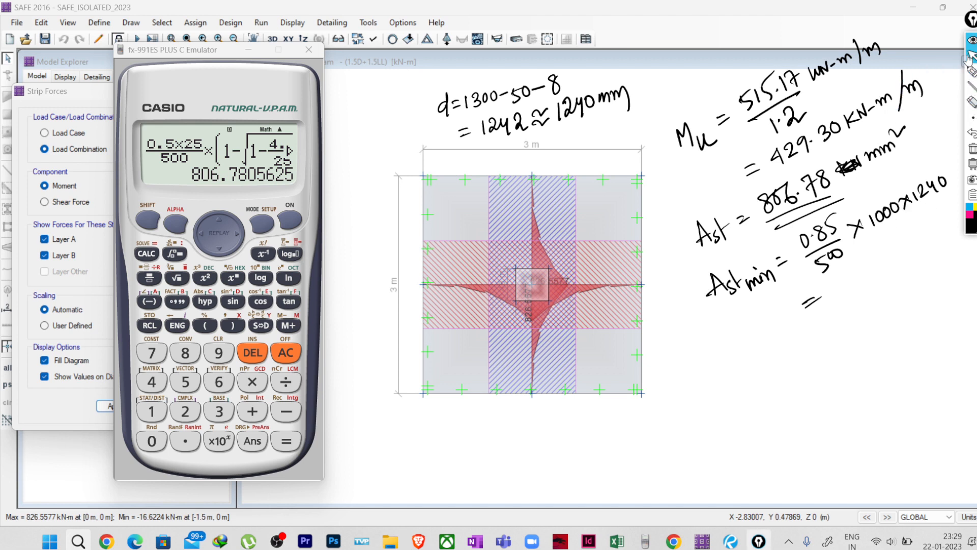
left_click(281, 225)
left_click(150, 280)
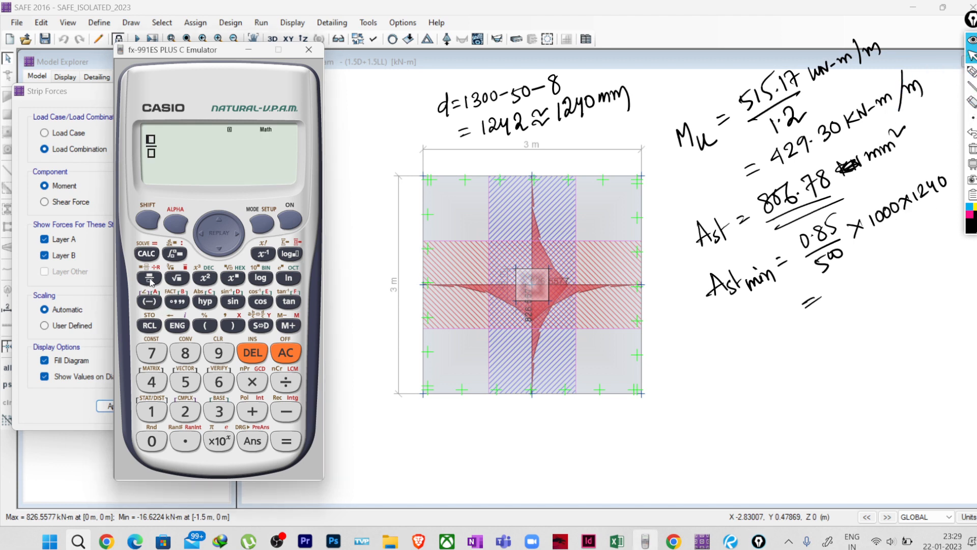
left_click(152, 441)
left_click(185, 441)
left_click(184, 353)
left_click(185, 382)
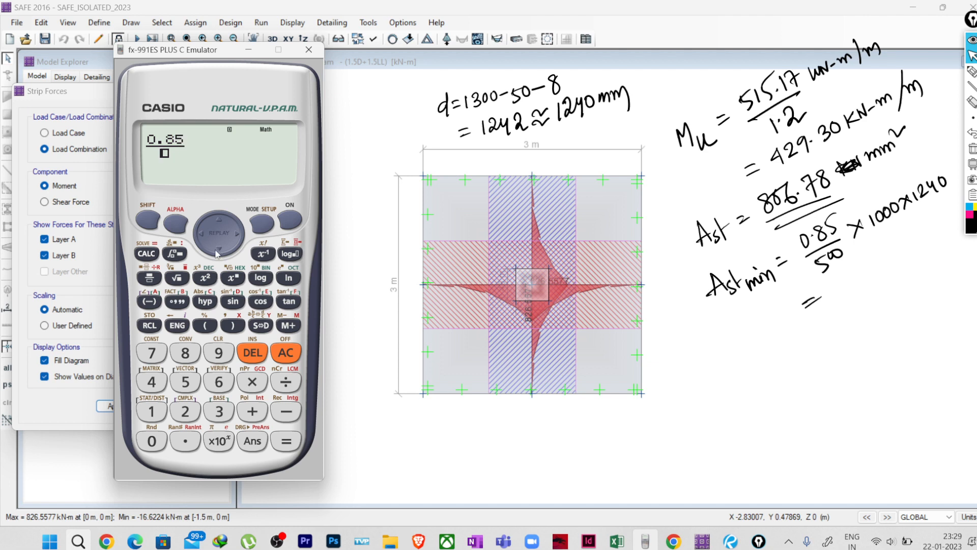
left_click(185, 381)
double_click(151, 441)
- Multiply the minimum steel fraction by 1000×1240 and evaluate it
left_click(247, 383)
left_click(151, 411)
double_click(152, 441)
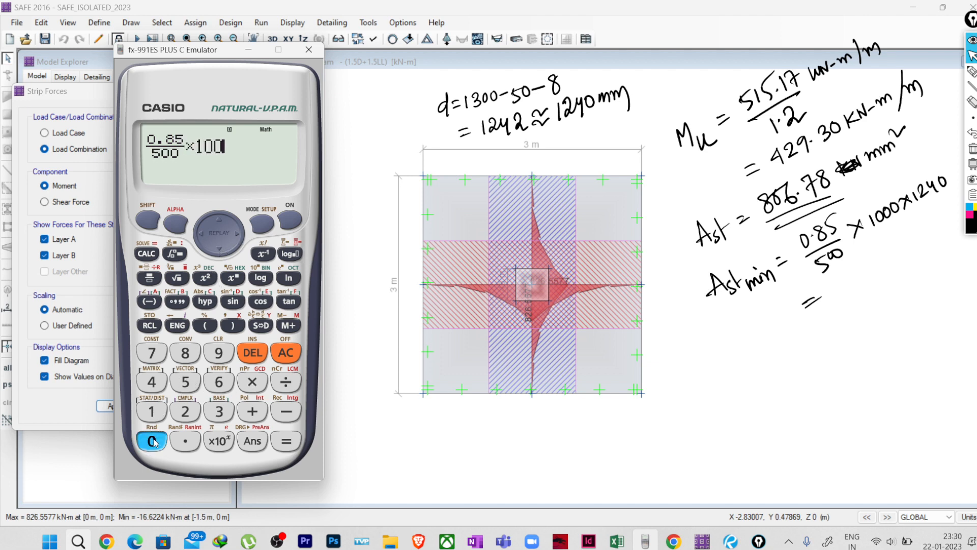
left_click(152, 441)
left_click(252, 382)
left_click(151, 411)
left_click(185, 411)
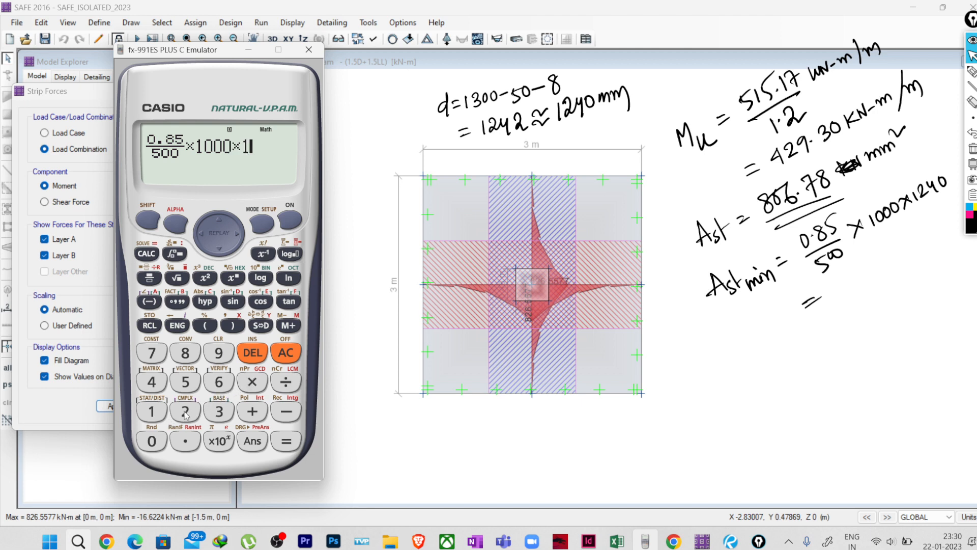
left_click(151, 381)
left_click(152, 441)
left_click(286, 441)
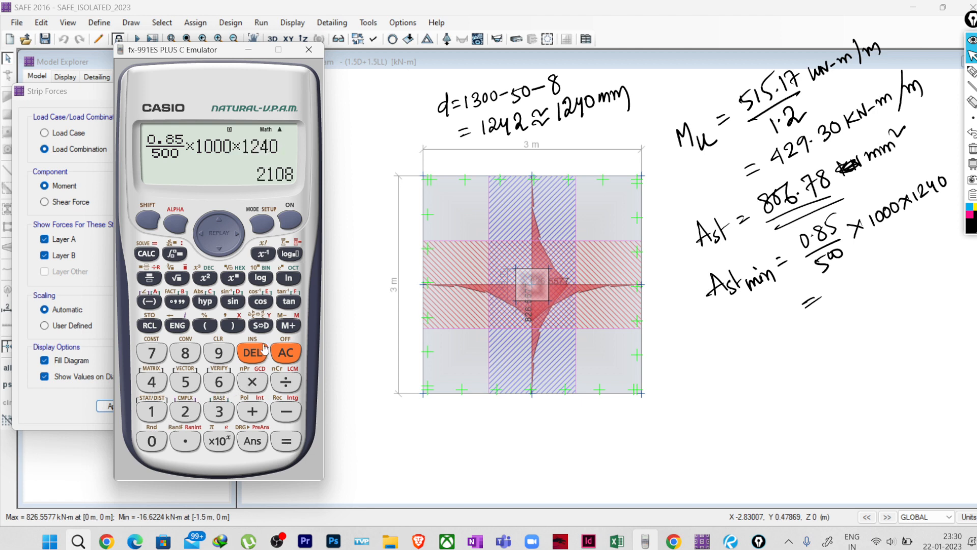
- Write 2108 mm² by hand as the minimum steel area and underline it
left_click(972, 72)
left_click_drag(837, 281, 850, 288)
mouse_move(863, 269)
left_mouse_down()
mouse_move(867, 282)
mouse_move(879, 260)
mouse_move(916, 261)
left_mouse_up()
left_click_drag(910, 227, 922, 233)
left_click_drag(843, 301, 926, 263)
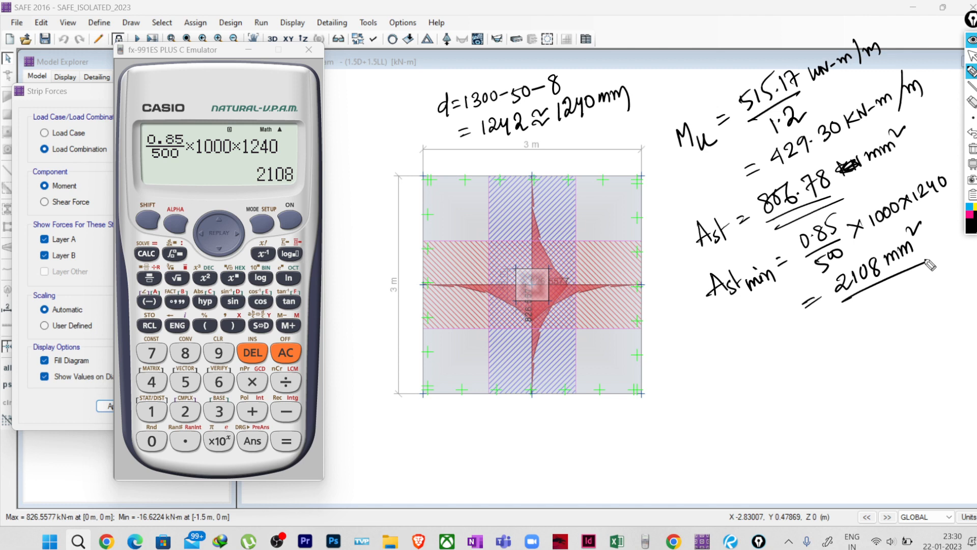
- Circle the Ast value in magenta and write Pt = 0.17% below the minimum steel calculation
left_click(970, 216)
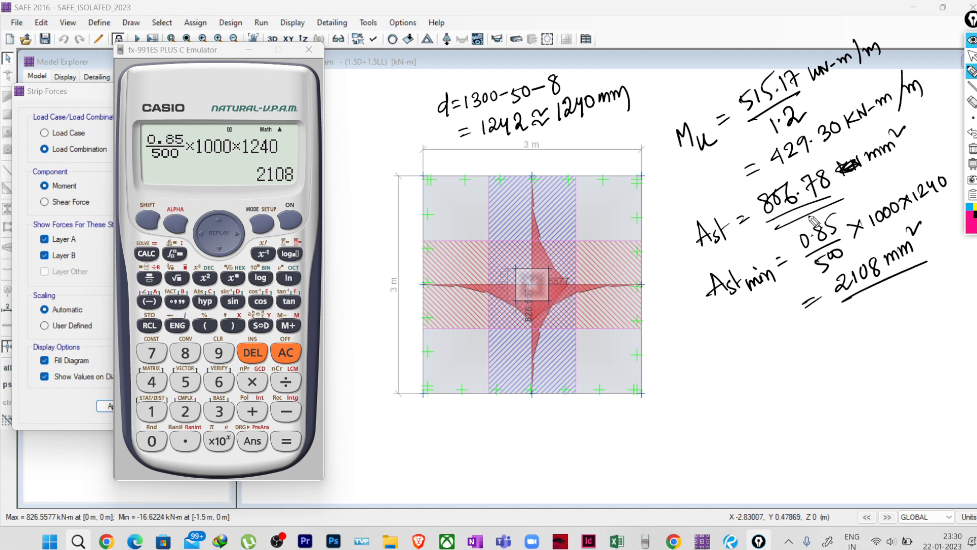
mouse_move(797, 175)
left_mouse_down()
mouse_move(699, 238)
mouse_move(792, 239)
mouse_move(812, 170)
mouse_move(795, 174)
left_mouse_up()
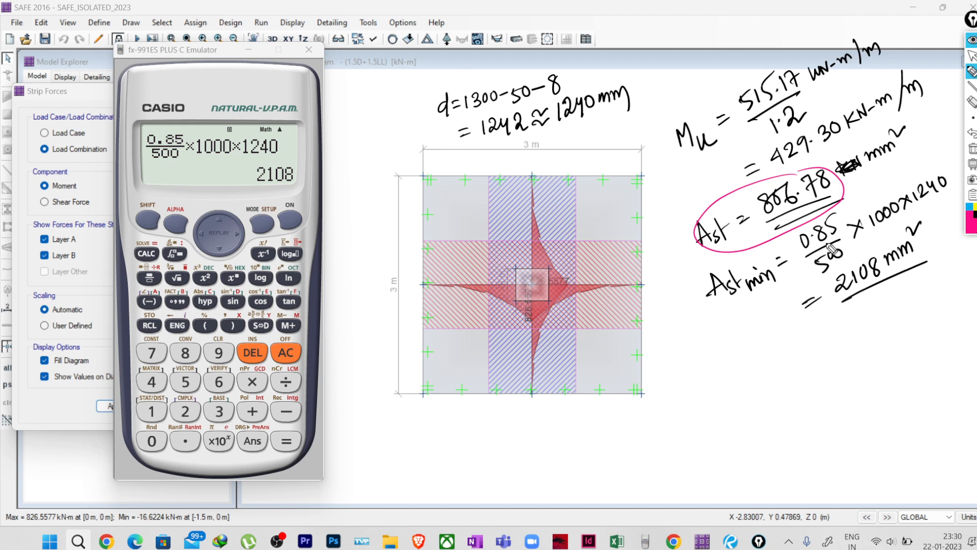
mouse_move(757, 385)
left_mouse_down()
mouse_move(762, 368)
mouse_move(774, 387)
mouse_move(778, 379)
left_mouse_up()
left_click_drag(783, 365, 791, 362)
left_click_drag(784, 370, 861, 336)
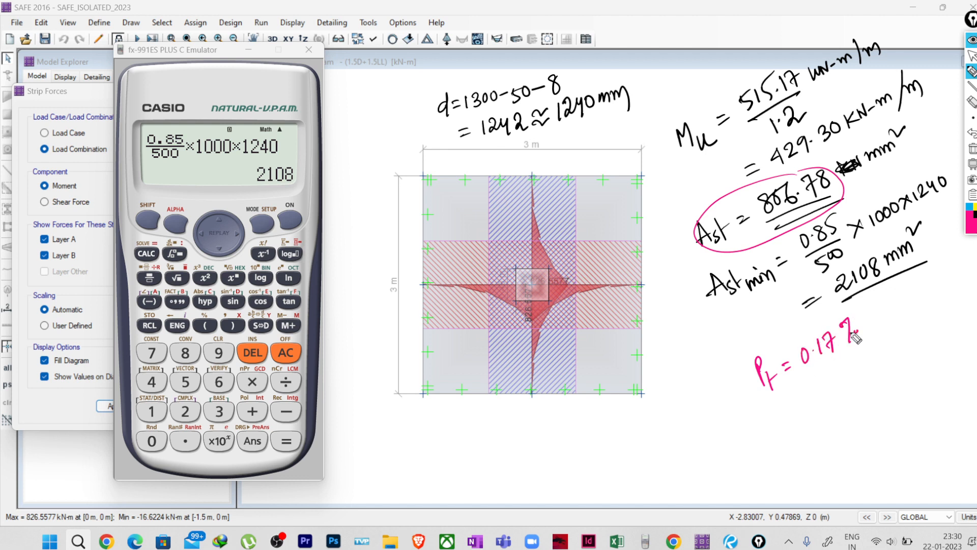
left_click_drag(854, 329, 857, 332)
- Underline 0.17 and draw an arrow from it to a handwritten note reading τc = 0.304 N/mm²
mouse_move(804, 371)
left_mouse_down()
mouse_move(842, 358)
mouse_move(831, 397)
mouse_move(839, 388)
left_mouse_up()
left_click_drag(794, 423, 814, 421)
mouse_move(807, 422)
left_mouse_down()
mouse_move(810, 441)
mouse_move(827, 441)
mouse_move(842, 415)
left_mouse_up()
left_click_drag(835, 423, 854, 403)
left_click(863, 404)
mouse_move(868, 388)
left_mouse_down()
mouse_move(870, 411)
mouse_move(885, 382)
left_mouse_up()
mouse_move(895, 372)
left_mouse_down()
mouse_move(897, 390)
mouse_move(915, 358)
mouse_move(914, 378)
left_mouse_up()
left_click_drag(920, 376, 930, 368)
left_click_drag(939, 361, 953, 334)
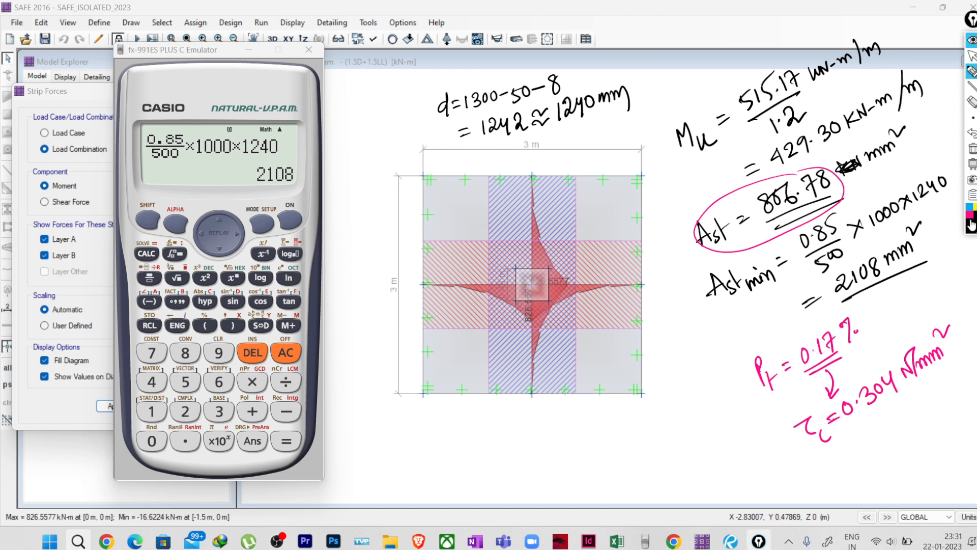
mouse_move(677, 455)
left_mouse_down()
mouse_move(683, 471)
mouse_move(688, 448)
mouse_move(709, 464)
mouse_move(766, 406)
mouse_move(763, 432)
left_mouse_up()
mouse_move(714, 497)
left_mouse_down()
mouse_move(744, 476)
mouse_move(748, 487)
mouse_move(772, 470)
mouse_move(773, 478)
mouse_move(776, 461)
left_mouse_up()
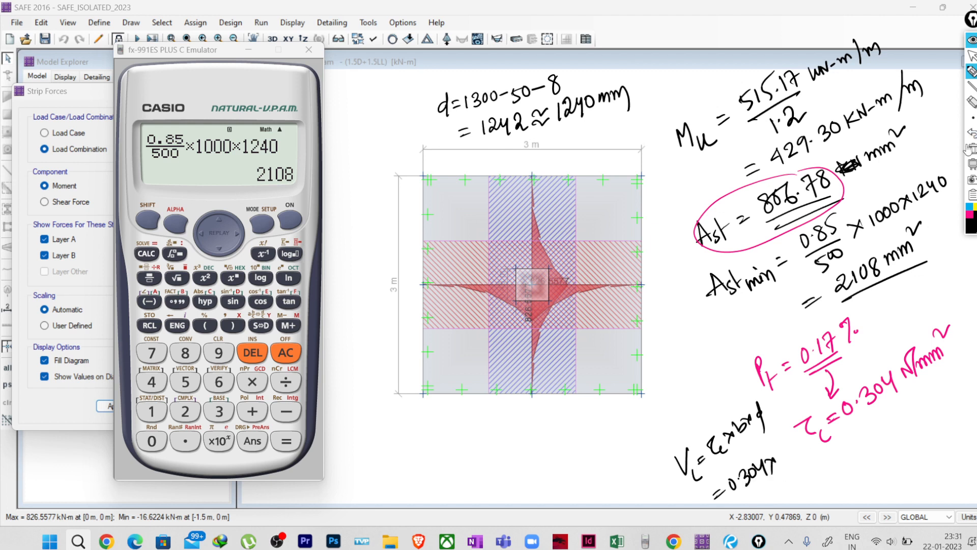
left_click(972, 102)
mouse_move(681, 461)
left_mouse_down()
mouse_move(743, 427)
mouse_move(719, 458)
mouse_move(723, 496)
mouse_move(769, 466)
mouse_move(732, 440)
left_mouse_up()
- Write the shear capacity formula Vc = τc×b×d = 0.304×1000×1240 below the footing plan, with an equals sign beneath it
left_click(971, 73)
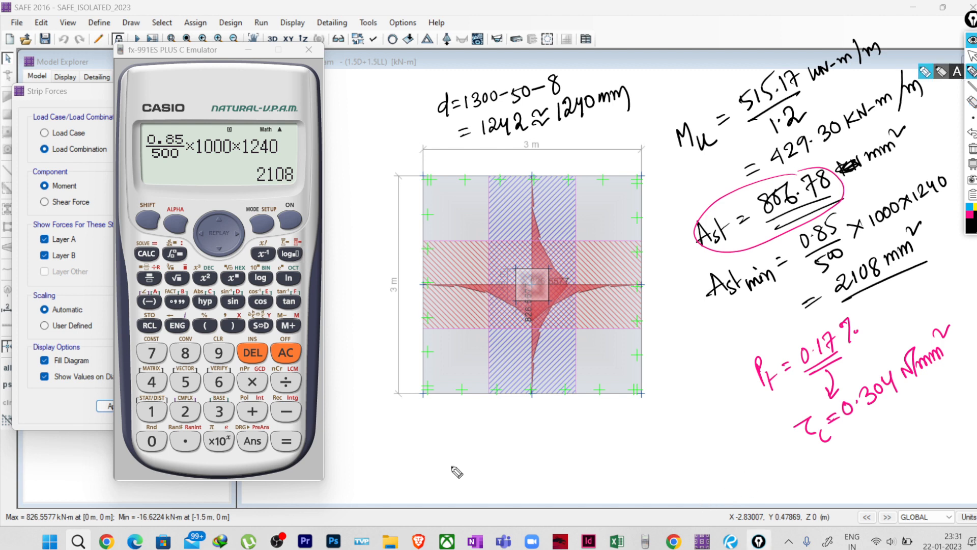
mouse_move(406, 427)
left_mouse_down()
mouse_move(423, 429)
mouse_move(437, 457)
mouse_move(448, 434)
left_mouse_up()
mouse_move(437, 446)
left_mouse_down()
mouse_move(480, 421)
mouse_move(474, 441)
mouse_move(483, 445)
left_mouse_up()
mouse_move(483, 433)
left_mouse_down()
mouse_move(468, 452)
mouse_move(511, 440)
left_mouse_up()
mouse_move(510, 431)
left_mouse_down()
mouse_move(504, 441)
mouse_move(516, 438)
left_mouse_up()
mouse_move(519, 415)
left_mouse_down()
mouse_move(520, 446)
mouse_move(540, 421)
left_mouse_up()
mouse_move(530, 433)
left_mouse_down()
mouse_move(558, 420)
mouse_move(571, 433)
mouse_move(584, 420)
mouse_move(600, 426)
left_mouse_up()
left_click(568, 427)
mouse_move(598, 413)
left_mouse_down()
mouse_move(597, 436)
mouse_move(617, 433)
left_mouse_up()
mouse_move(617, 413)
left_mouse_down()
mouse_move(608, 434)
mouse_move(619, 434)
left_mouse_up()
left_click_drag(631, 414, 671, 427)
mouse_move(675, 414)
left_mouse_down()
mouse_move(684, 426)
mouse_move(697, 421)
left_mouse_up()
mouse_move(694, 411)
left_mouse_down()
mouse_move(693, 428)
mouse_move(705, 408)
left_mouse_up()
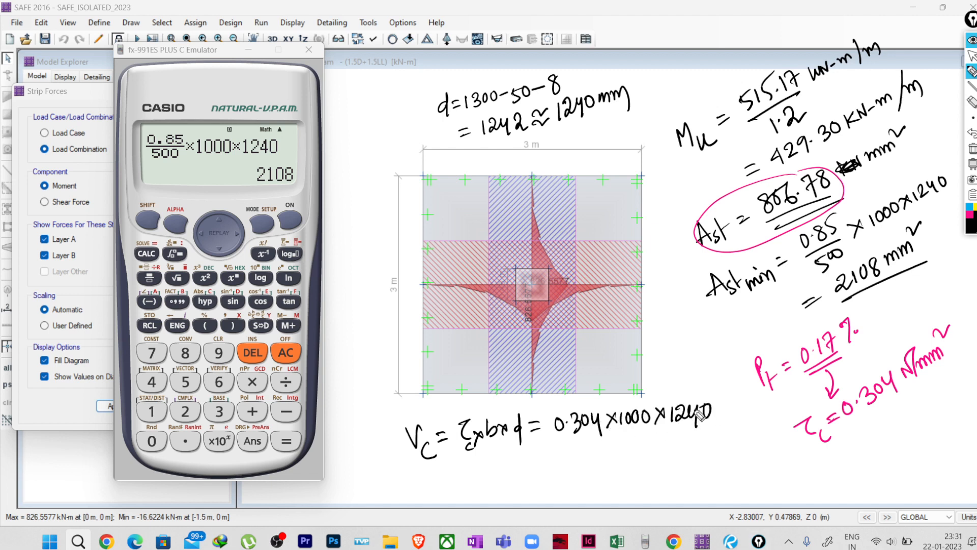
left_click_drag(531, 456, 543, 462)
- Clear the calculator and evaluate the shear capacity as .304×1000×1240
left_click(969, 57)
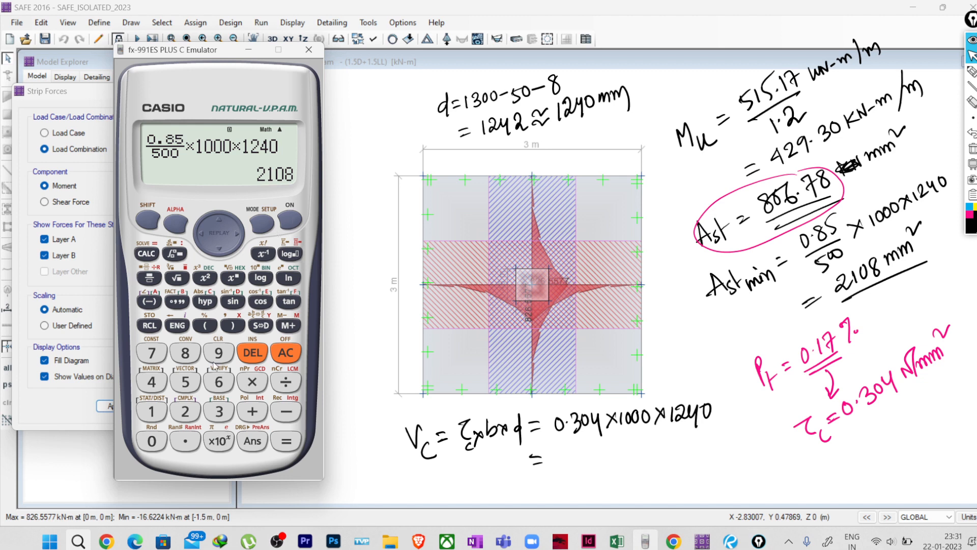
left_click(288, 226)
left_click(183, 440)
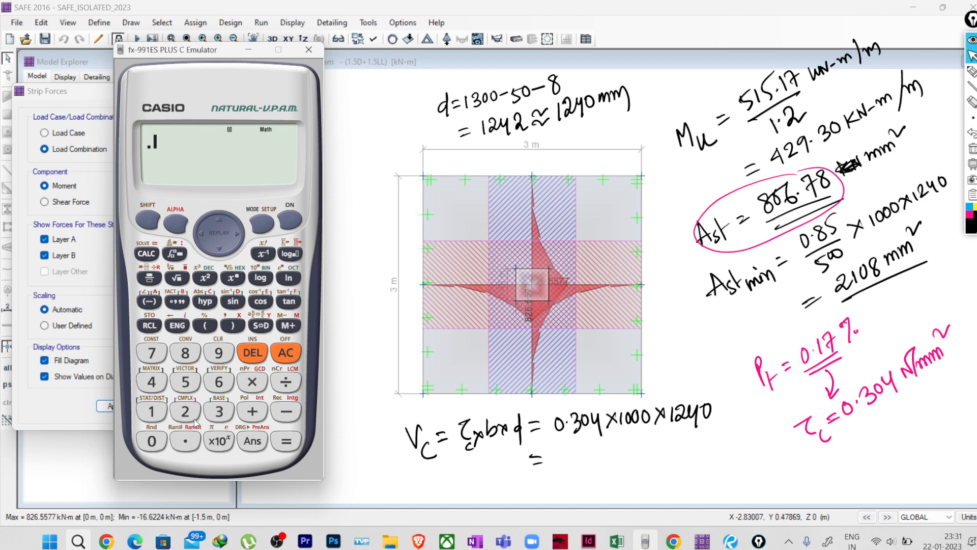
left_click(224, 412)
left_click(152, 440)
left_click(153, 385)
left_click(252, 383)
left_click(151, 439)
left_click(151, 438)
left_click(151, 439)
left_click(251, 381)
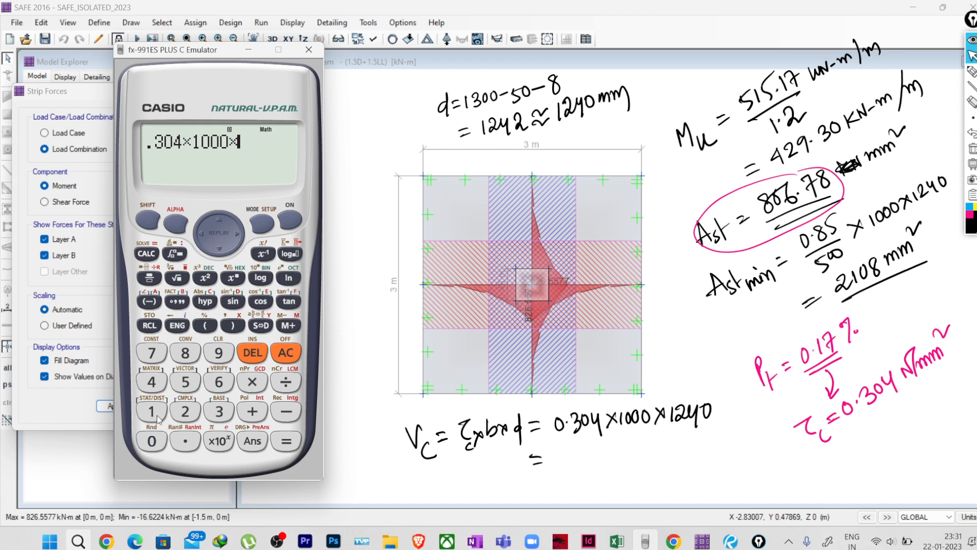
type("1240")
left_click(286, 441)
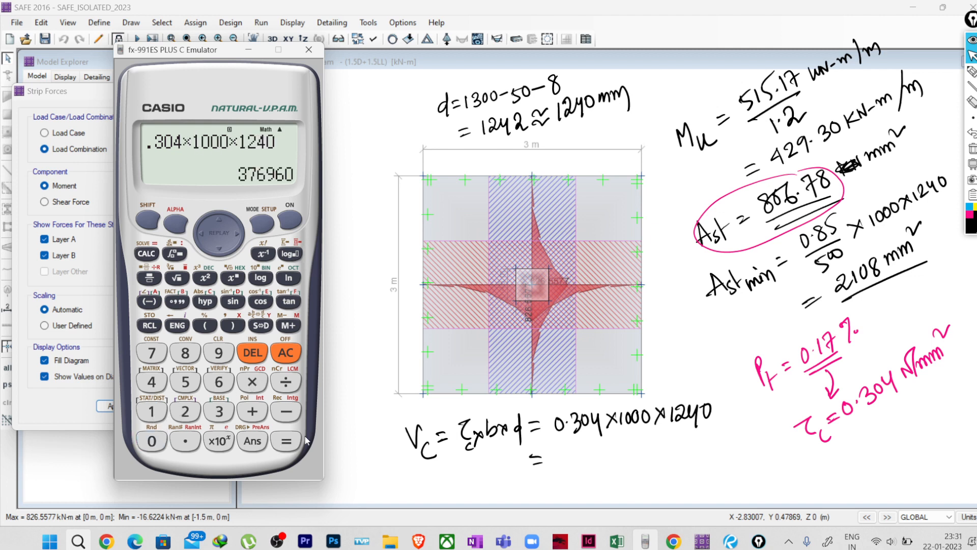
- Write 376.96 kN/m by hand as the Vc result and underline it twice
left_click(972, 71)
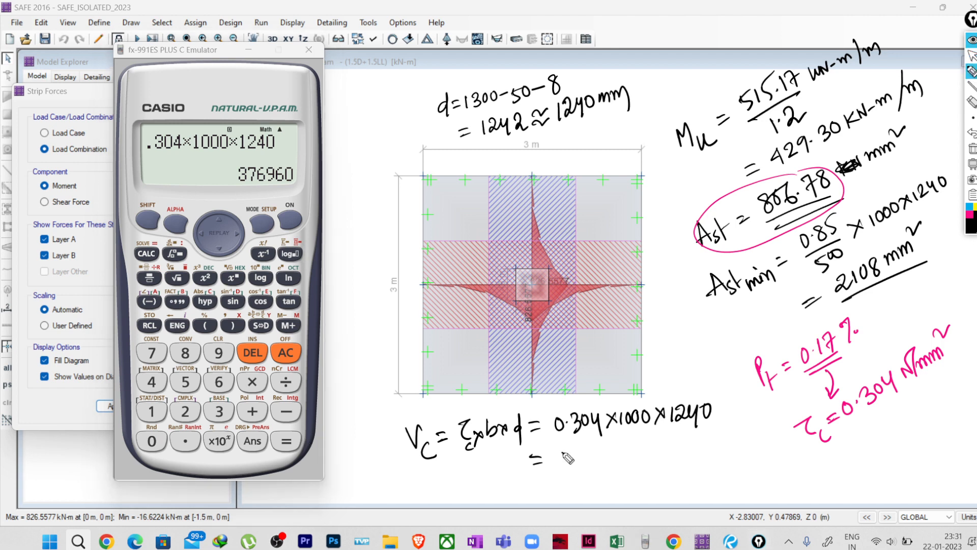
mouse_move(563, 452)
left_mouse_down()
mouse_move(571, 471)
mouse_move(618, 473)
mouse_move(629, 460)
mouse_move(657, 465)
mouse_move(670, 443)
left_mouse_up()
left_click(606, 463)
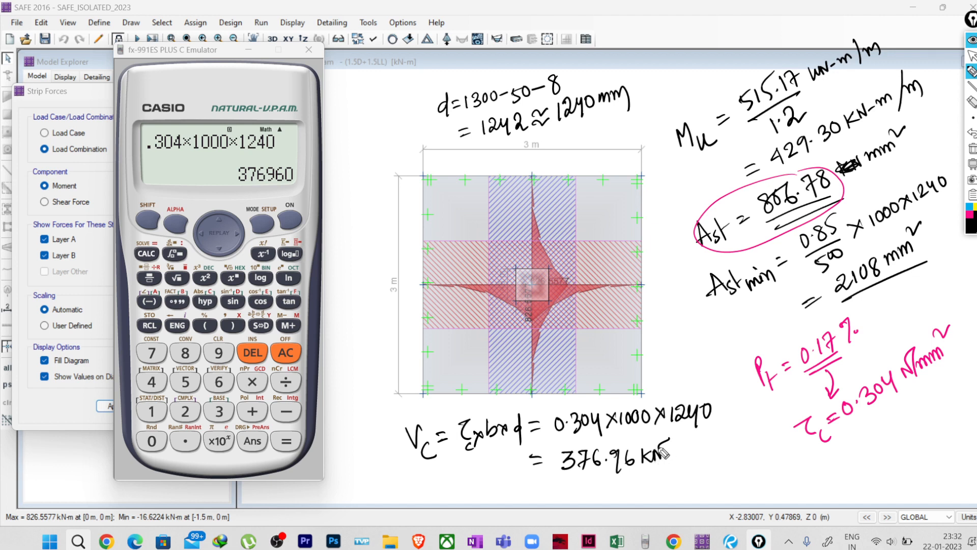
mouse_move(671, 441)
left_mouse_down()
mouse_move(664, 478)
mouse_move(689, 475)
left_mouse_up()
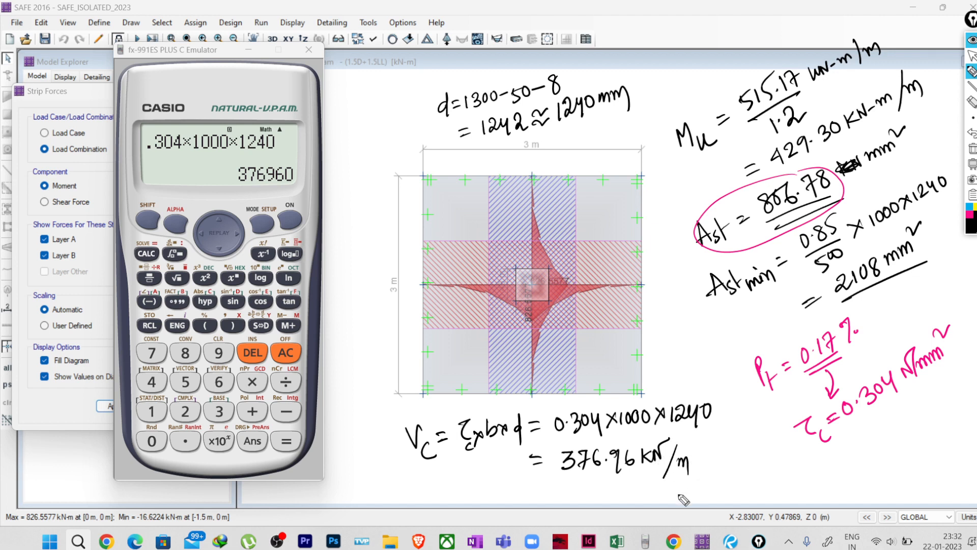
left_click_drag(568, 480, 639, 477)
left_click_drag(586, 484, 641, 482)
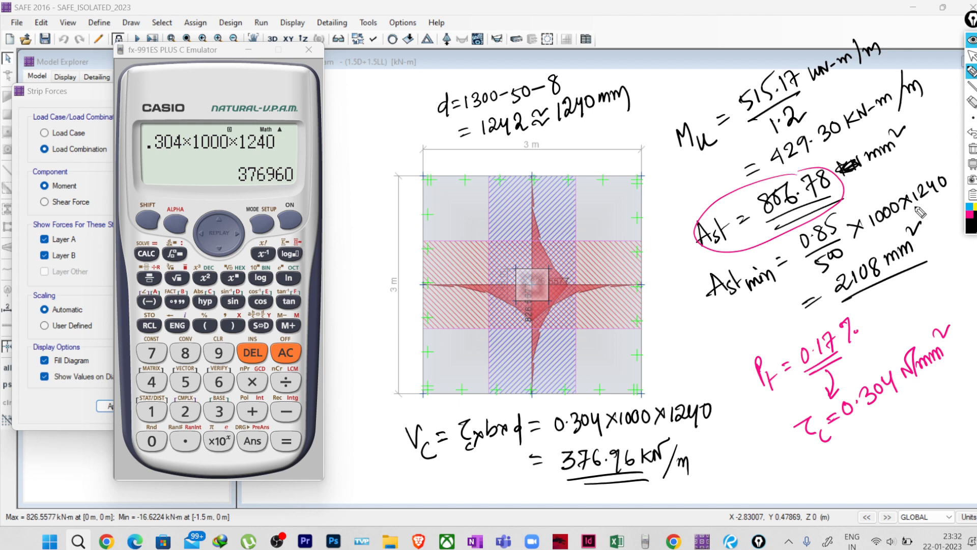
- Underline 1240 in the minimum steel expression and write "location =" beside the footing plan
left_click_drag(916, 209, 946, 200)
left_click(973, 55)
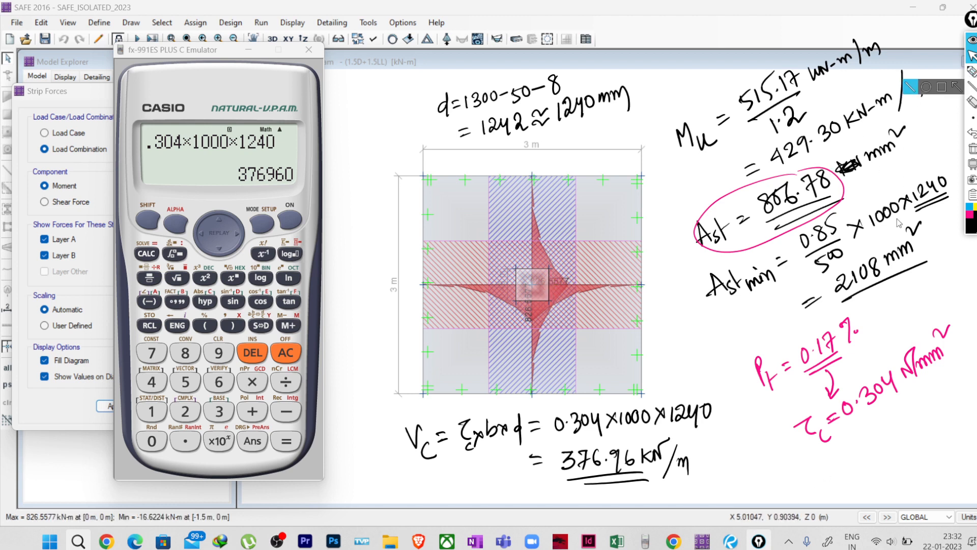
left_click(971, 71)
mouse_move(337, 307)
left_mouse_down()
mouse_move(334, 320)
mouse_move(378, 286)
mouse_move(390, 252)
left_mouse_up()
left_click_drag(383, 264, 393, 257)
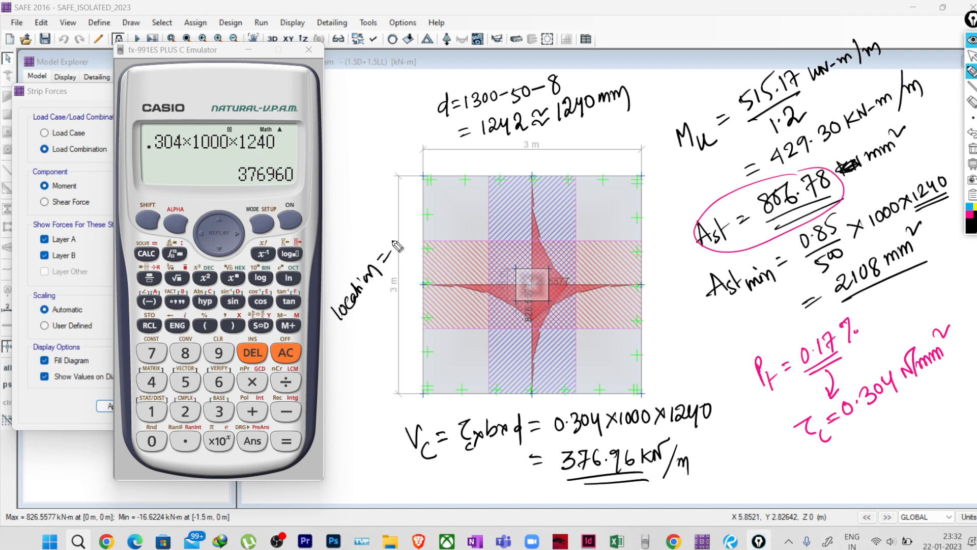
- Clear the calculator and enter 0.225 as the first term of the critical shear location
left_click(290, 220)
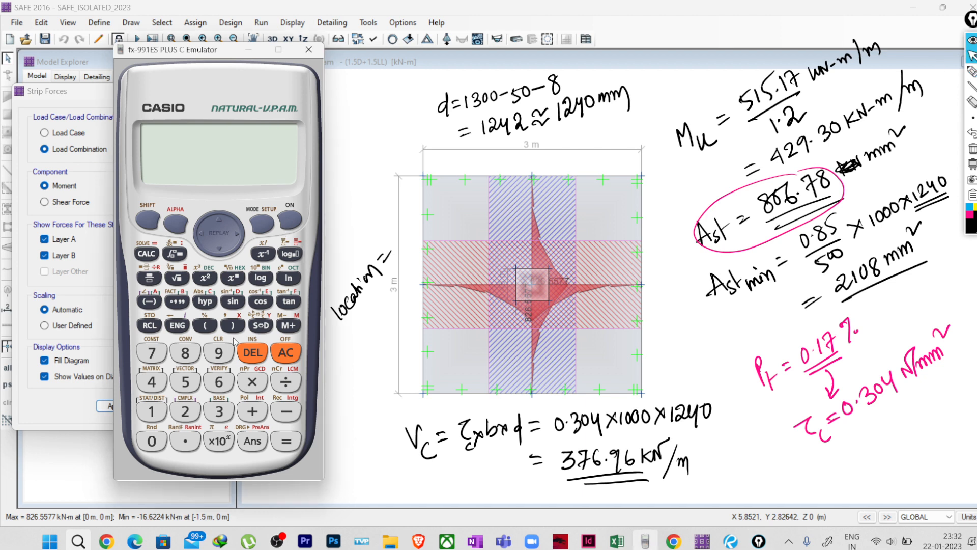
left_click(152, 441)
left_click(185, 441)
left_click(185, 411)
left_click(186, 412)
left_click(185, 411)
left_click(185, 382)
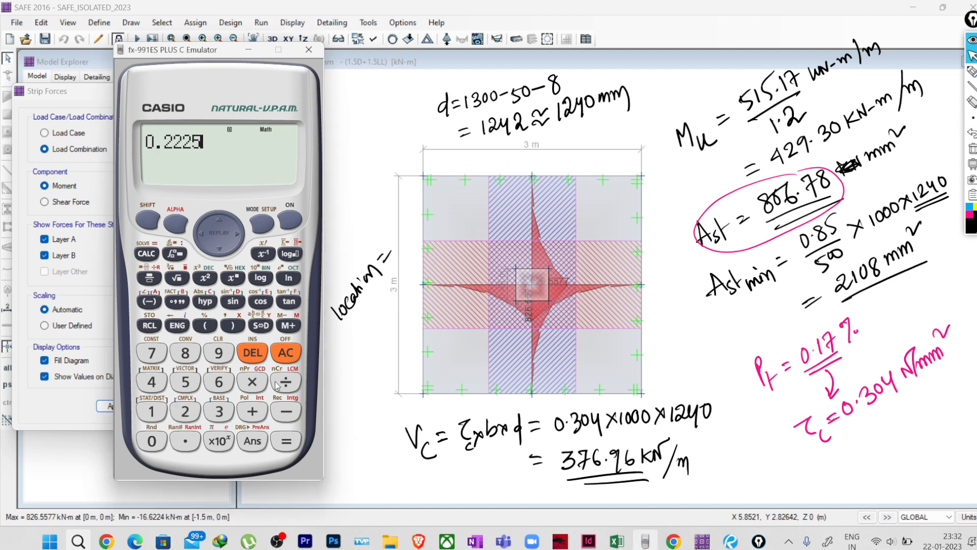
left_click(253, 352)
left_click(252, 352)
left_click(185, 382)
- Add 1.24 to the entered term, evaluate the sum and convert the result to decimal form
left_click(252, 411)
left_click(151, 411)
left_click(185, 441)
left_click(185, 412)
left_click(152, 382)
left_click(286, 441)
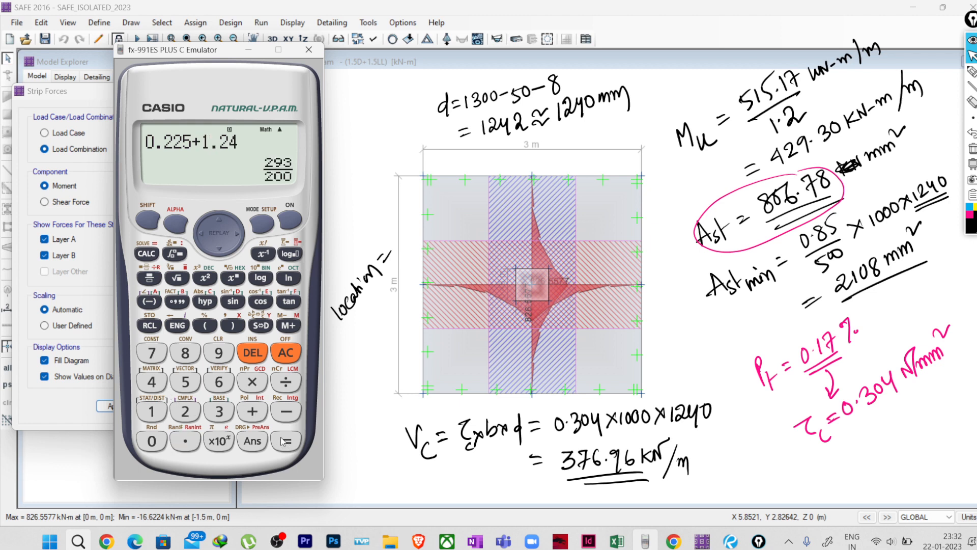
left_click(259, 327)
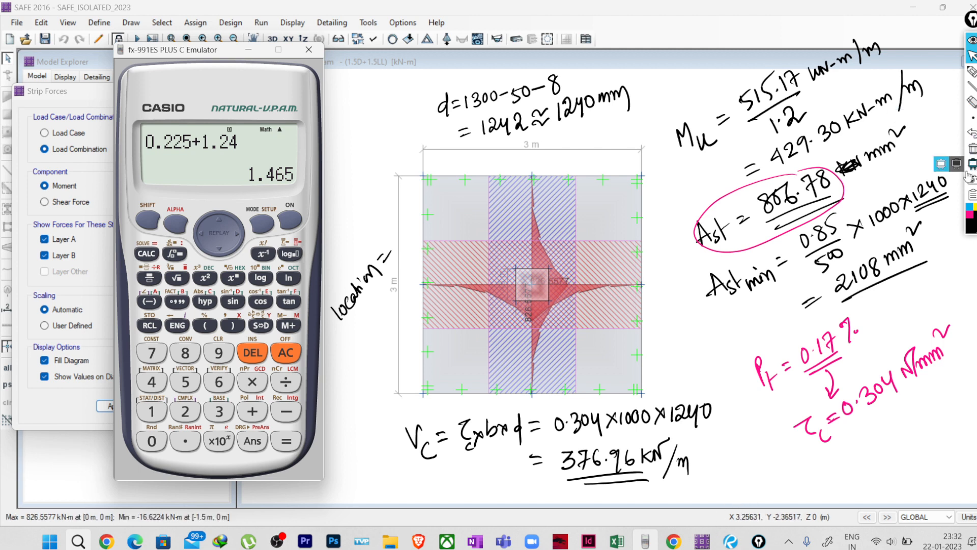
- Underline the X coordinate readout in pink, then return to the pointer
left_click(783, 438)
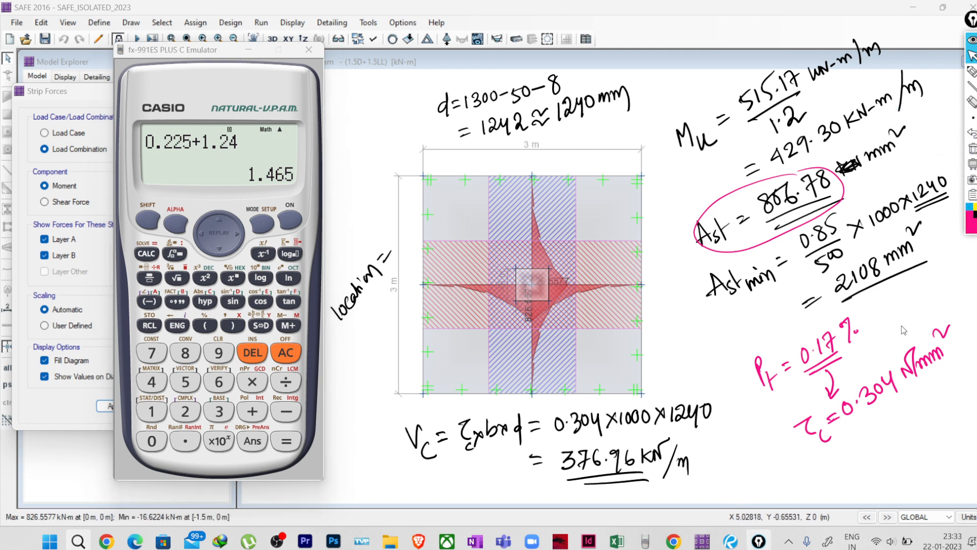
left_click(972, 72)
left_click_drag(731, 523, 762, 524)
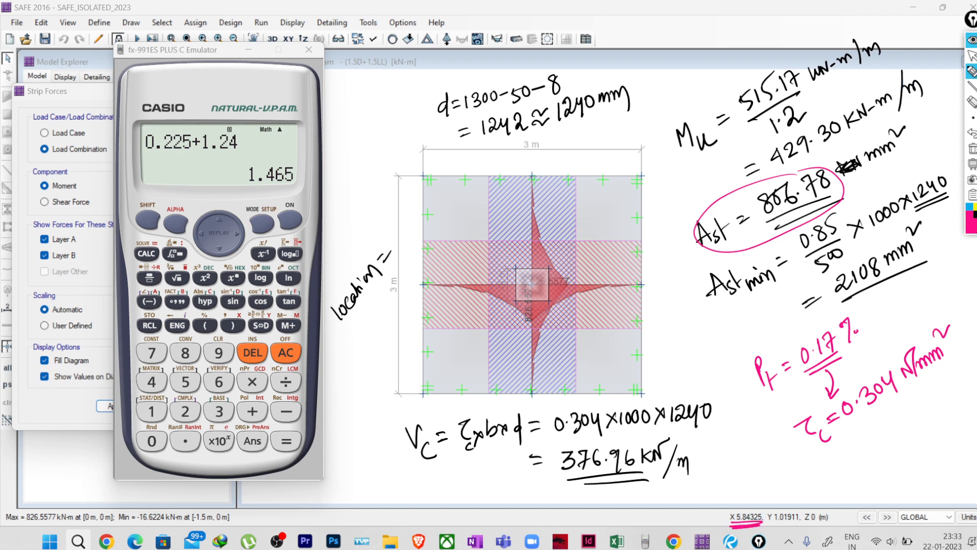
left_click(971, 55)
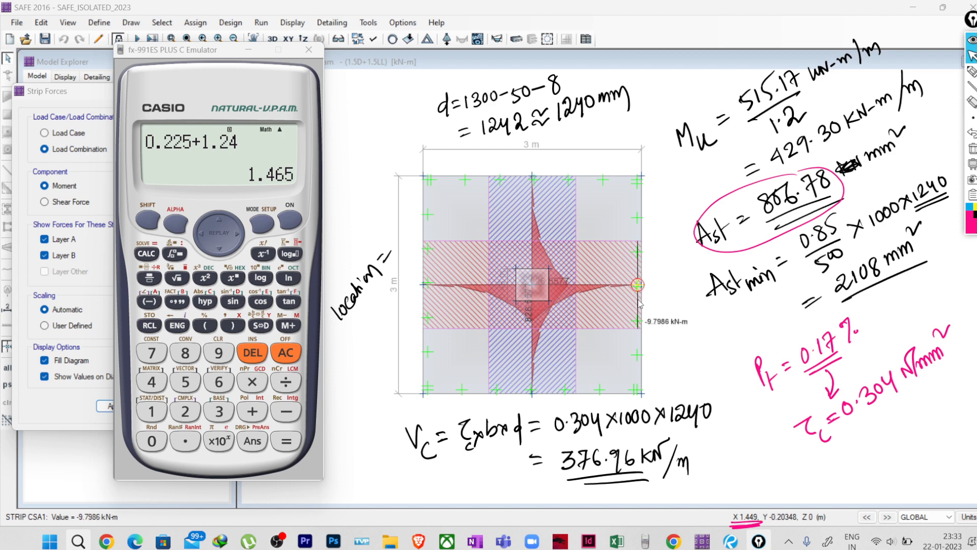
- Close the calculator and display the strip Shear Force diagram for the 1.5D+1.5LL combination
scroll(623, 281, "up", 1)
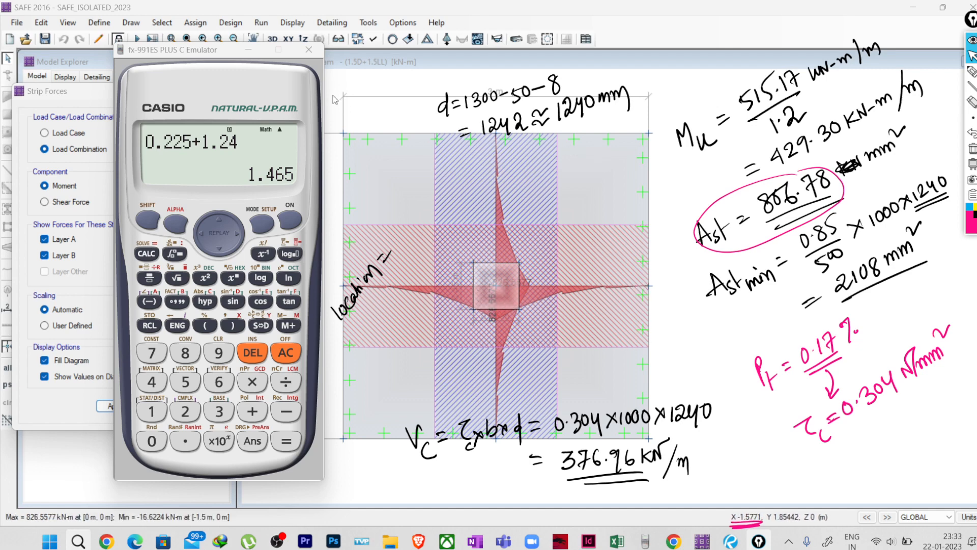
left_click(308, 50)
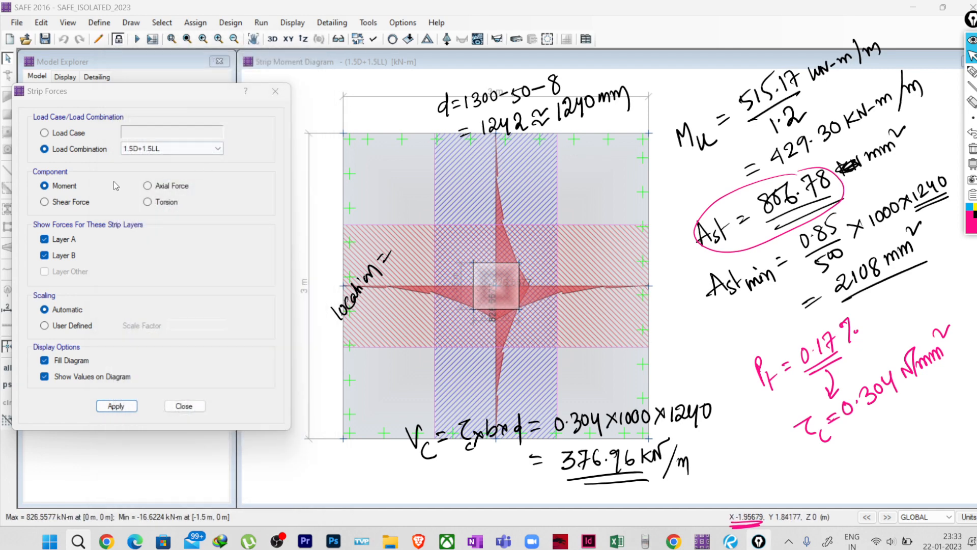
left_click(67, 202)
left_click(116, 406)
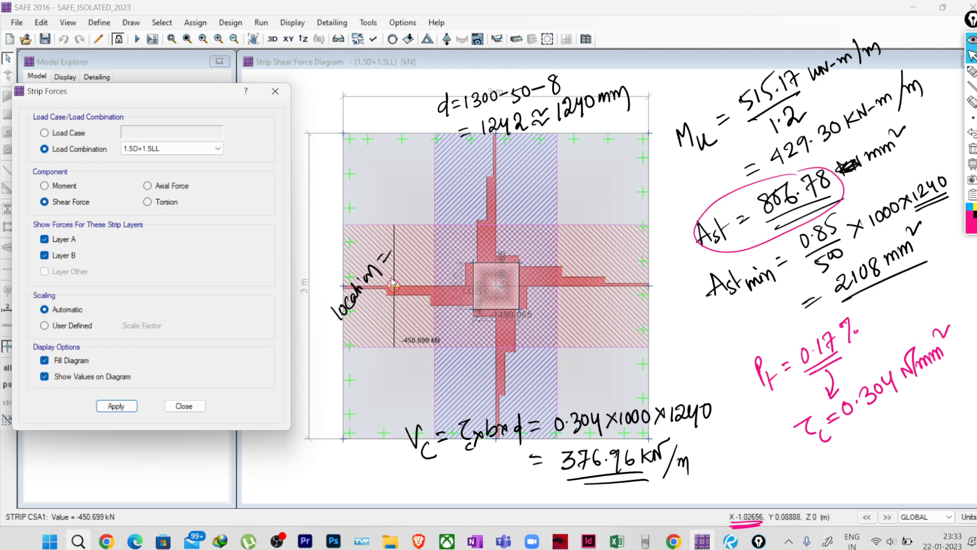
middle_click_drag(522, 271, 583, 269)
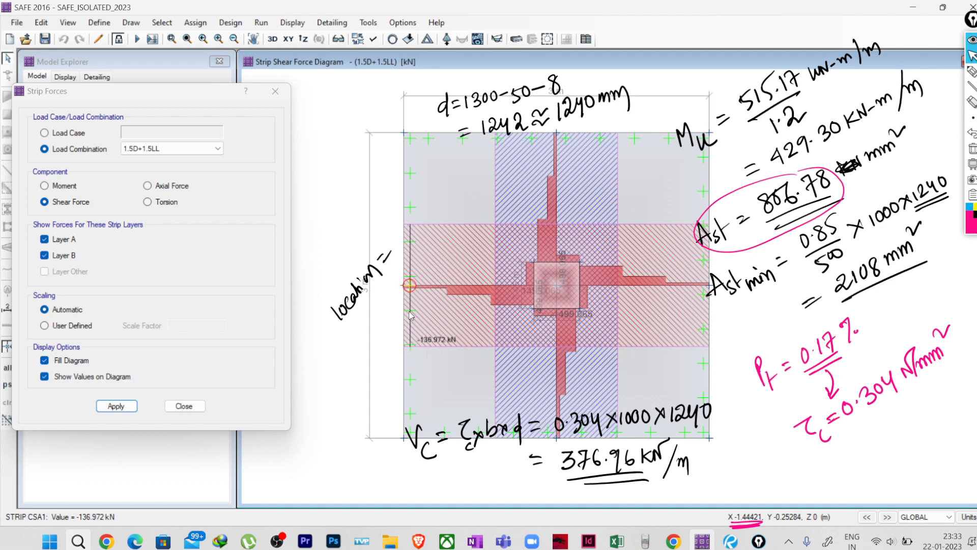
left_click(642, 541)
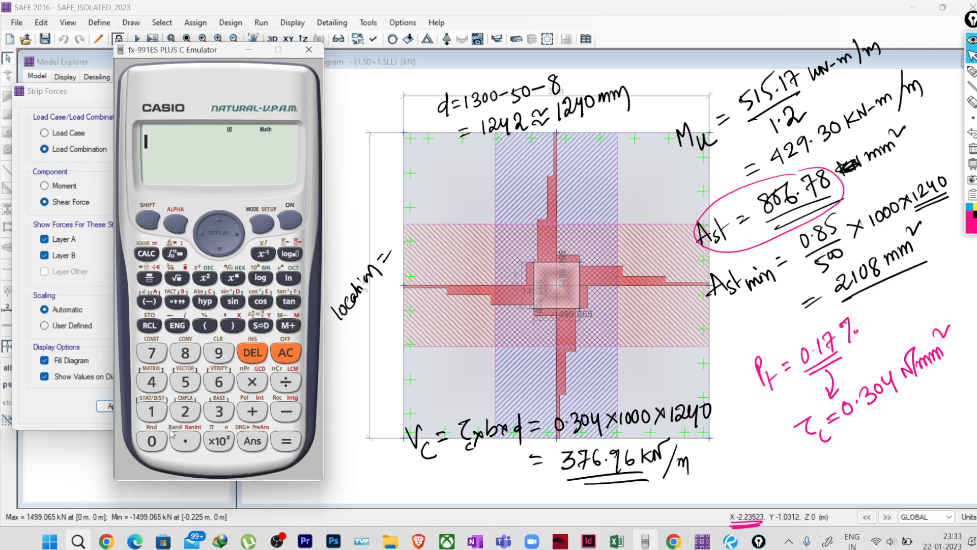
left_click(152, 440)
left_click(185, 441)
left_click(185, 412)
left_click(185, 411)
left_click(185, 382)
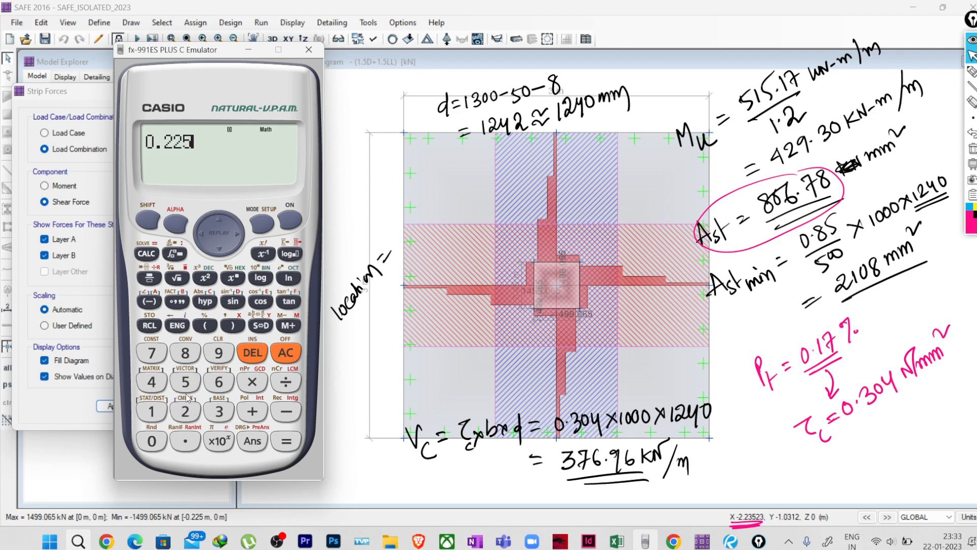
left_click(249, 49)
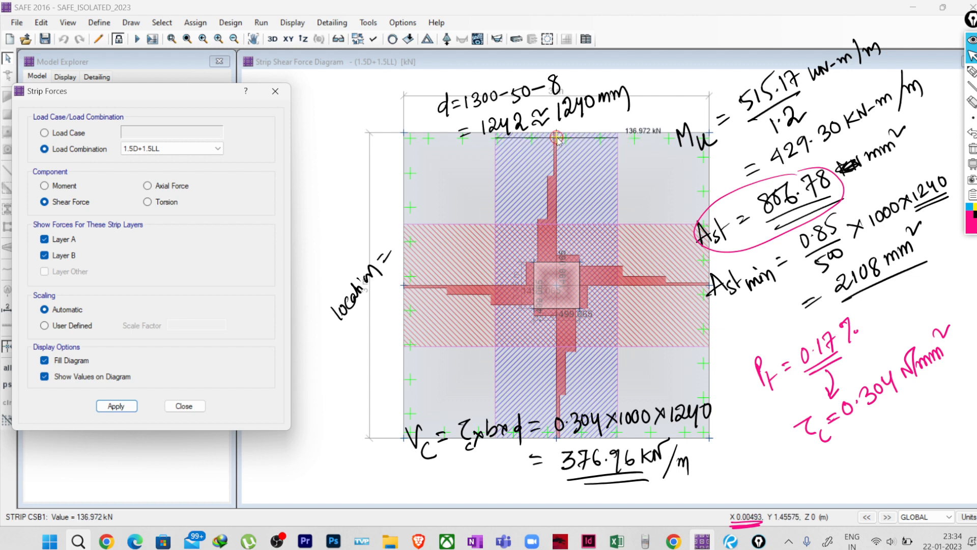
- Switch the ink to blue and circle the Y coordinate readout
left_click(969, 213)
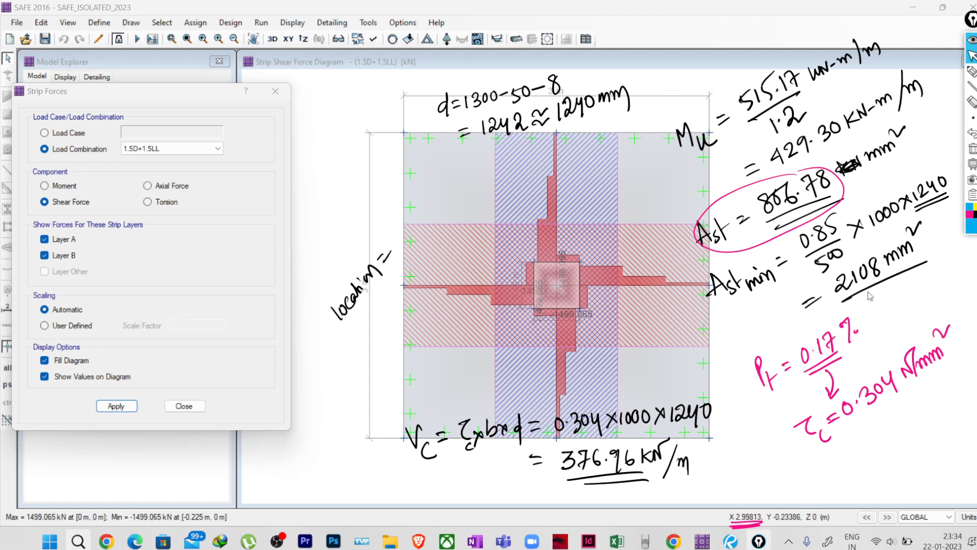
left_click(970, 85)
left_click(971, 72)
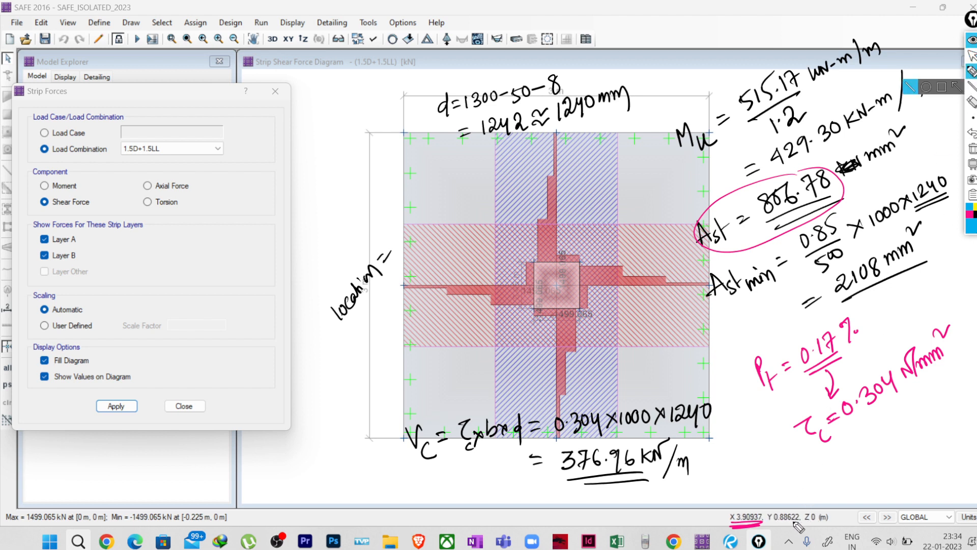
mouse_move(775, 525)
left_mouse_down()
mouse_move(800, 523)
mouse_move(780, 506)
left_mouse_up()
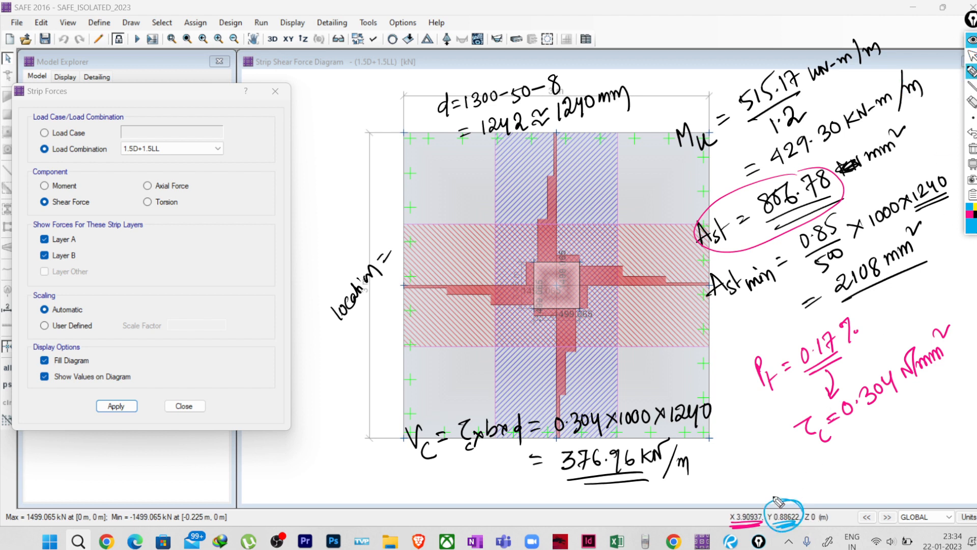
left_click(971, 55)
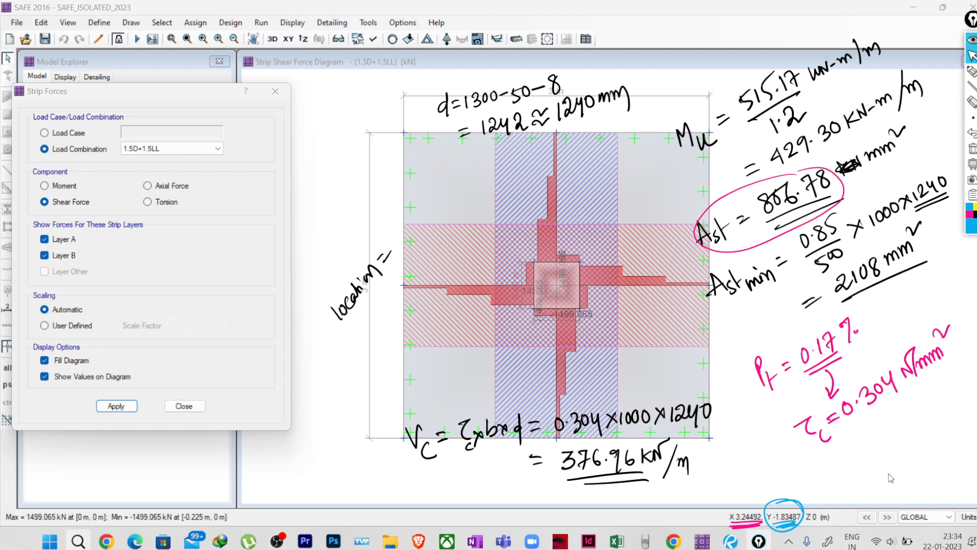
- Write Vu = 137/1.2 kN/m by hand beside the footing plan, with an equals sign beneath it
left_click(971, 71)
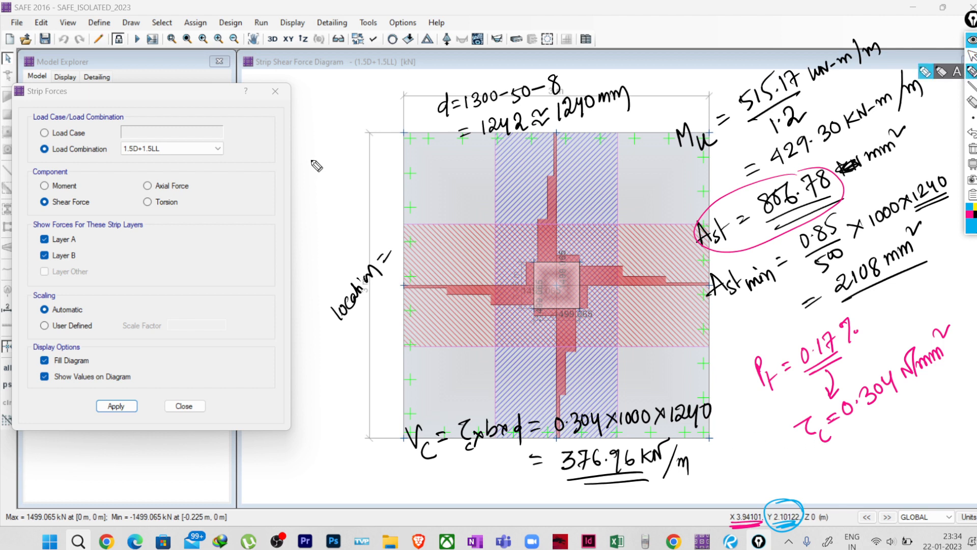
mouse_move(297, 151)
left_mouse_down()
mouse_move(307, 169)
mouse_move(315, 152)
mouse_move(324, 176)
mouse_move(337, 131)
left_mouse_up()
mouse_move(339, 131)
left_mouse_down()
mouse_move(349, 142)
mouse_move(344, 155)
mouse_move(366, 143)
mouse_move(350, 175)
left_mouse_up()
left_click_drag(359, 161, 367, 162)
mouse_move(371, 125)
left_mouse_down()
mouse_move(388, 137)
mouse_move(415, 115)
left_mouse_up()
left_click_drag(329, 203, 340, 206)
left_click(972, 58)
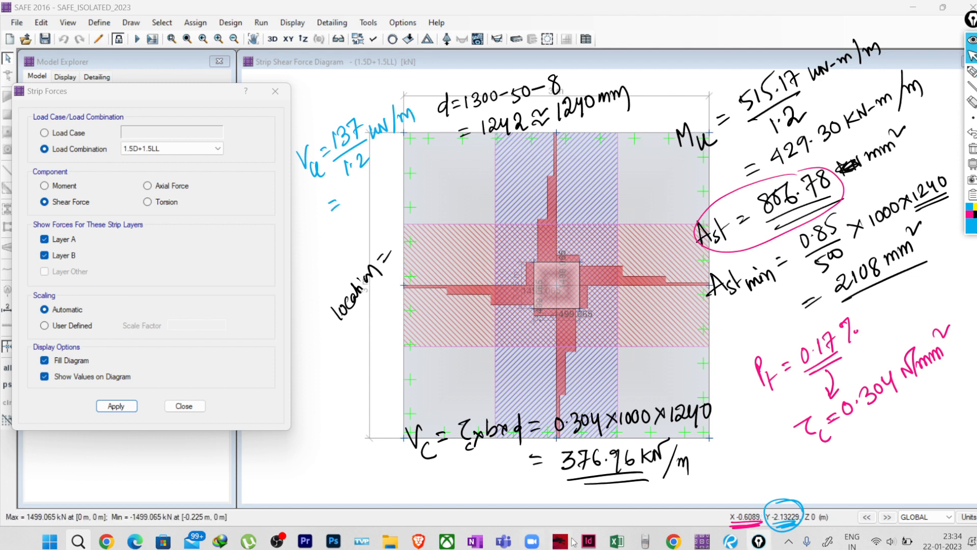
- Clear the calculator, evaluate 137 ÷ 1.2 and convert the result to decimal form
left_click(645, 541)
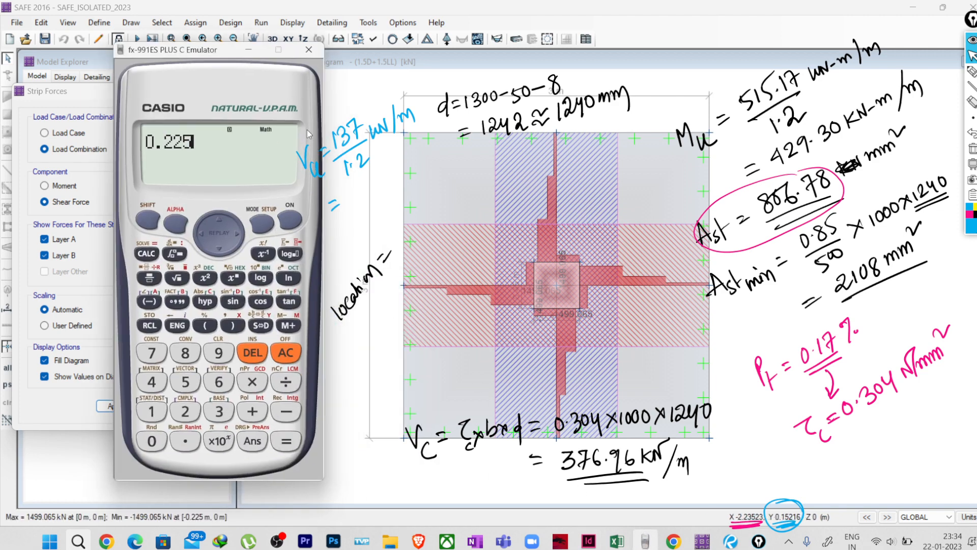
left_click(294, 220)
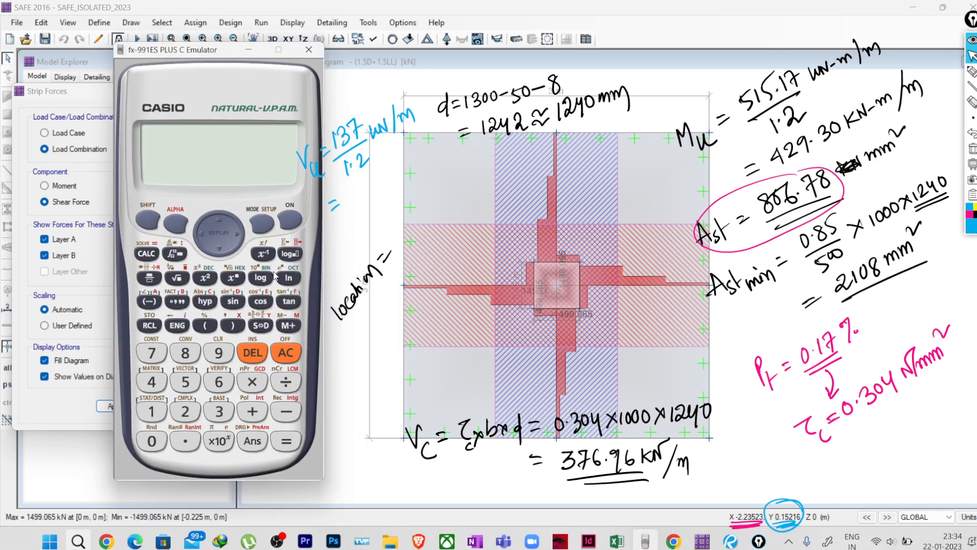
left_click(151, 420)
left_click(223, 408)
left_click(159, 351)
left_click(151, 411)
left_click(185, 440)
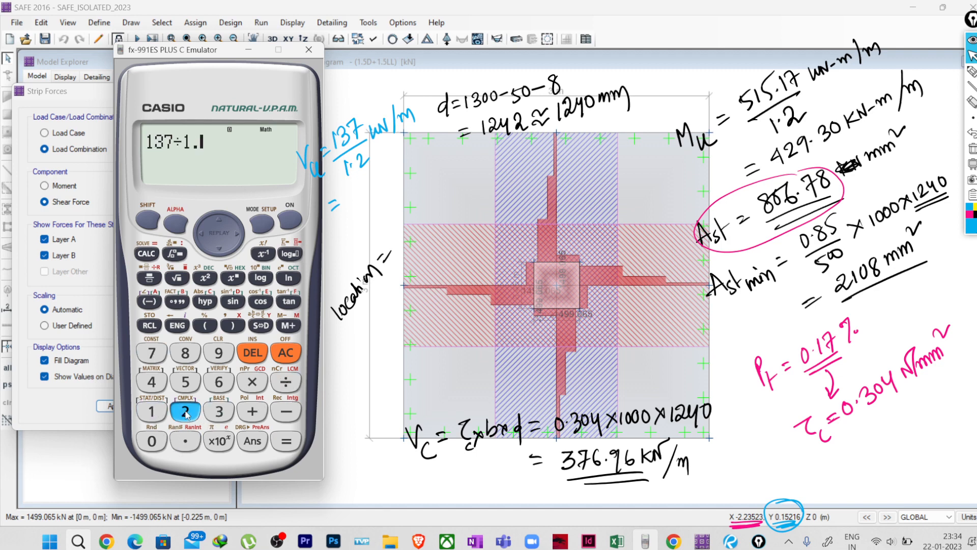
left_click(186, 411)
left_click(299, 446)
left_click(259, 325)
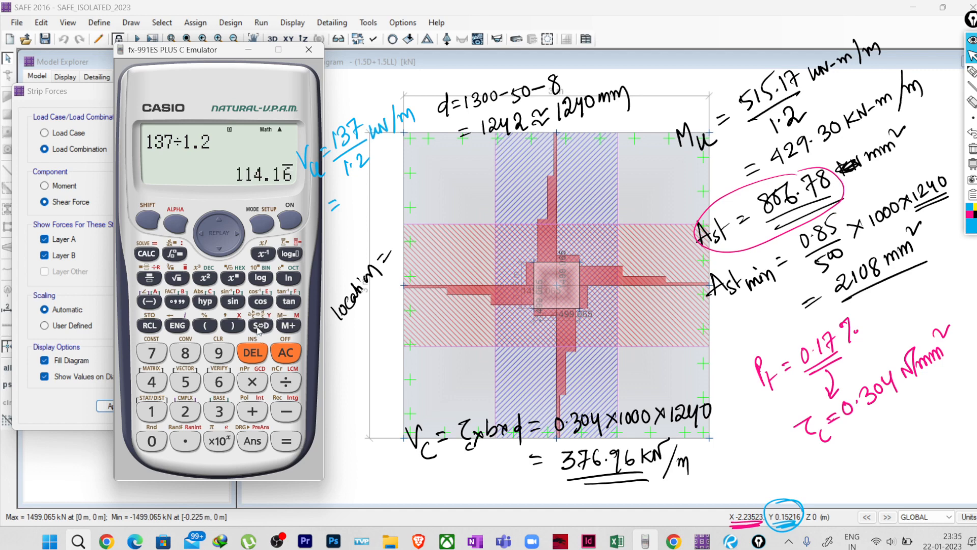
- Write 114.16 kN/m by hand as the Vu result and underline it twice
left_click(972, 71)
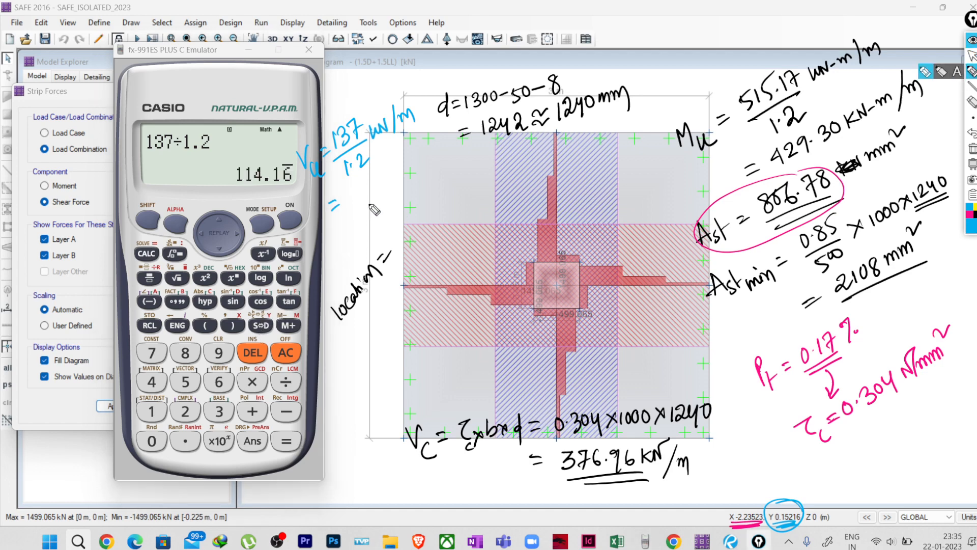
mouse_move(350, 191)
left_mouse_down()
mouse_move(347, 208)
mouse_move(379, 197)
mouse_move(410, 159)
mouse_move(411, 173)
mouse_move(429, 153)
mouse_move(402, 182)
left_mouse_up()
left_click(375, 196)
left_click_drag(352, 219, 411, 189)
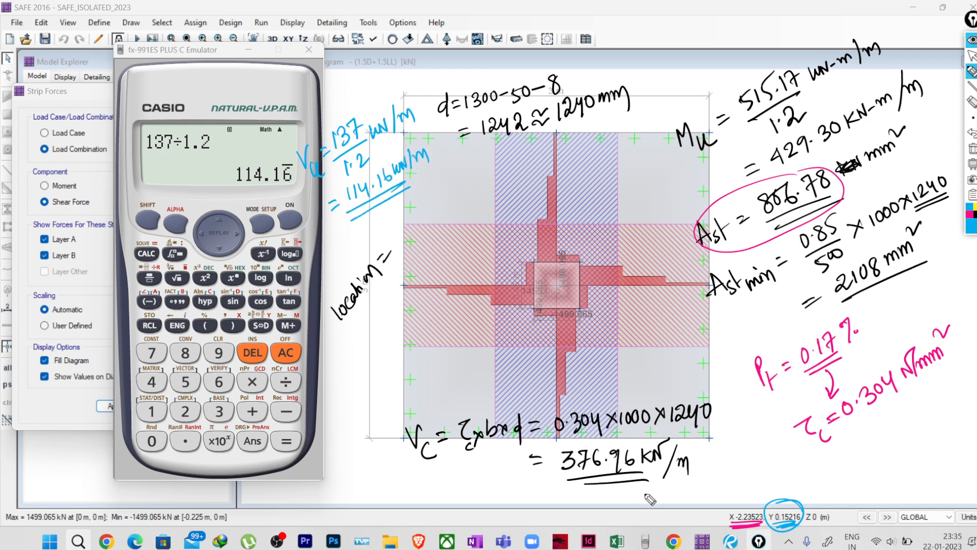
- Circle and tick the 376.96 kN/m Vc result and underline the 2108 mm² minimum steel in blue
mouse_move(687, 487)
left_mouse_down()
mouse_move(699, 453)
mouse_move(540, 496)
mouse_move(714, 468)
mouse_move(647, 441)
left_mouse_up()
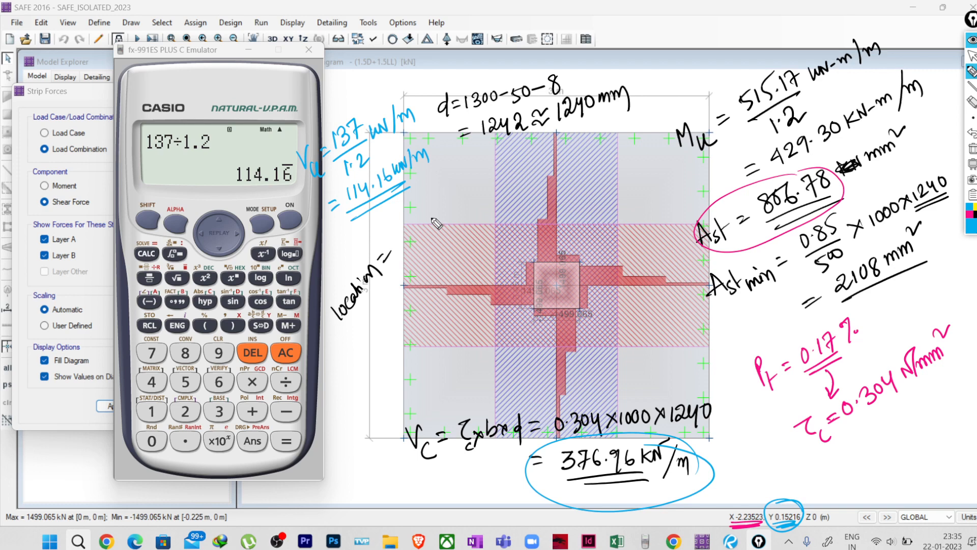
mouse_move(718, 469)
left_mouse_down()
mouse_move(741, 473)
mouse_move(753, 460)
left_mouse_up()
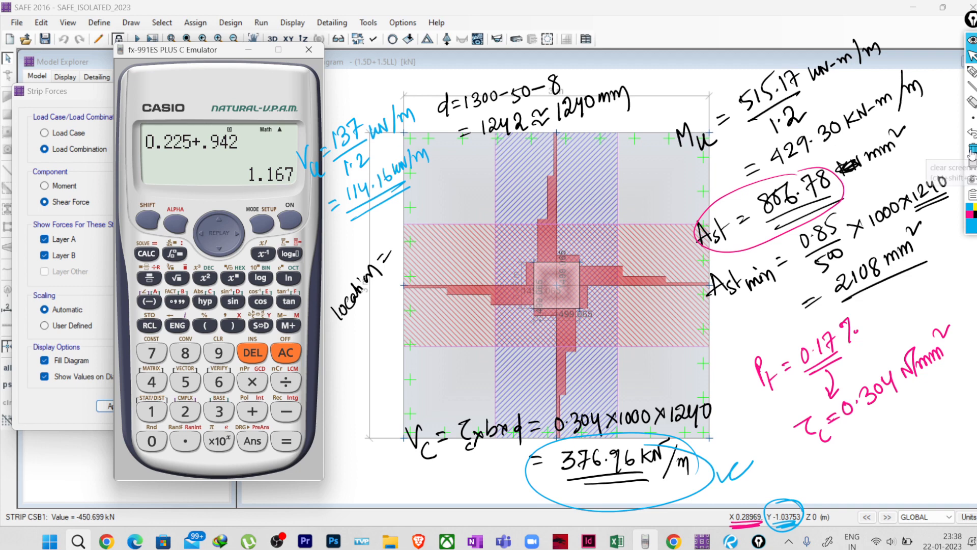
left_click(971, 71)
mouse_move(843, 304)
left_mouse_down()
mouse_move(907, 277)
mouse_move(912, 286)
left_mouse_up()
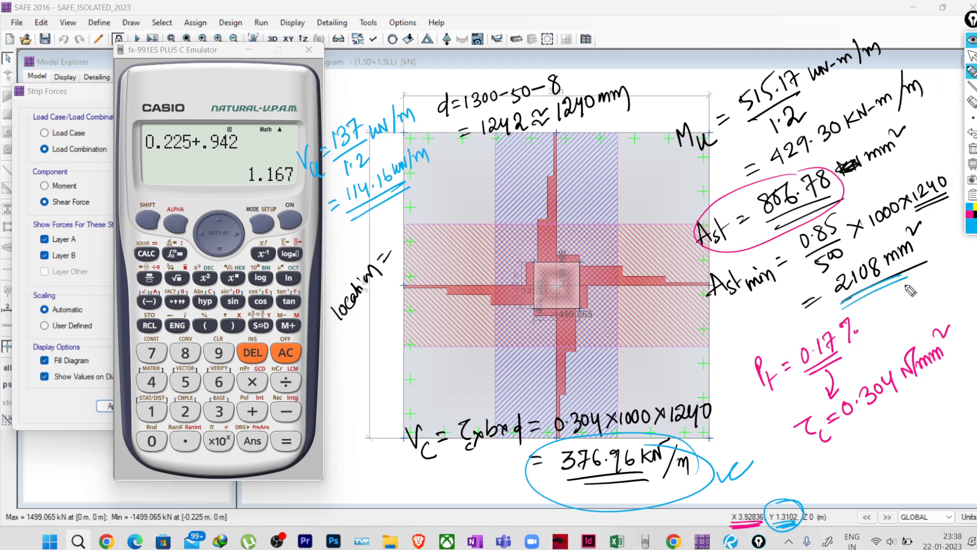
- Clear all annotations and write the bar count expression 2108 mm² / 314 mm² = beside the footing plan
left_click(972, 149)
left_click(972, 71)
mouse_move(758, 149)
left_mouse_down()
mouse_move(759, 160)
mouse_move(769, 156)
left_mouse_up()
mouse_move(774, 142)
left_mouse_down()
mouse_move(772, 155)
mouse_move(830, 124)
left_mouse_up()
left_click_drag(817, 105, 831, 111)
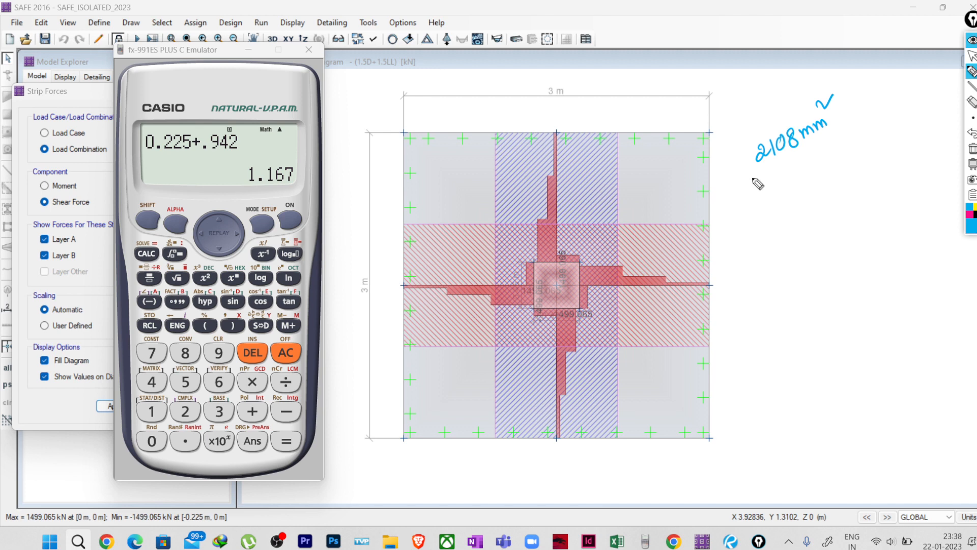
left_click_drag(757, 162, 817, 144)
mouse_move(770, 174)
left_mouse_down()
mouse_move(782, 190)
mouse_move(799, 185)
mouse_move(838, 138)
left_mouse_up()
left_click_drag(762, 229, 782, 227)
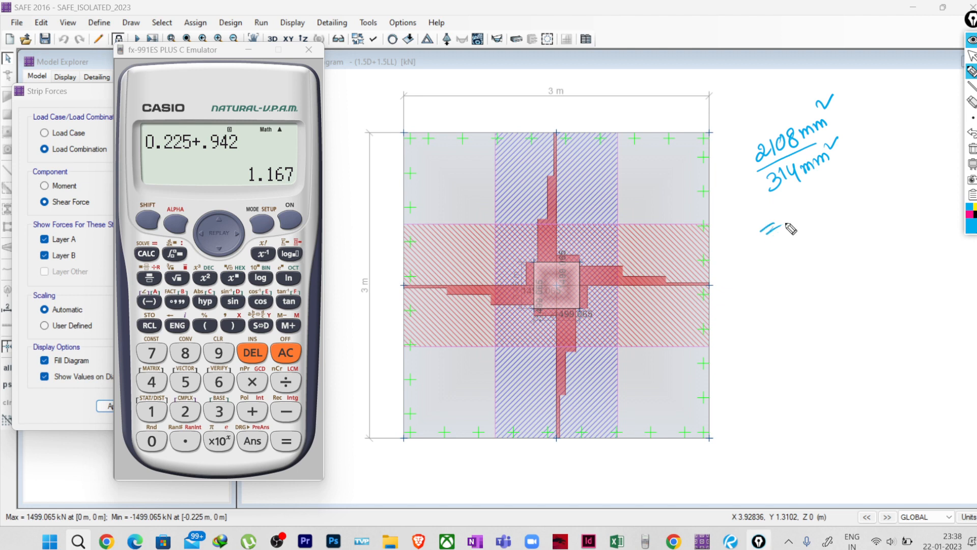
- Clear the calculator, evaluate 2108 ÷ 314 and convert the result to decimal form
left_click(971, 55)
left_click(289, 224)
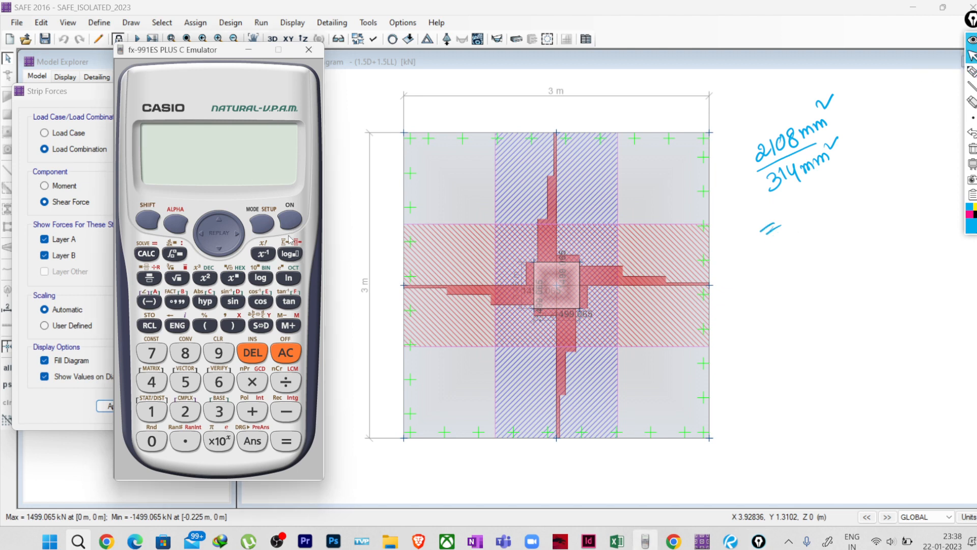
left_click(179, 413)
left_click(159, 412)
left_click(154, 441)
left_click(184, 367)
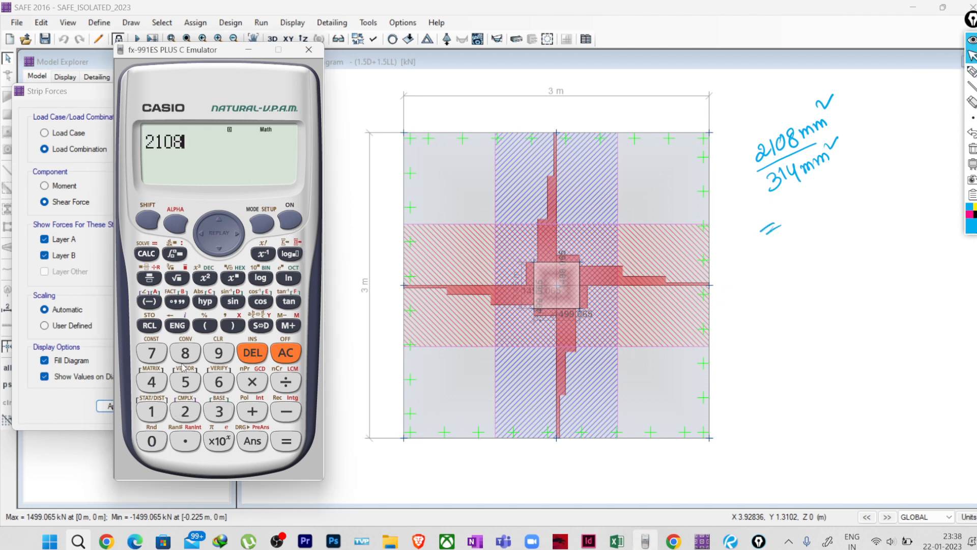
left_click(188, 445)
left_click(255, 357)
left_click(287, 382)
left_click(219, 411)
left_click(151, 412)
left_click(151, 382)
left_click(281, 442)
left_click(261, 326)
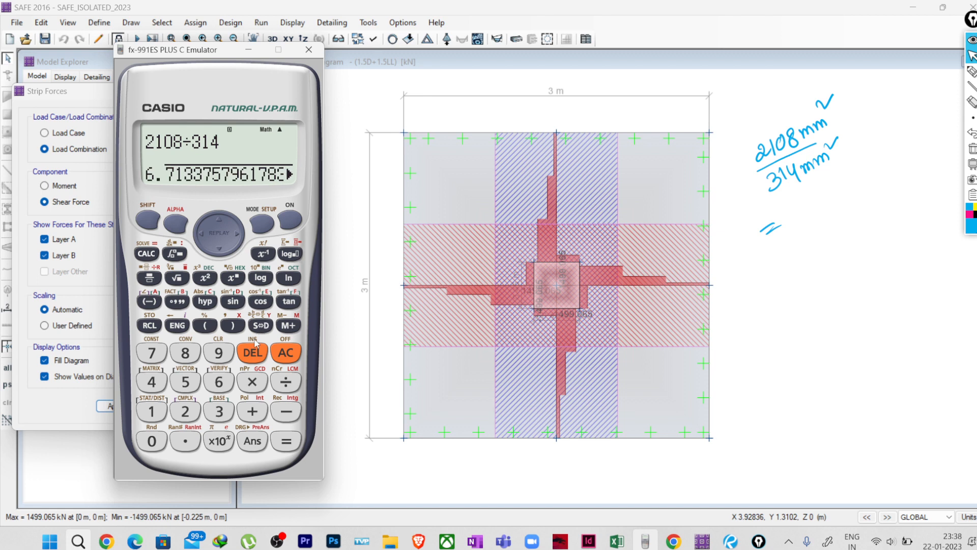
- Write 6.7 ≈ 7 nos./m by hand as the result of the bar count expression
left_click(972, 71)
mouse_move(802, 204)
left_mouse_down()
mouse_move(800, 220)
mouse_move(794, 216)
mouse_move(817, 222)
mouse_move(868, 156)
mouse_move(860, 180)
mouse_move(889, 161)
left_mouse_up()
left_click(804, 208)
left_click_drag(895, 150, 892, 162)
left_click(899, 152)
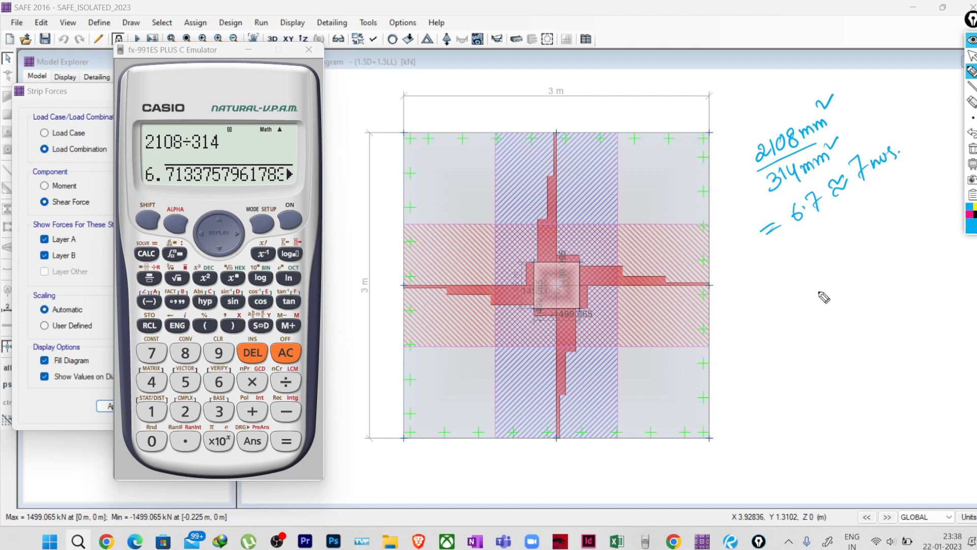
mouse_move(911, 129)
left_mouse_down()
mouse_move(906, 164)
mouse_move(942, 131)
left_mouse_up()
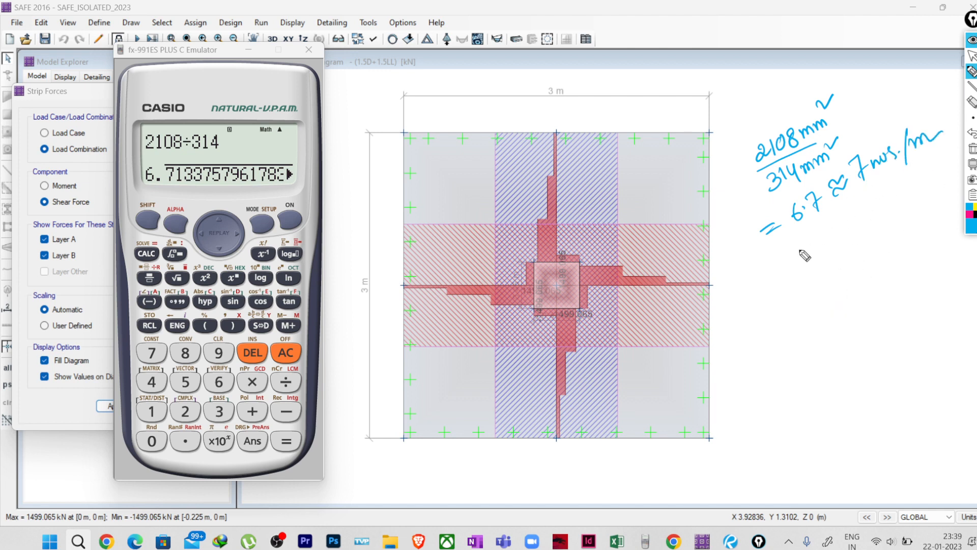
- Write the bar spacing expression 1000/7 = below the bar count
left_click_drag(780, 259, 775, 274)
mouse_move(790, 254)
left_mouse_down()
mouse_move(800, 248)
mouse_move(811, 257)
mouse_move(812, 245)
left_mouse_up()
mouse_move(771, 286)
left_mouse_down()
mouse_move(819, 266)
mouse_move(802, 295)
left_mouse_up()
left_click_drag(834, 246, 846, 240)
left_click_drag(836, 251, 849, 246)
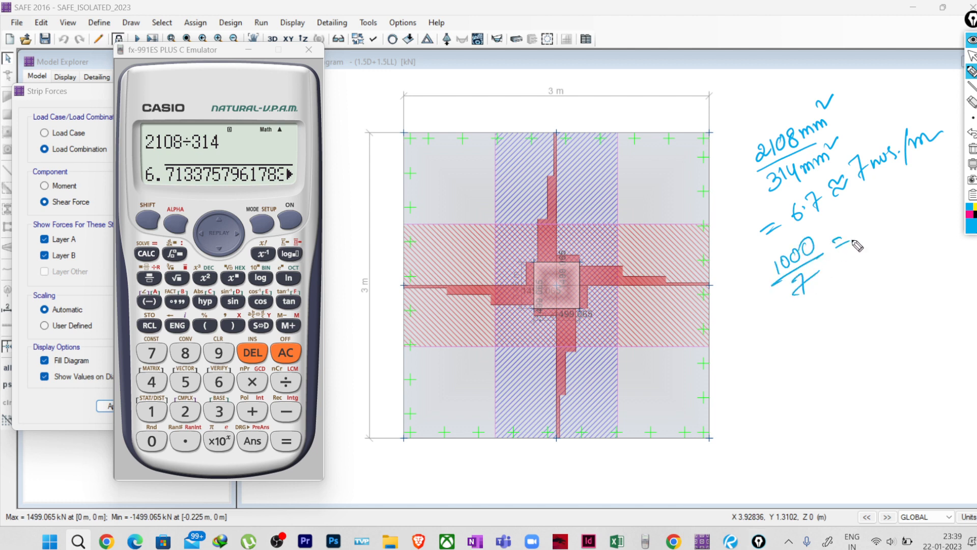
- Leave drawing mode and clear the previous calculation from the calculator
mouse_move(972, 87)
left_click(973, 56)
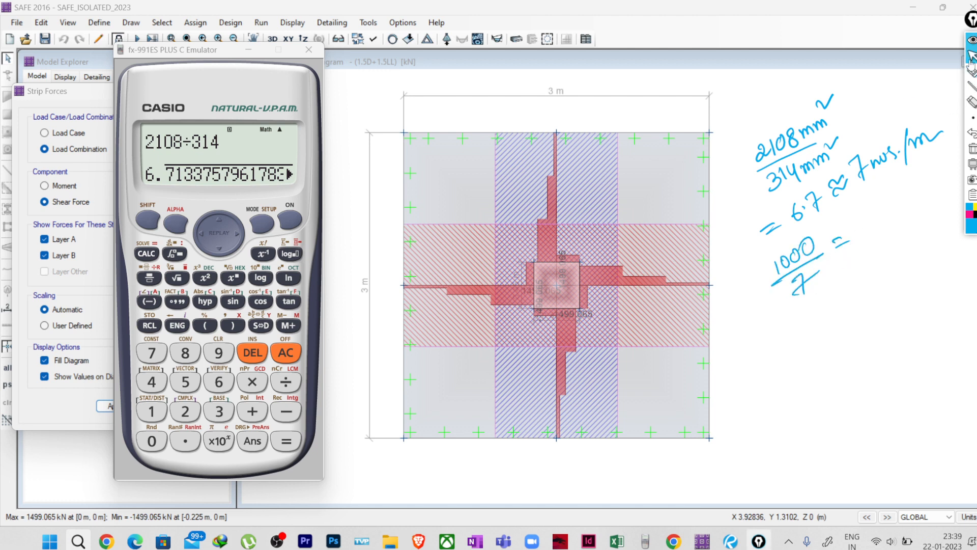
left_click(289, 224)
left_click(151, 441)
left_click(152, 441)
left_click(152, 441)
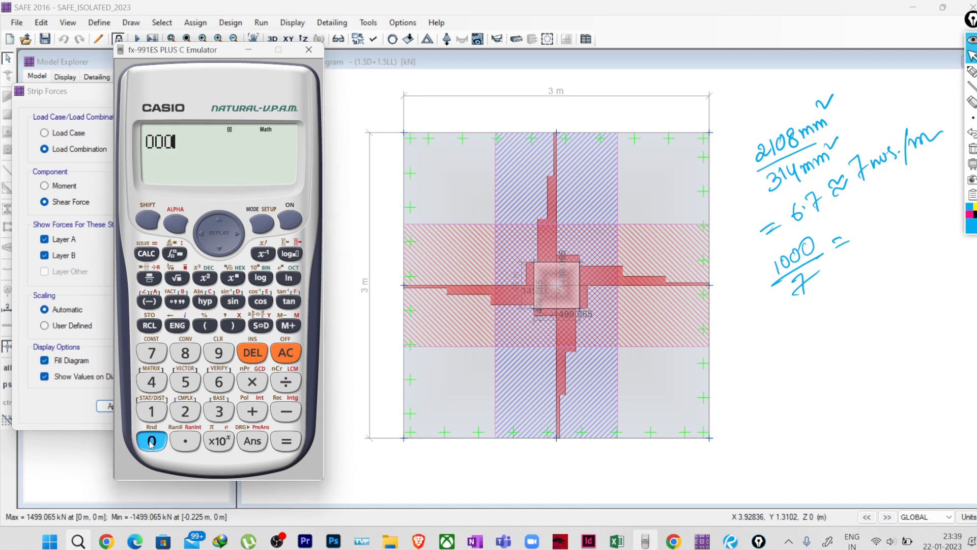
left_click(253, 354)
left_click(253, 354)
left_click(253, 354)
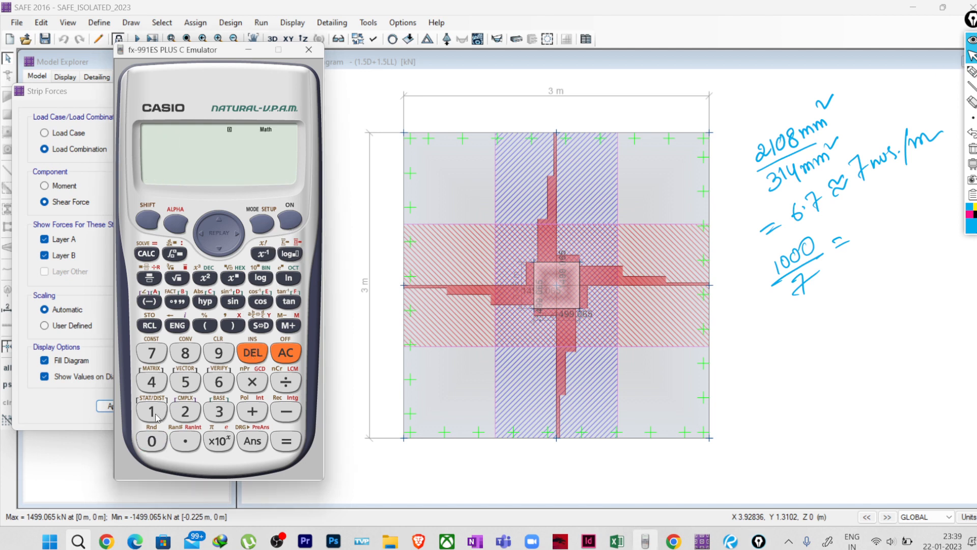
- Evaluate 1000 ÷ 7 on the calculator and convert the result to decimal form
left_click(152, 441)
left_click(153, 441)
left_click(153, 441)
left_click(288, 440)
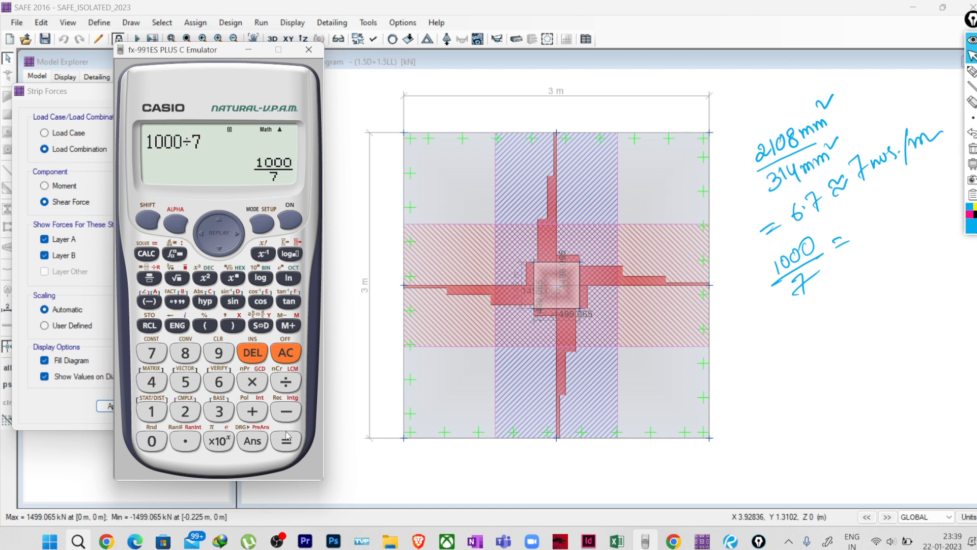
left_click(265, 328)
- Write 142.85 mm by hand as the result of the bar spacing expression and circle it
left_click(973, 71)
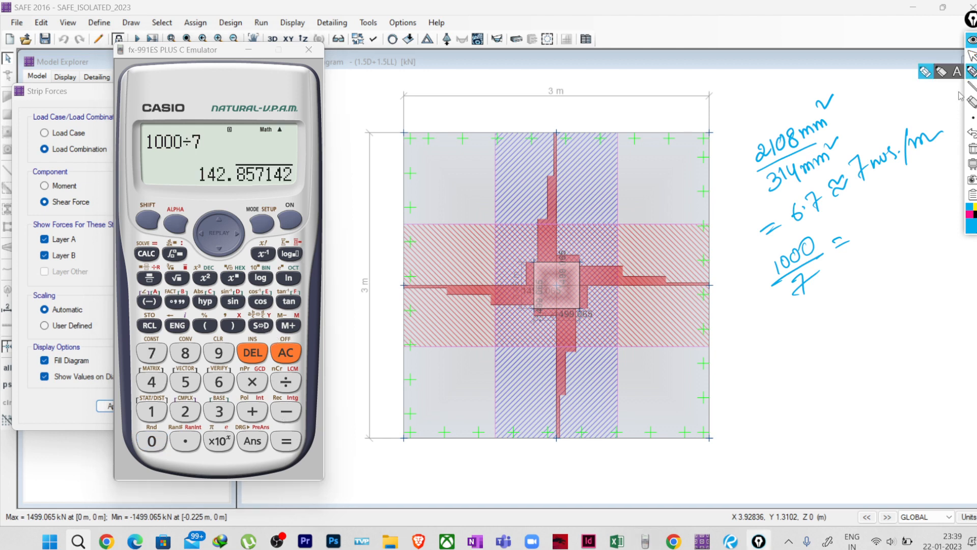
mouse_move(860, 223)
left_mouse_down()
mouse_move(859, 237)
mouse_move(889, 235)
mouse_move(901, 217)
left_mouse_up()
mouse_move(919, 202)
left_mouse_down()
mouse_move(912, 220)
mouse_move(928, 198)
left_mouse_up()
mouse_move(922, 213)
left_mouse_down()
mouse_move(945, 201)
mouse_move(946, 175)
left_mouse_up()
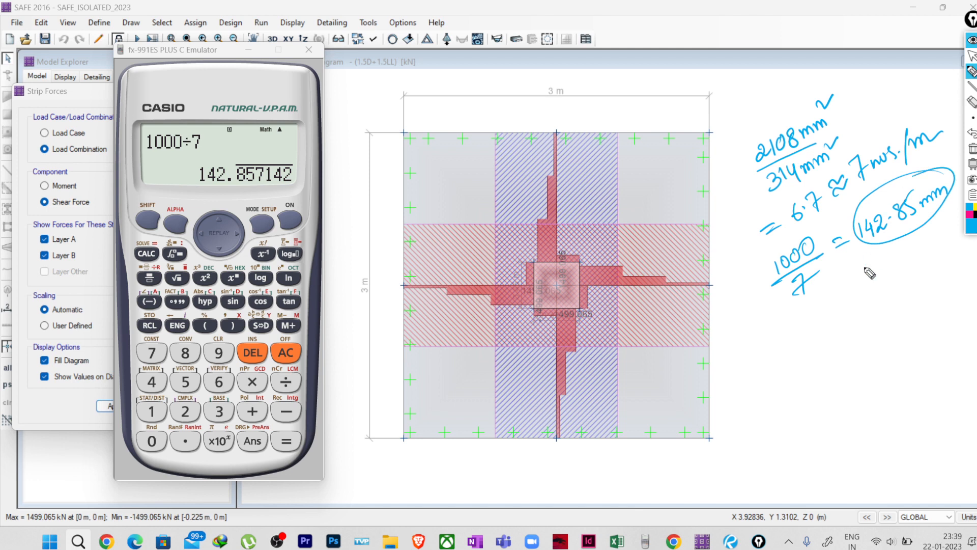
- Draw a magenta arrow down from the circled spacing and write 125 mm below it
left_click_drag(891, 242, 891, 268)
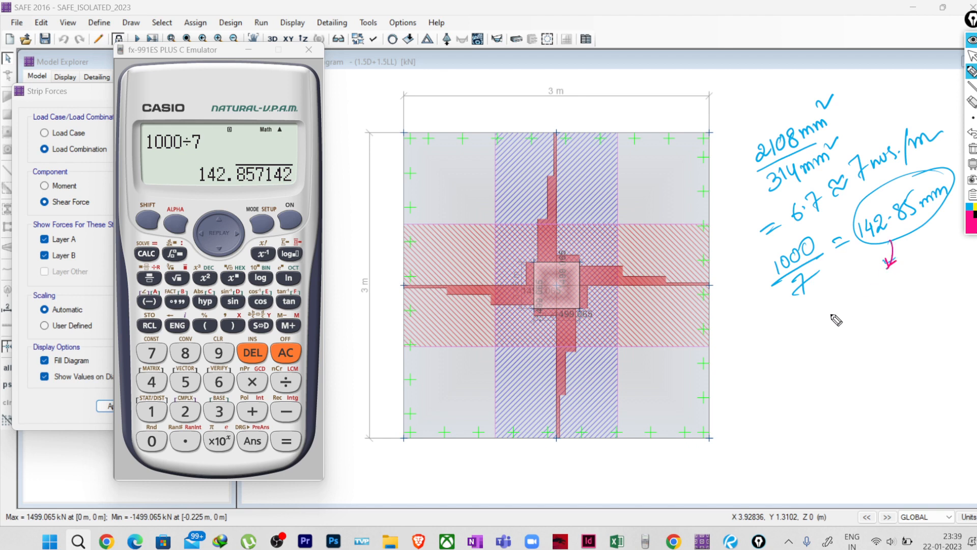
mouse_move(830, 312)
left_mouse_down()
mouse_move(834, 320)
mouse_move(854, 305)
mouse_move(849, 312)
left_mouse_up()
left_click_drag(854, 294, 886, 290)
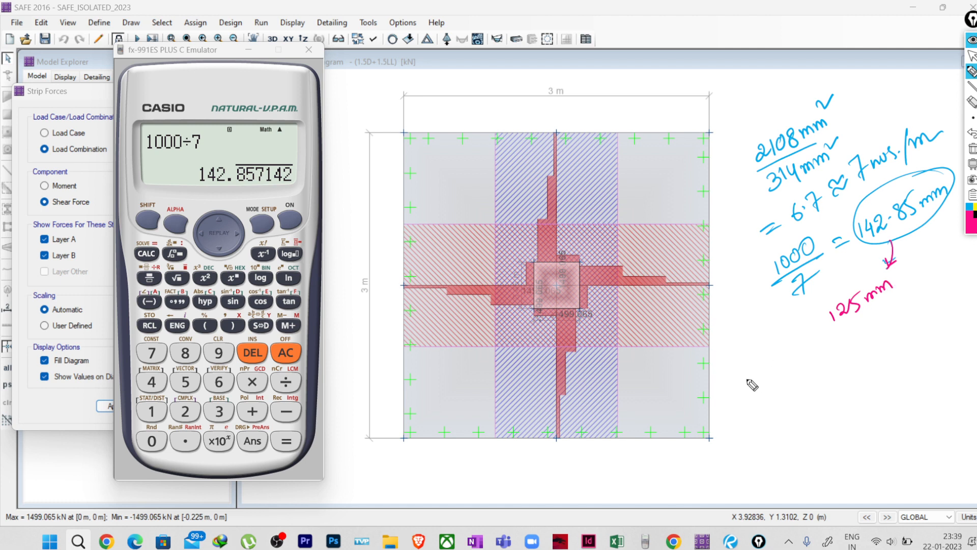
- Write the reinforcement note T20 @ 125 mm c/c bothway in magenta below the spacing and underline it
left_click_drag(739, 381, 757, 375)
mouse_move(751, 376)
left_mouse_down()
mouse_move(750, 390)
mouse_move(772, 385)
left_mouse_up()
mouse_move(776, 375)
left_mouse_down()
mouse_move(795, 379)
mouse_move(810, 359)
mouse_move(830, 363)
mouse_move(843, 336)
left_mouse_up()
left_click_drag(846, 358, 886, 337)
mouse_move(902, 318)
left_mouse_down()
mouse_move(895, 338)
mouse_move(963, 307)
left_mouse_up()
mouse_move(973, 304)
left_mouse_down()
mouse_move(975, 320)
mouse_move(794, 400)
mouse_move(753, 406)
left_mouse_up()
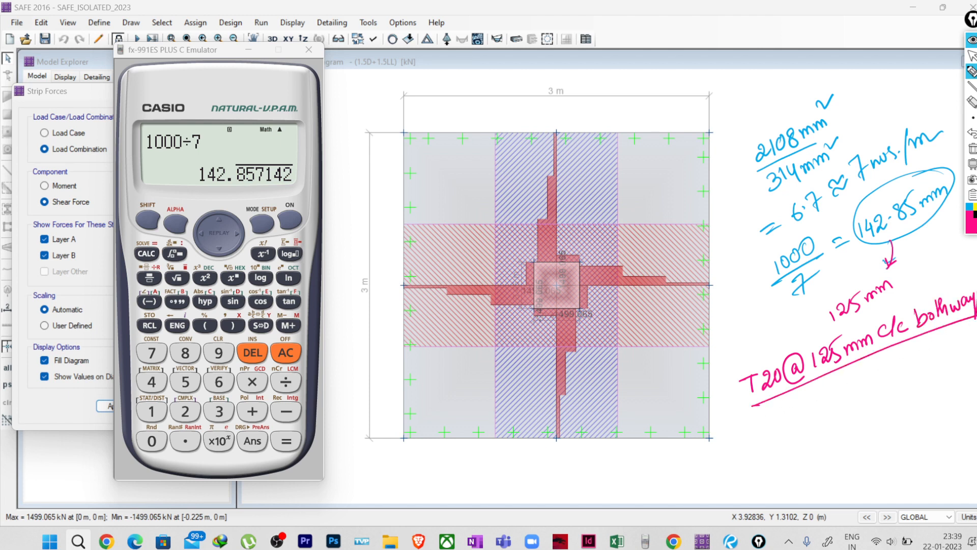